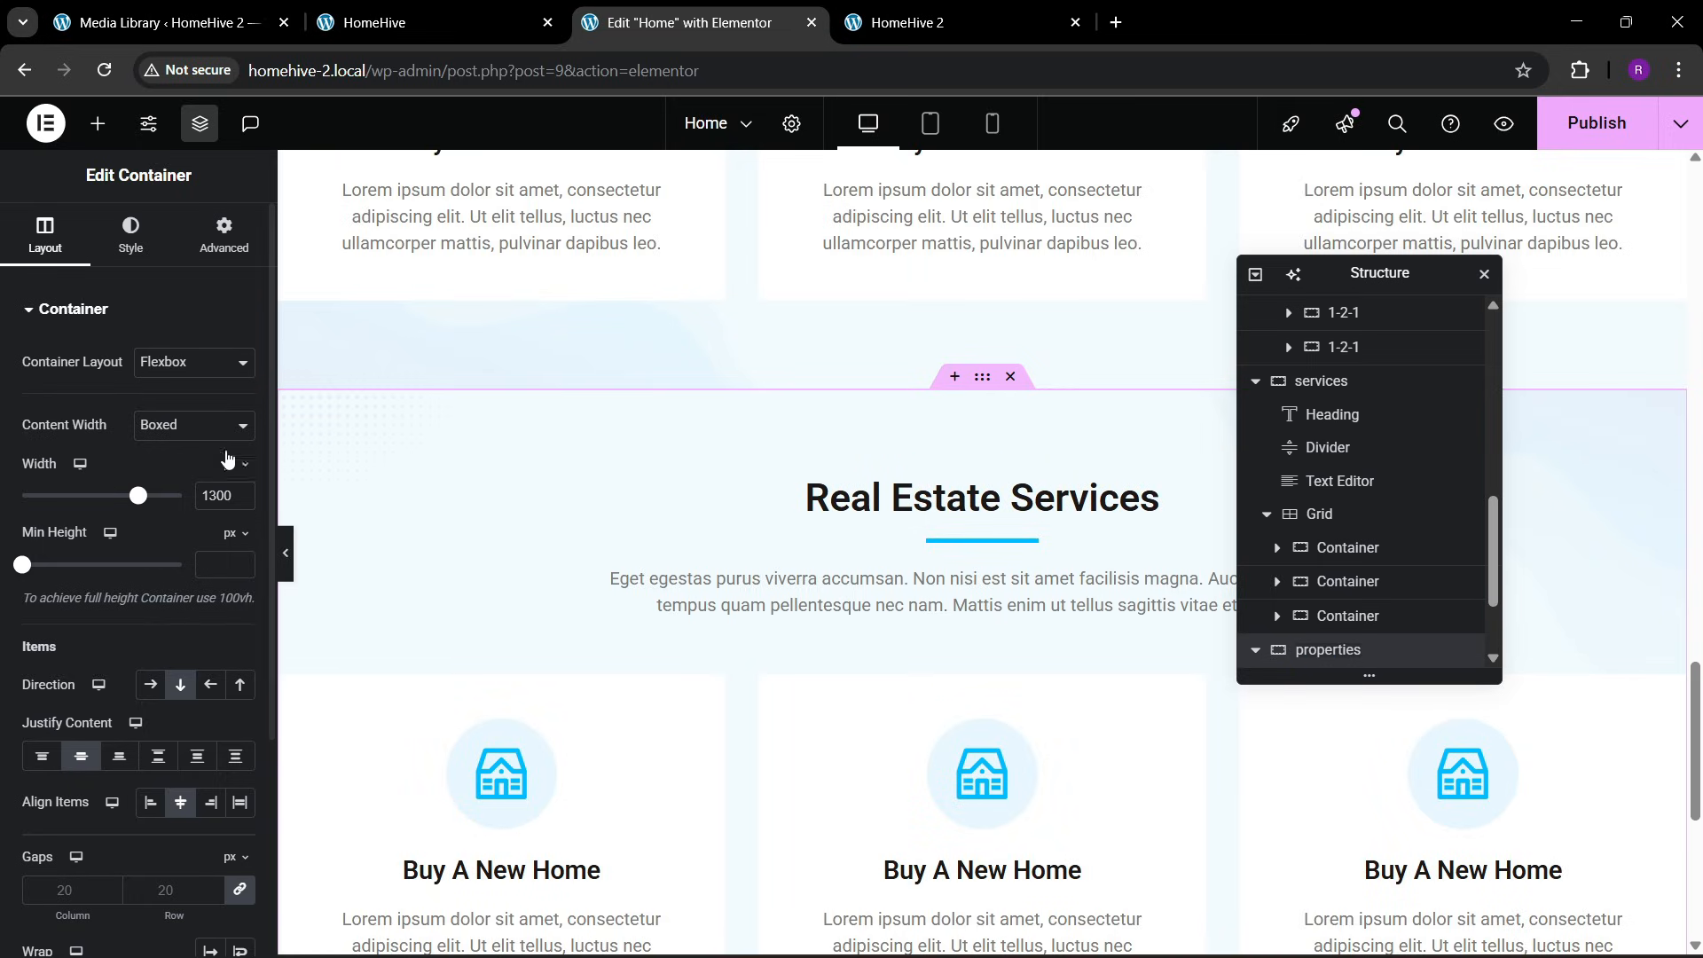
Remove the properties container's background image and clear its background overlay color
{"action": "left_click", "coordinate": [131, 235]}
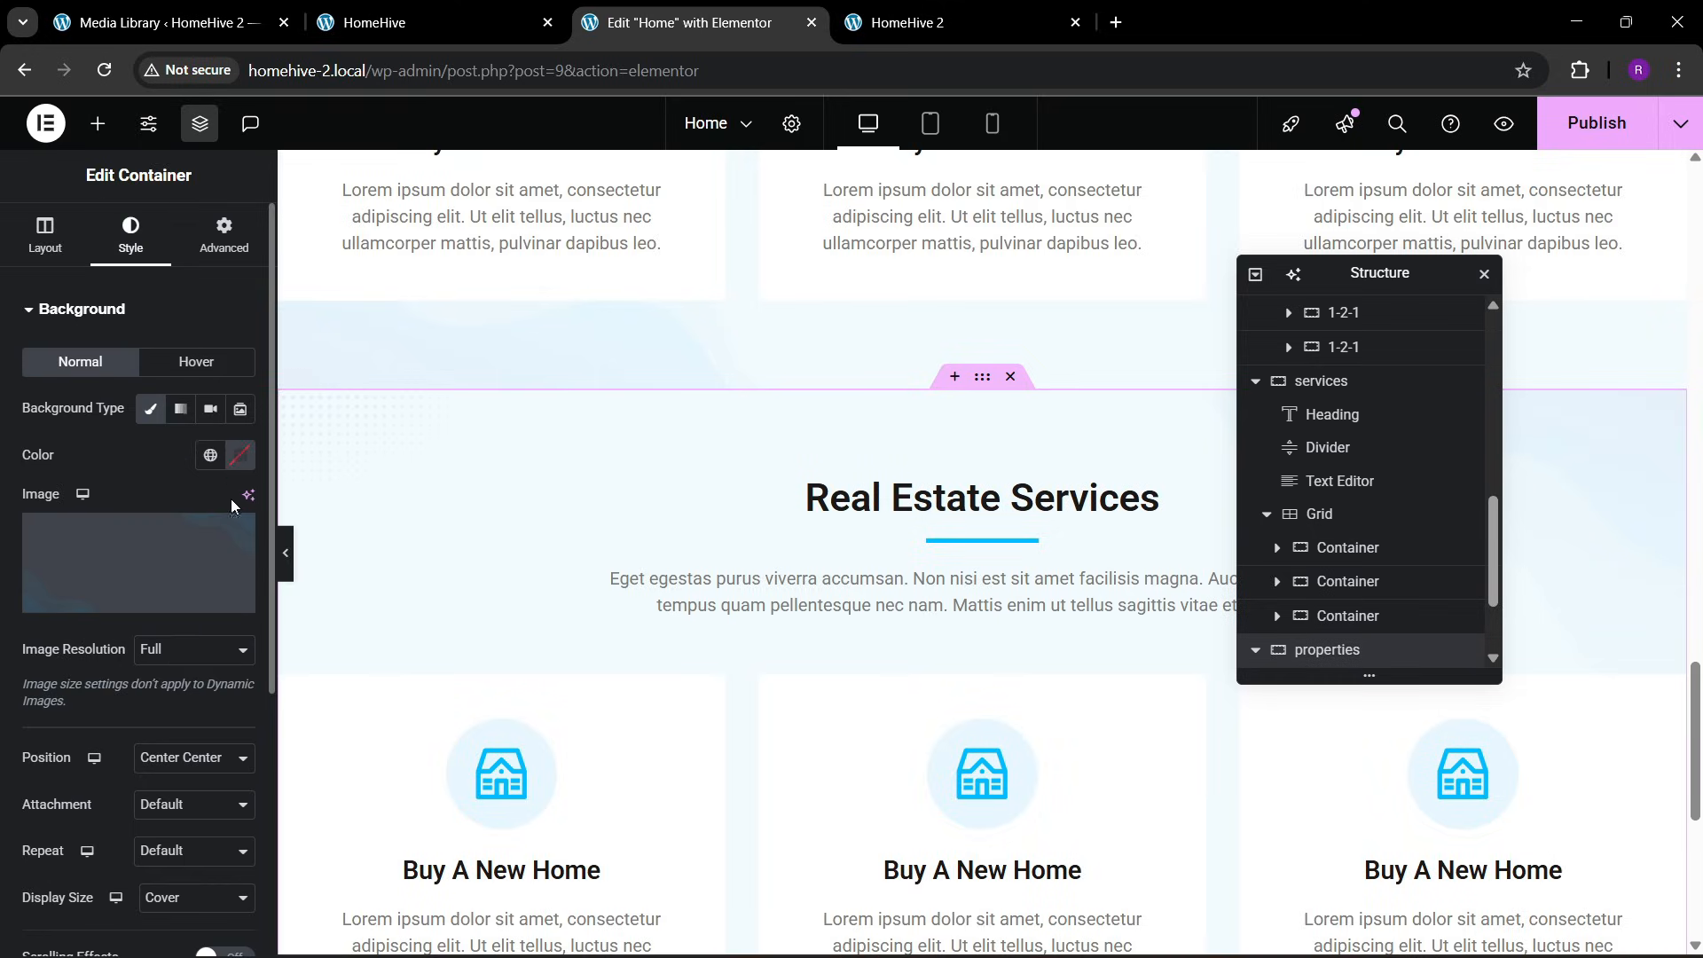
{"action": "left_click", "coordinate": [232, 534]}
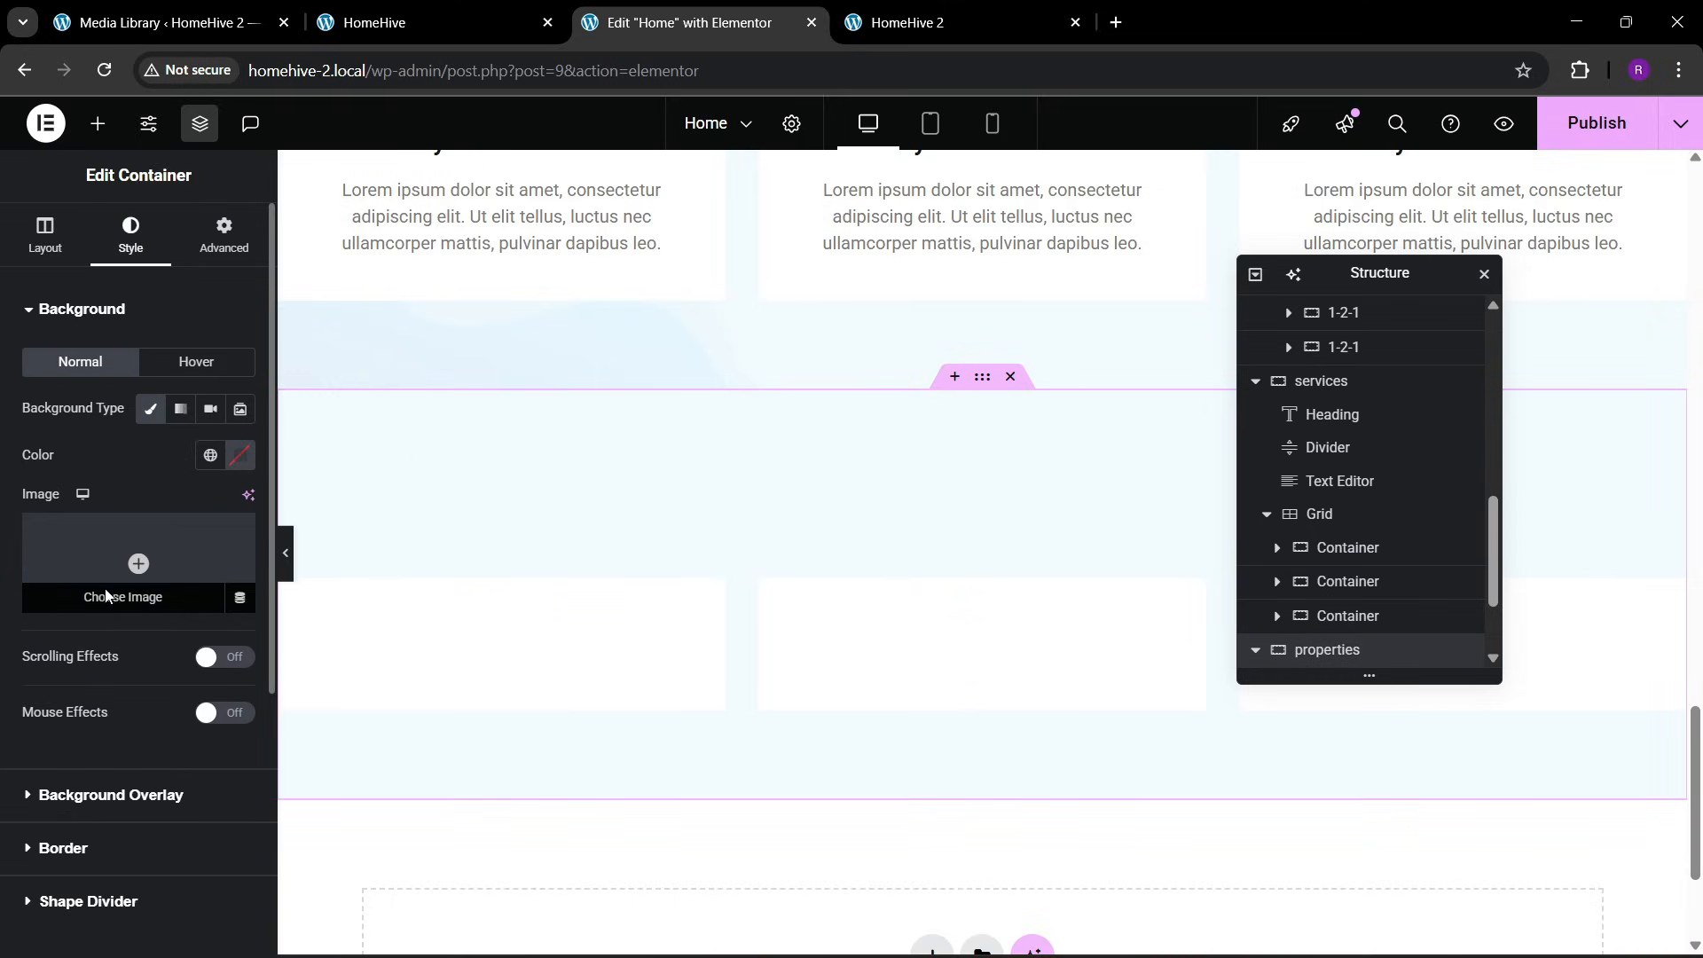
{"action": "scroll", "coordinate": [100, 701], "scroll_direction": "down", "scroll_amount": 1}
{"action": "left_click", "coordinate": [102, 694]}
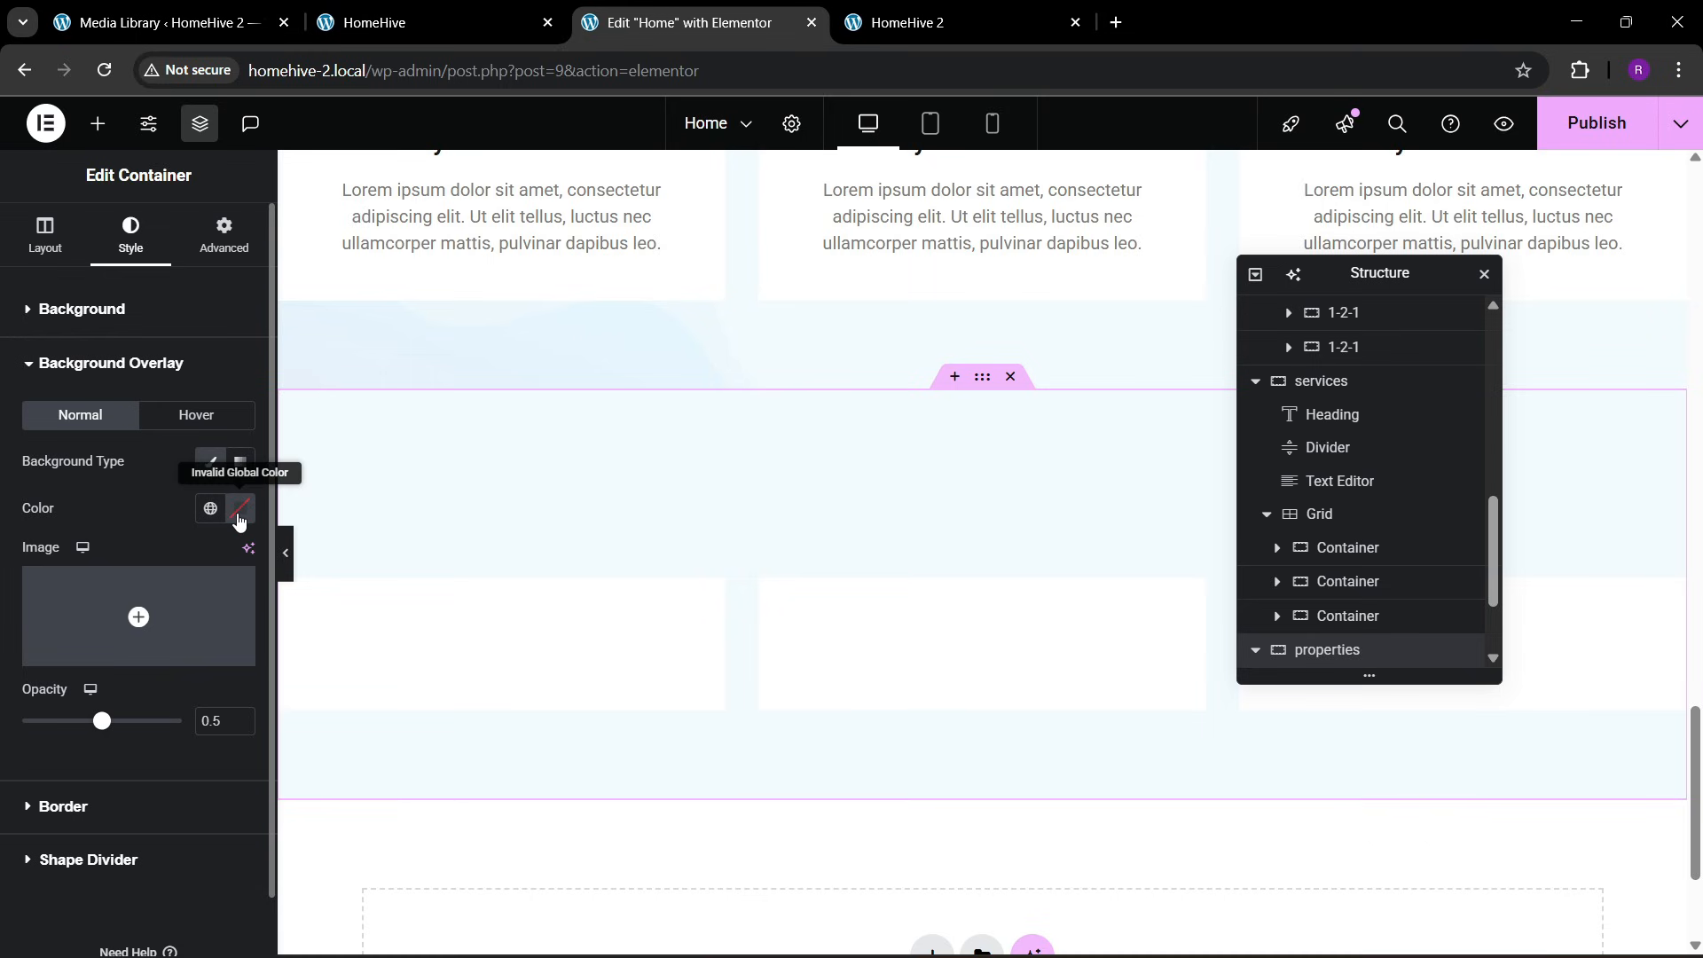
{"action": "left_click", "coordinate": [242, 514]}
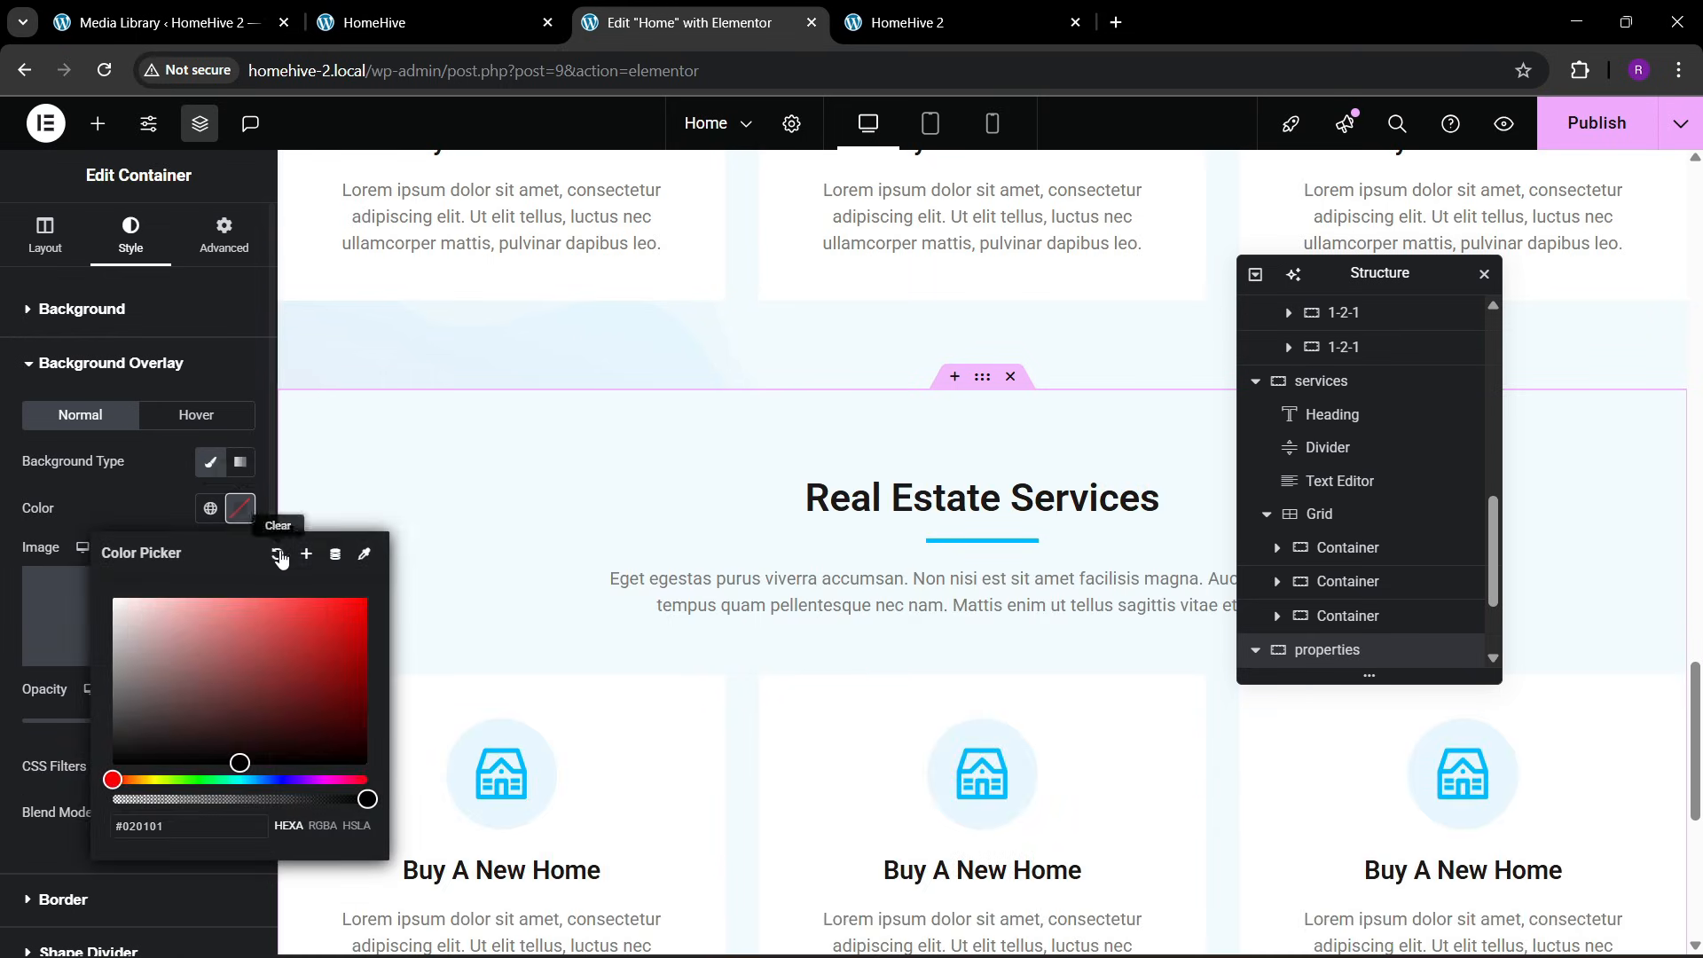
{"action": "left_click", "coordinate": [276, 558]}
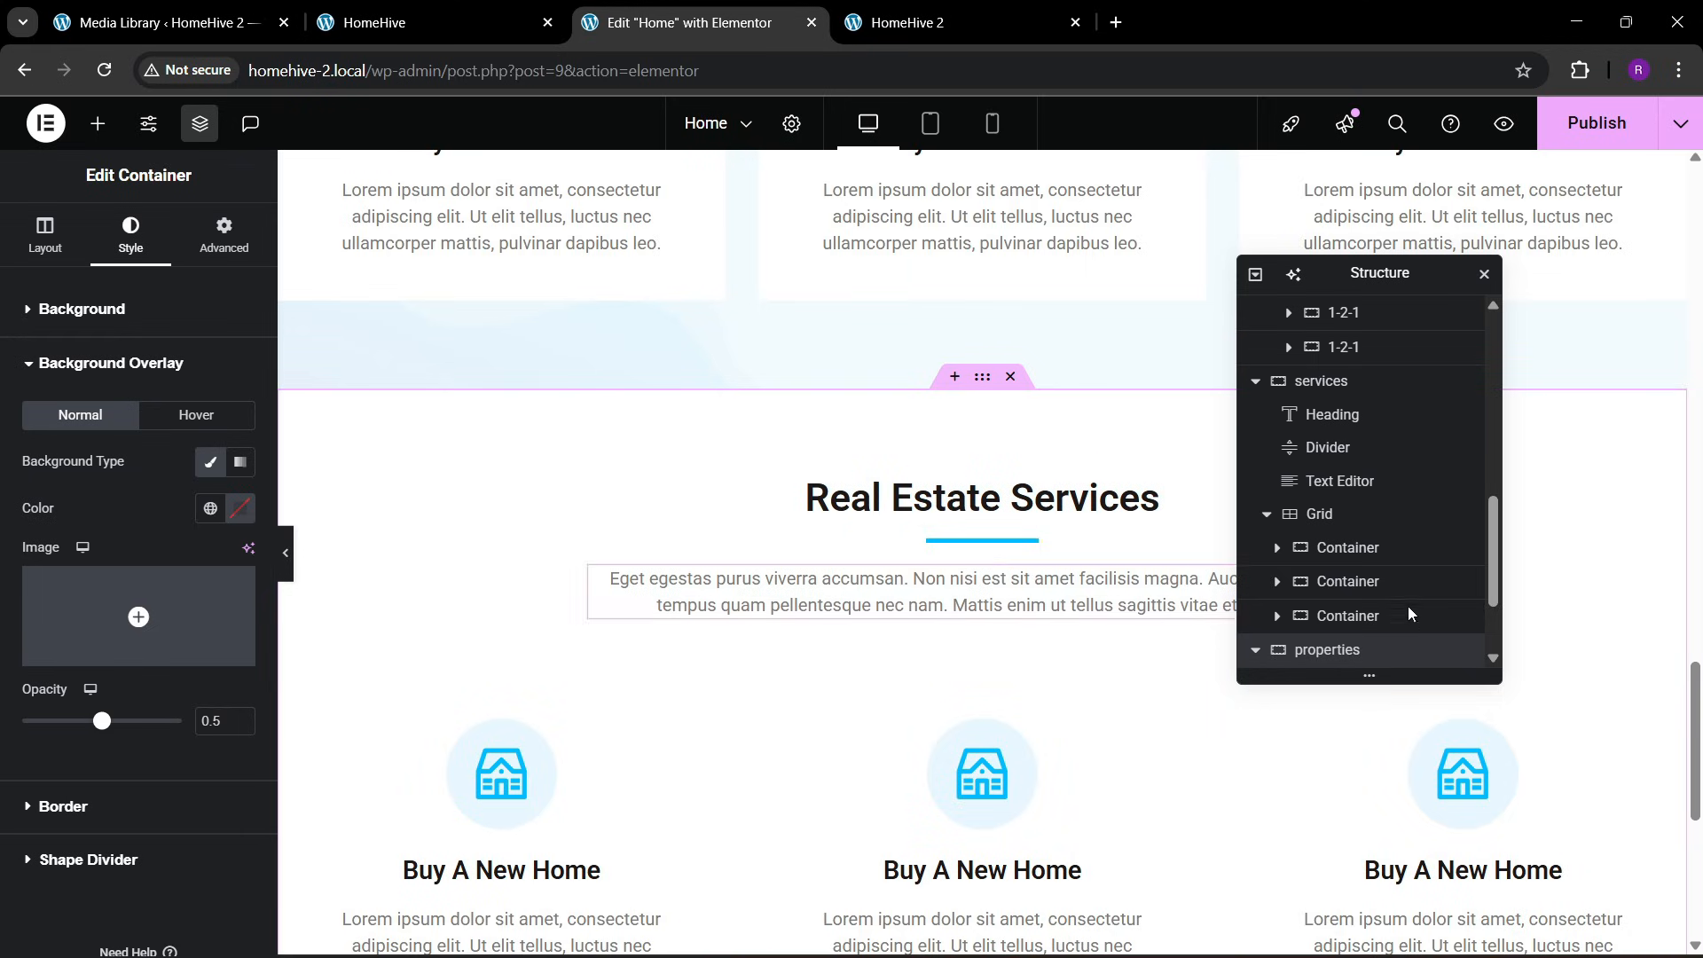
Delete the grid of service cards inside the properties container
{"action": "scroll", "coordinate": [1277, 638], "scroll_direction": "down", "scroll_amount": 2}
{"action": "scroll", "coordinate": [1327, 639], "scroll_direction": "down", "scroll_amount": 1}
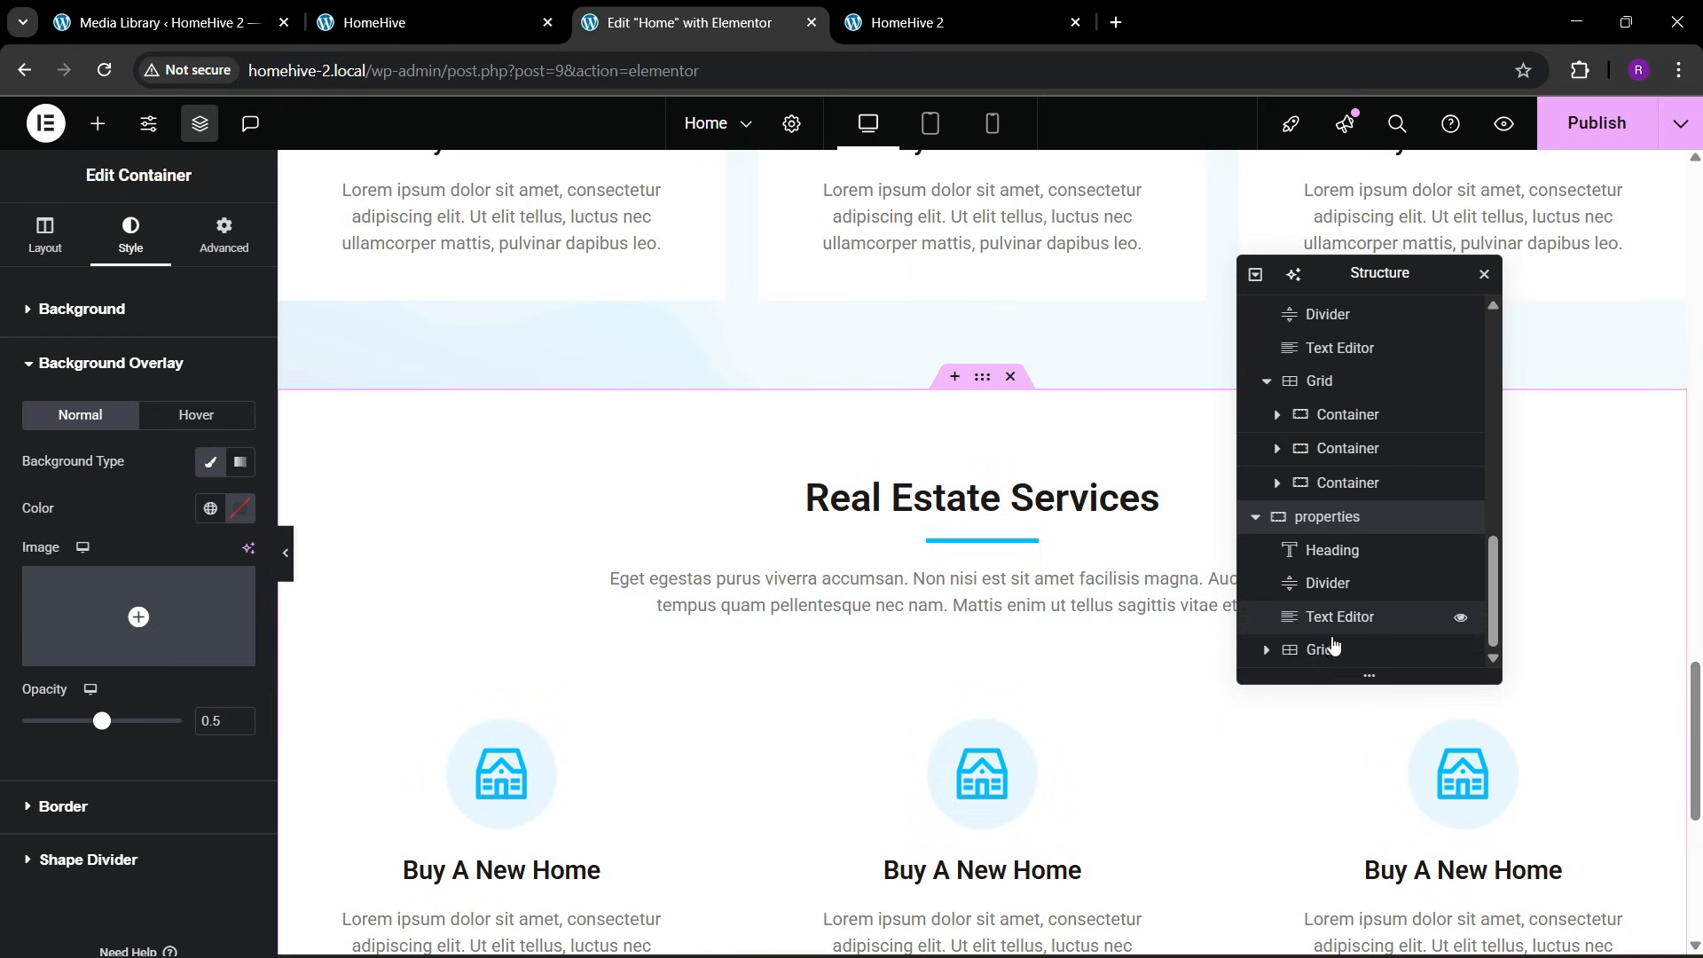
{"action": "right_click", "coordinate": [1330, 652]}
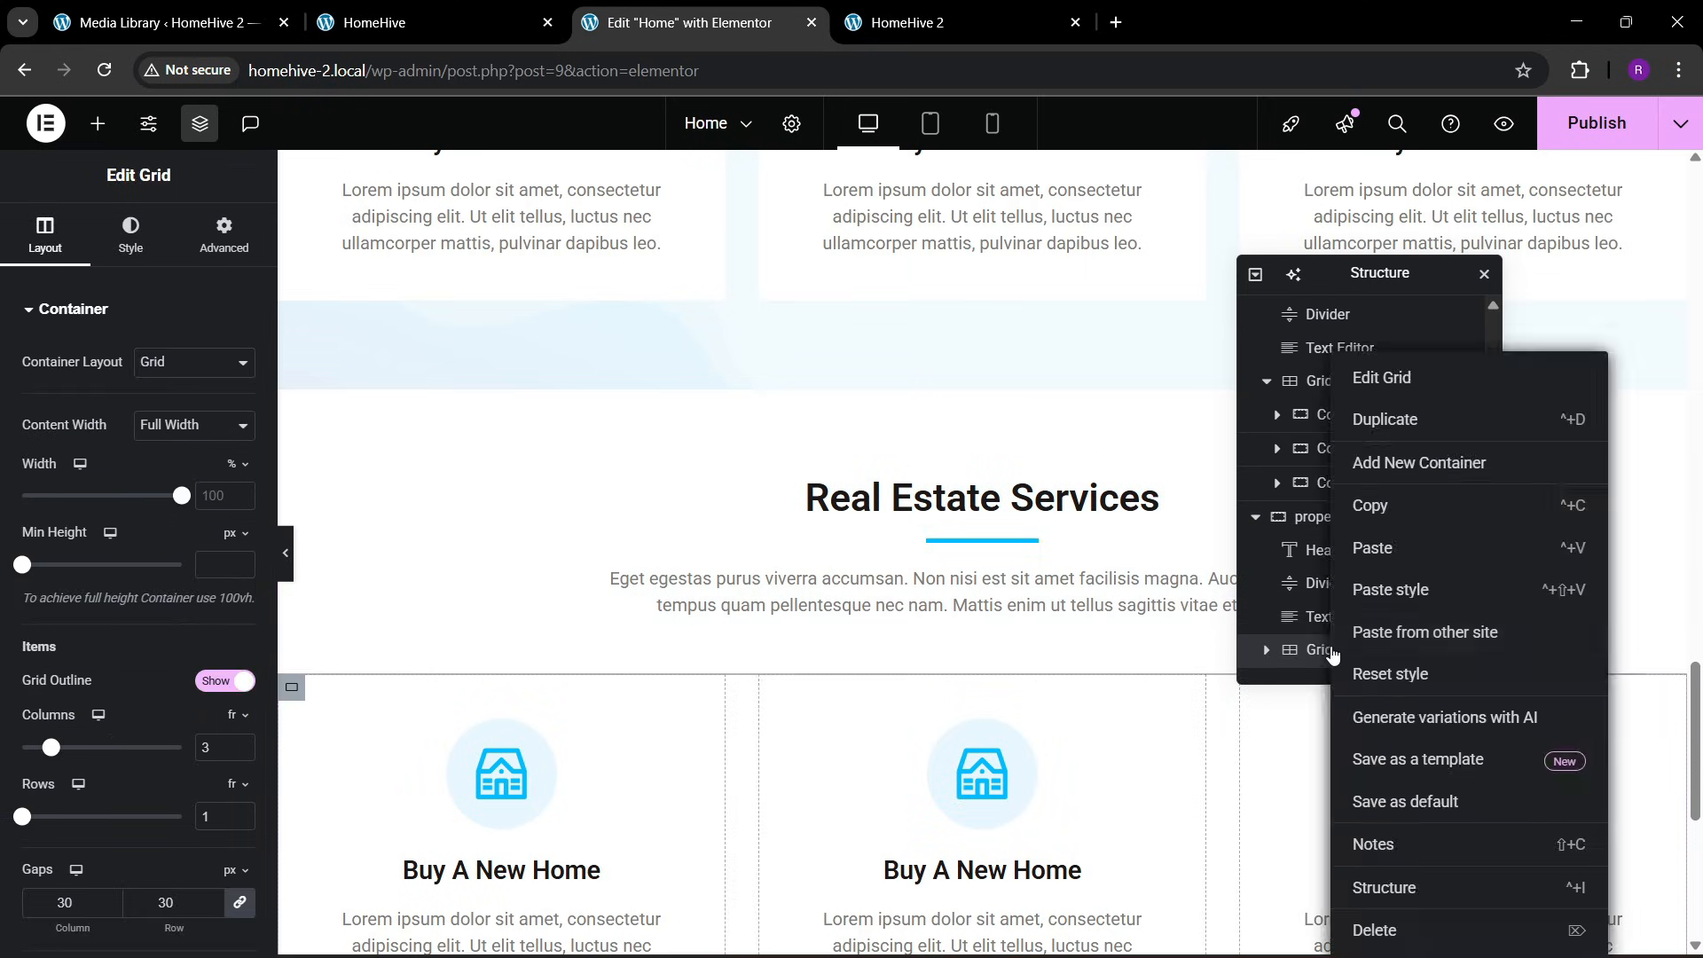
{"action": "left_click", "coordinate": [1376, 931]}
Change the properties section's heading to "Featured Properties", matching the HomeHive reference page
{"action": "left_click", "coordinate": [492, 20]}
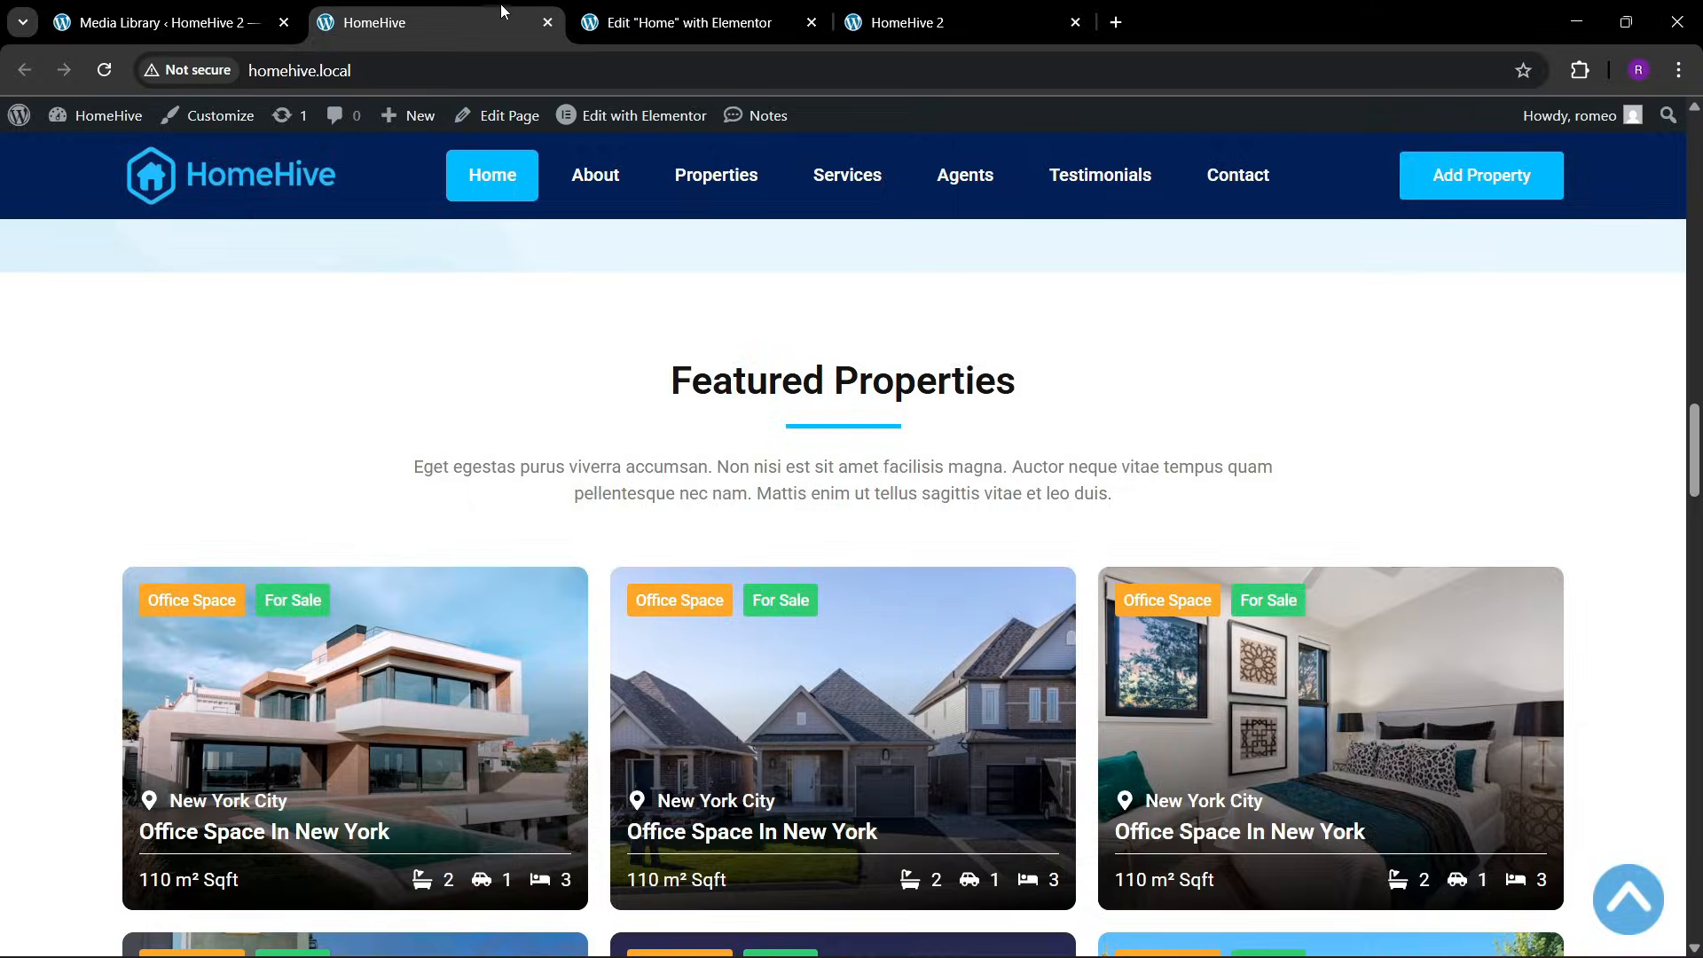
{"action": "left_click", "coordinate": [652, 7]}
{"action": "left_click", "coordinate": [669, 494]}
{"action": "left_click_drag", "start_coordinate": [156, 389], "coordinate": [12, 360]}
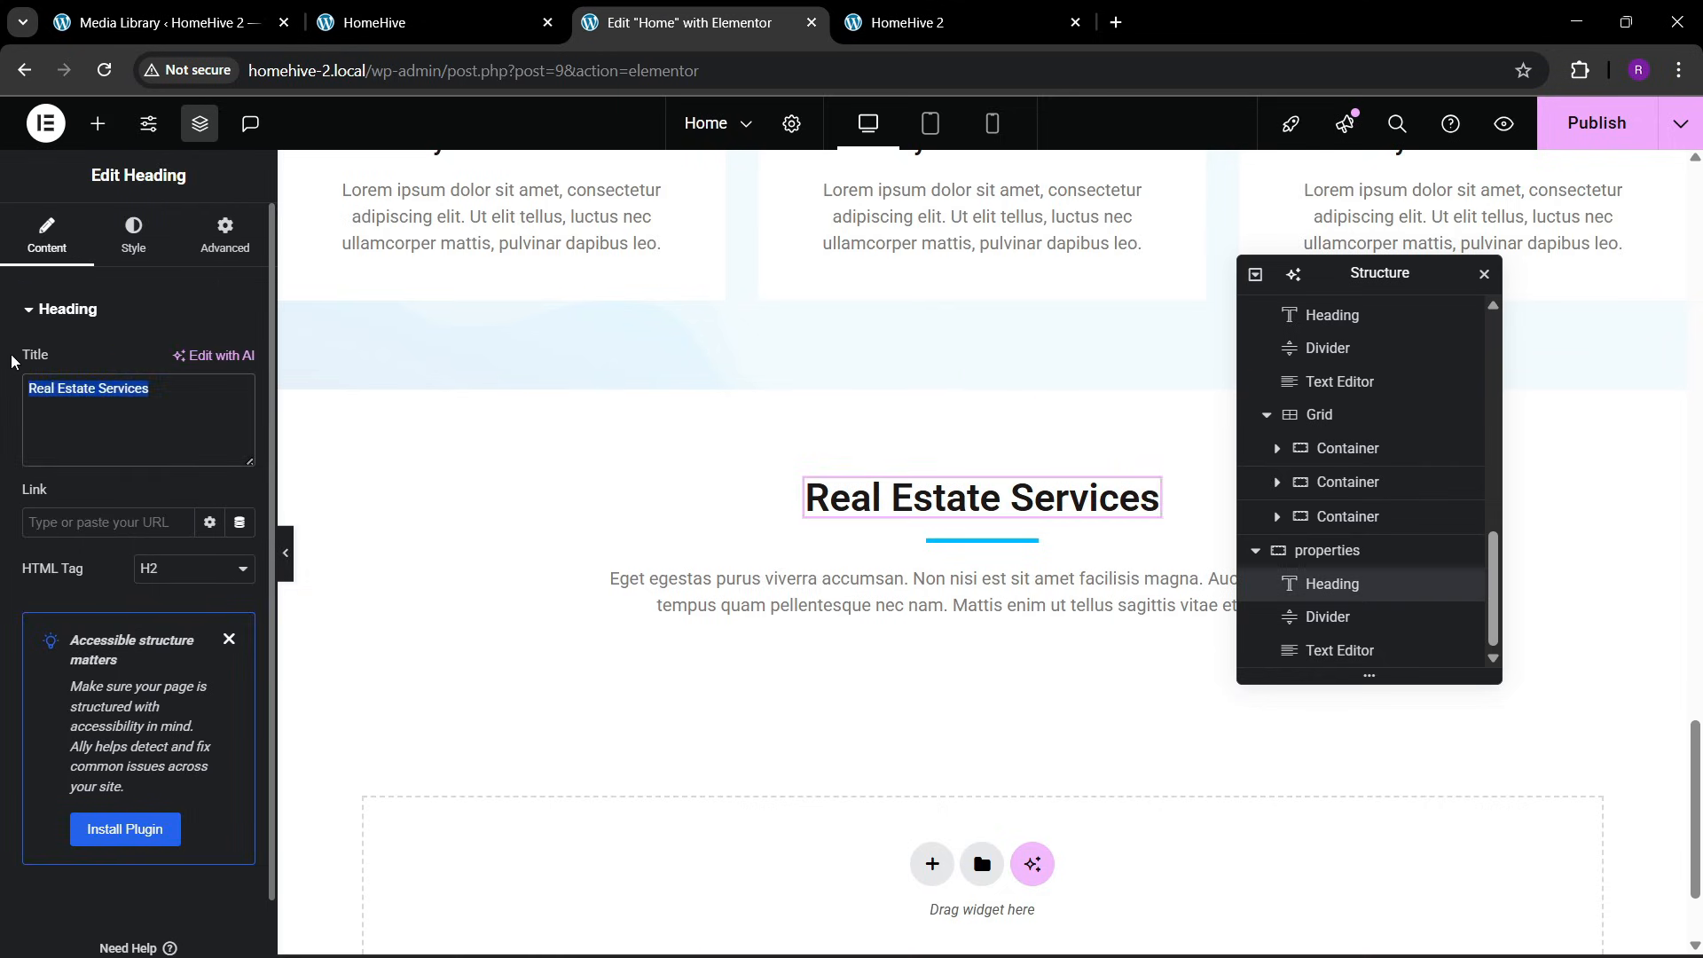
{"action": "type", "text": "Featur"}
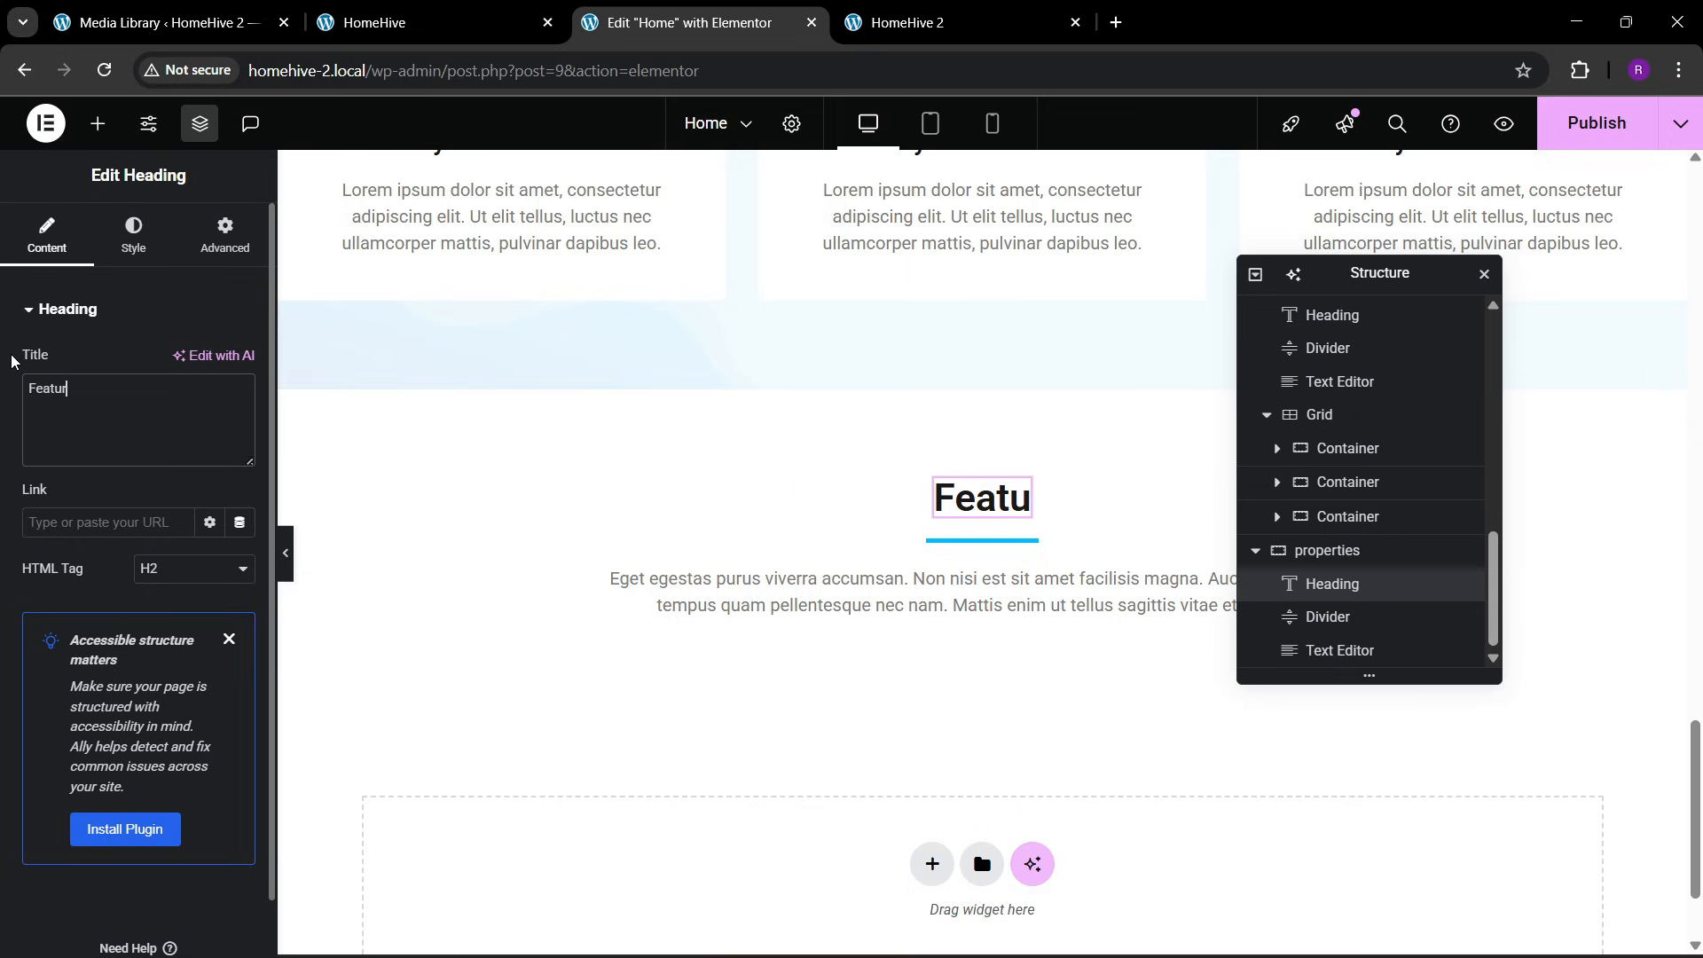
{"action": "type", "text": "ed Properties"}
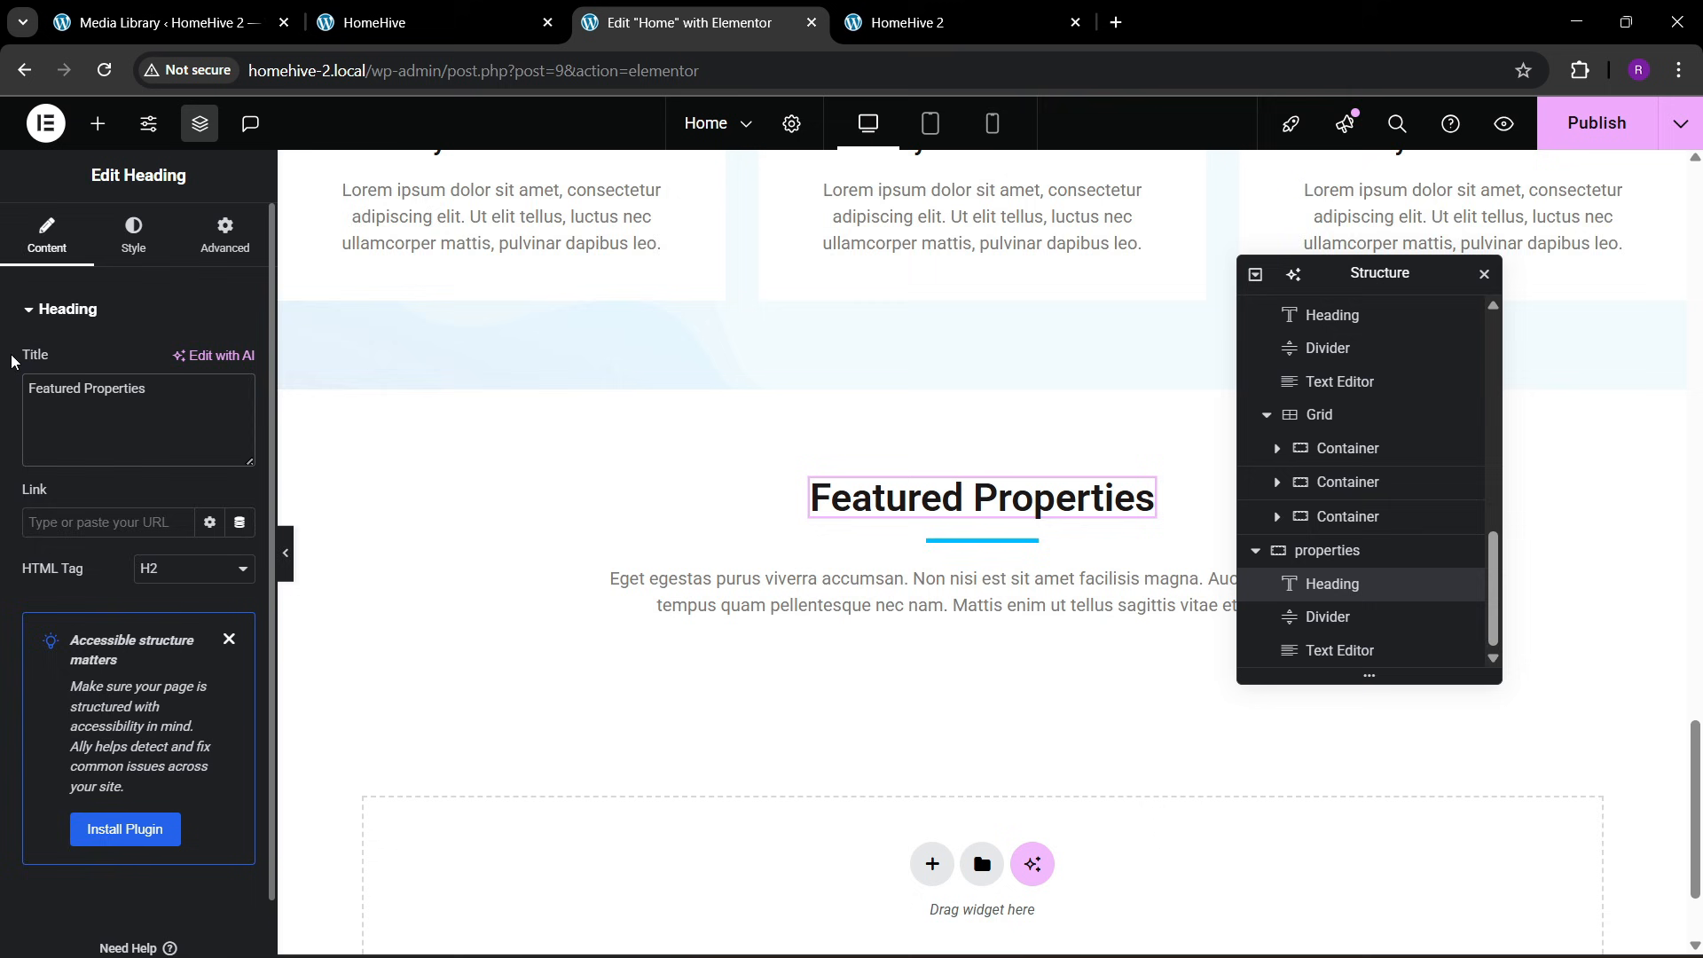
Check the reference page's property cards and add a Grid below the description text in the properties section
{"action": "left_click", "coordinate": [410, 12]}
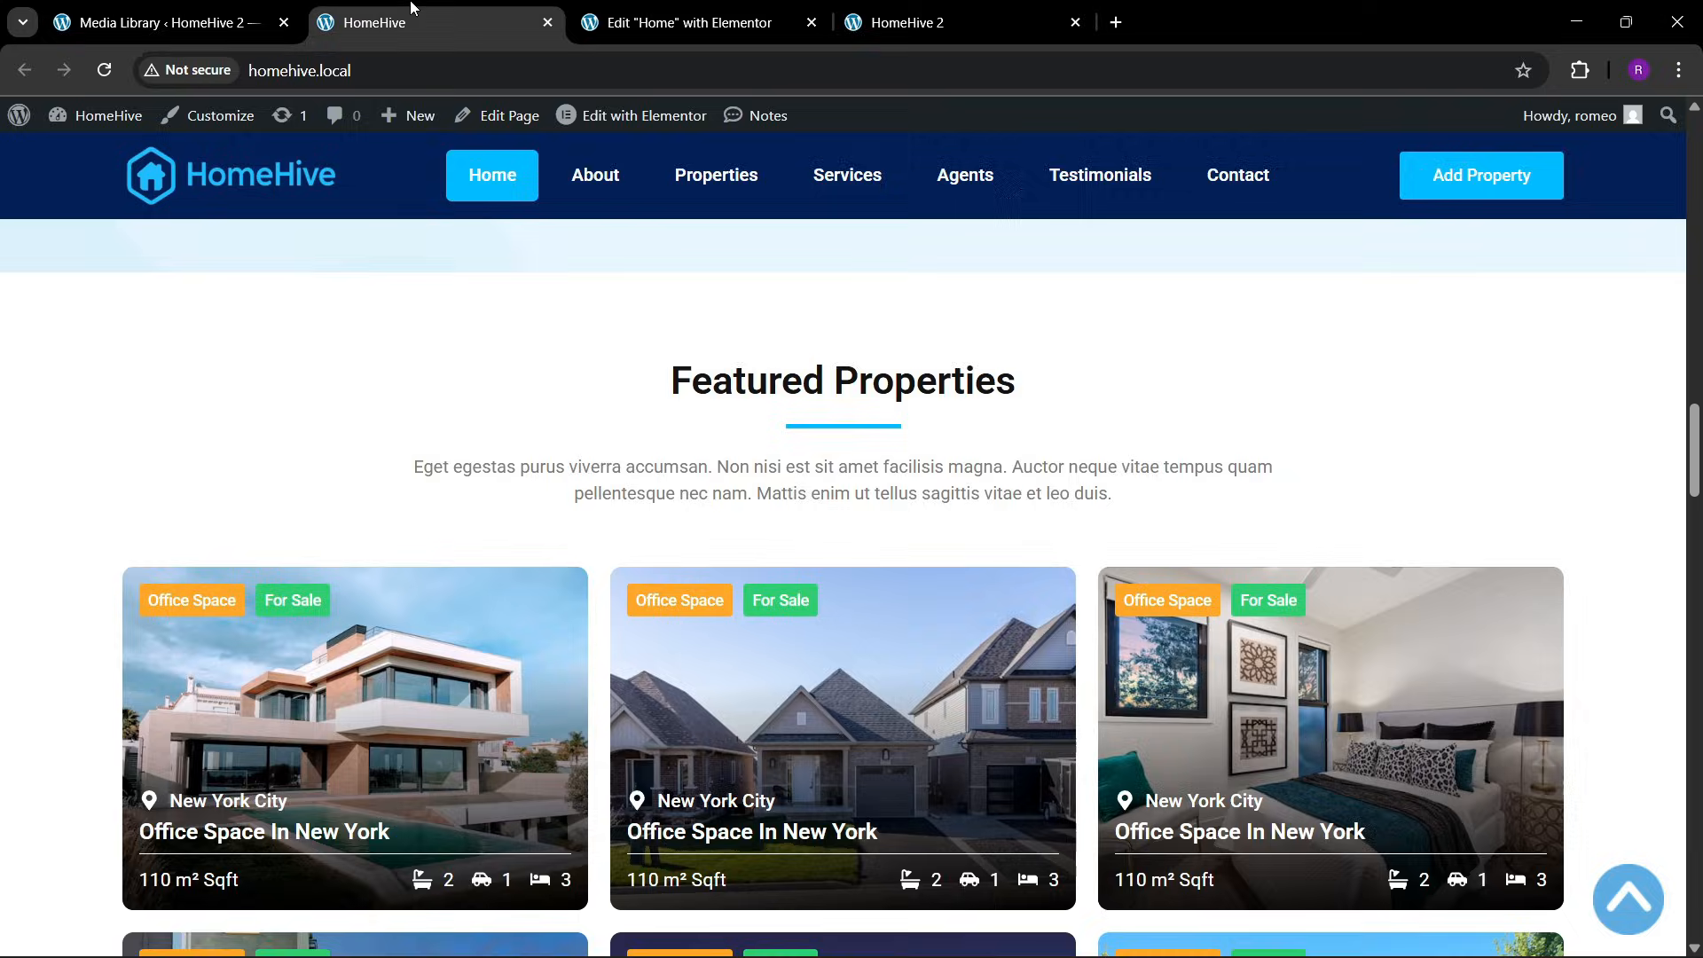
{"action": "scroll", "coordinate": [728, 750], "scroll_direction": "down", "scroll_amount": 1}
{"action": "left_click", "coordinate": [628, 22]}
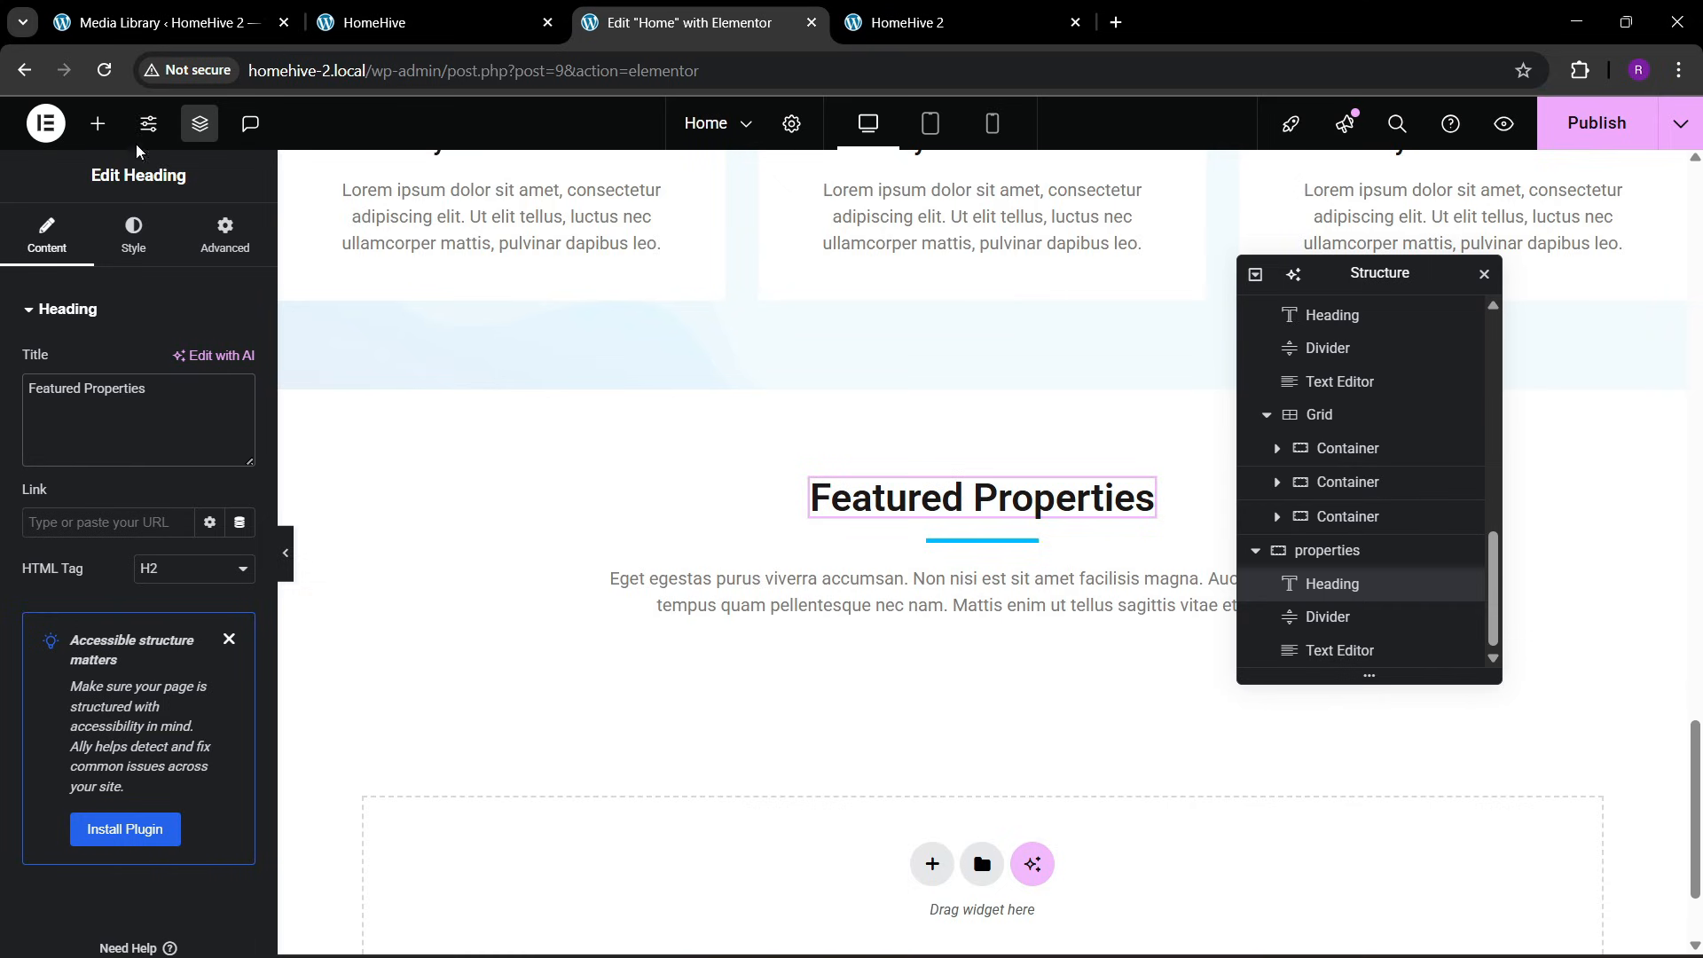
{"action": "left_click", "coordinate": [97, 123]}
{"action": "type", "text": "grid"}
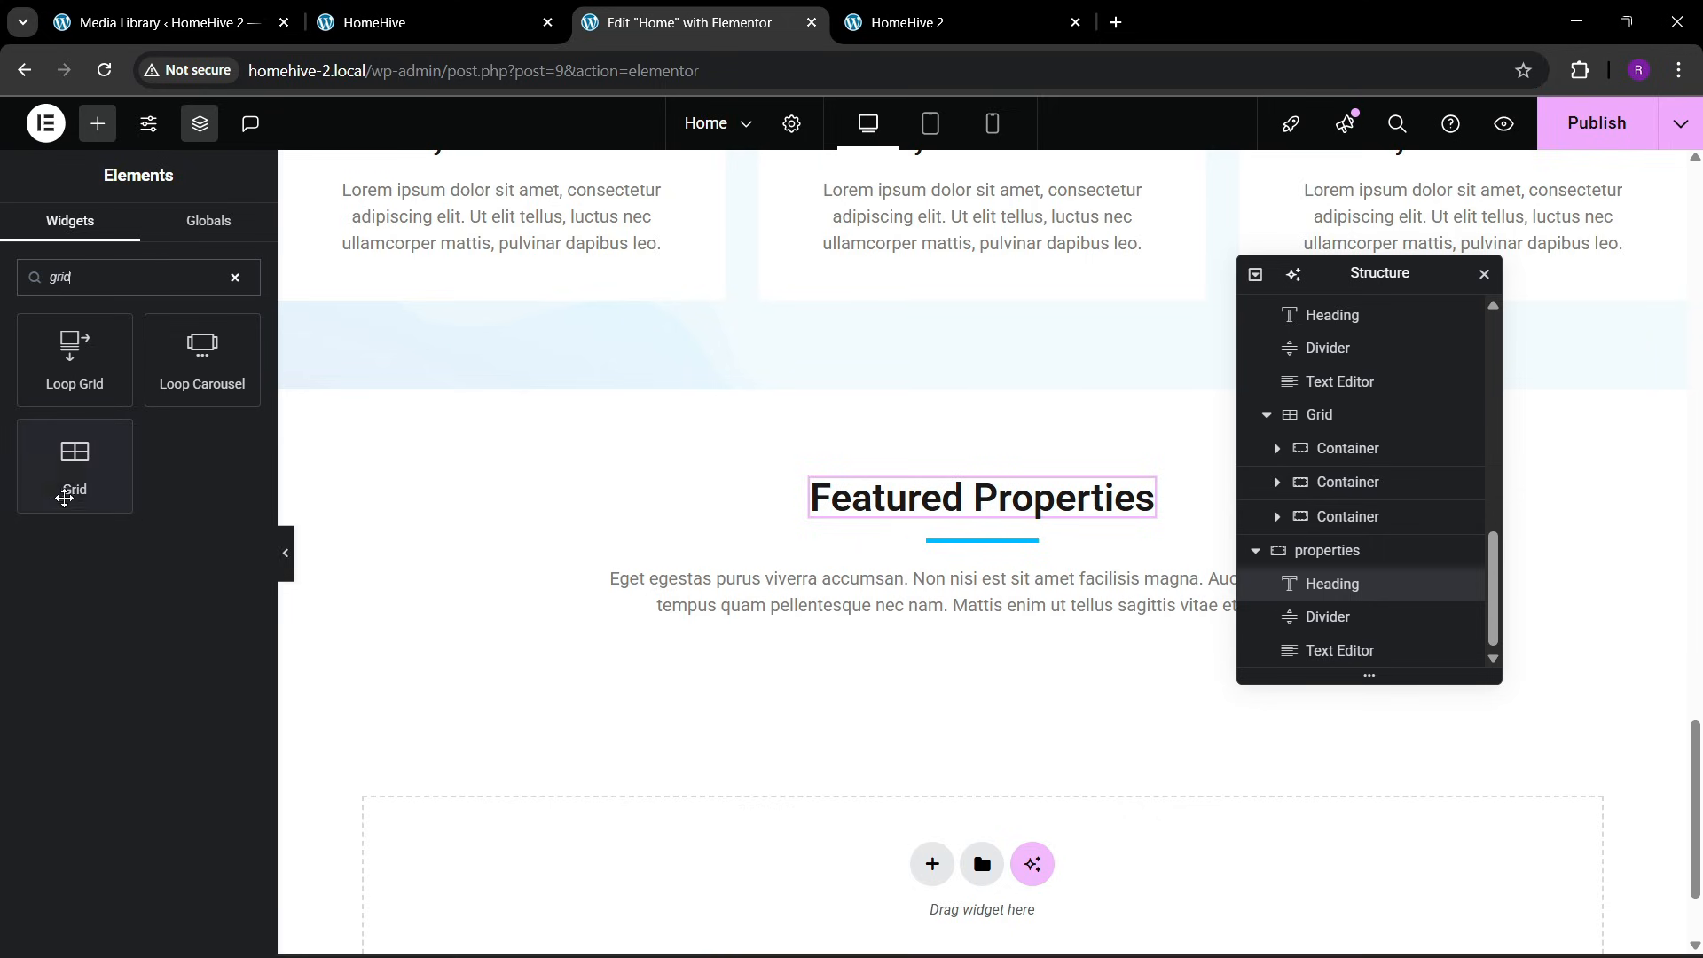
{"action": "left_click_drag", "start_coordinate": [64, 497], "coordinate": [905, 673]}
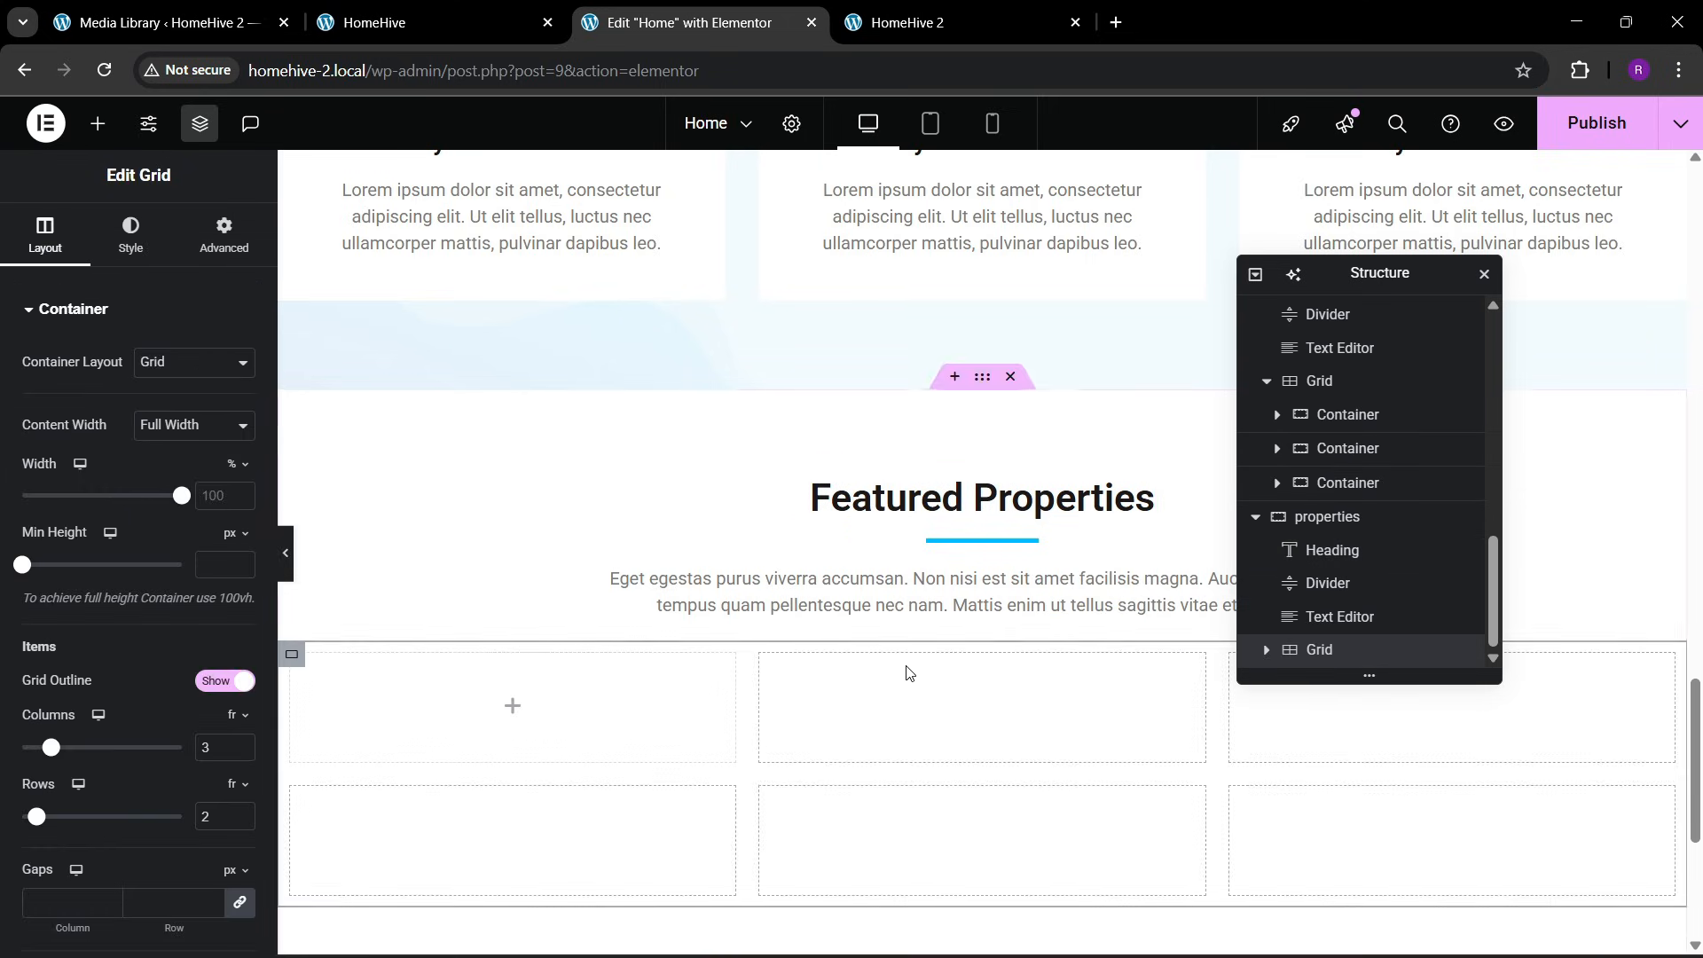
Compare the new grid with the reference layout and set the grid's padding to 0 on all sides
{"action": "scroll", "coordinate": [494, 647], "scroll_direction": "down", "scroll_amount": 4}
{"action": "left_click", "coordinate": [402, 22]}
{"action": "scroll", "coordinate": [1005, 769], "scroll_direction": "down", "scroll_amount": 5}
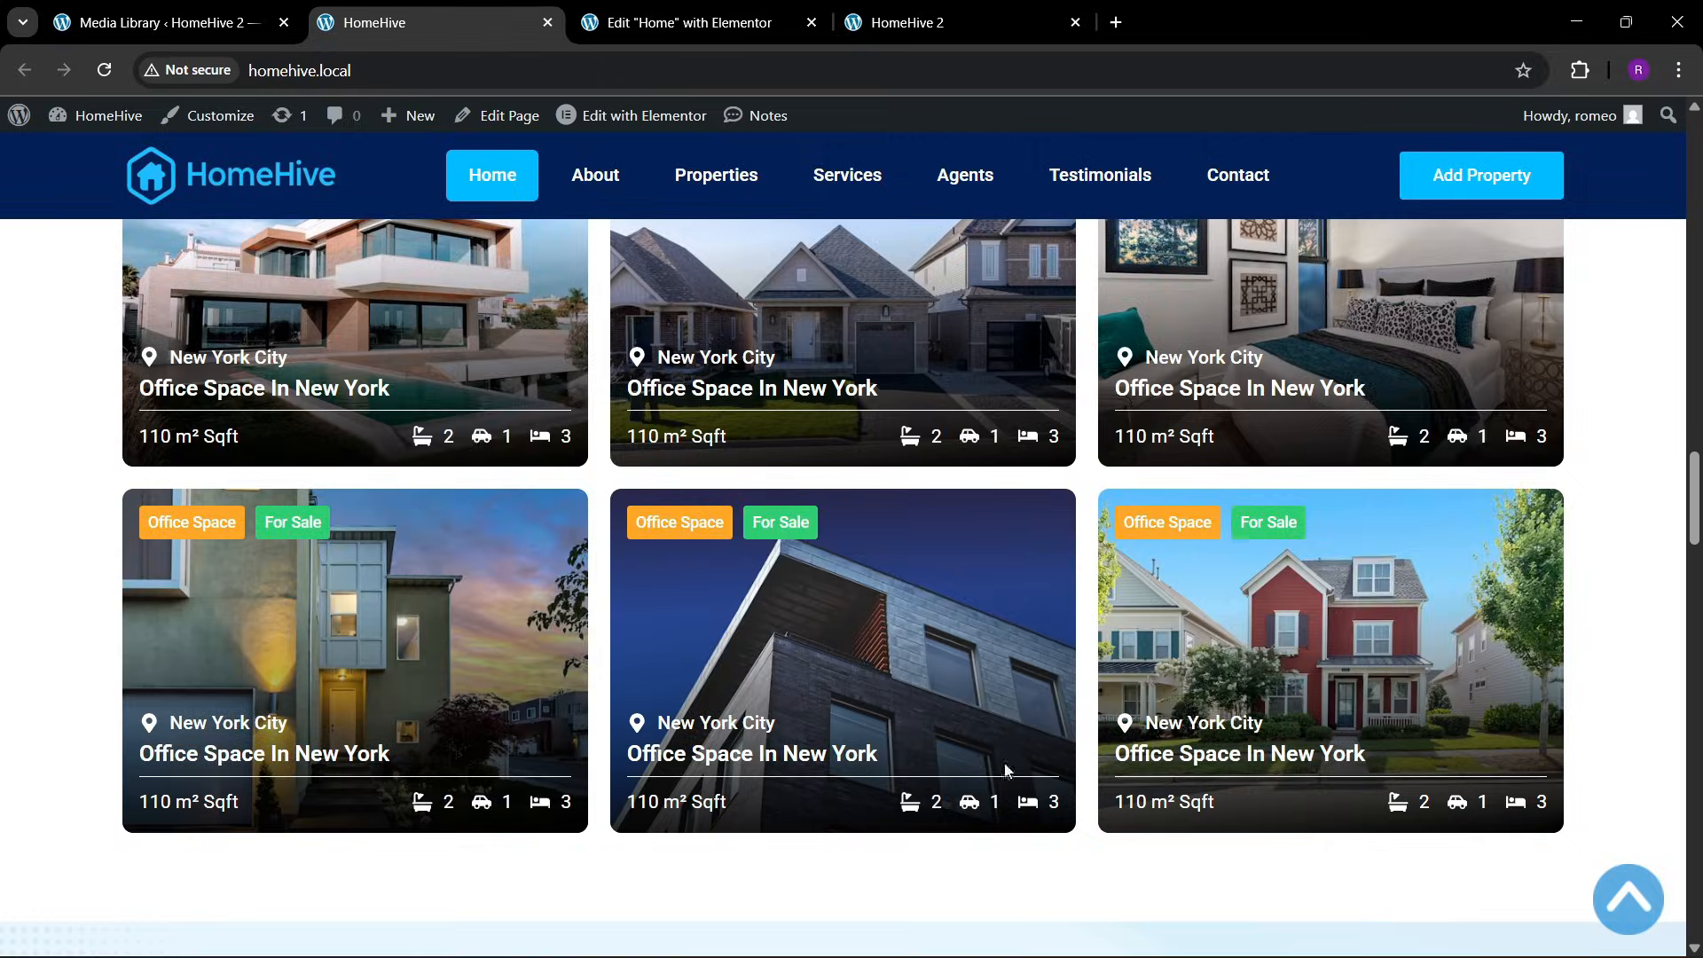
{"action": "left_click", "coordinate": [763, 22]}
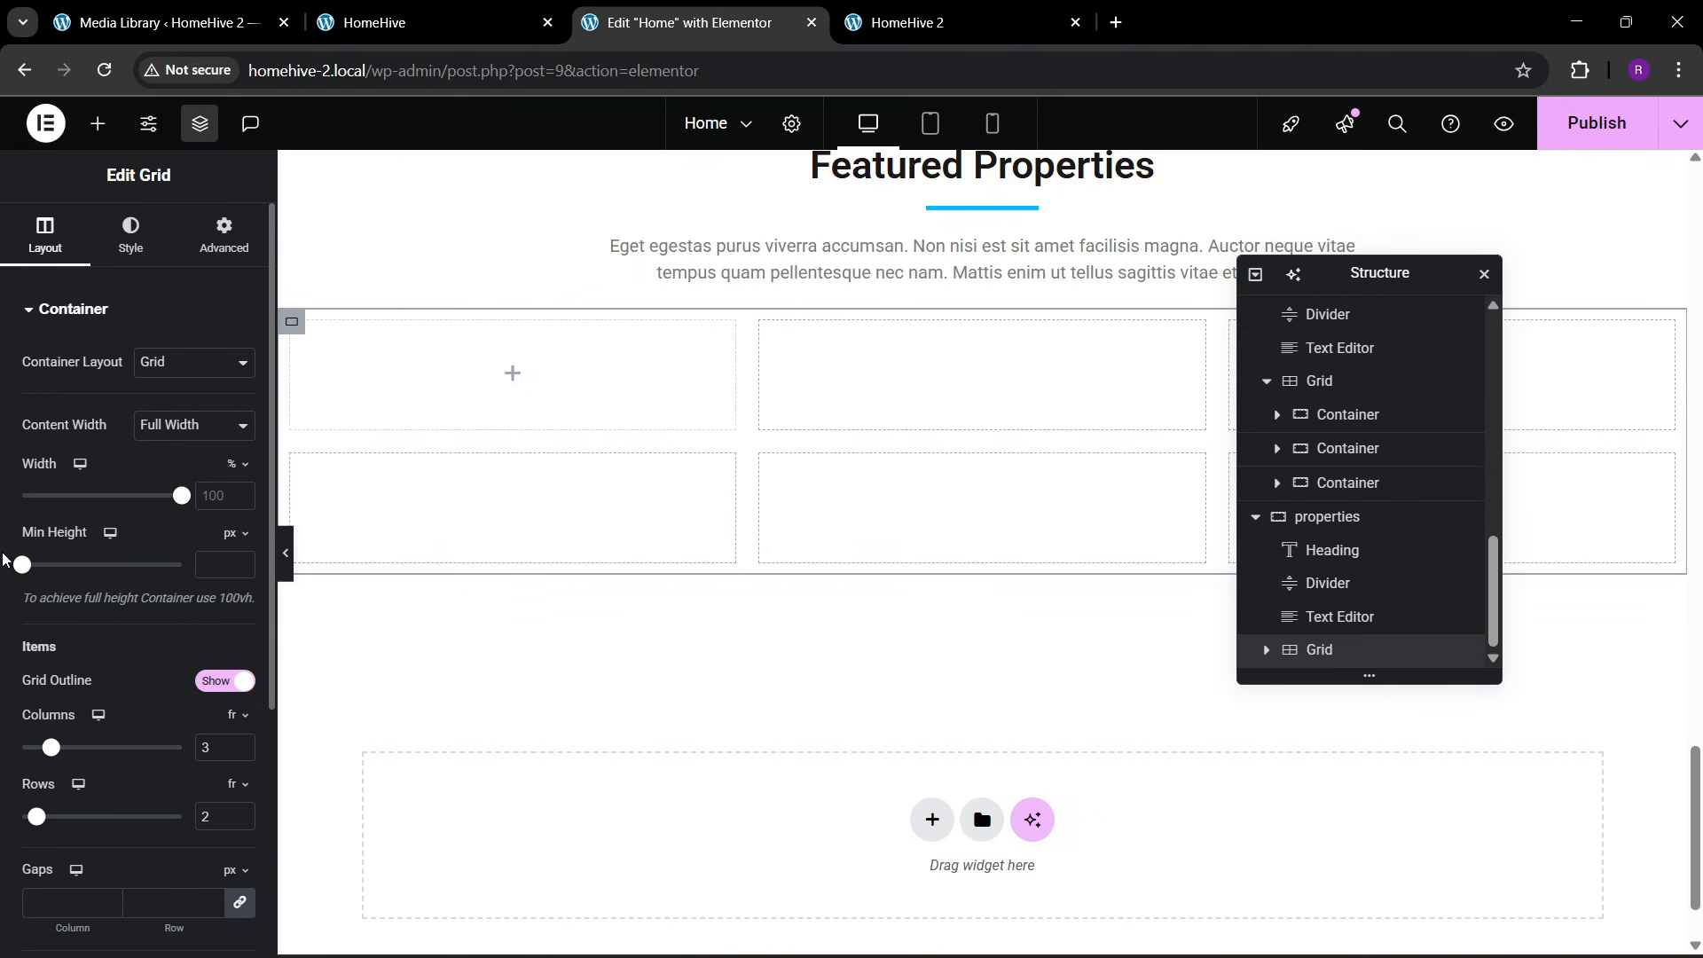
{"action": "left_click", "coordinate": [223, 235]}
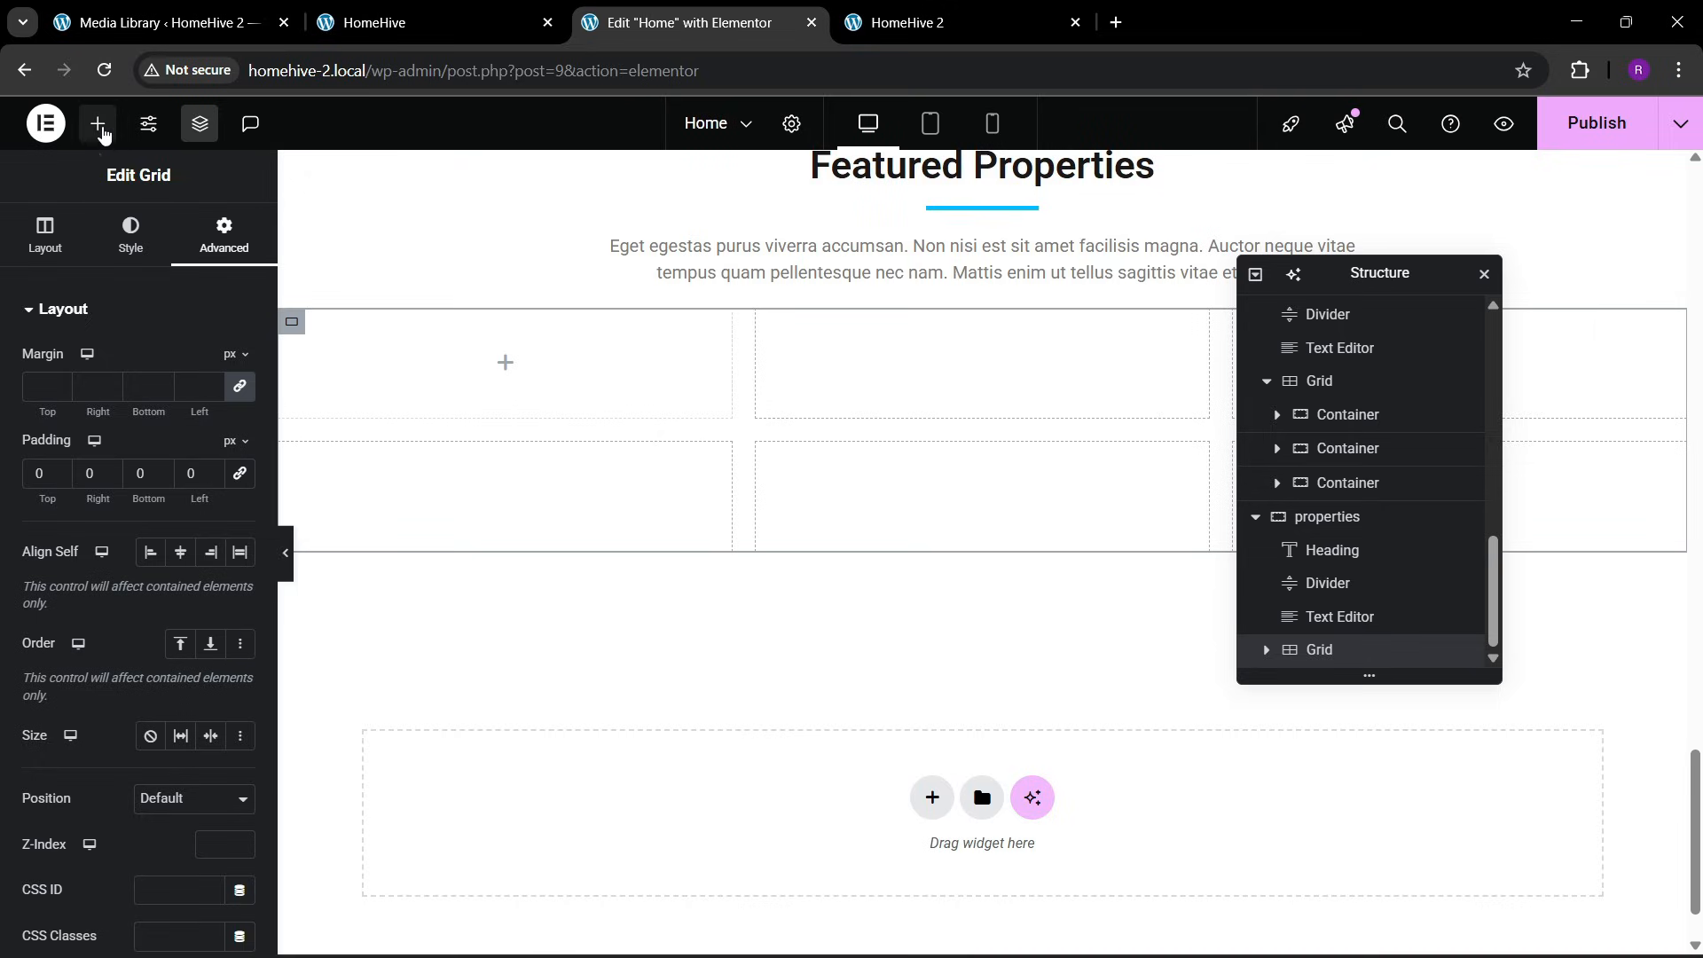
Add a Container to the first cell of the properties grid and show its advanced settings
{"action": "left_click", "coordinate": [100, 124]}
{"action": "left_click_drag", "start_coordinate": [88, 428], "coordinate": [403, 394]}
{"action": "left_click", "coordinate": [217, 241]}
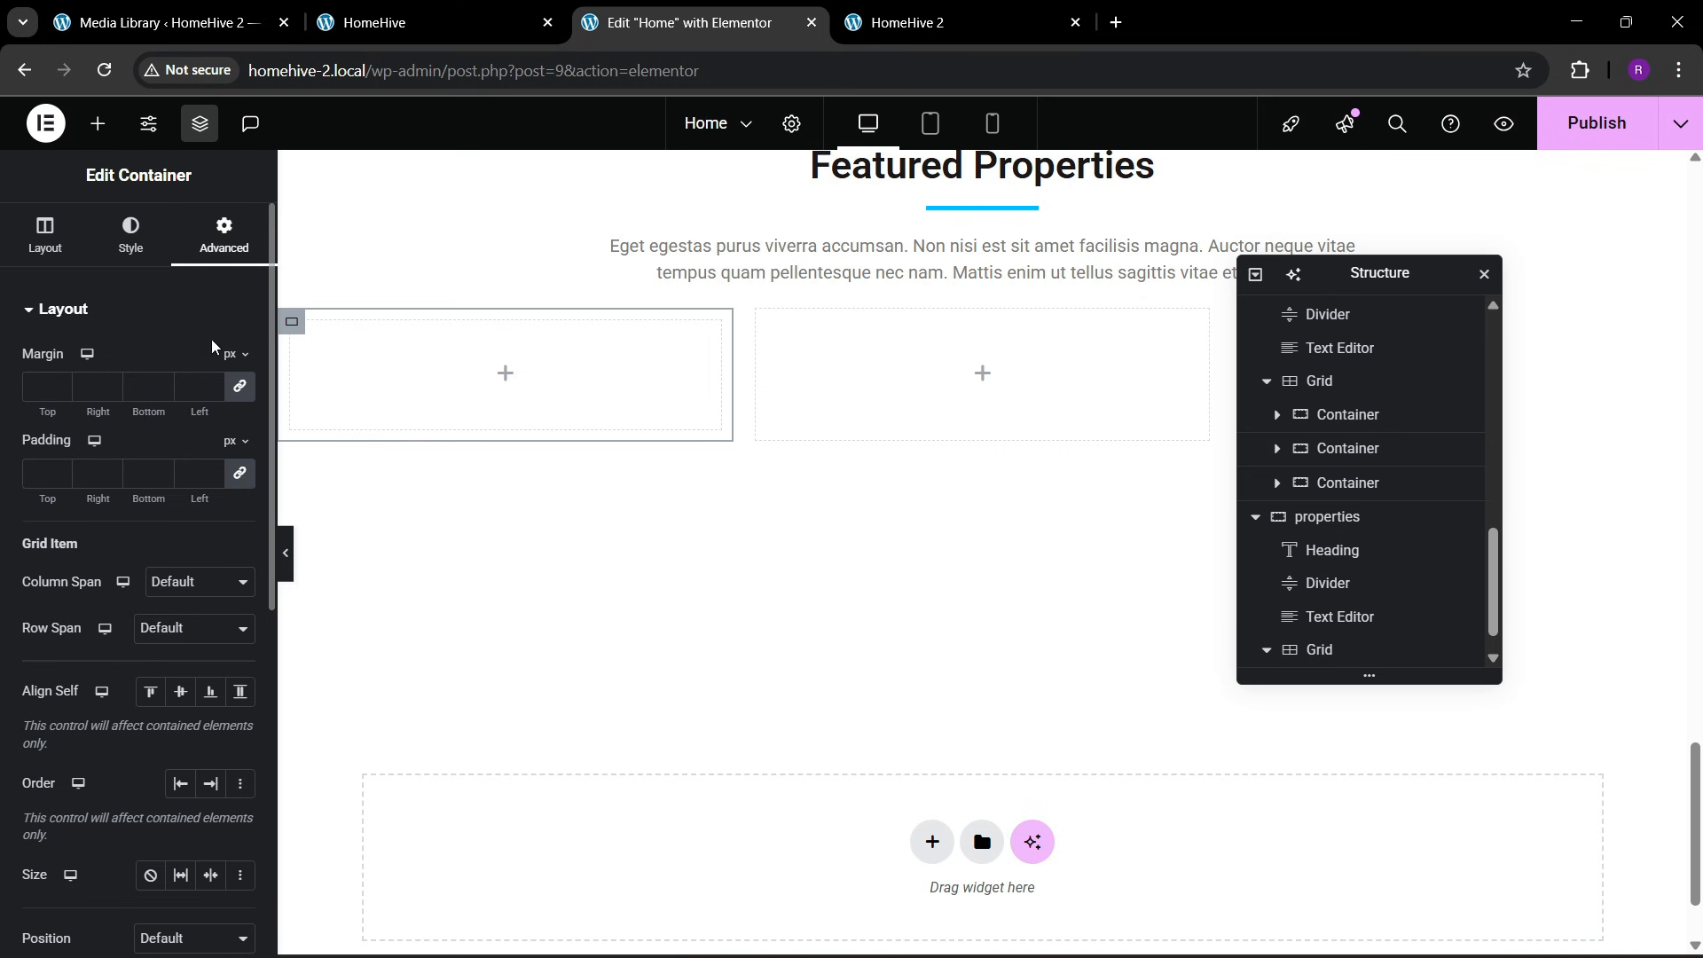
Copy the first large Family House card in the category section and paste its style onto the new properties grid container
{"action": "left_click", "coordinate": [426, 22]}
{"action": "scroll", "coordinate": [386, 502], "scroll_direction": "up", "scroll_amount": 1}
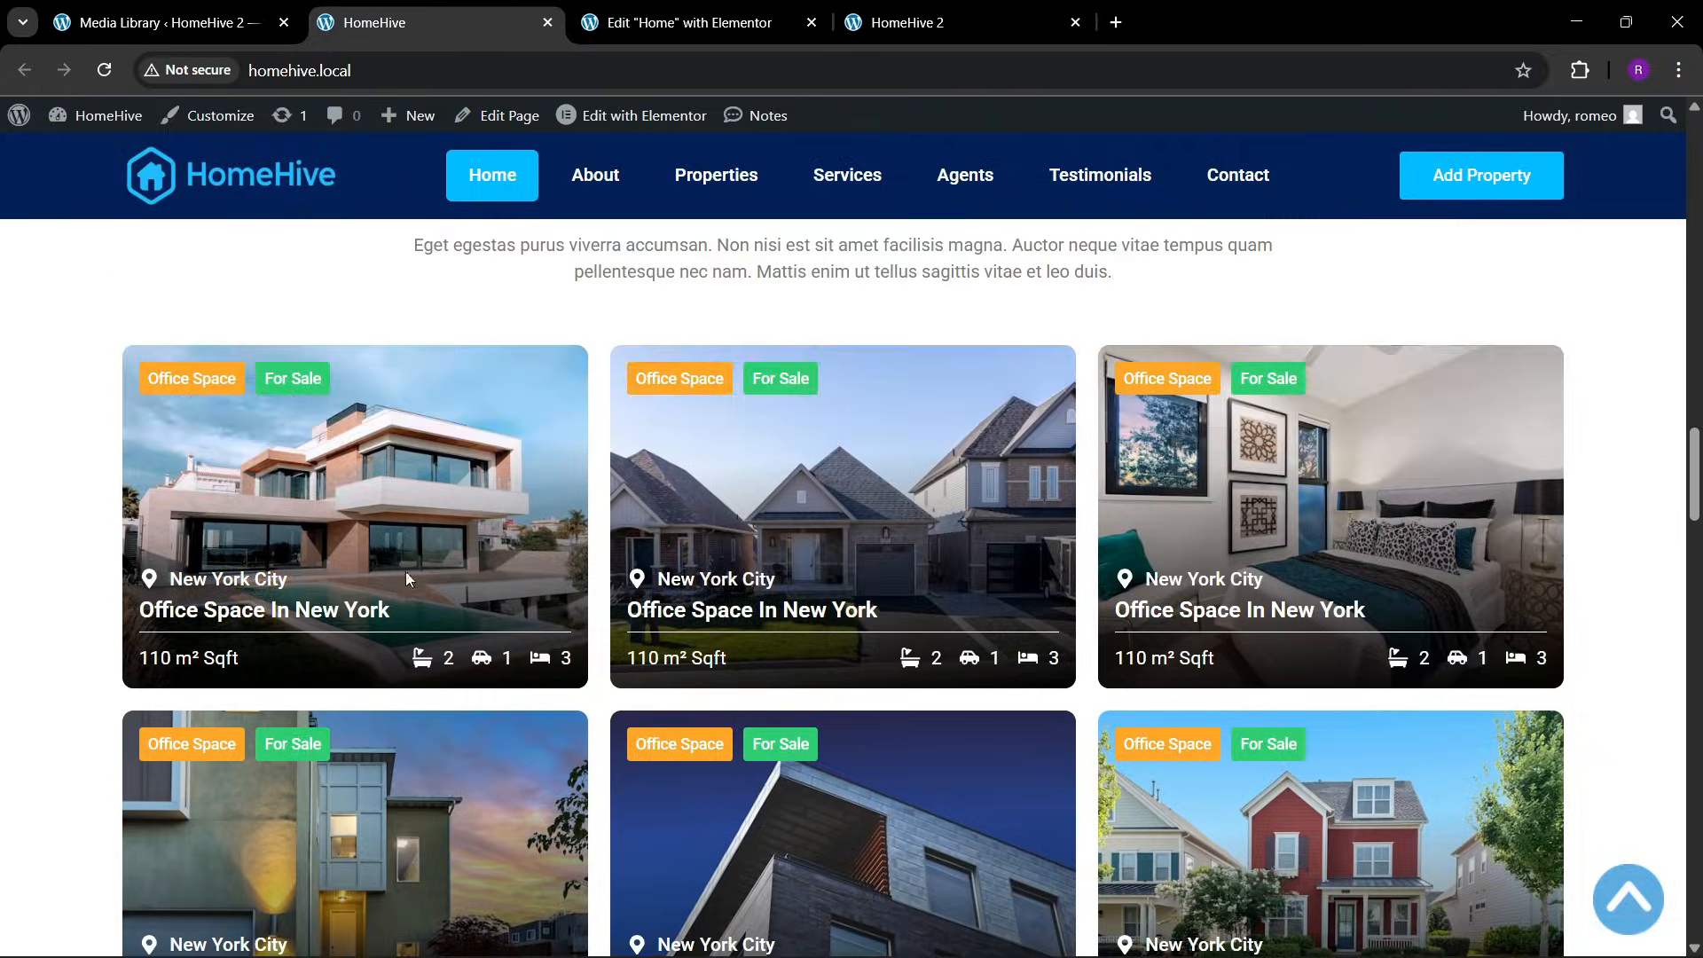
{"action": "left_click", "coordinate": [692, 22]}
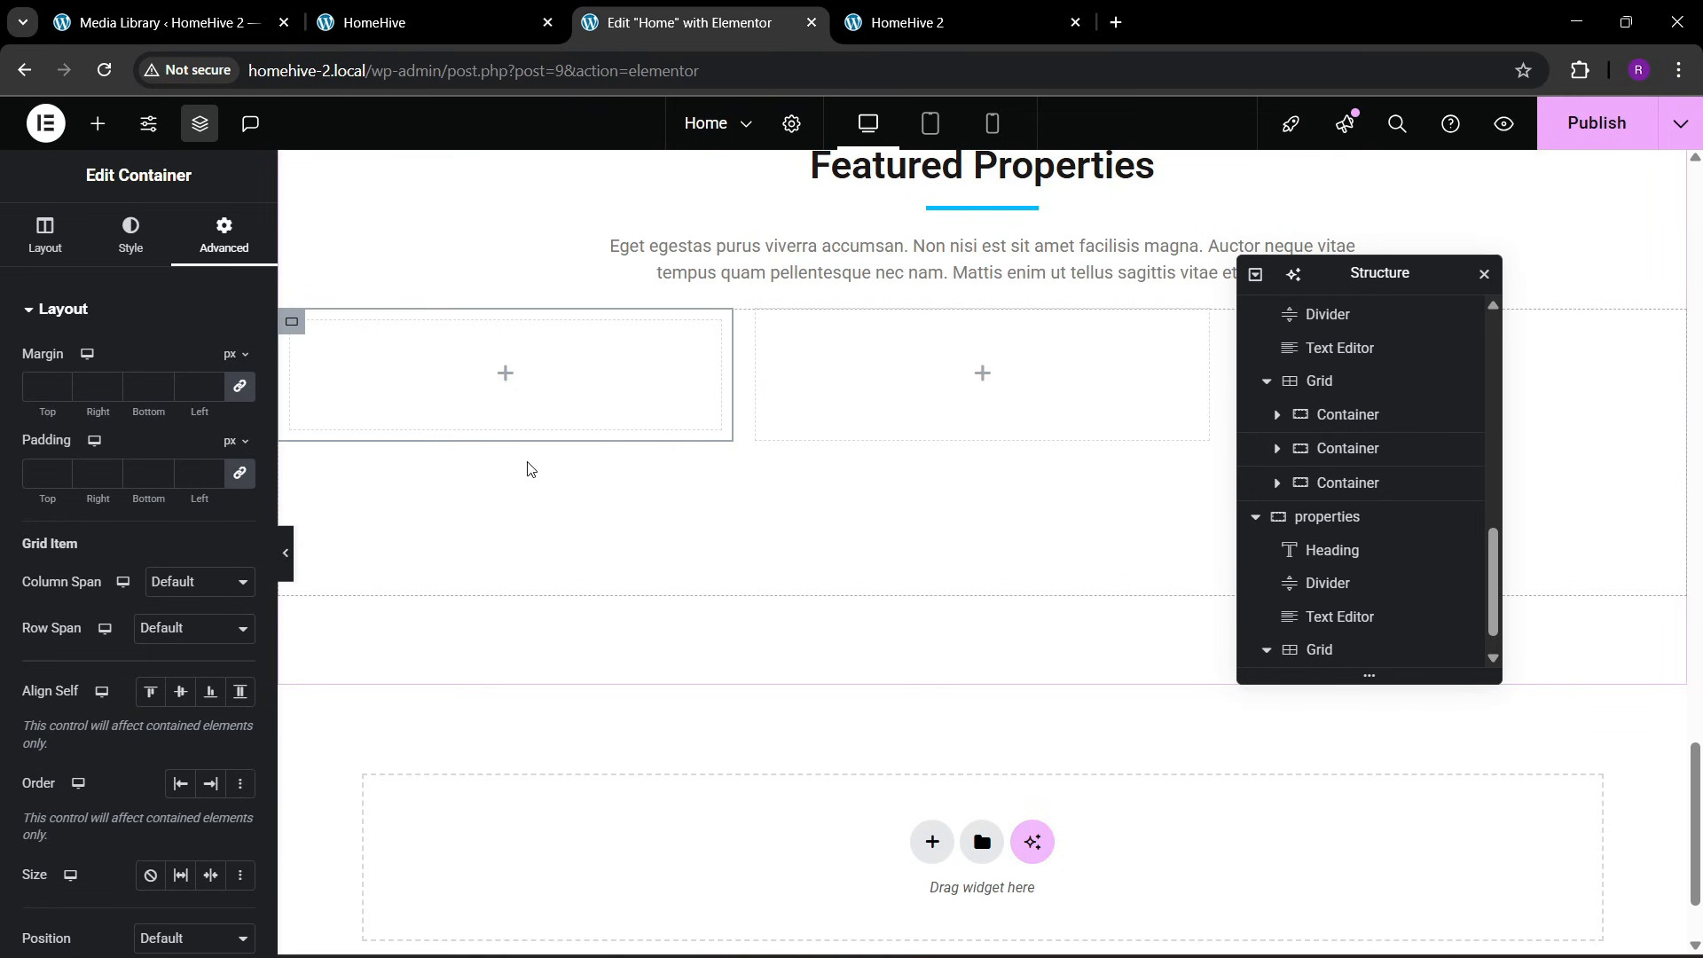
{"action": "scroll", "coordinate": [529, 468], "scroll_direction": "up", "scroll_amount": 20}
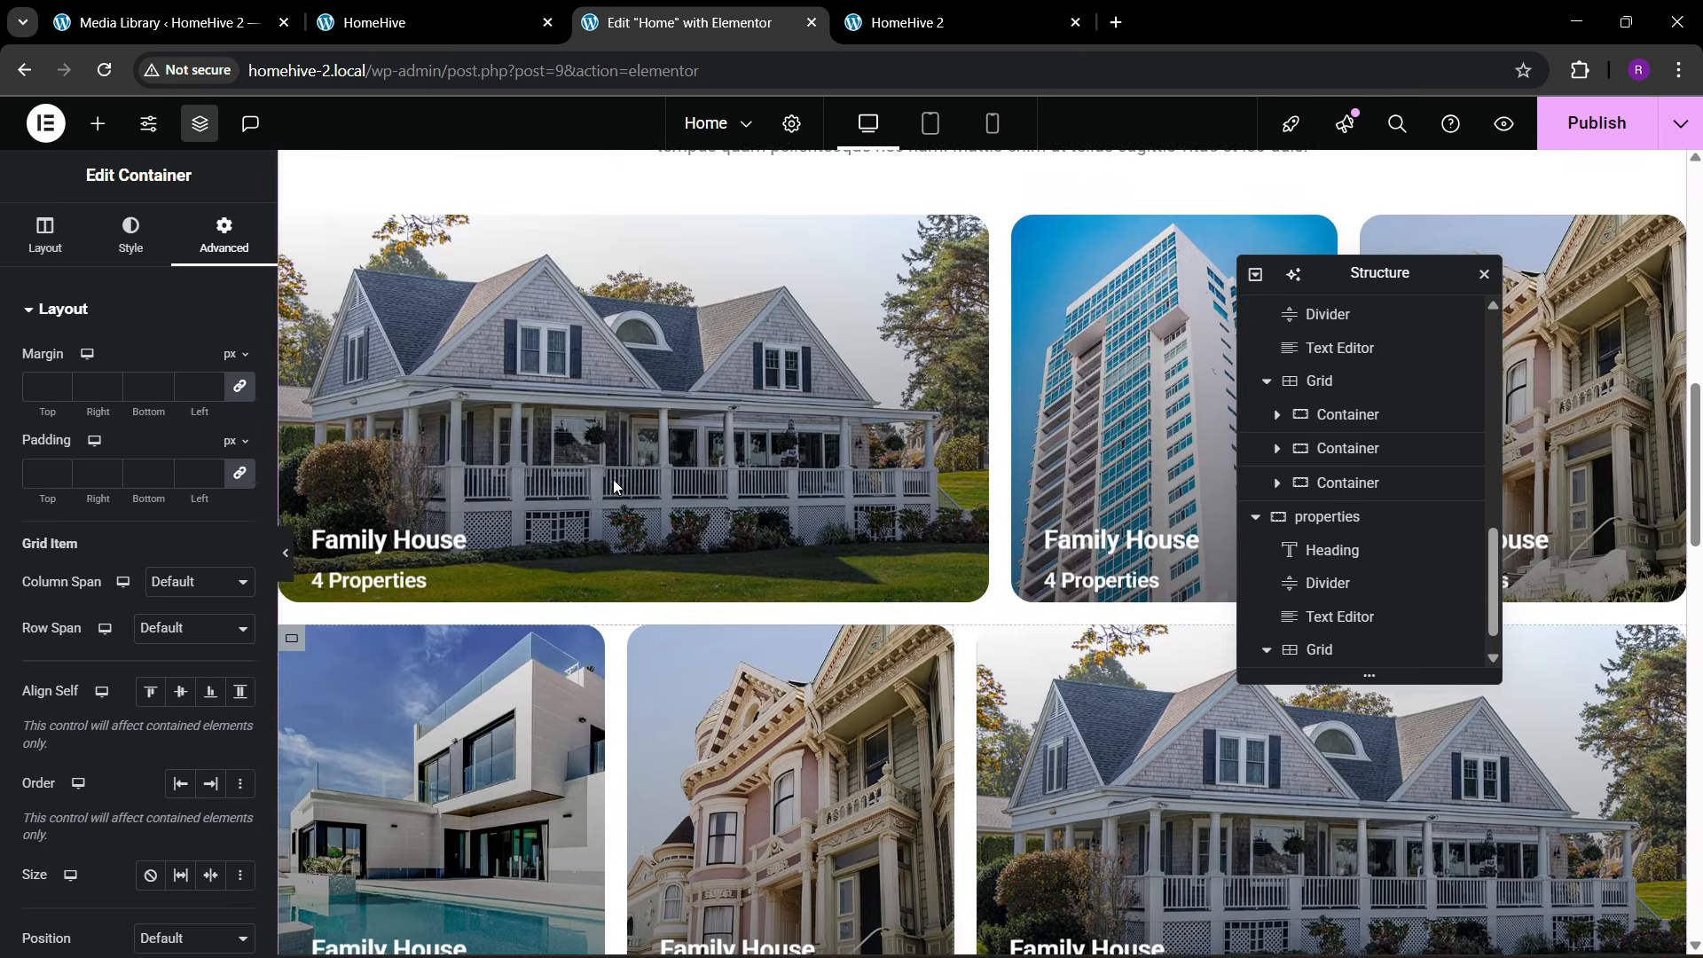
{"action": "left_click", "coordinate": [292, 228]}
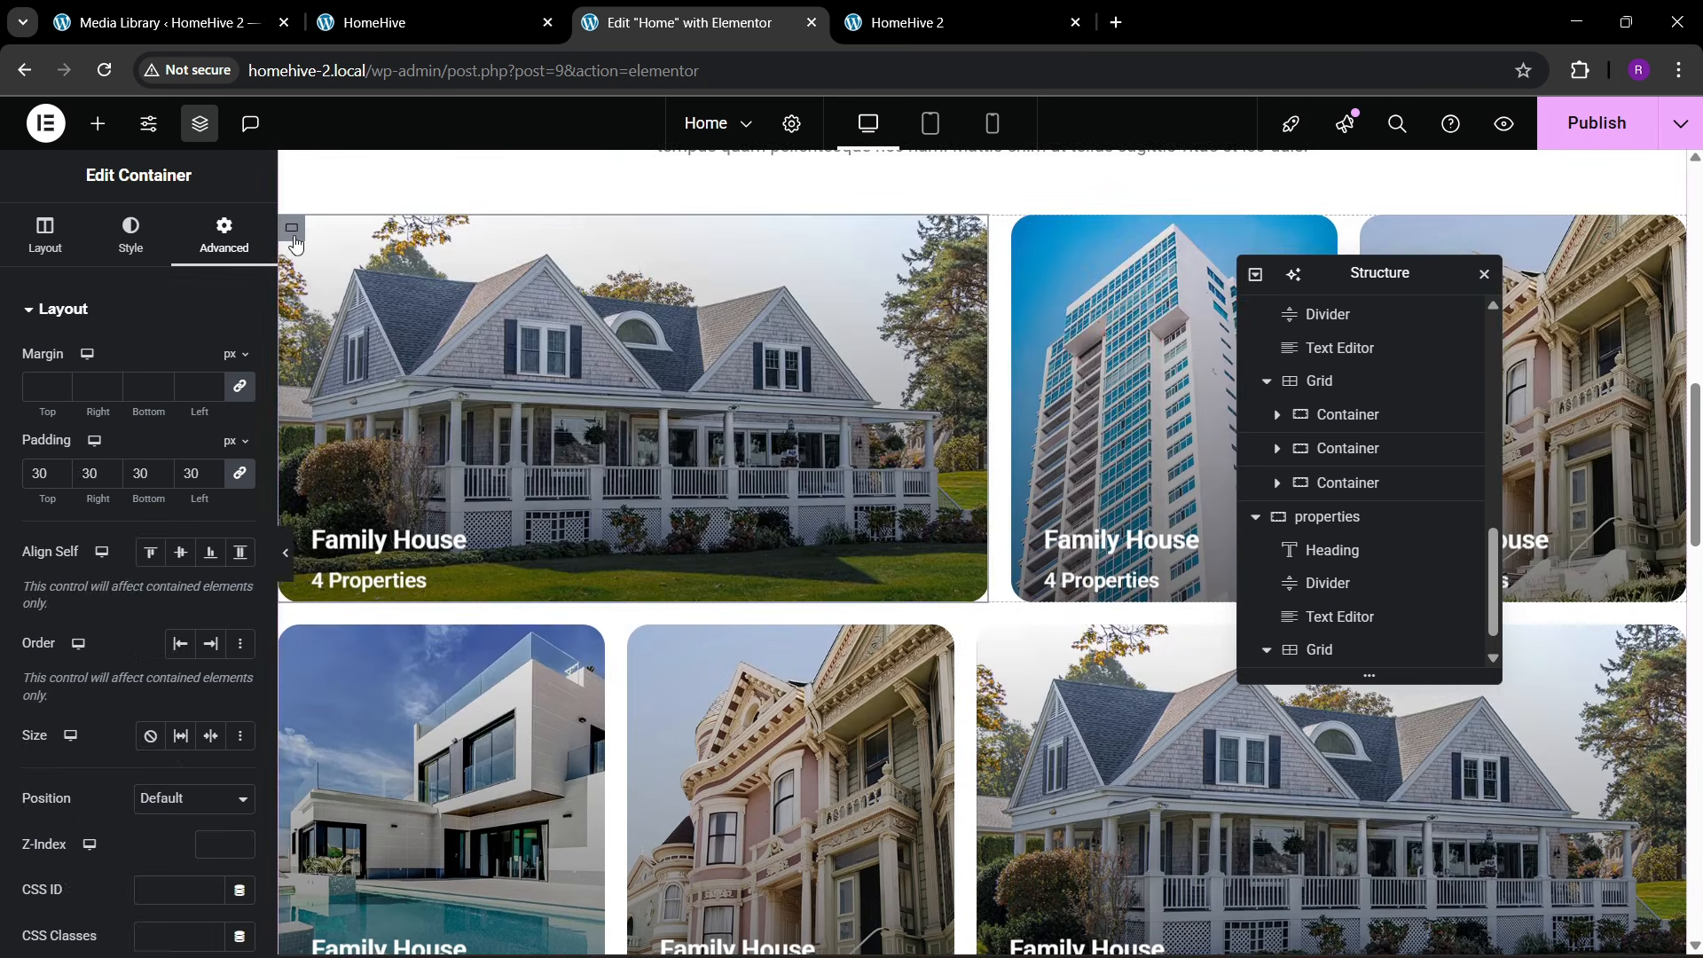
{"action": "right_click", "coordinate": [292, 232]}
{"action": "left_click", "coordinate": [328, 387]}
{"action": "scroll", "coordinate": [519, 482], "scroll_direction": "down", "scroll_amount": 15}
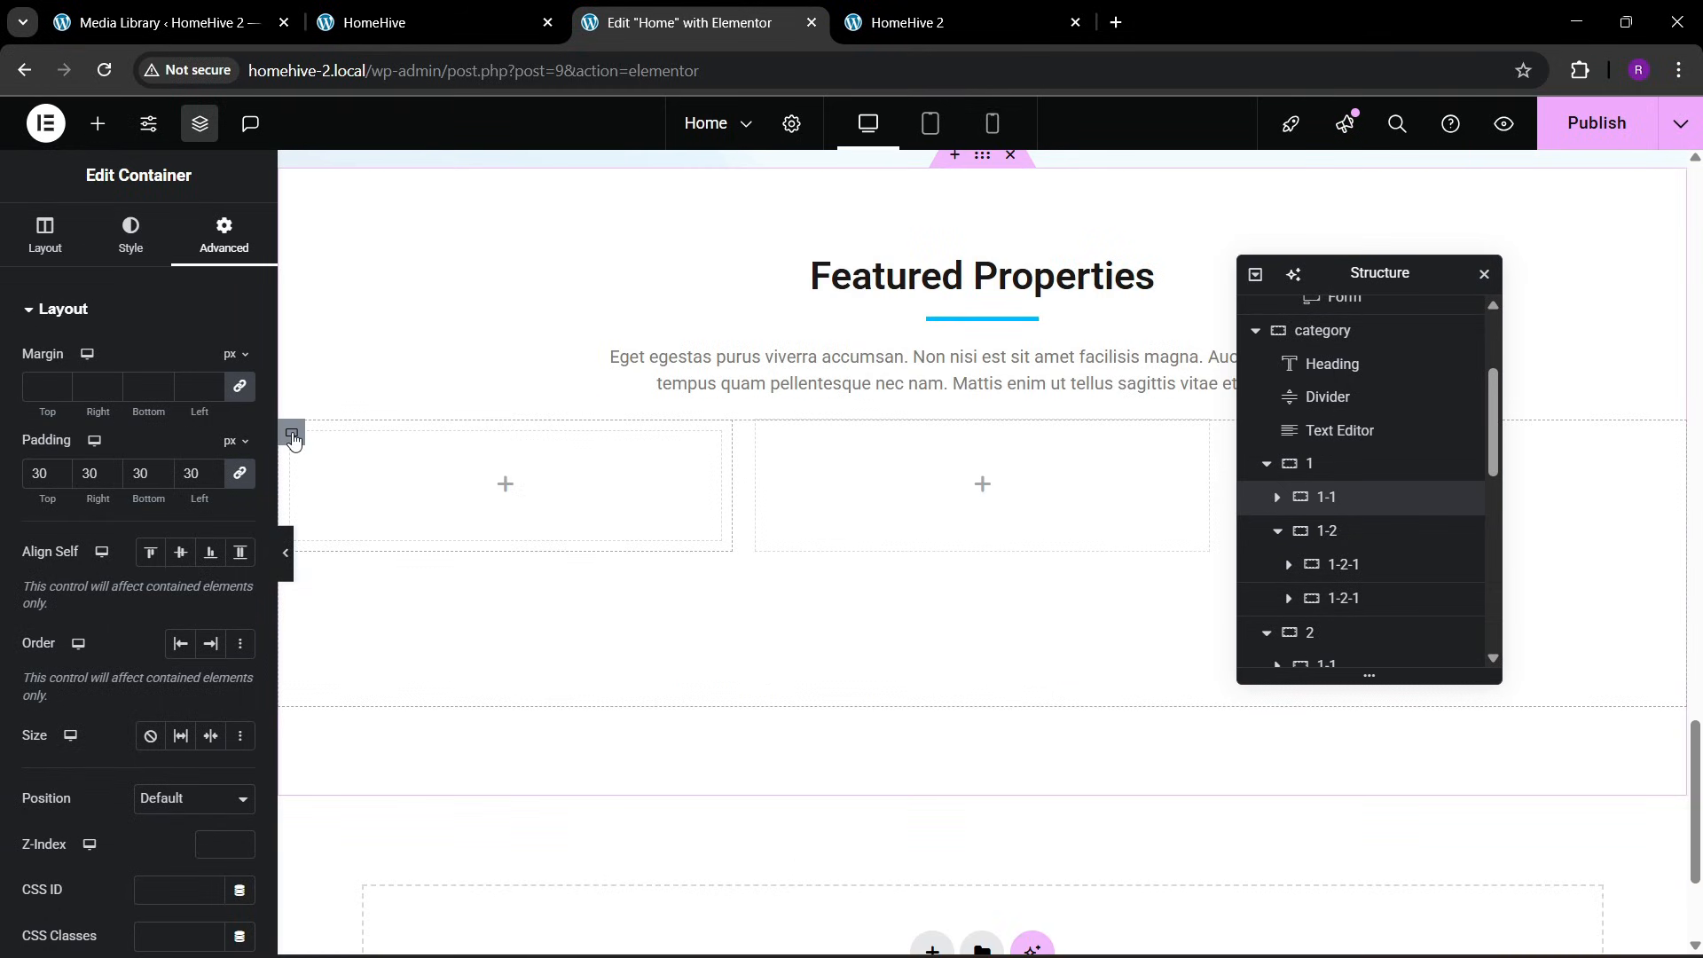
{"action": "left_click", "coordinate": [293, 437]}
{"action": "right_click", "coordinate": [292, 437]}
{"action": "left_click", "coordinate": [350, 589]}
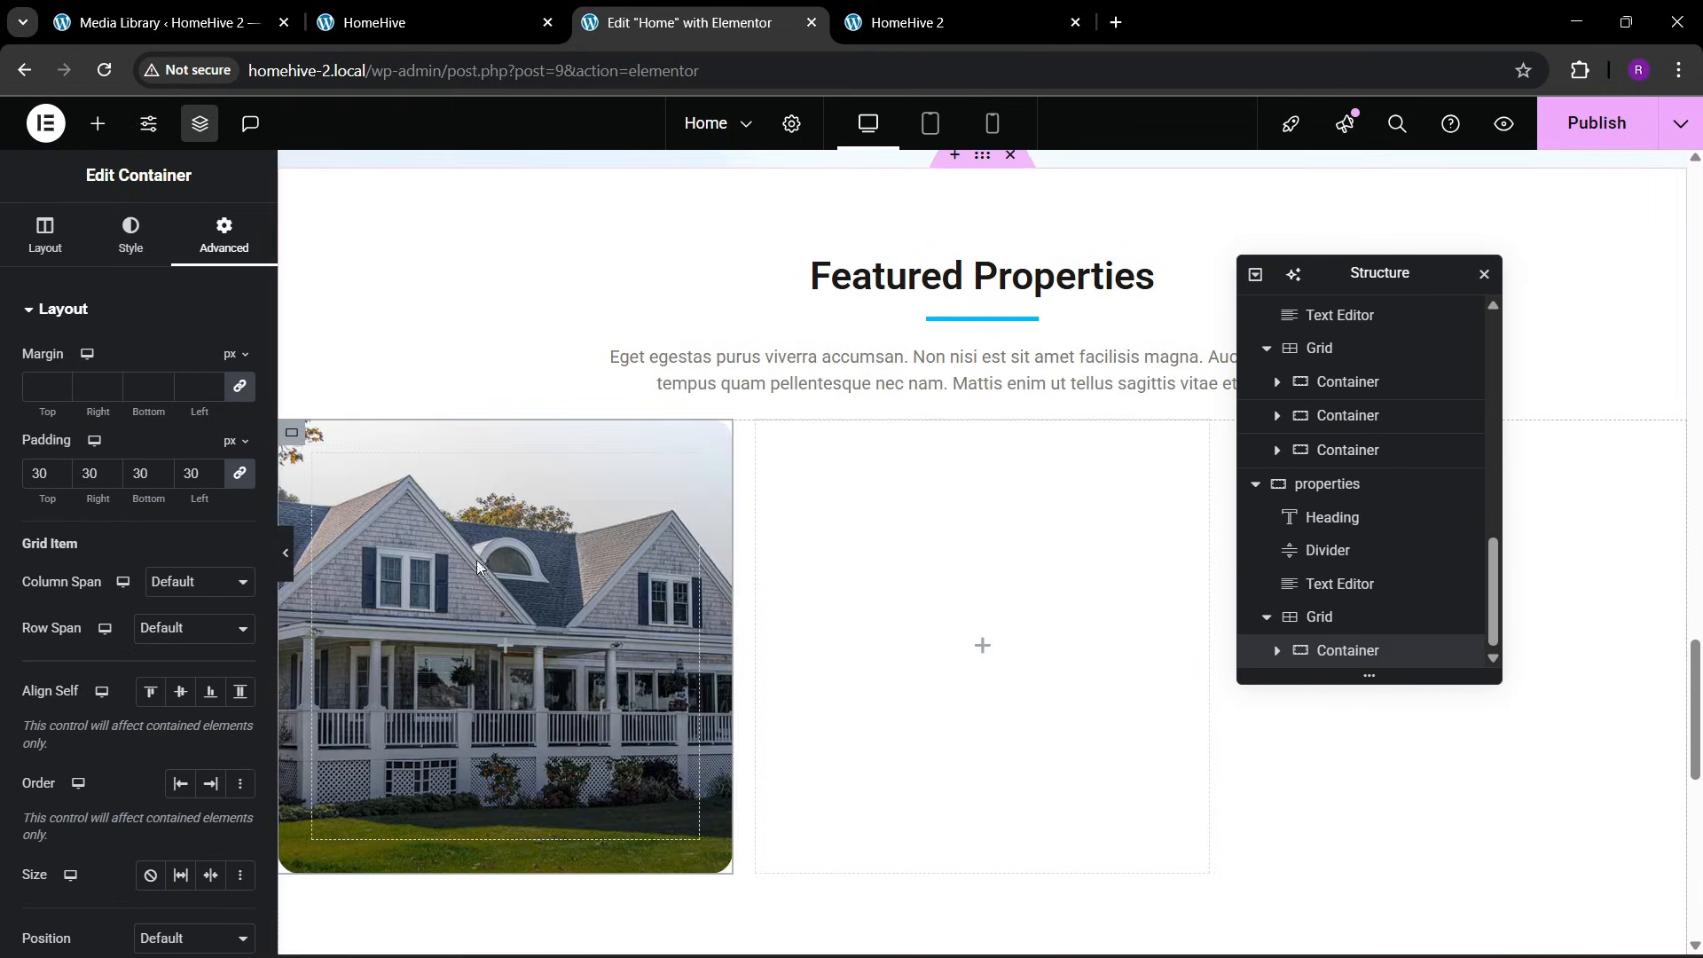
Set the new card container's minimum height to 250 px, comparing it with the reference page, and rename the container "item"
{"action": "left_click", "coordinate": [44, 235]}
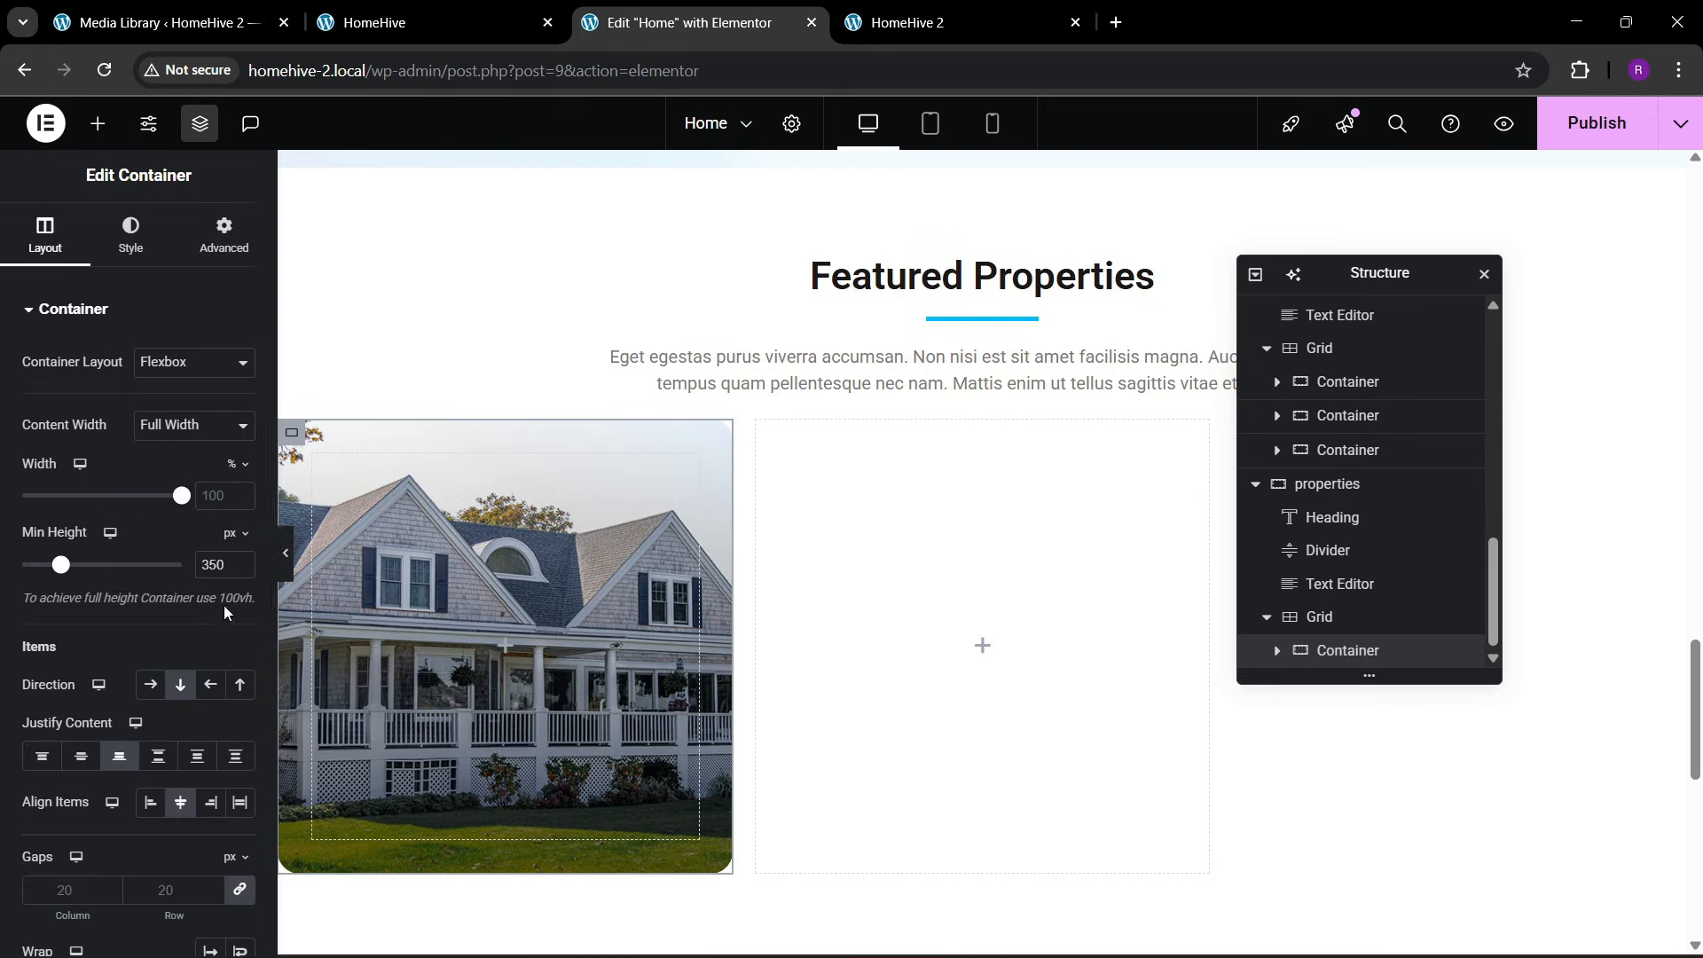
{"action": "key", "text": "BackSpace"}
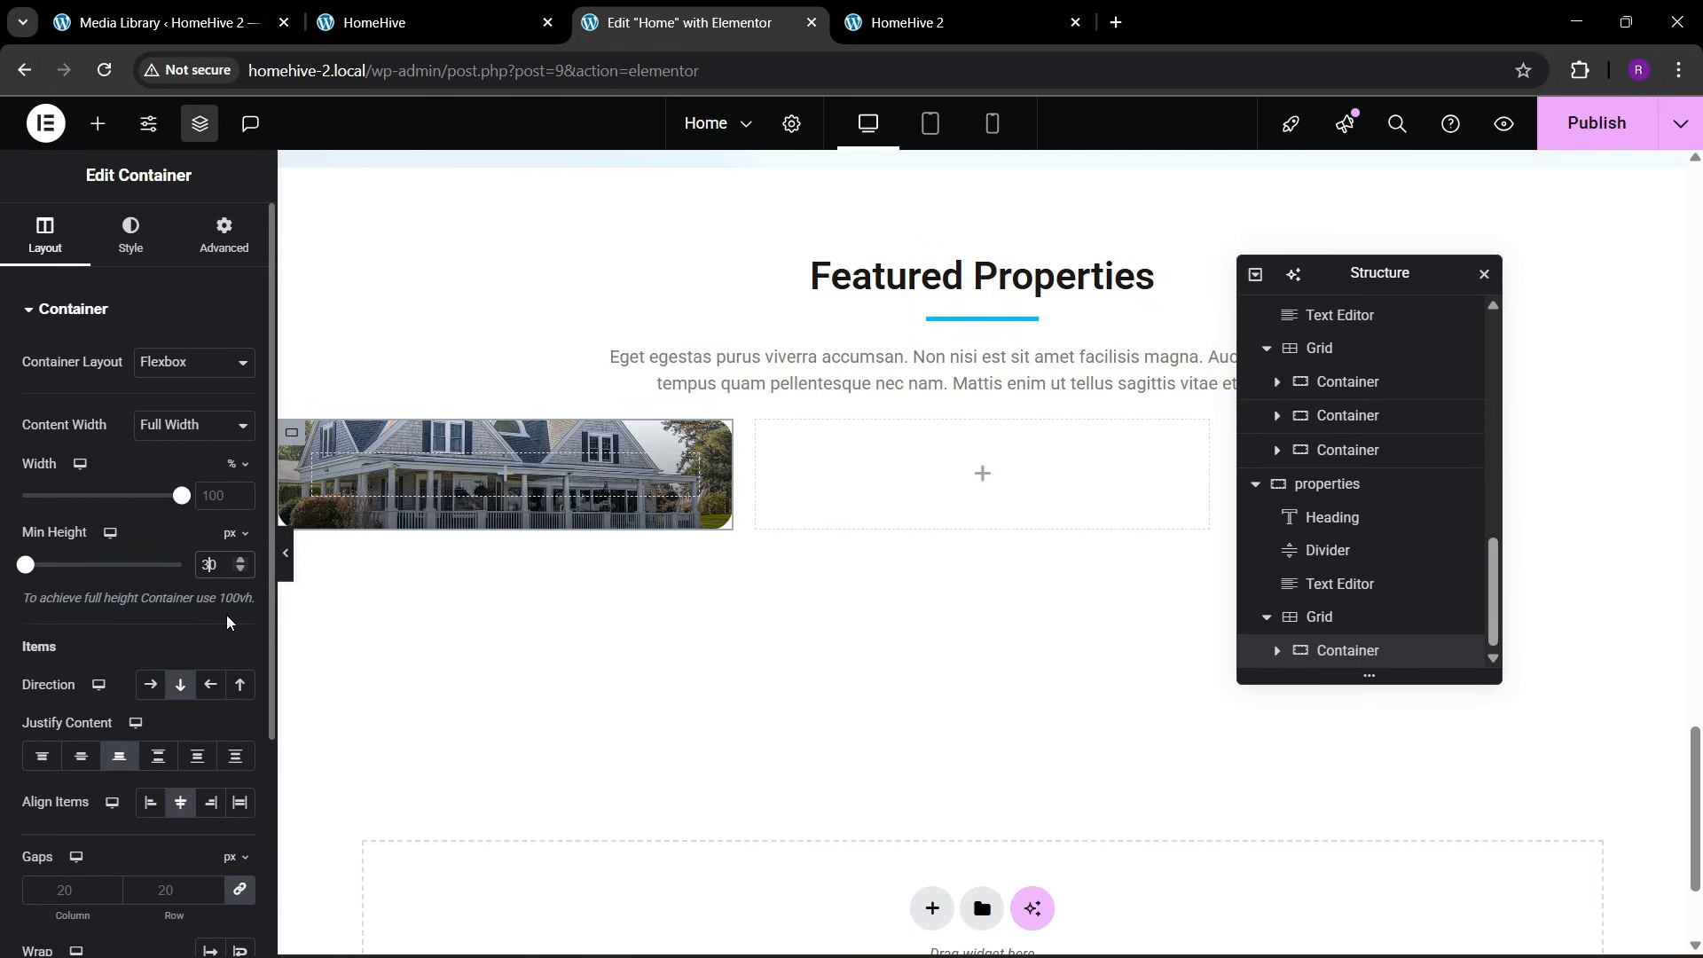
{"action": "type", "text": "0"}
{"action": "left_click", "coordinate": [432, 13]}
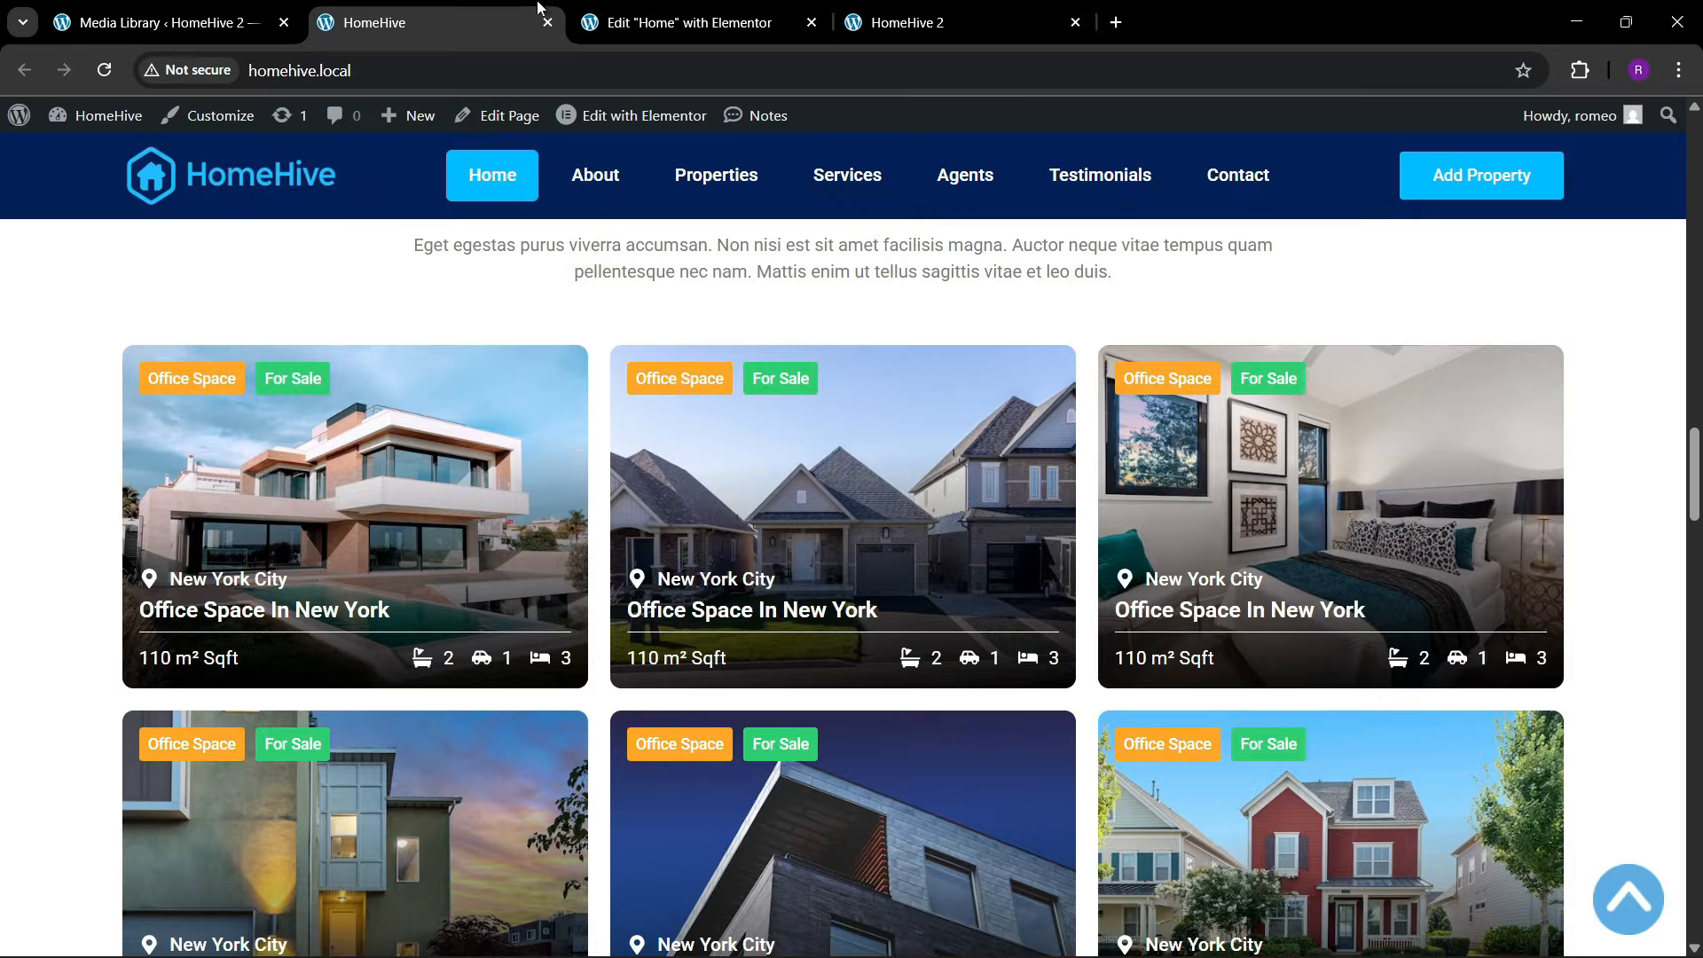
{"action": "left_click", "coordinate": [691, 22]}
{"action": "key", "text": "BackSpace"}
{"action": "key", "text": "BackSpace"}
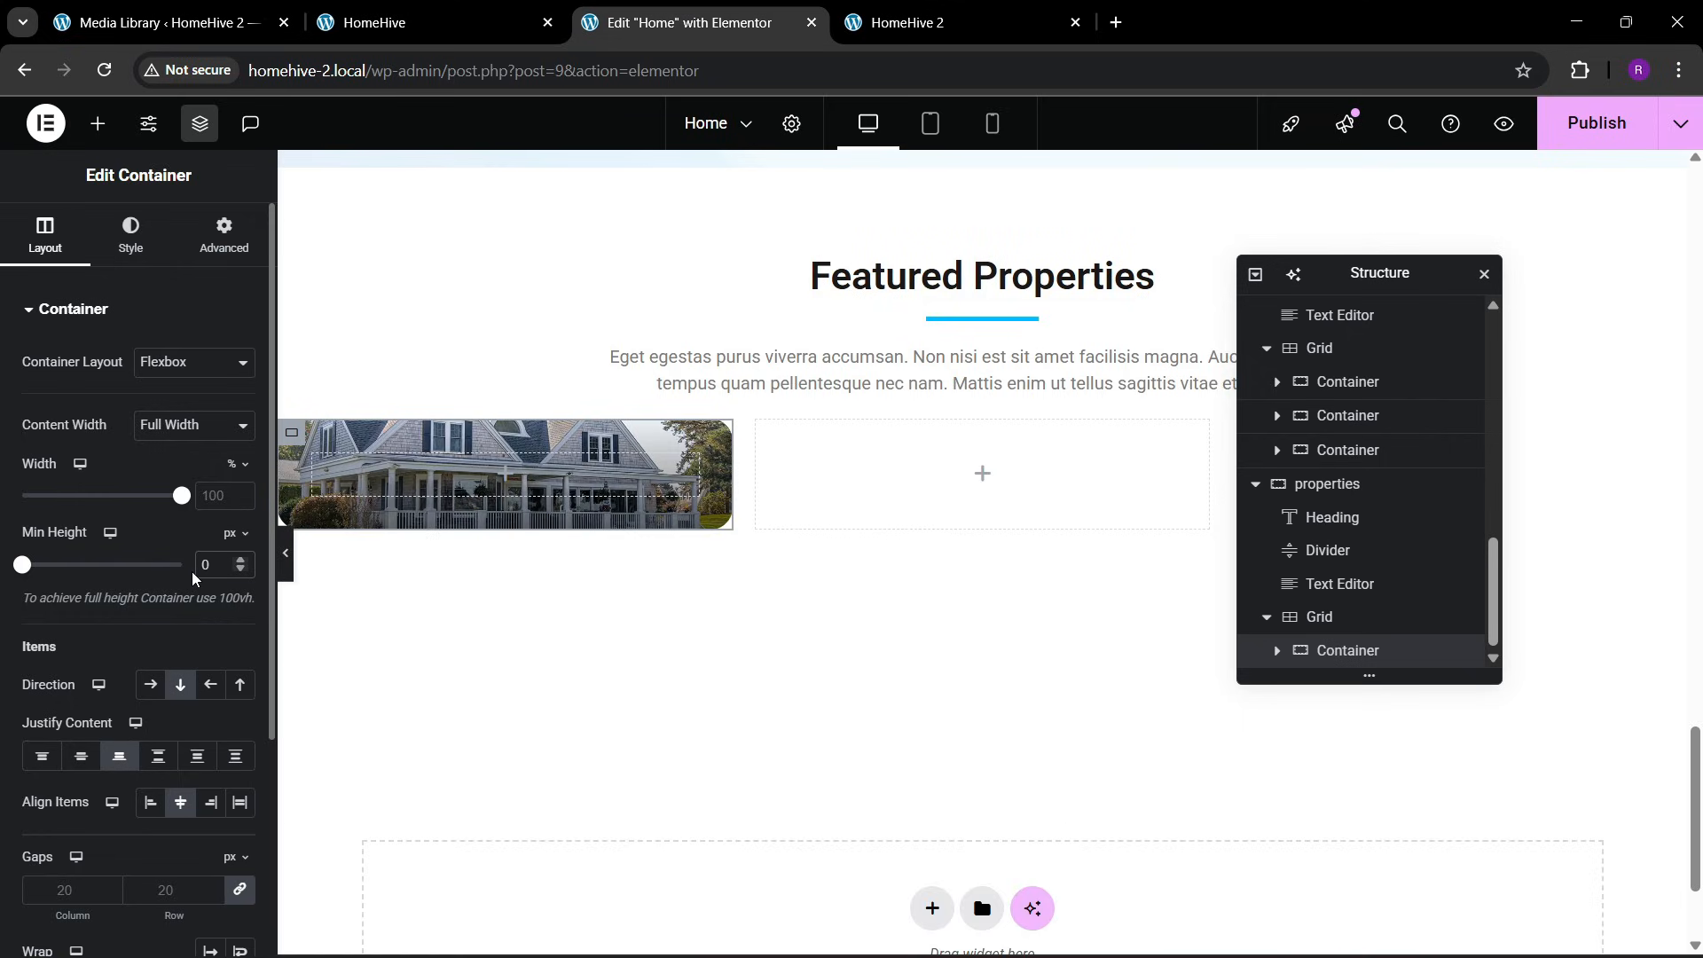
{"action": "type", "text": "25"}
{"action": "left_click", "coordinate": [374, 8]}
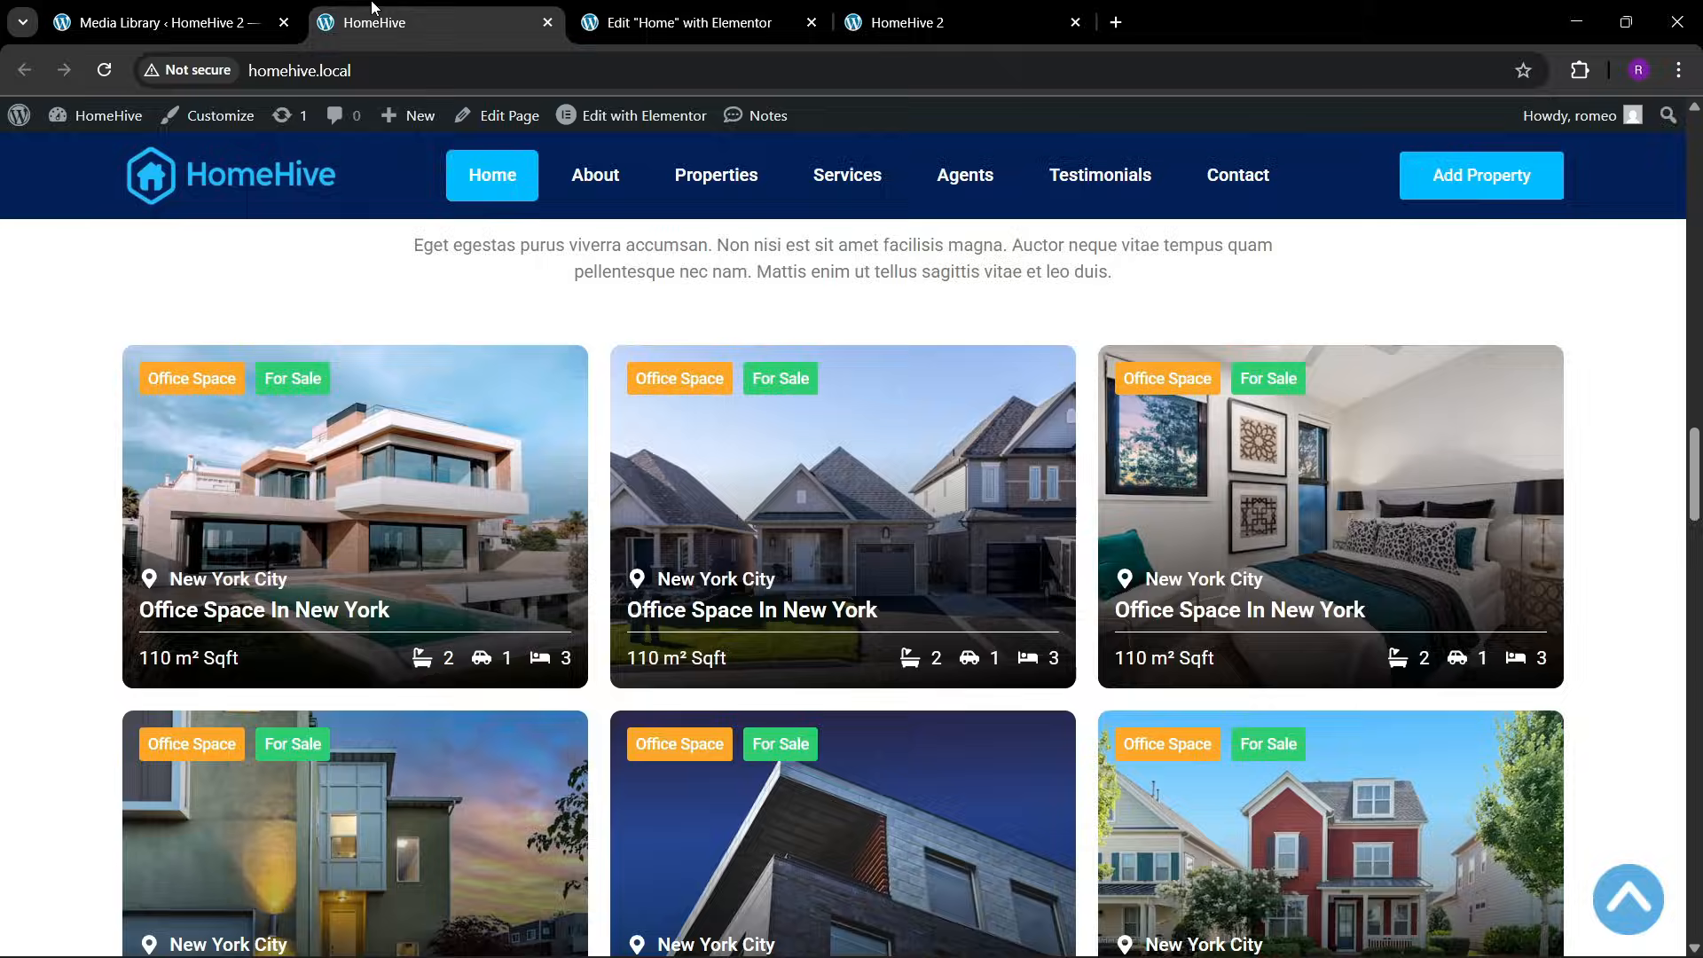
{"action": "left_click", "coordinate": [692, 22]}
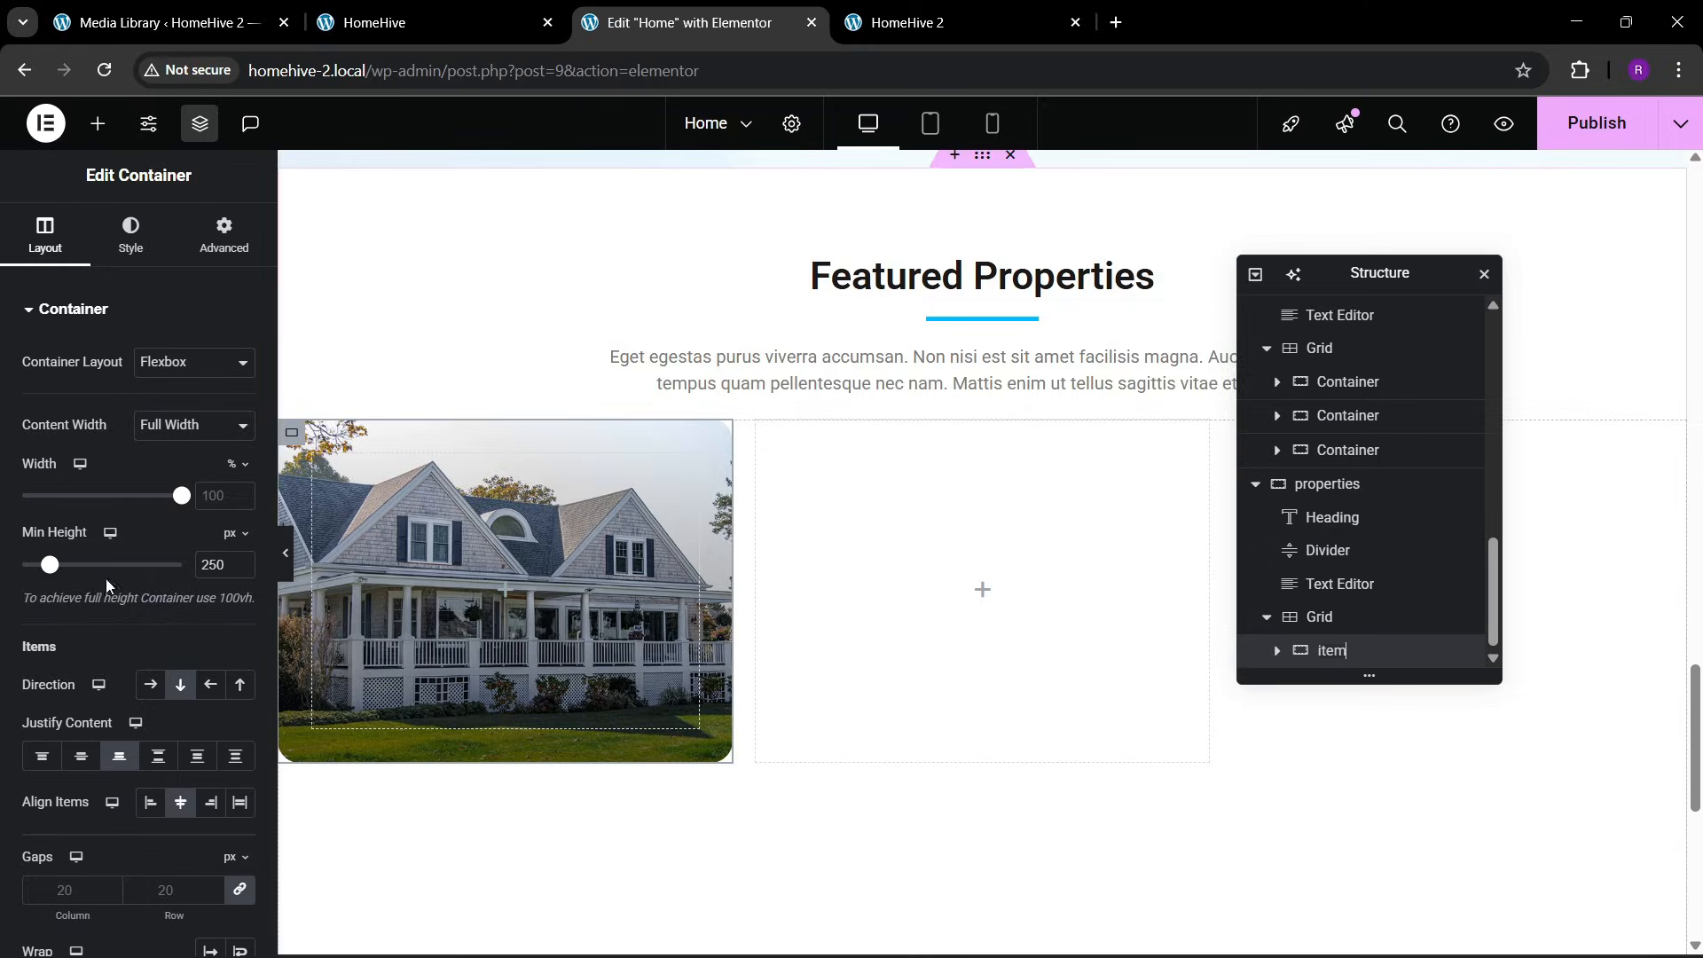
Open the media library for the item container's background image and look through the existing property pictures
{"action": "left_click", "coordinate": [131, 253]}
{"action": "left_click", "coordinate": [137, 558]}
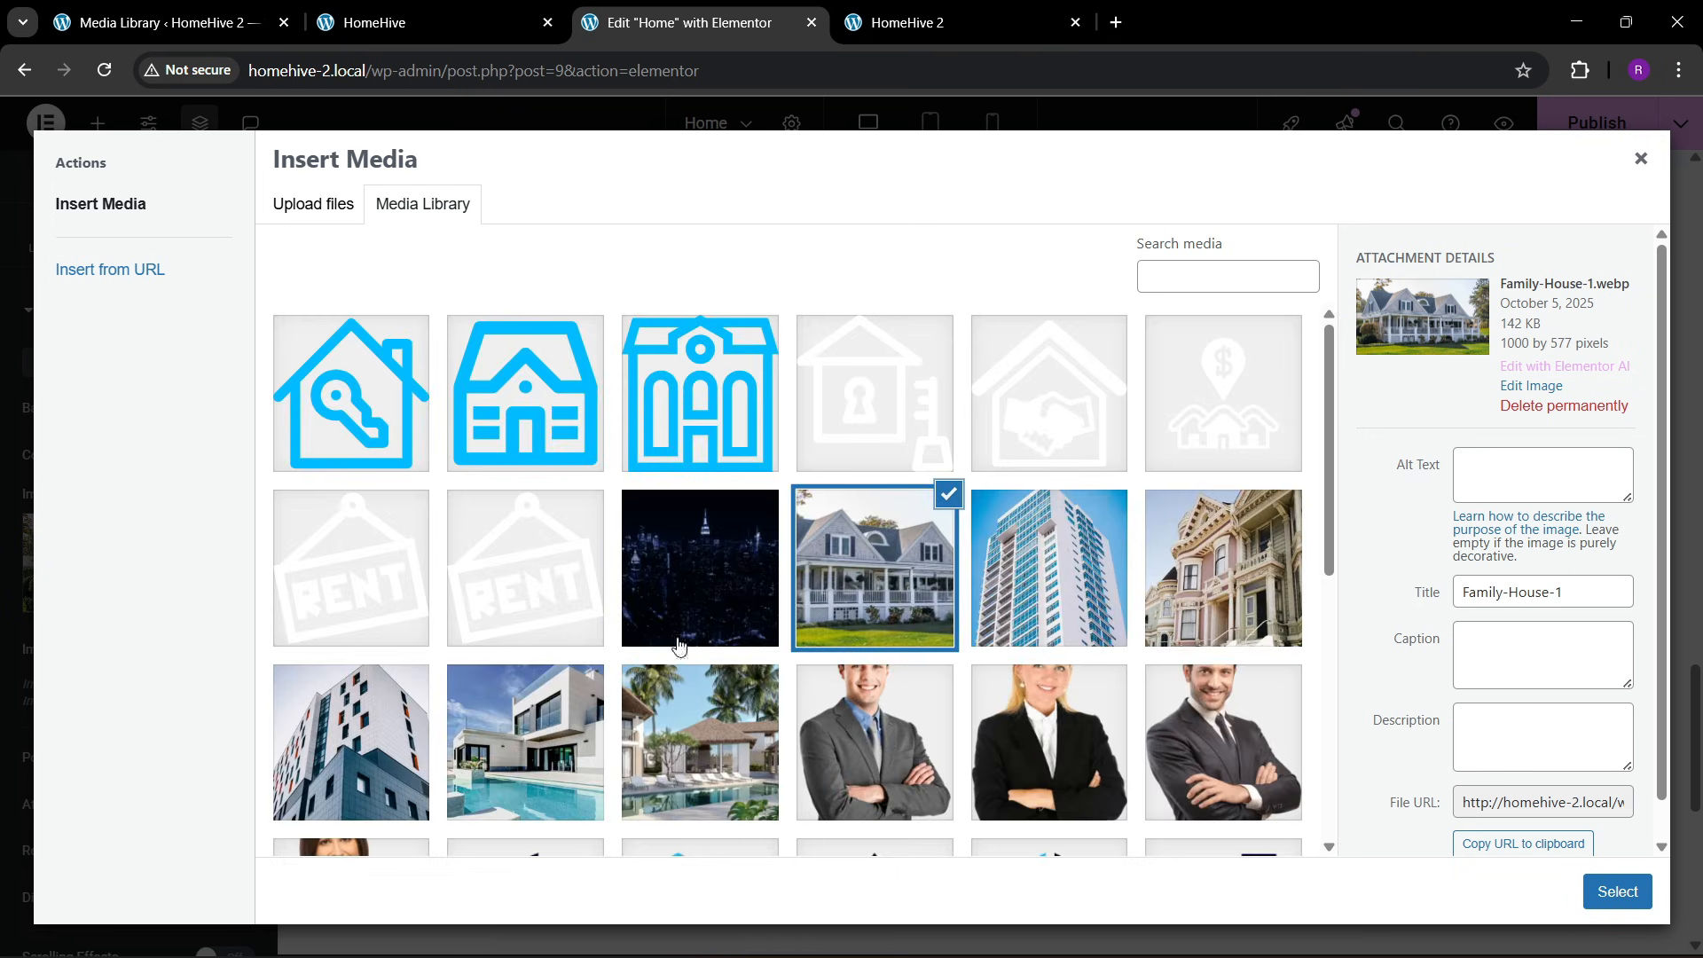
{"action": "scroll", "coordinate": [979, 664], "scroll_direction": "down", "scroll_amount": 2}
{"action": "left_click", "coordinate": [513, 541]}
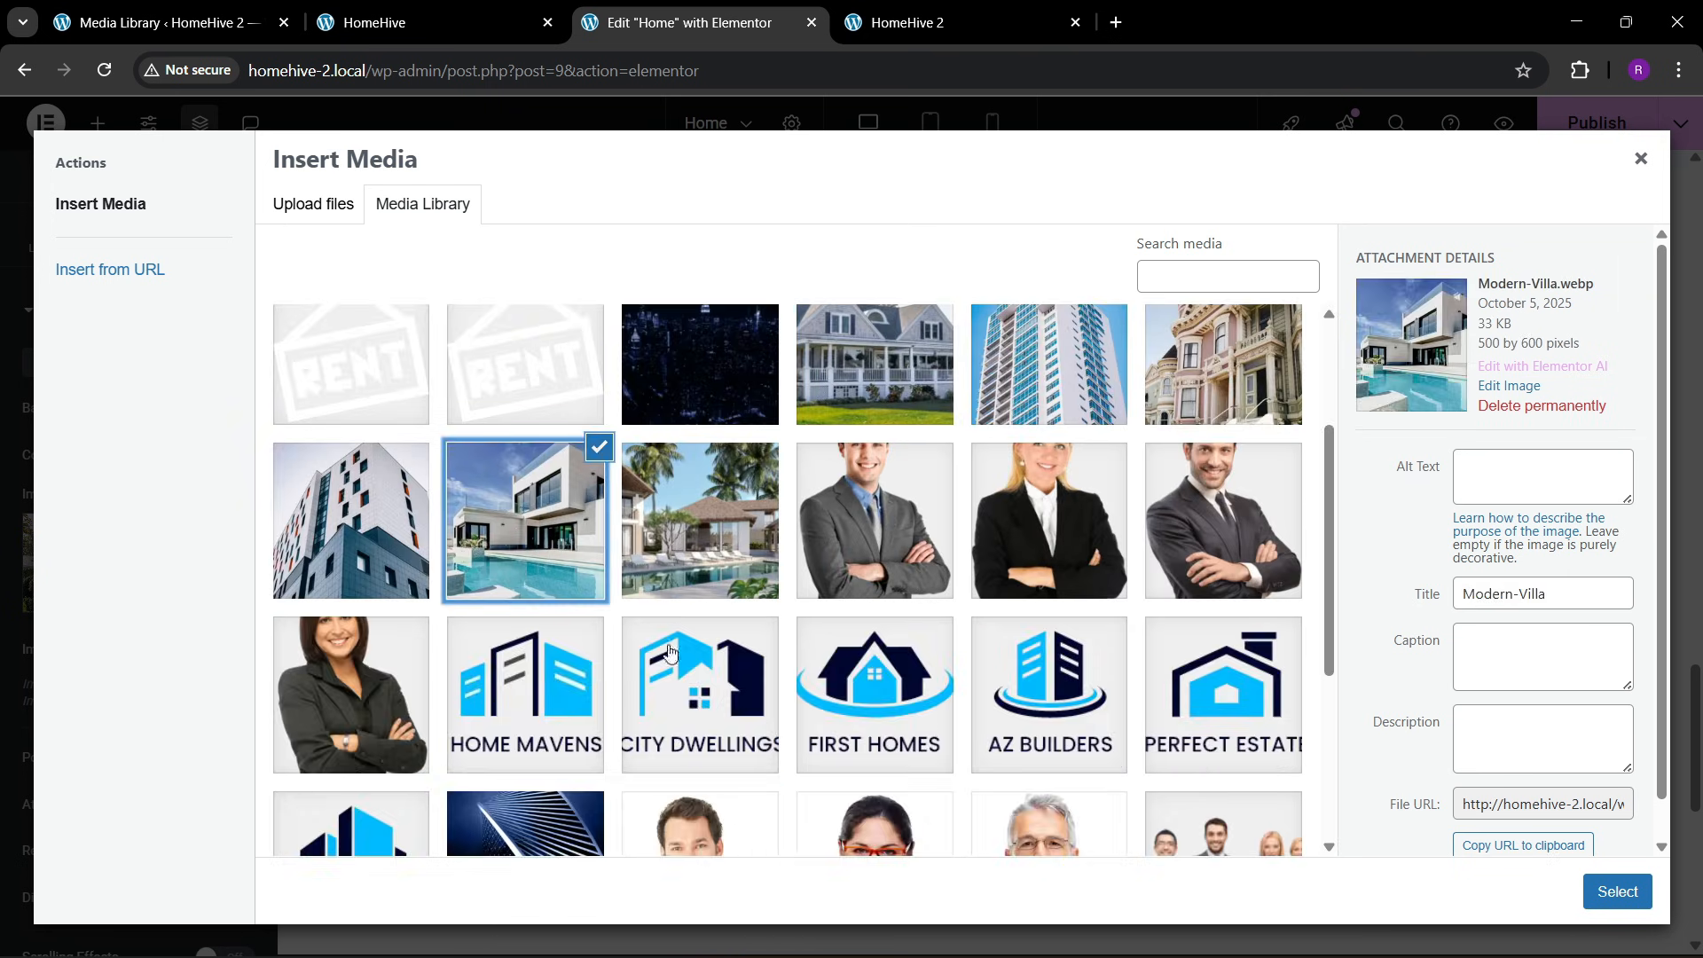
{"action": "scroll", "coordinate": [674, 661], "scroll_direction": "down", "scroll_amount": 5}
{"action": "scroll", "coordinate": [677, 669], "scroll_direction": "up", "scroll_amount": 7}
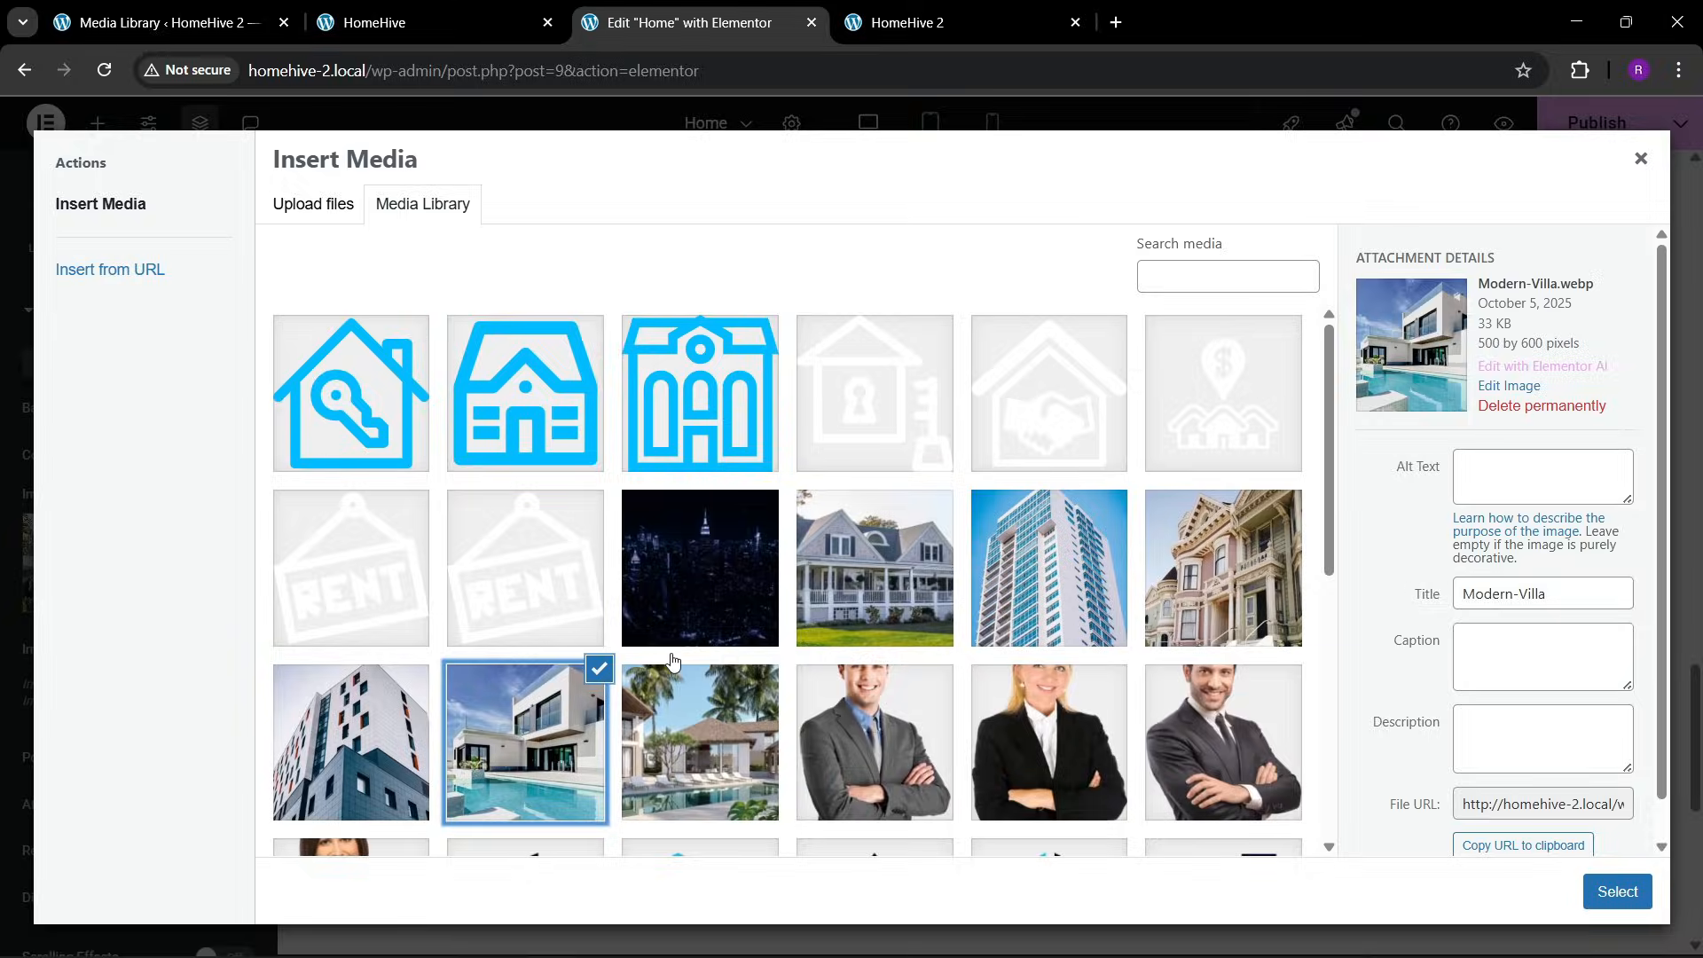
Upload five property photos from the Downloads folder and use the modern villa with the pool as the item container's background image
{"action": "left_click", "coordinate": [319, 211]}
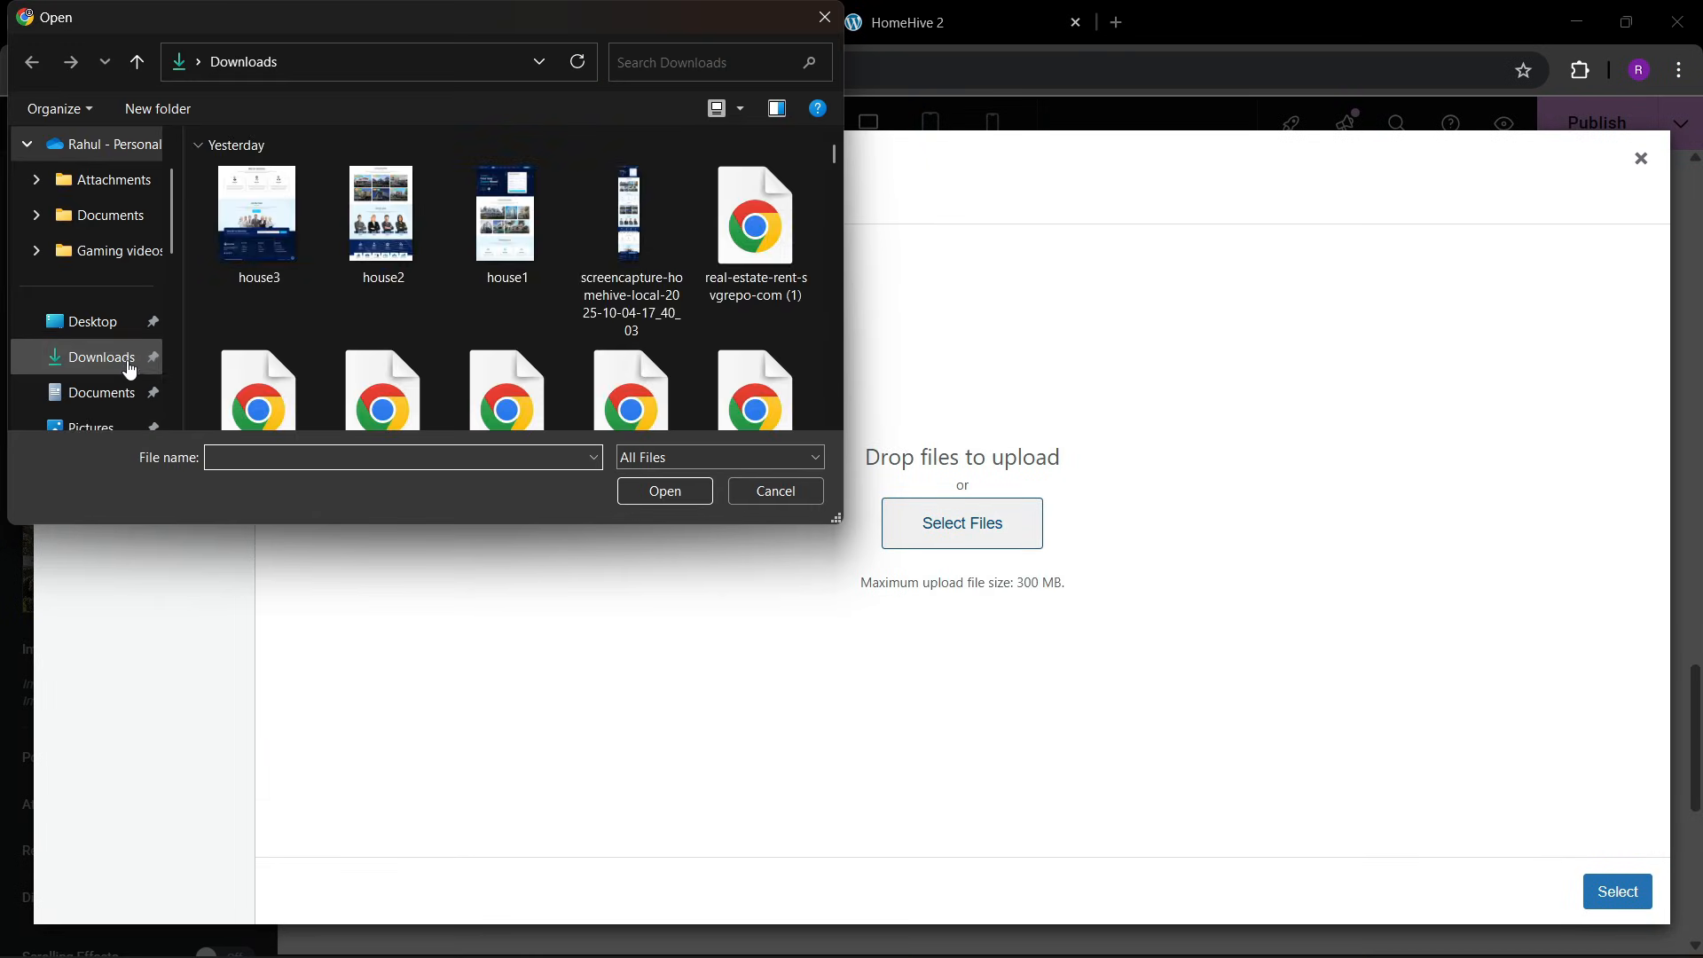
{"action": "left_click", "coordinate": [128, 368]}
{"action": "scroll", "coordinate": [493, 348], "scroll_direction": "down", "scroll_amount": 5}
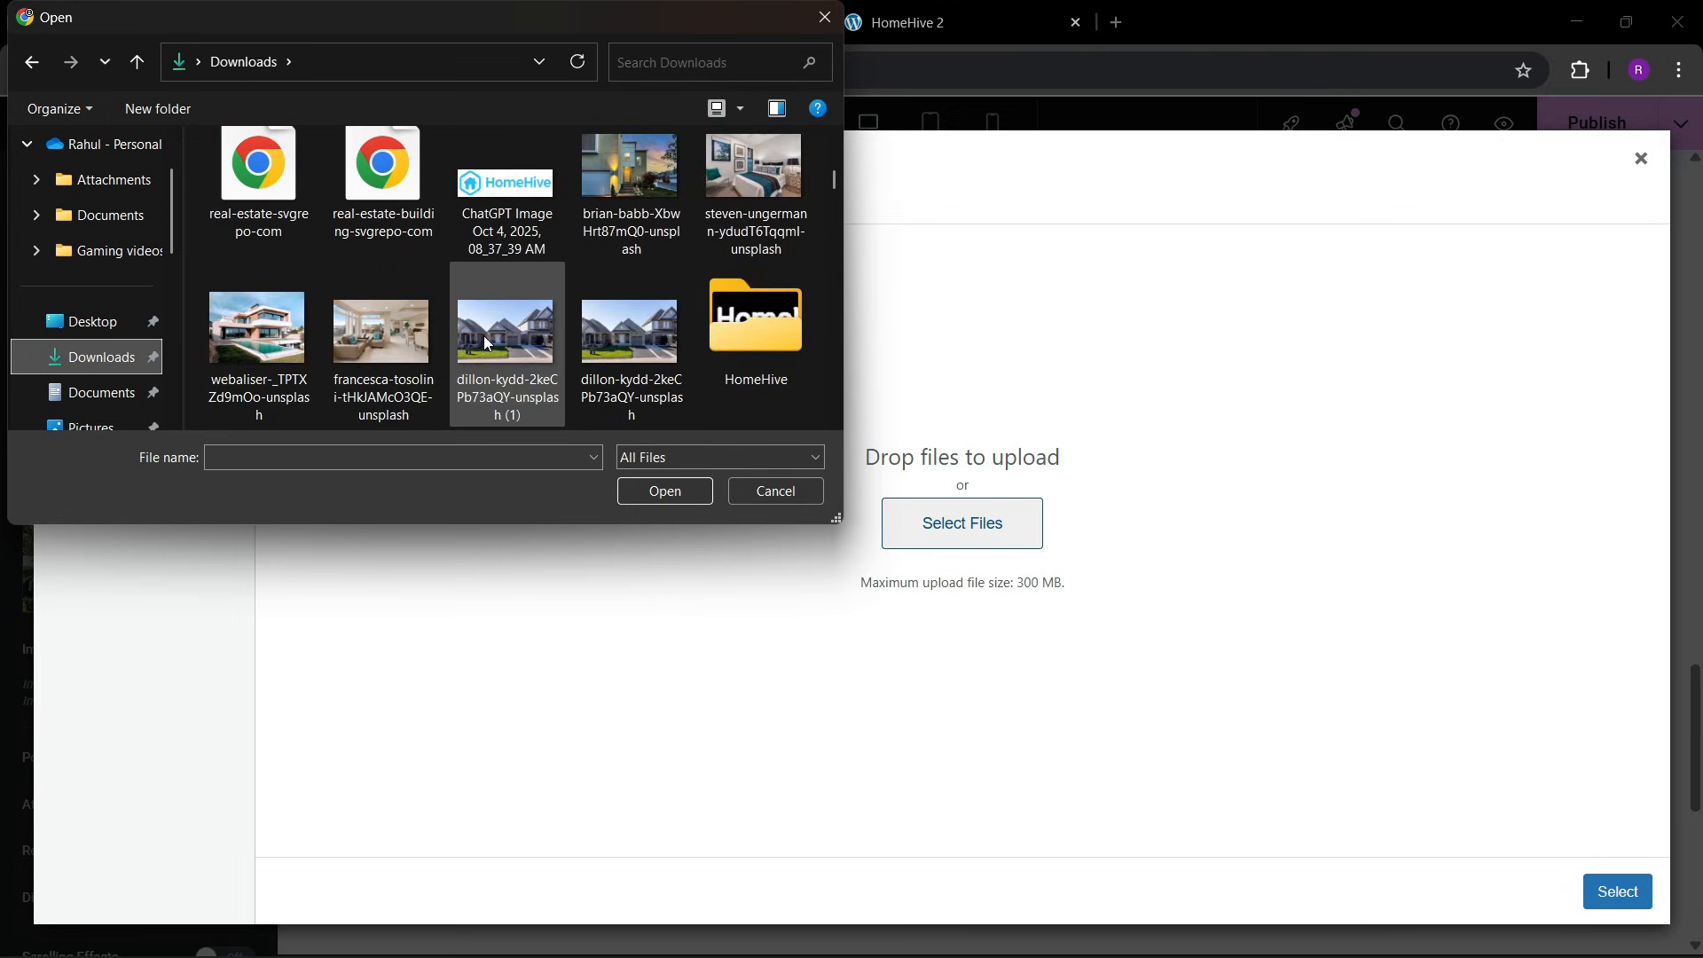
{"action": "left_click", "coordinate": [610, 158]}
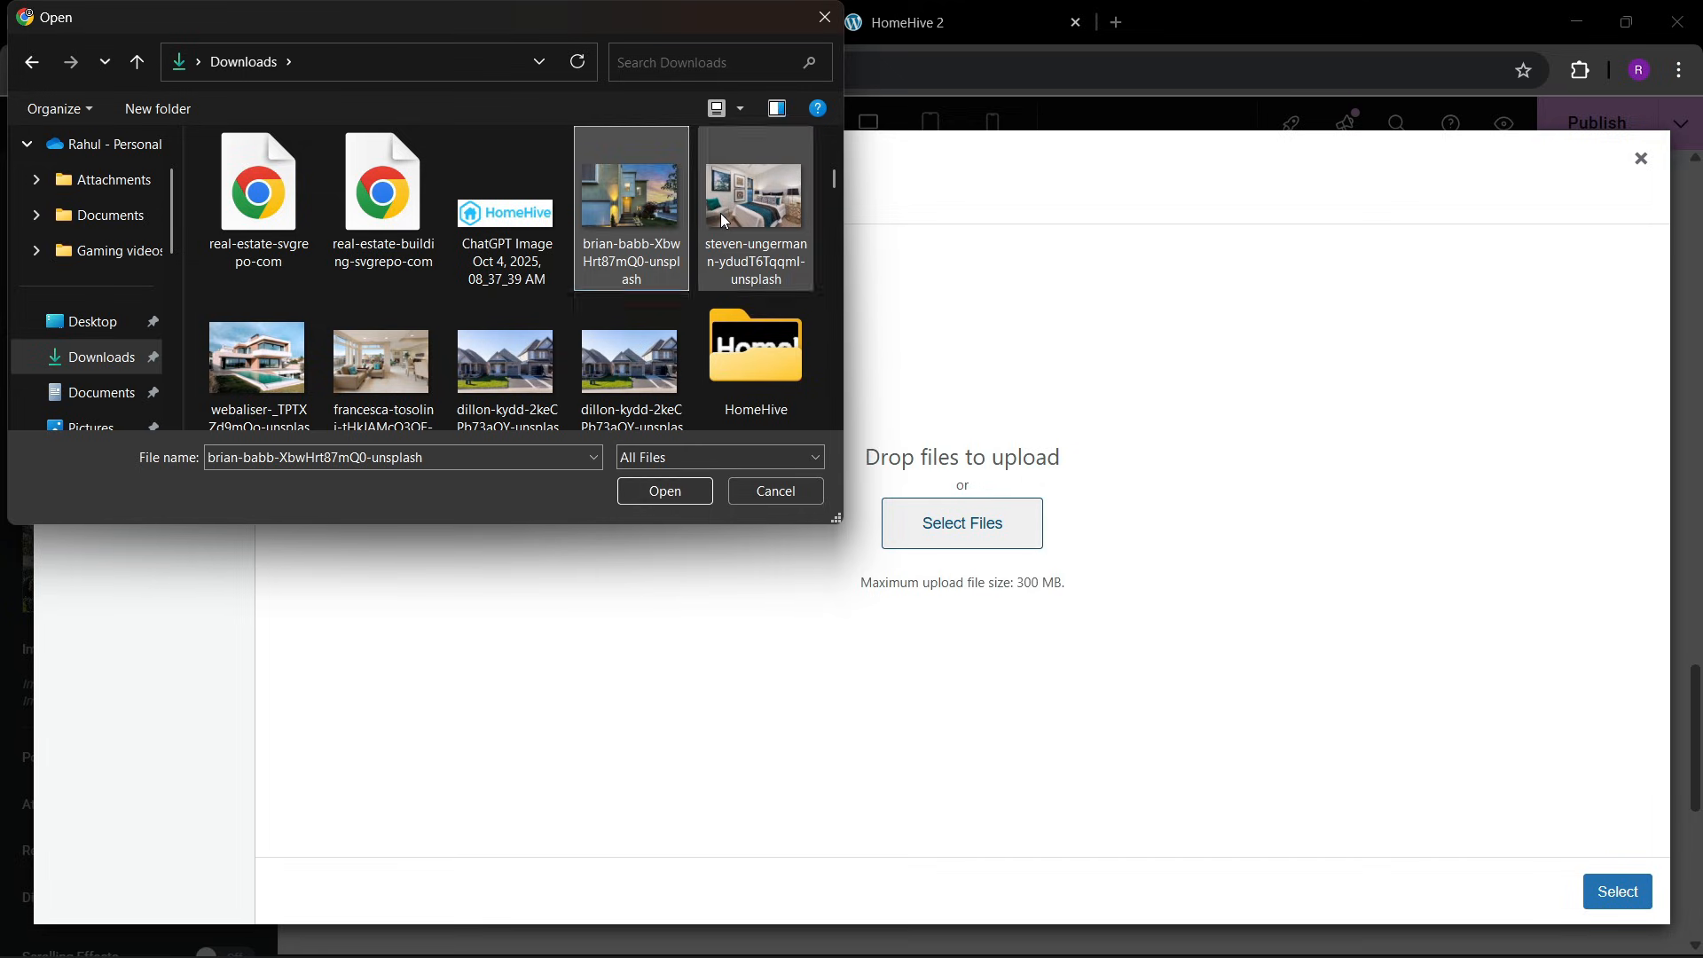
{"action": "left_click", "coordinate": [749, 213], "text": "ctrl"}
{"action": "left_click", "coordinate": [347, 390], "text": "ctrl"}
{"action": "left_click", "coordinate": [295, 385], "text": "ctrl"}
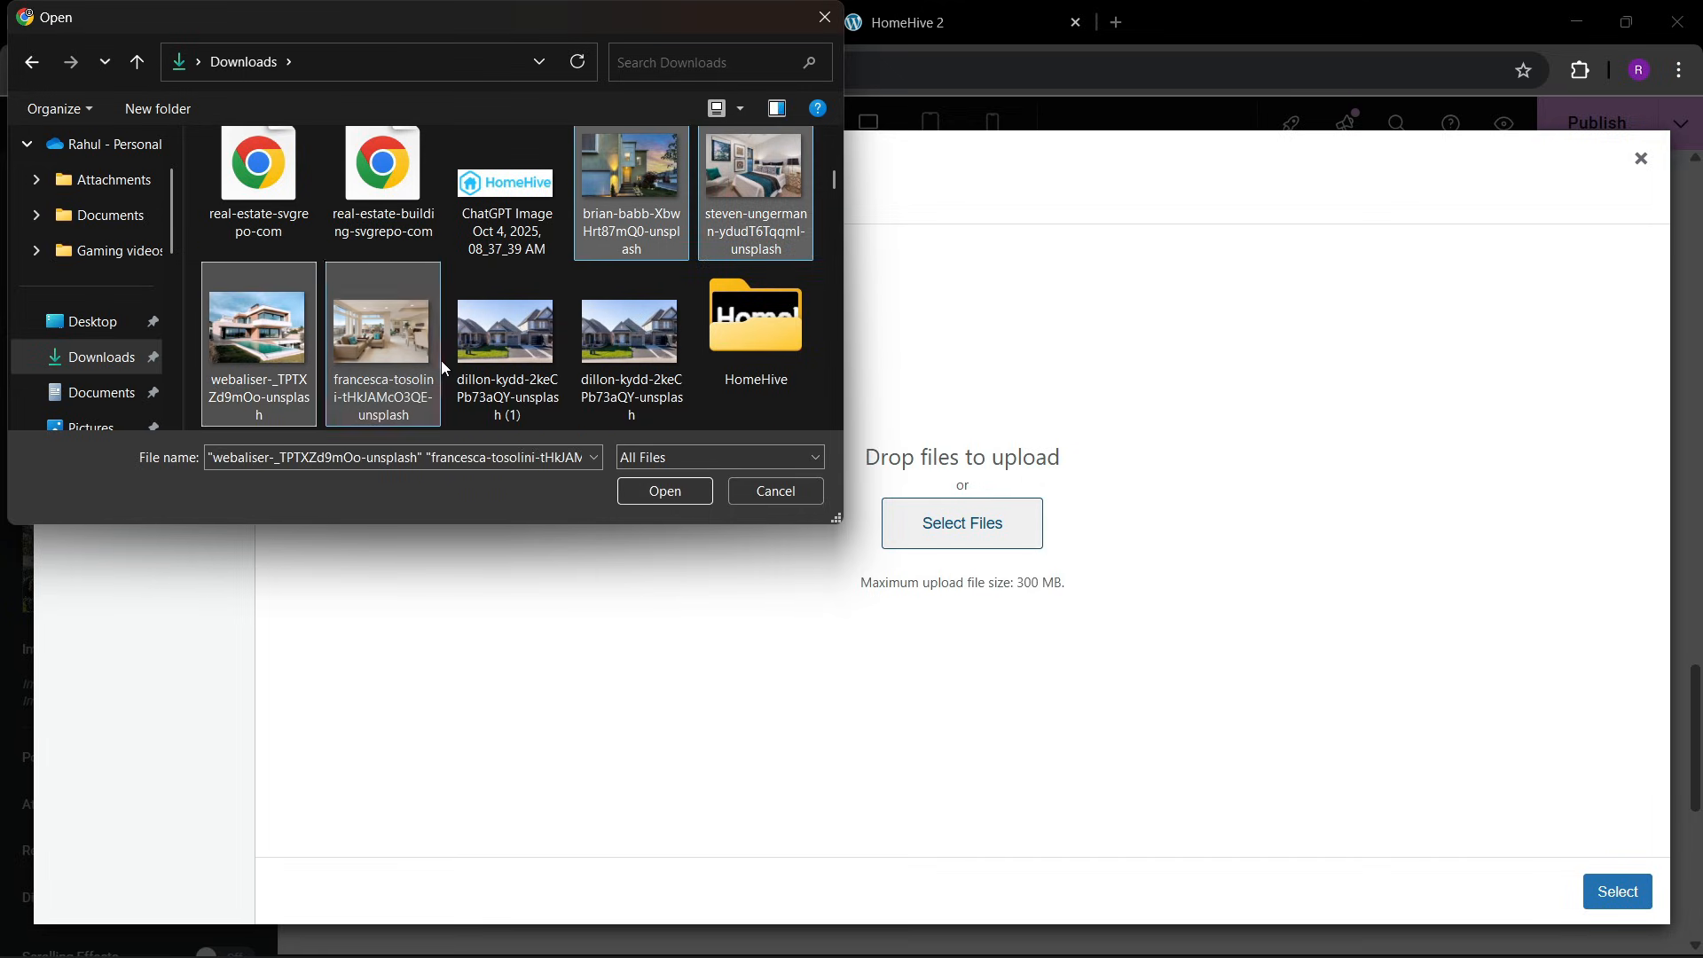
{"action": "left_click", "coordinate": [514, 373], "text": "ctrl"}
{"action": "left_click", "coordinate": [661, 492]}
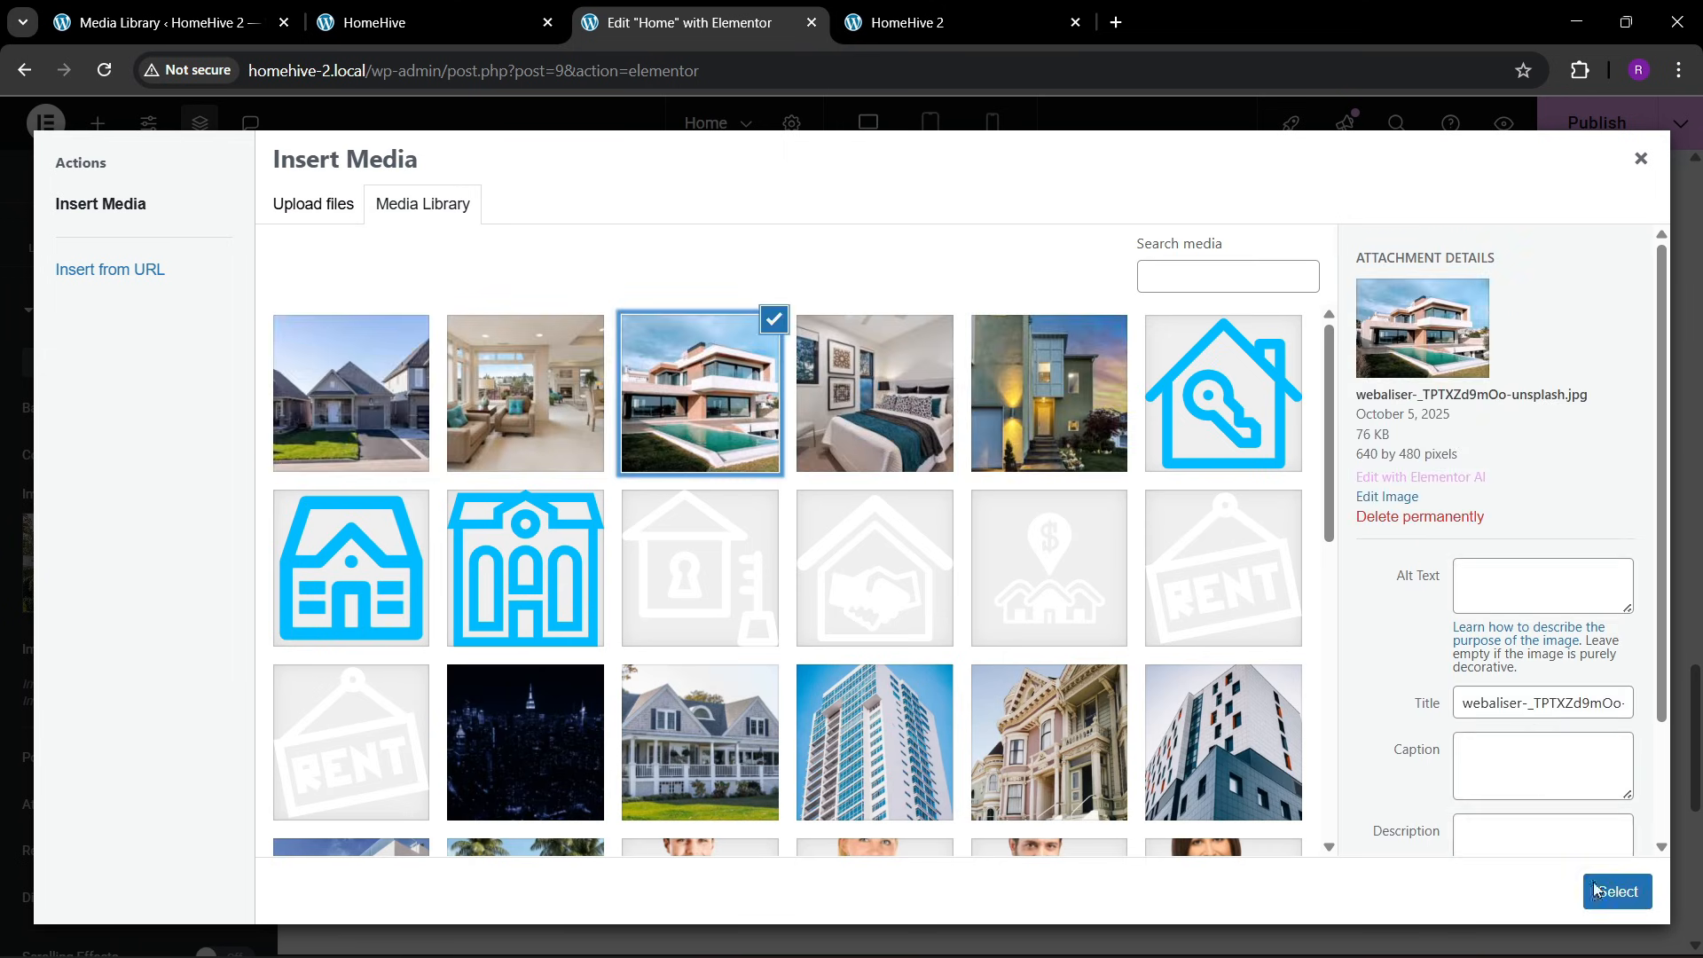
{"action": "left_click", "coordinate": [1614, 891]}
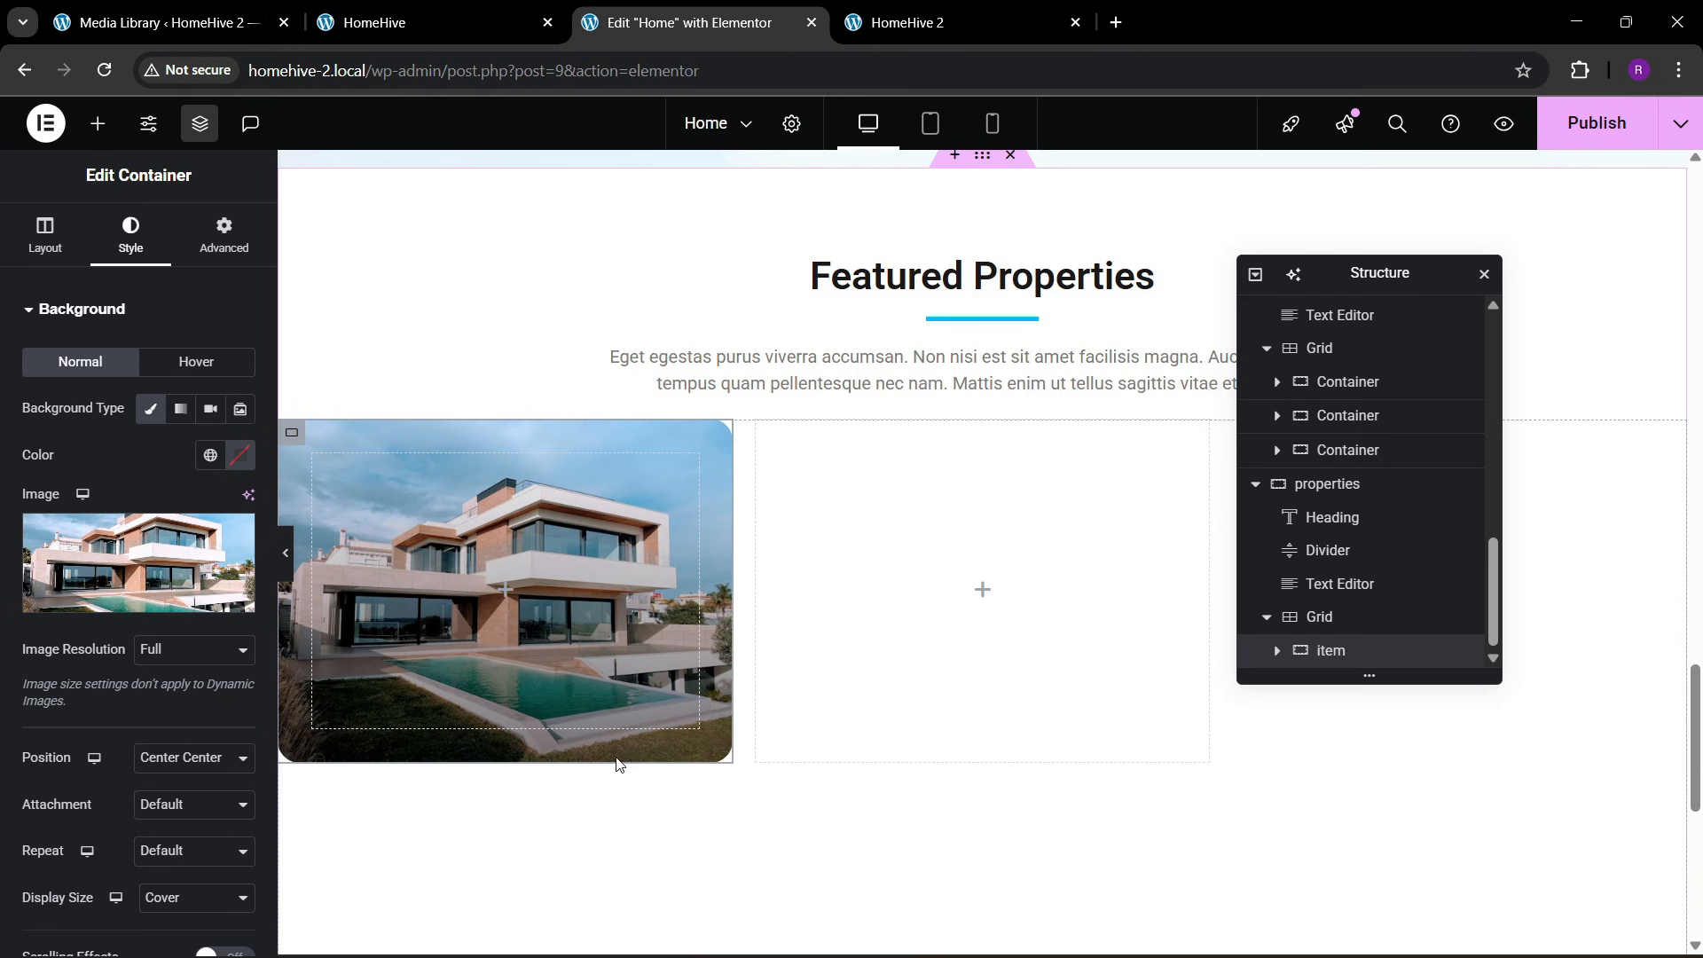
Compare the card with the HomeHive reference page and set the item container's padding to 20 px on all sides
{"action": "left_click", "coordinate": [508, 9]}
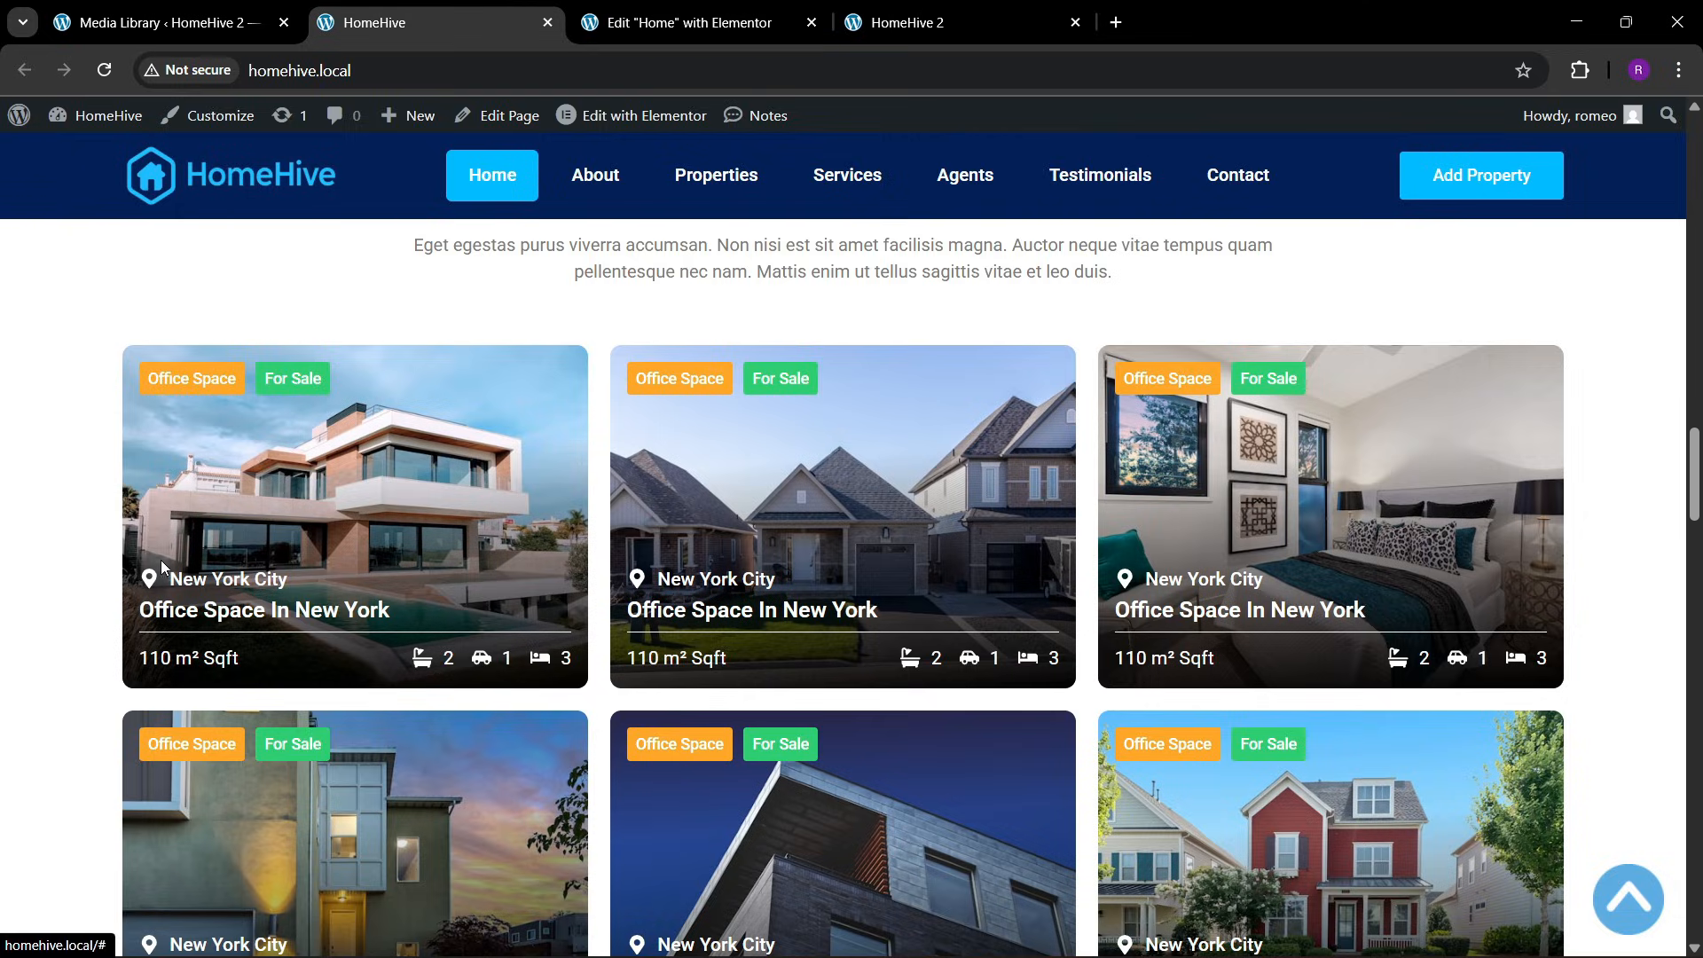
{"action": "left_click", "coordinate": [688, 22]}
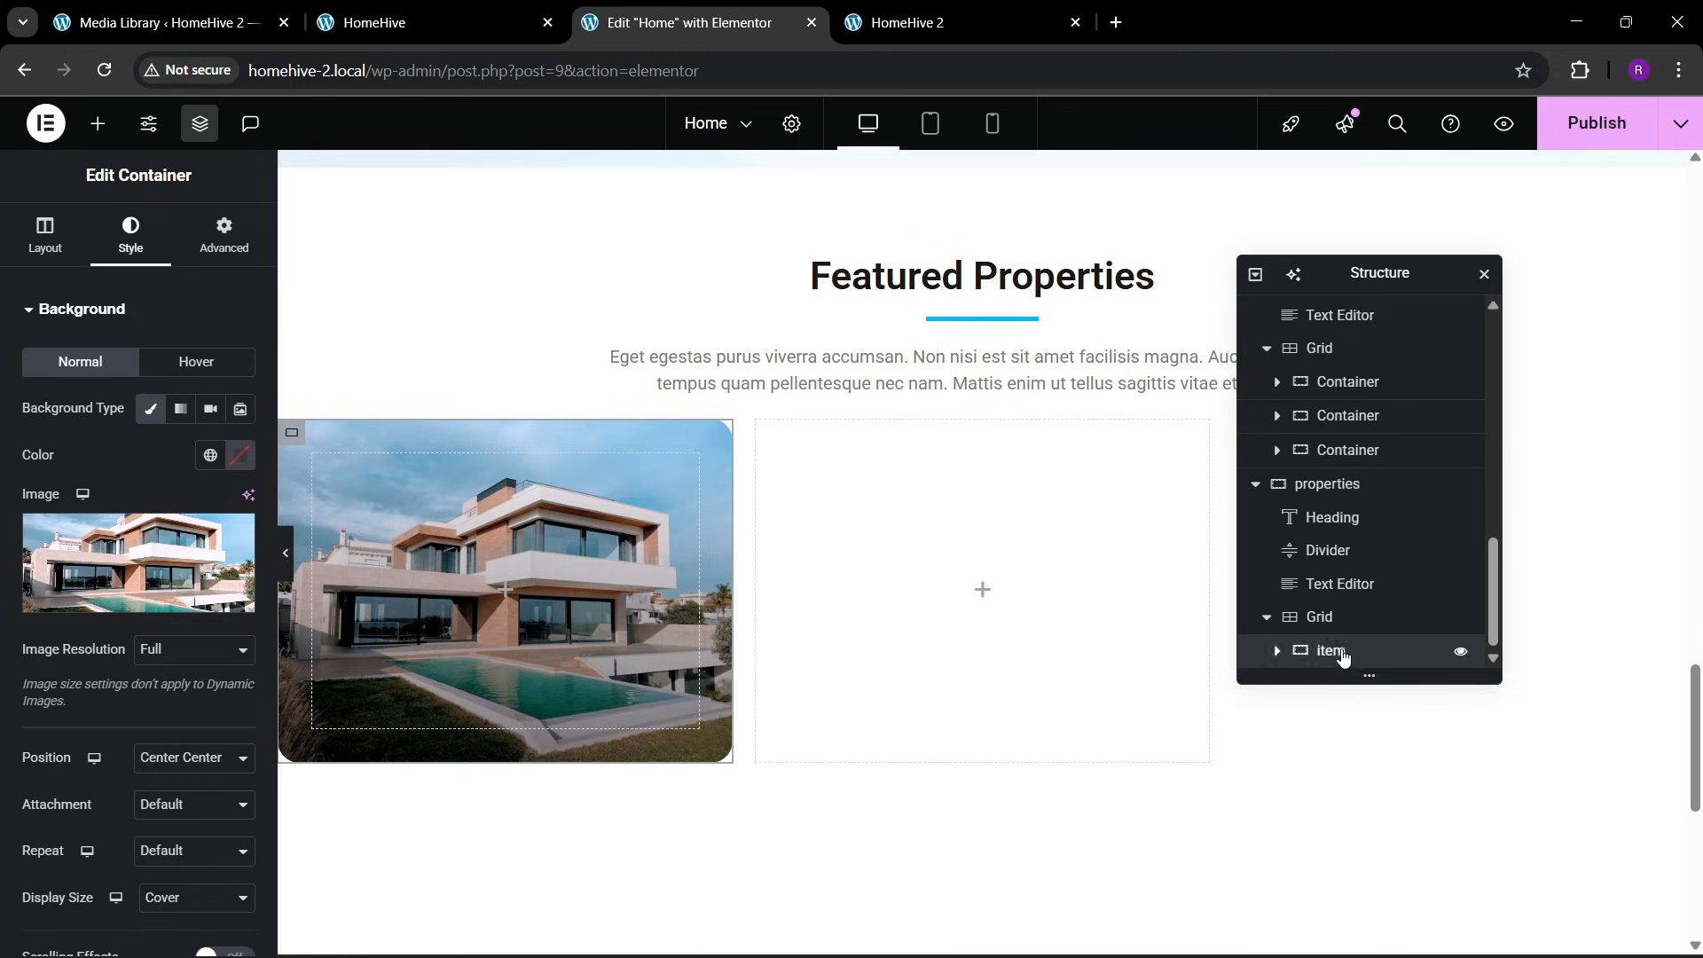
{"action": "left_click", "coordinate": [209, 241]}
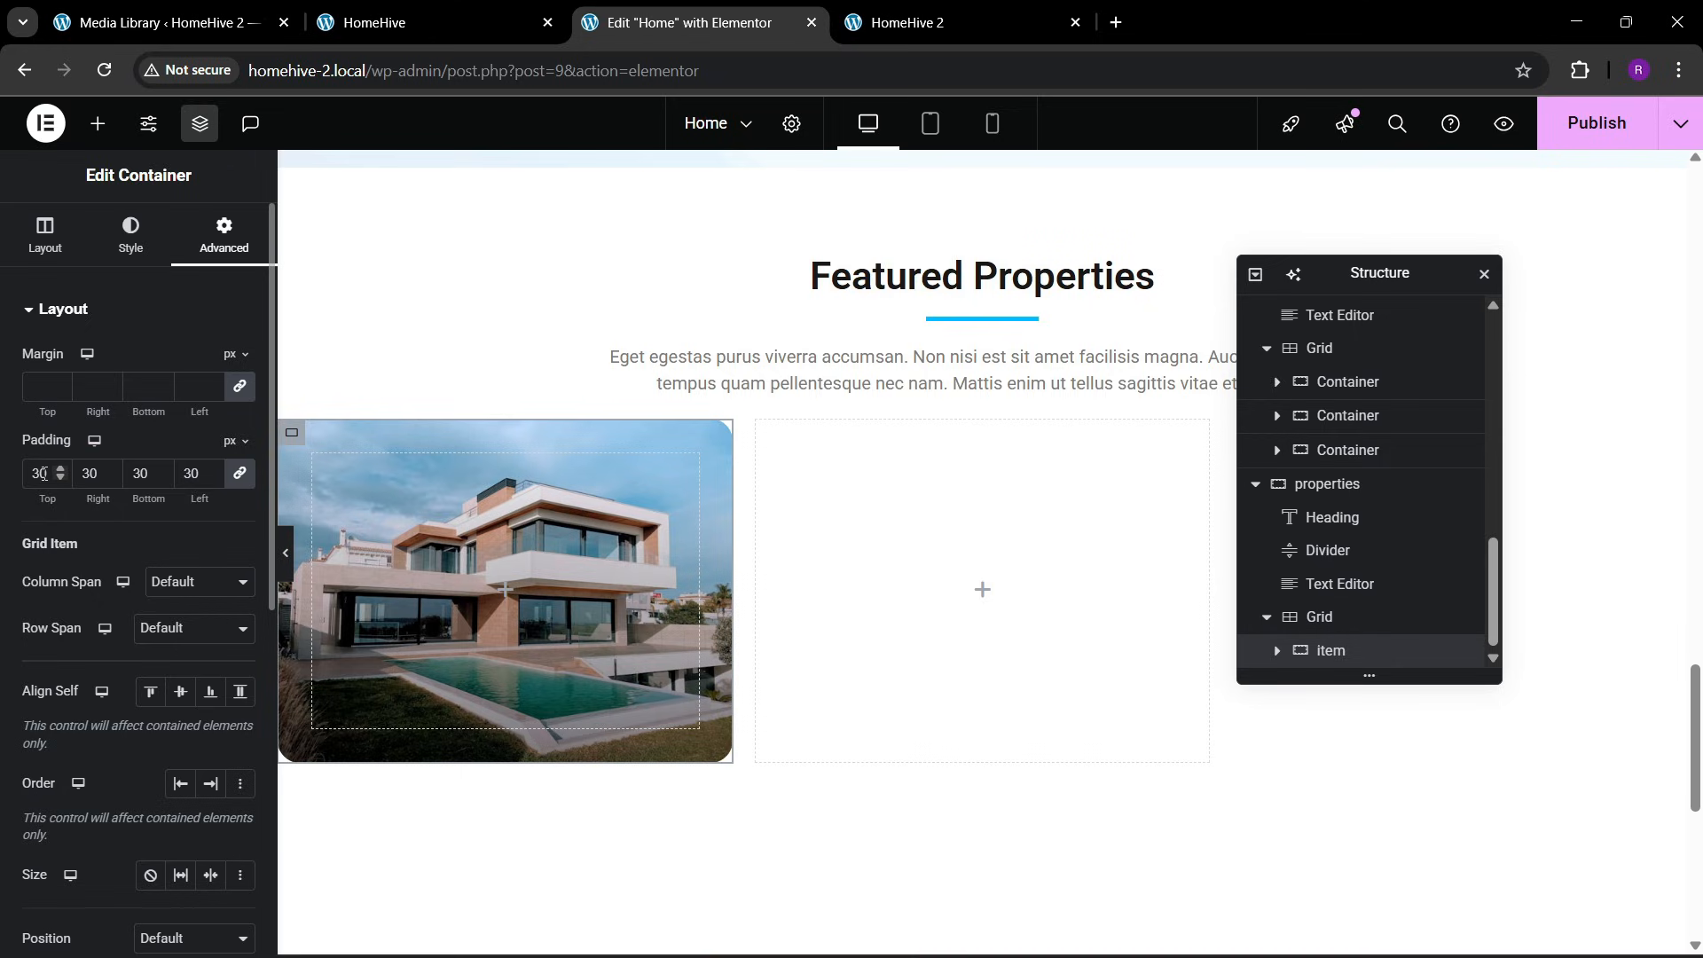
{"action": "key", "text": "BackSpace"}
{"action": "type", "text": "2"}
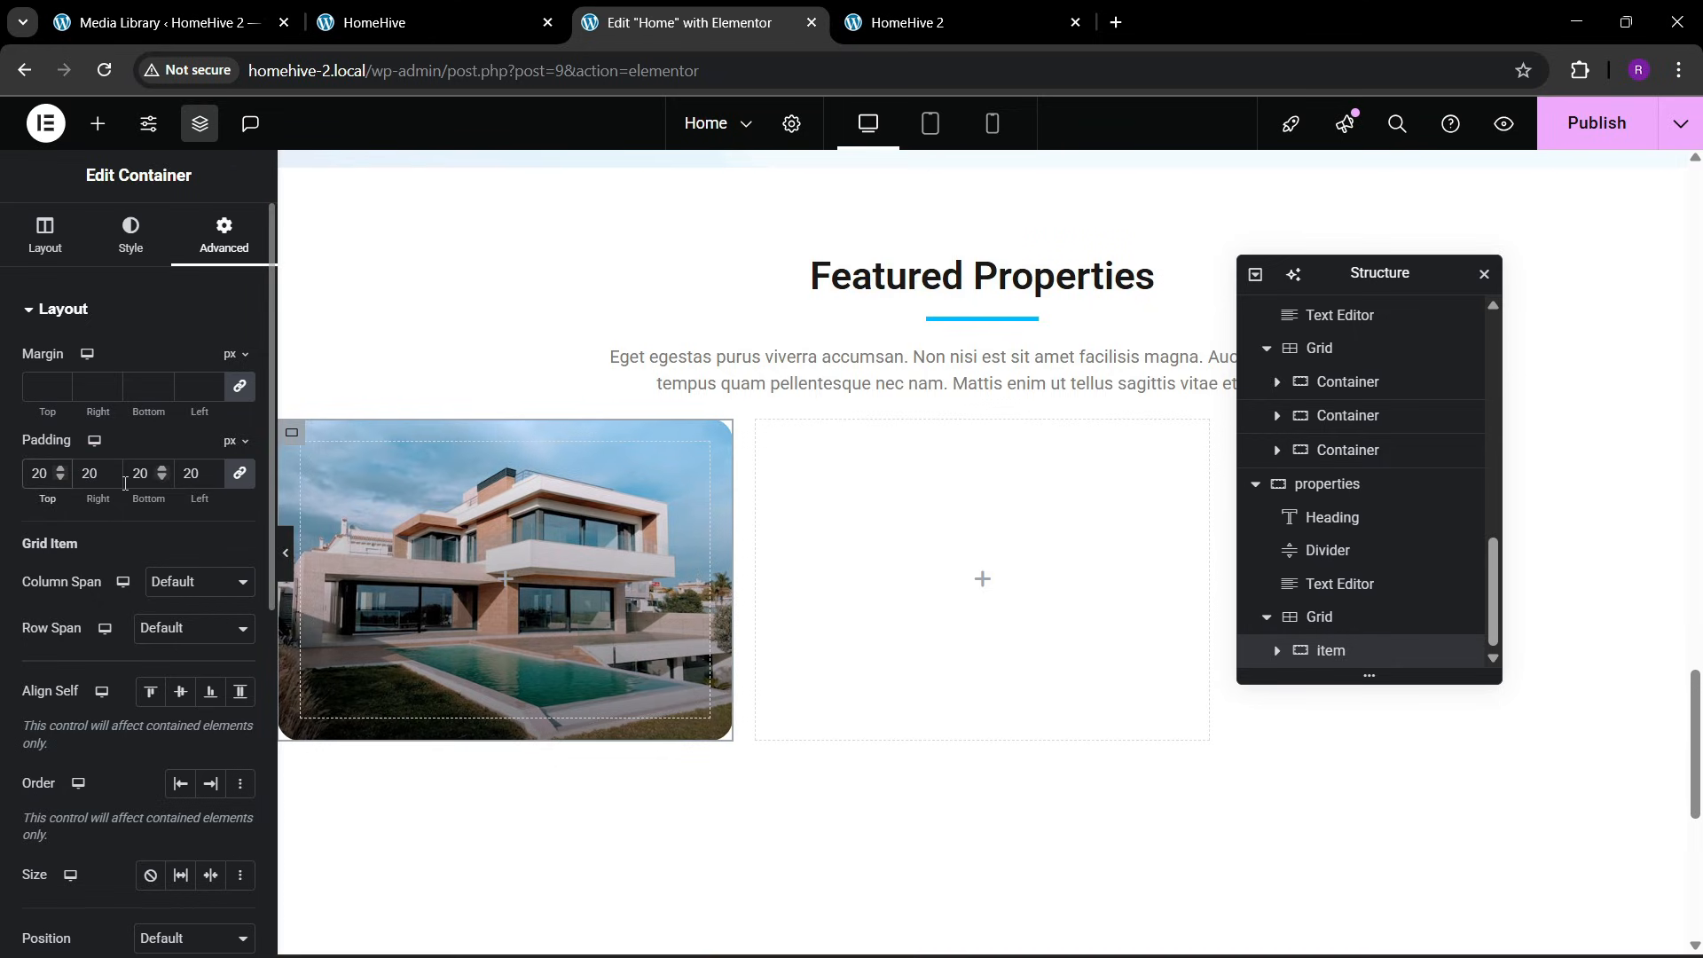
{"action": "key", "text": "BackSpace"}
{"action": "type", "text": "3"}
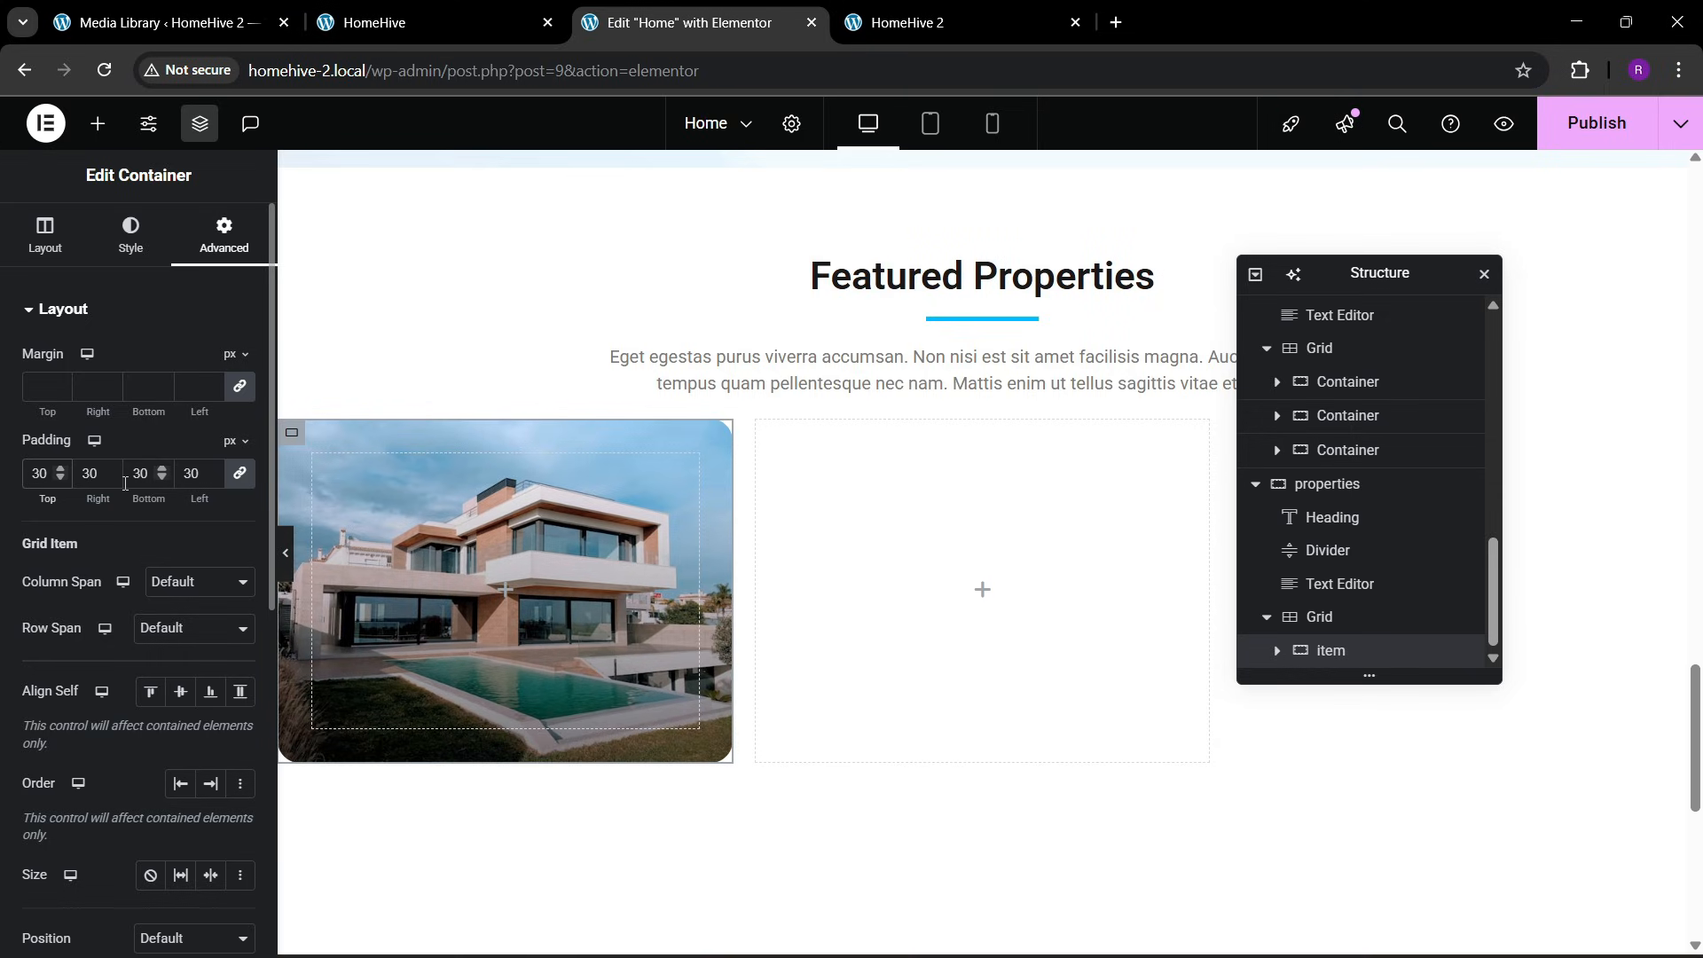
{"action": "key", "text": "BackSpace"}
{"action": "type", "text": "2"}
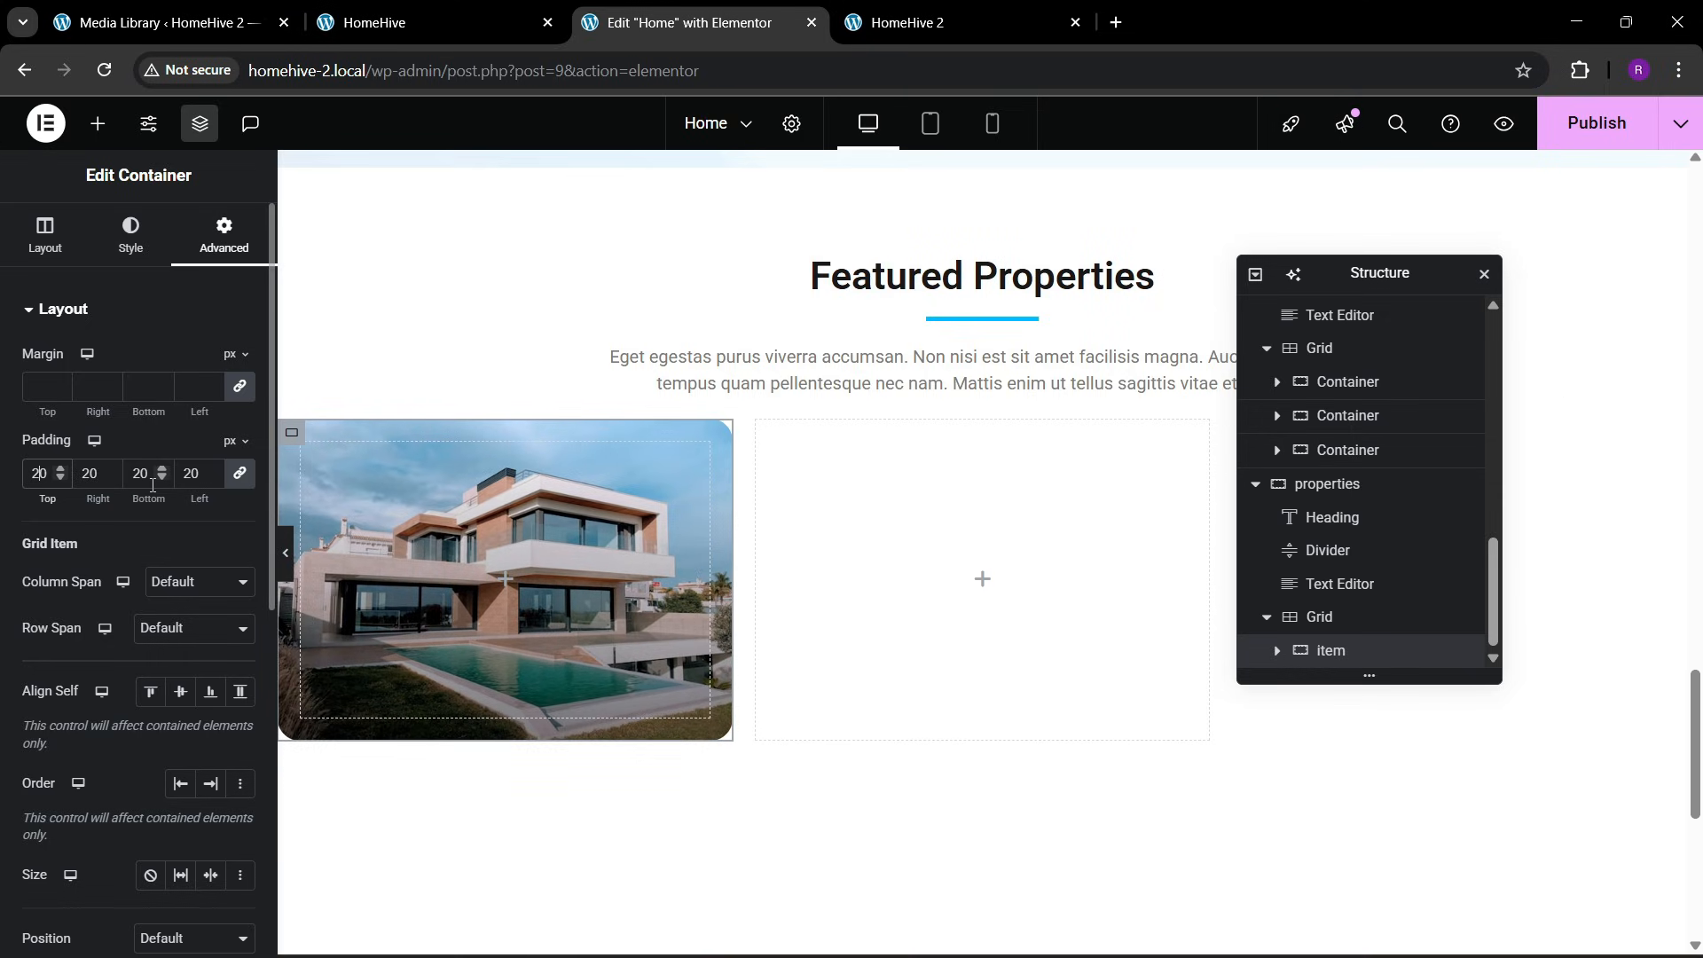
Add a Container inside the item card, rename it "btn box" and set its padding to 0 on all sides
{"action": "left_click", "coordinate": [98, 123]}
{"action": "left_click", "coordinate": [372, 23]}
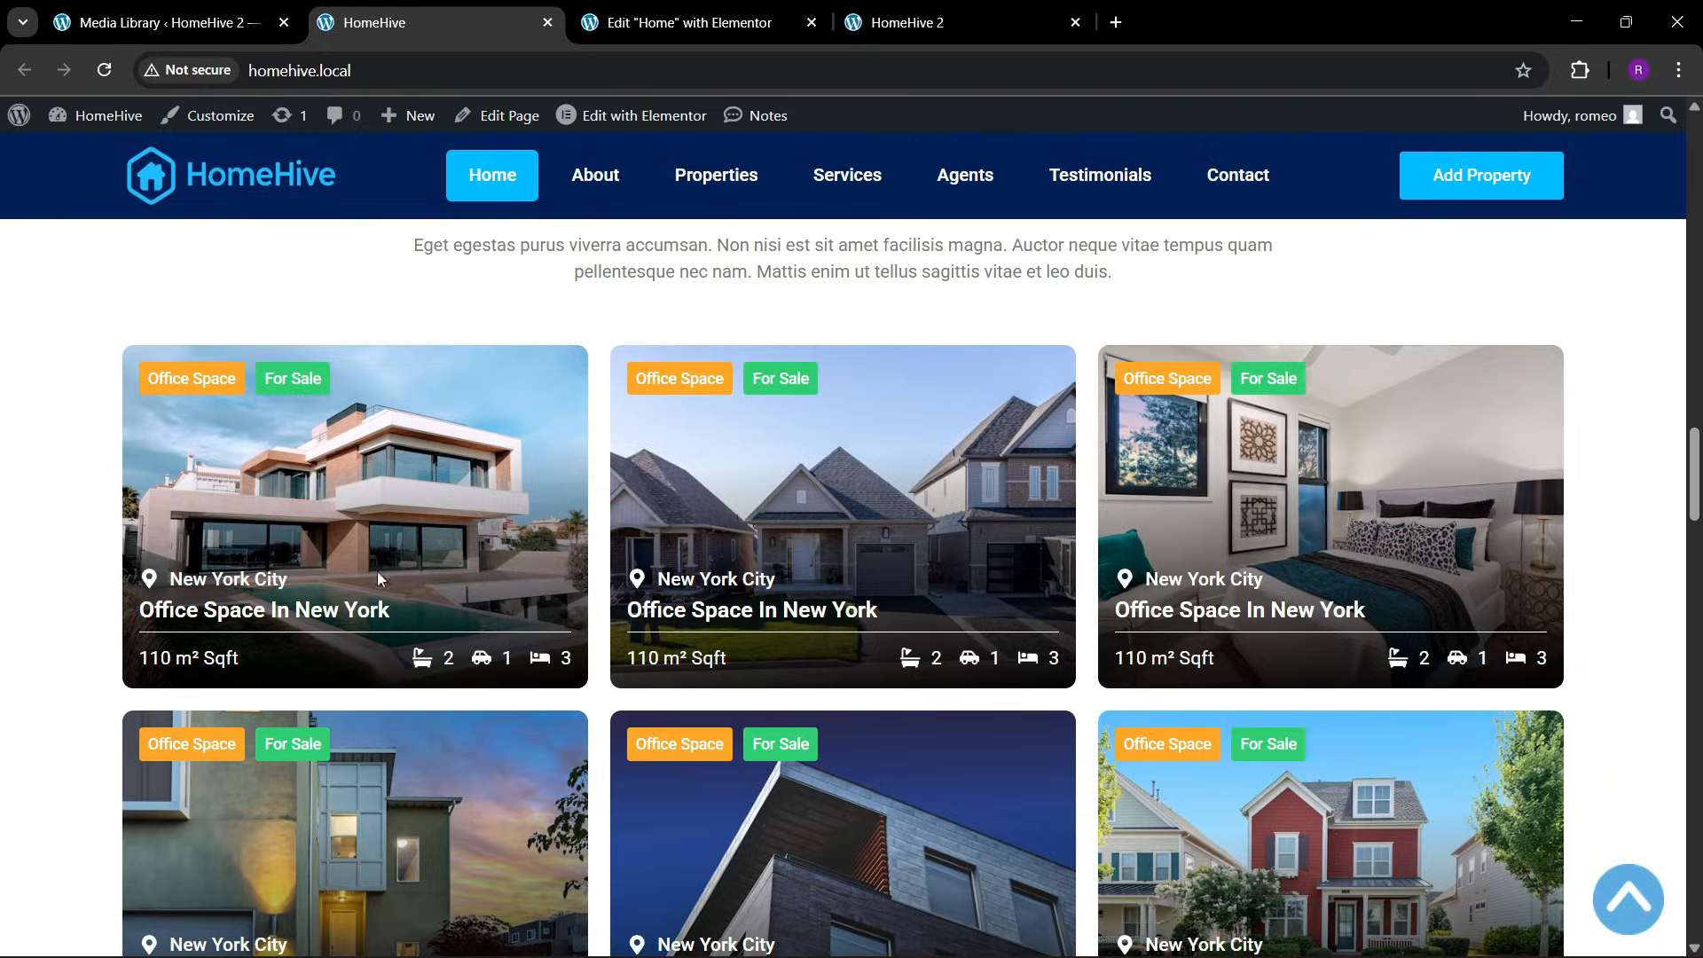
{"action": "left_click", "coordinate": [687, 23]}
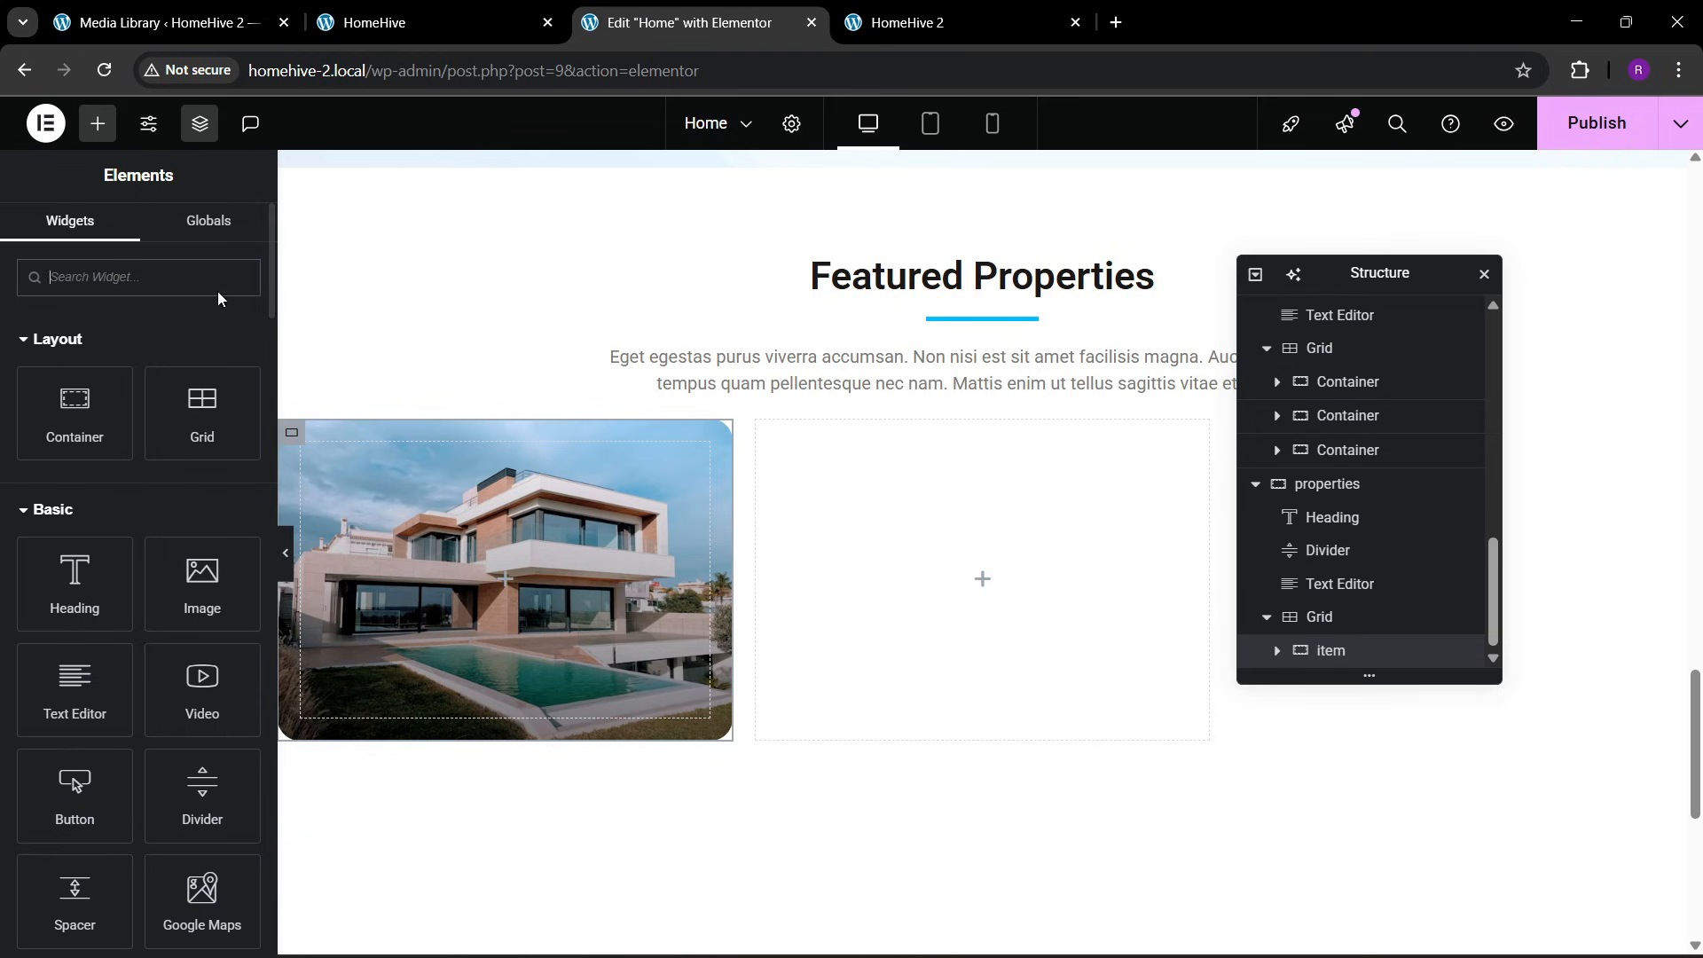
{"action": "left_click_drag", "start_coordinate": [78, 412], "coordinate": [502, 593]}
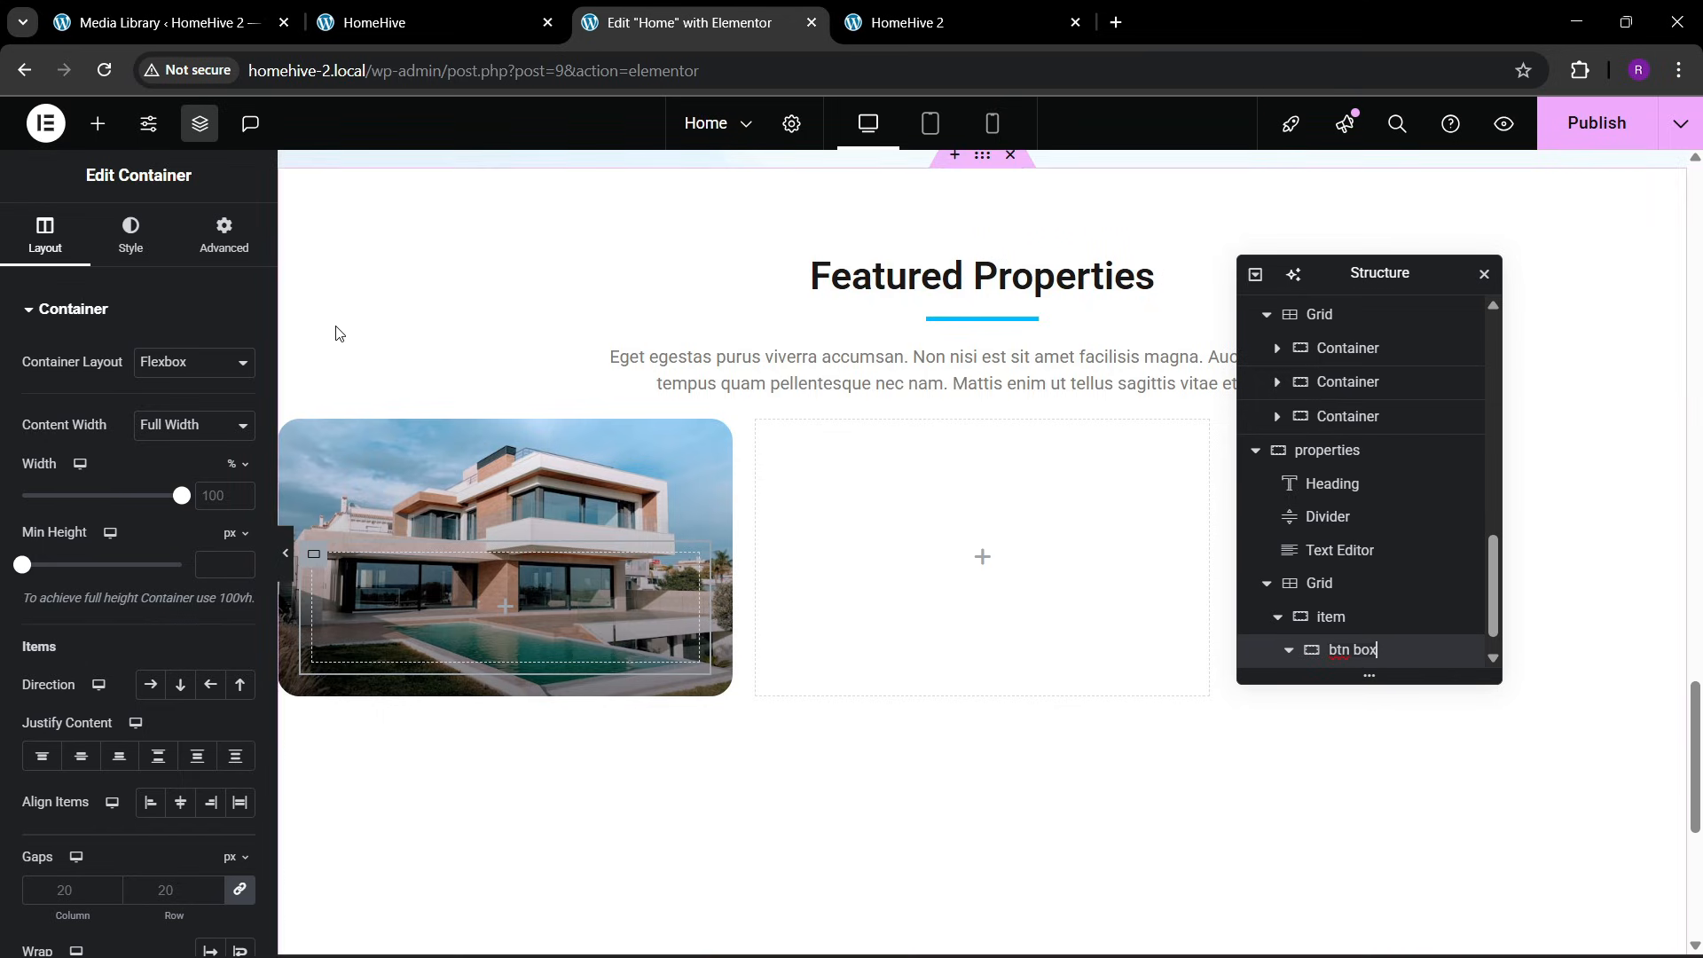
{"action": "left_click", "coordinate": [224, 236]}
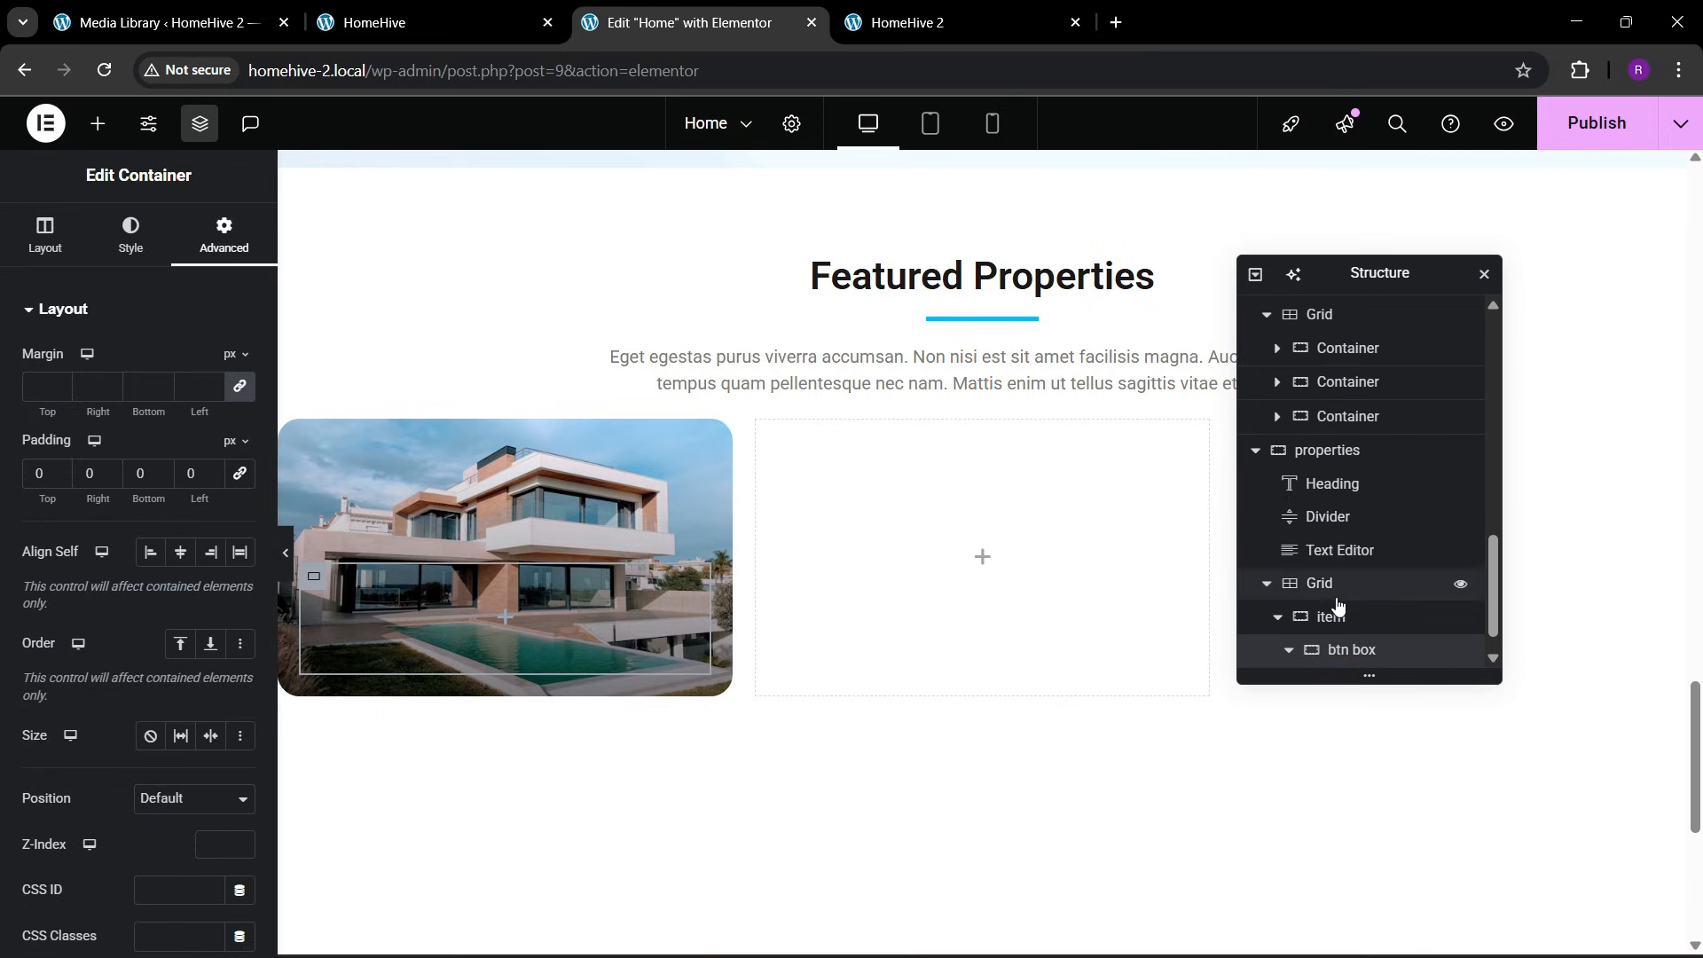
Duplicate the btn box inside the item container and set the item's Justify Content to Space Between
{"action": "scroll", "coordinate": [1350, 635], "scroll_direction": "down", "scroll_amount": 1}
{"action": "right_click", "coordinate": [1363, 619]}
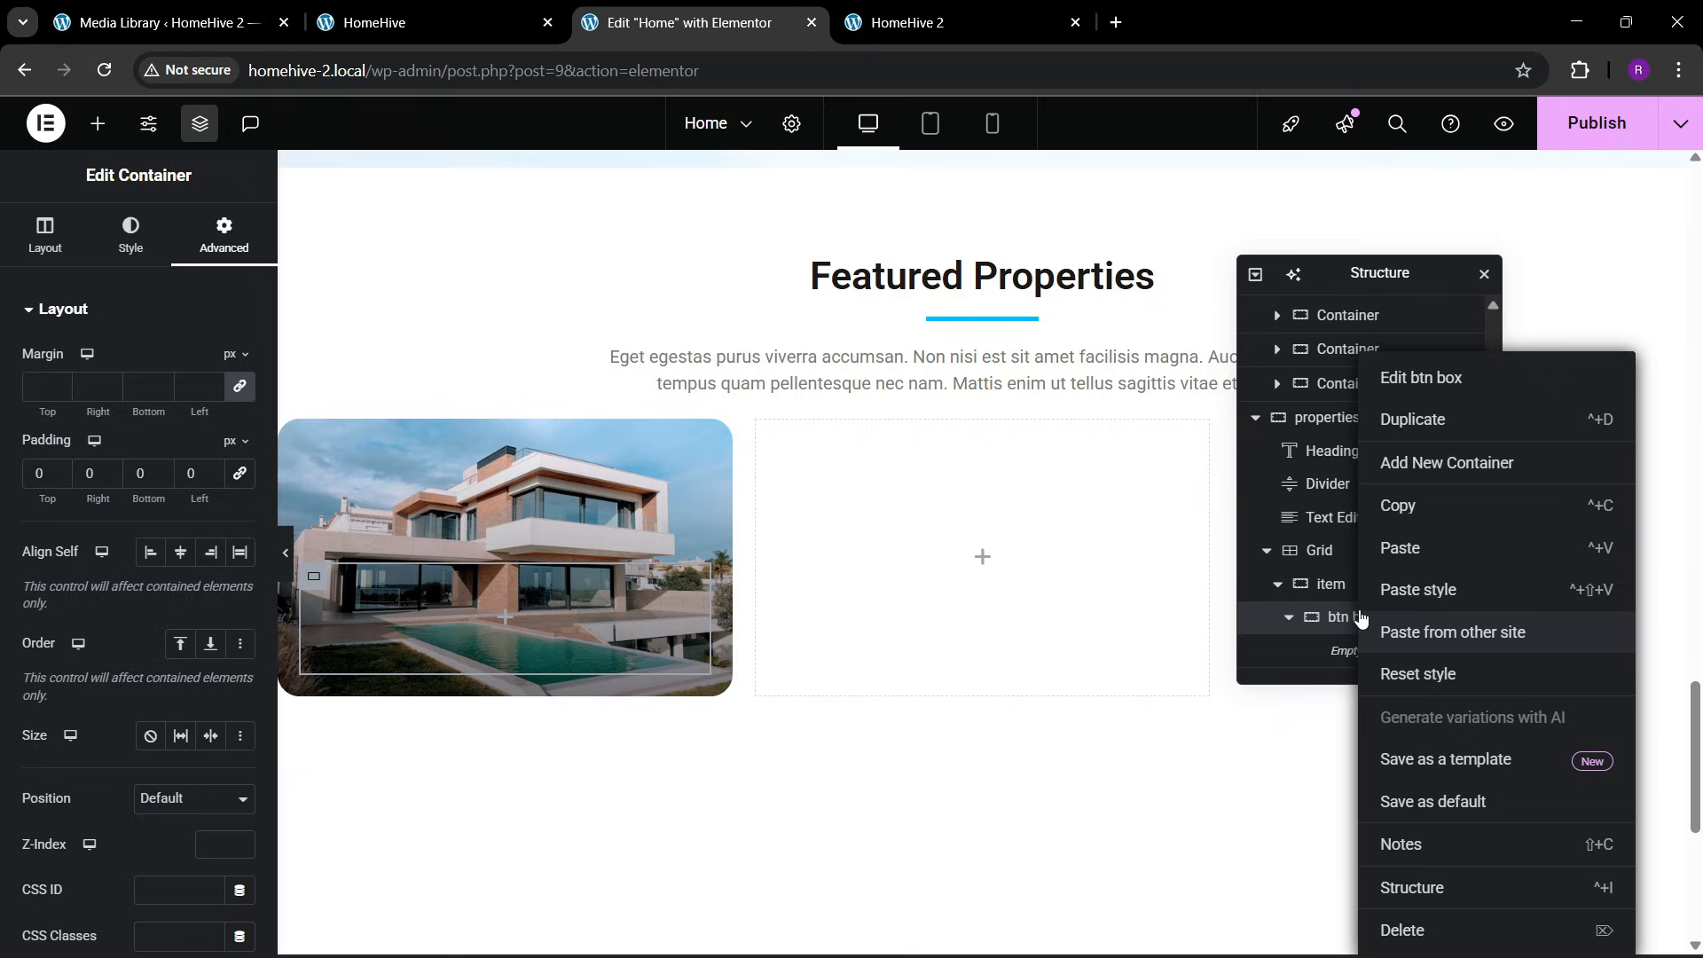
{"action": "left_click", "coordinate": [1434, 424]}
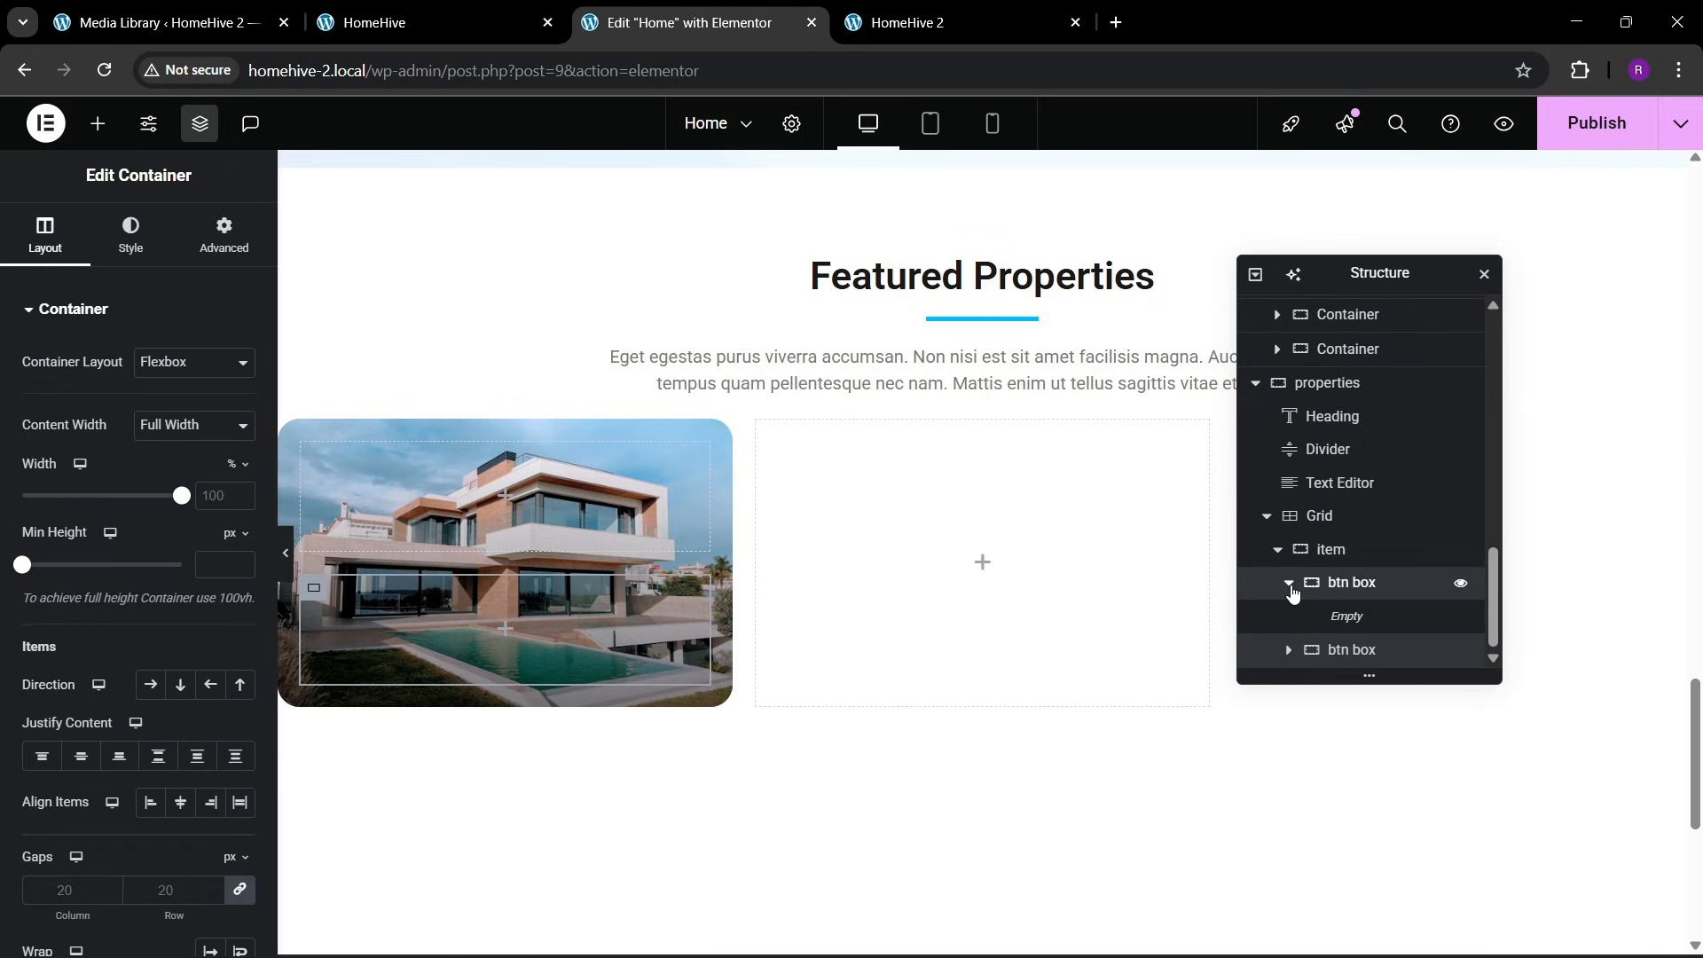
{"action": "left_click", "coordinate": [1292, 592]}
{"action": "left_click", "coordinate": [1290, 589]}
{"action": "left_click", "coordinate": [1333, 582]}
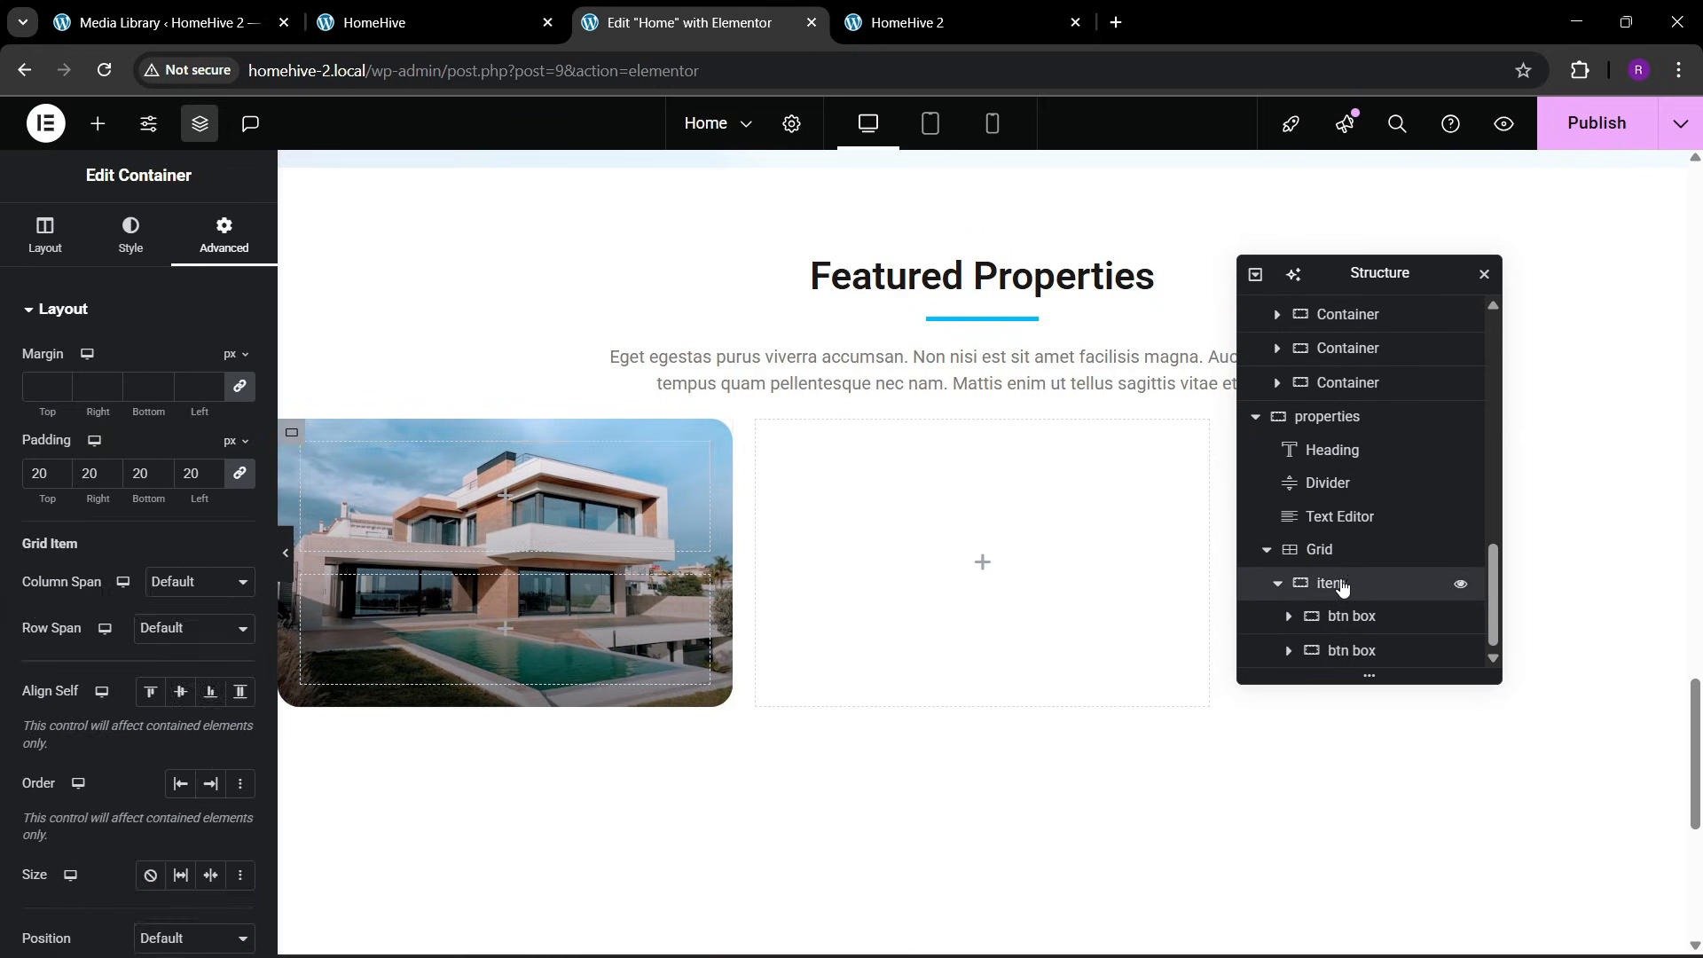
{"action": "left_click", "coordinate": [44, 235]}
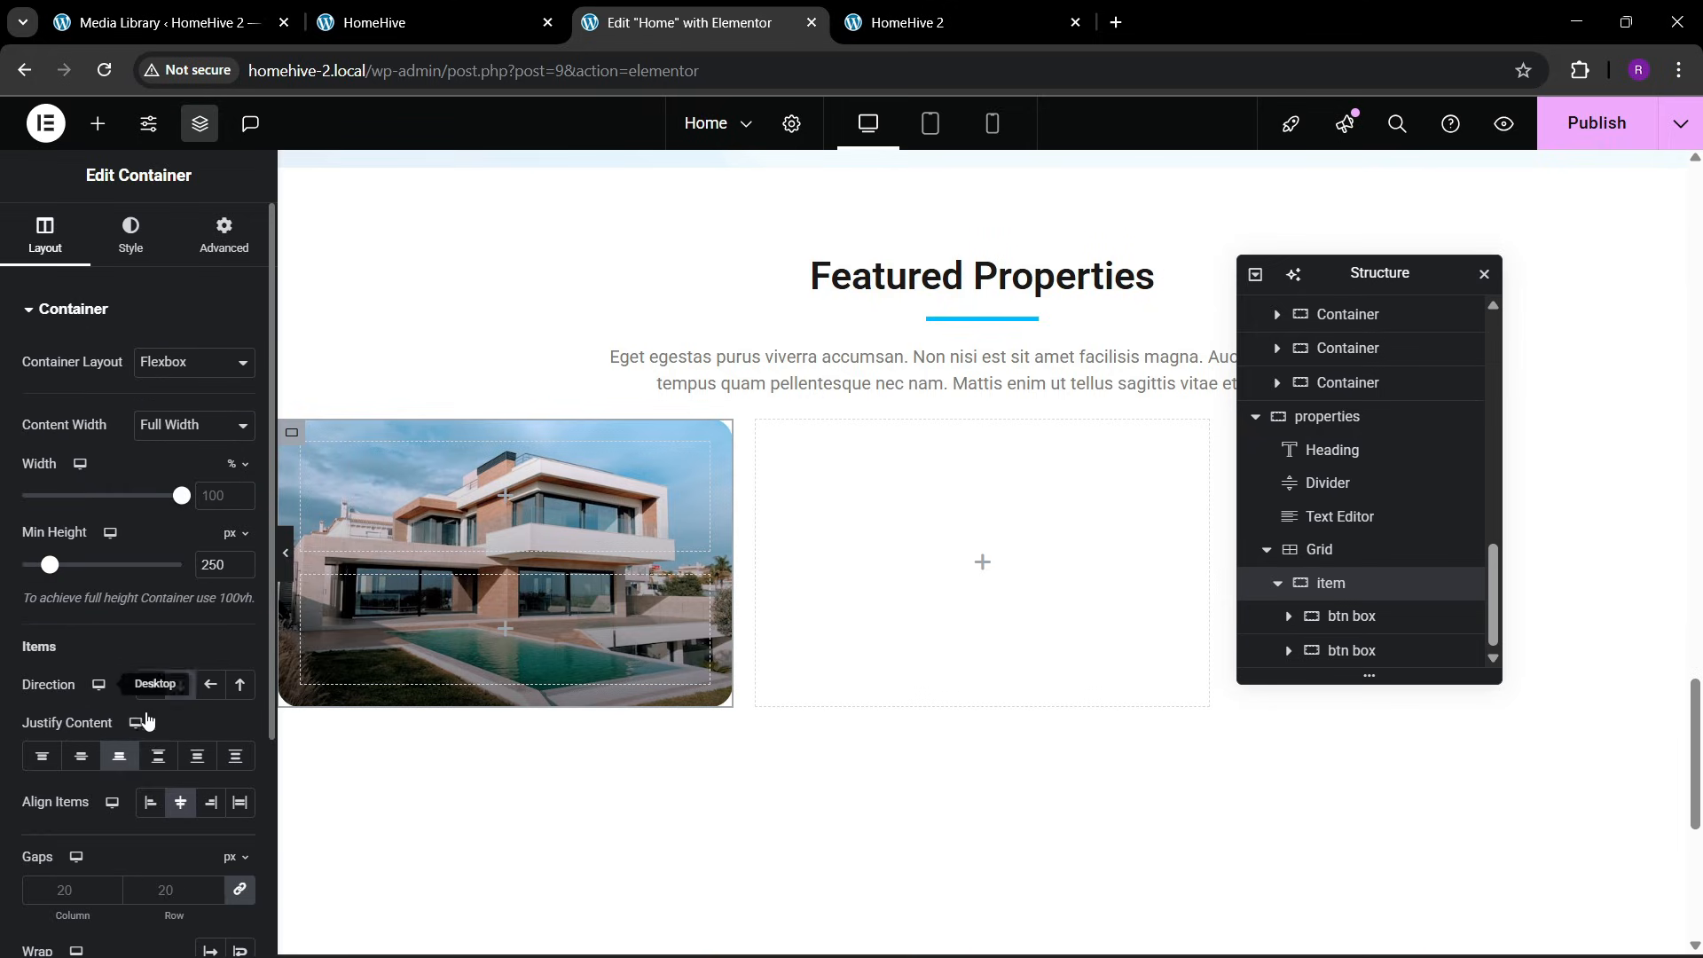
{"action": "left_click", "coordinate": [158, 766]}
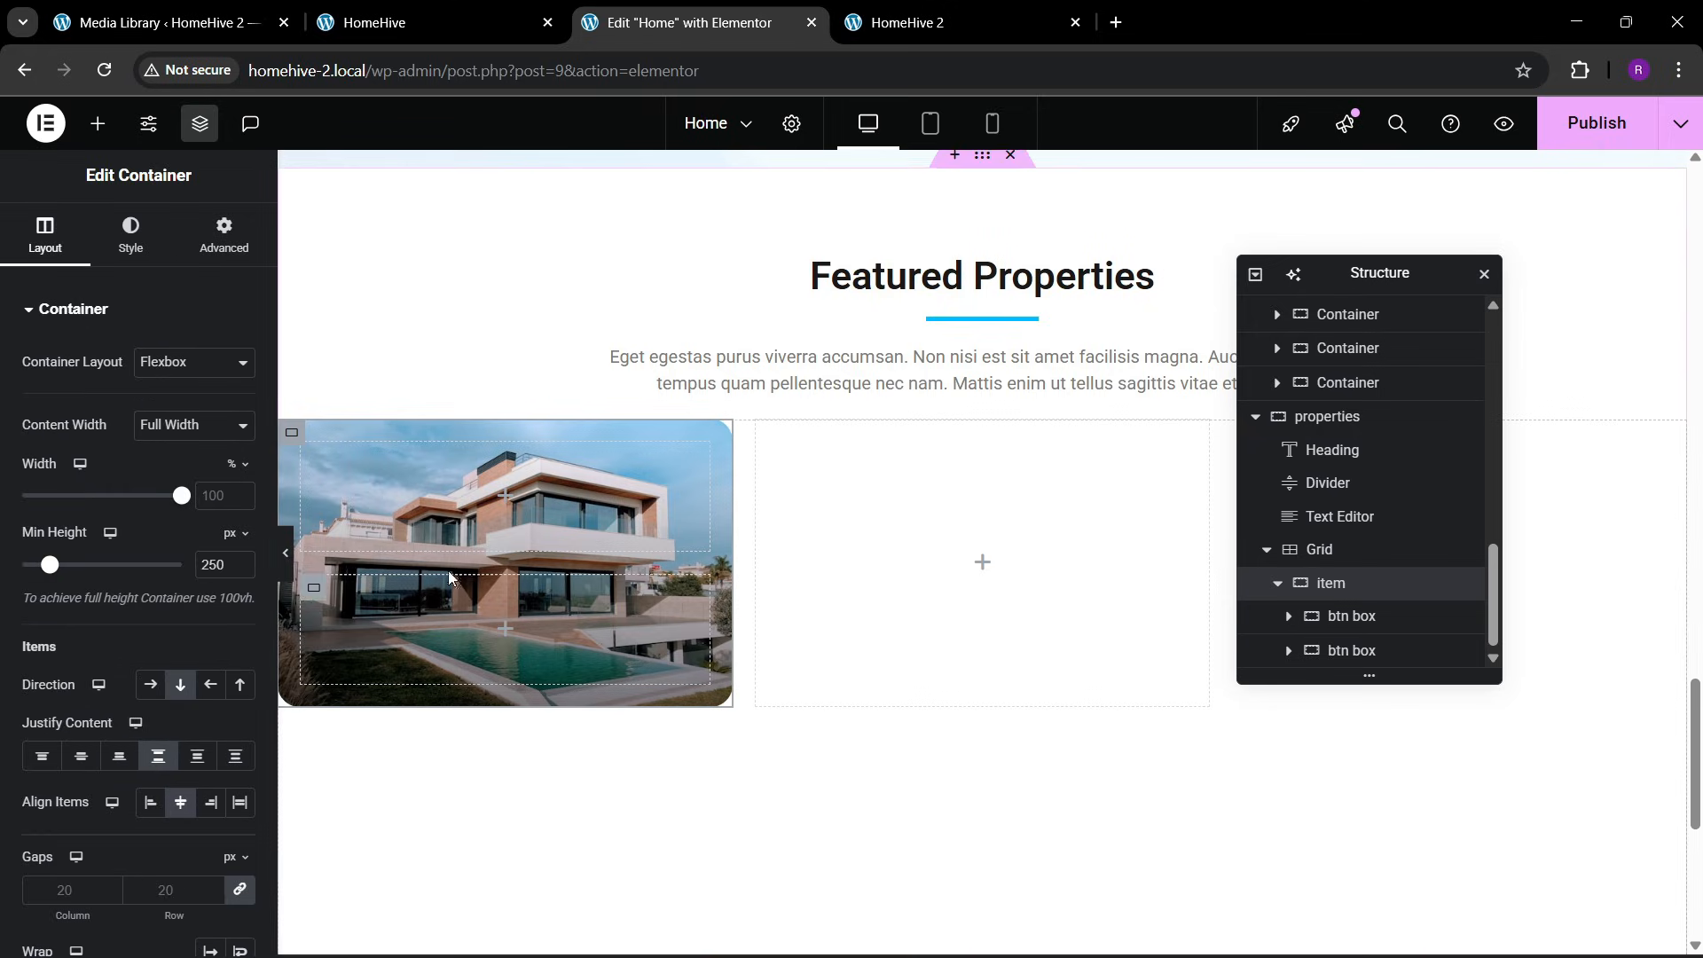
Add a Button to the first btn box and set its text to "Office Space", following the reference page
{"action": "left_click", "coordinate": [97, 123]}
{"action": "left_click_drag", "start_coordinate": [89, 701], "coordinate": [443, 544]}
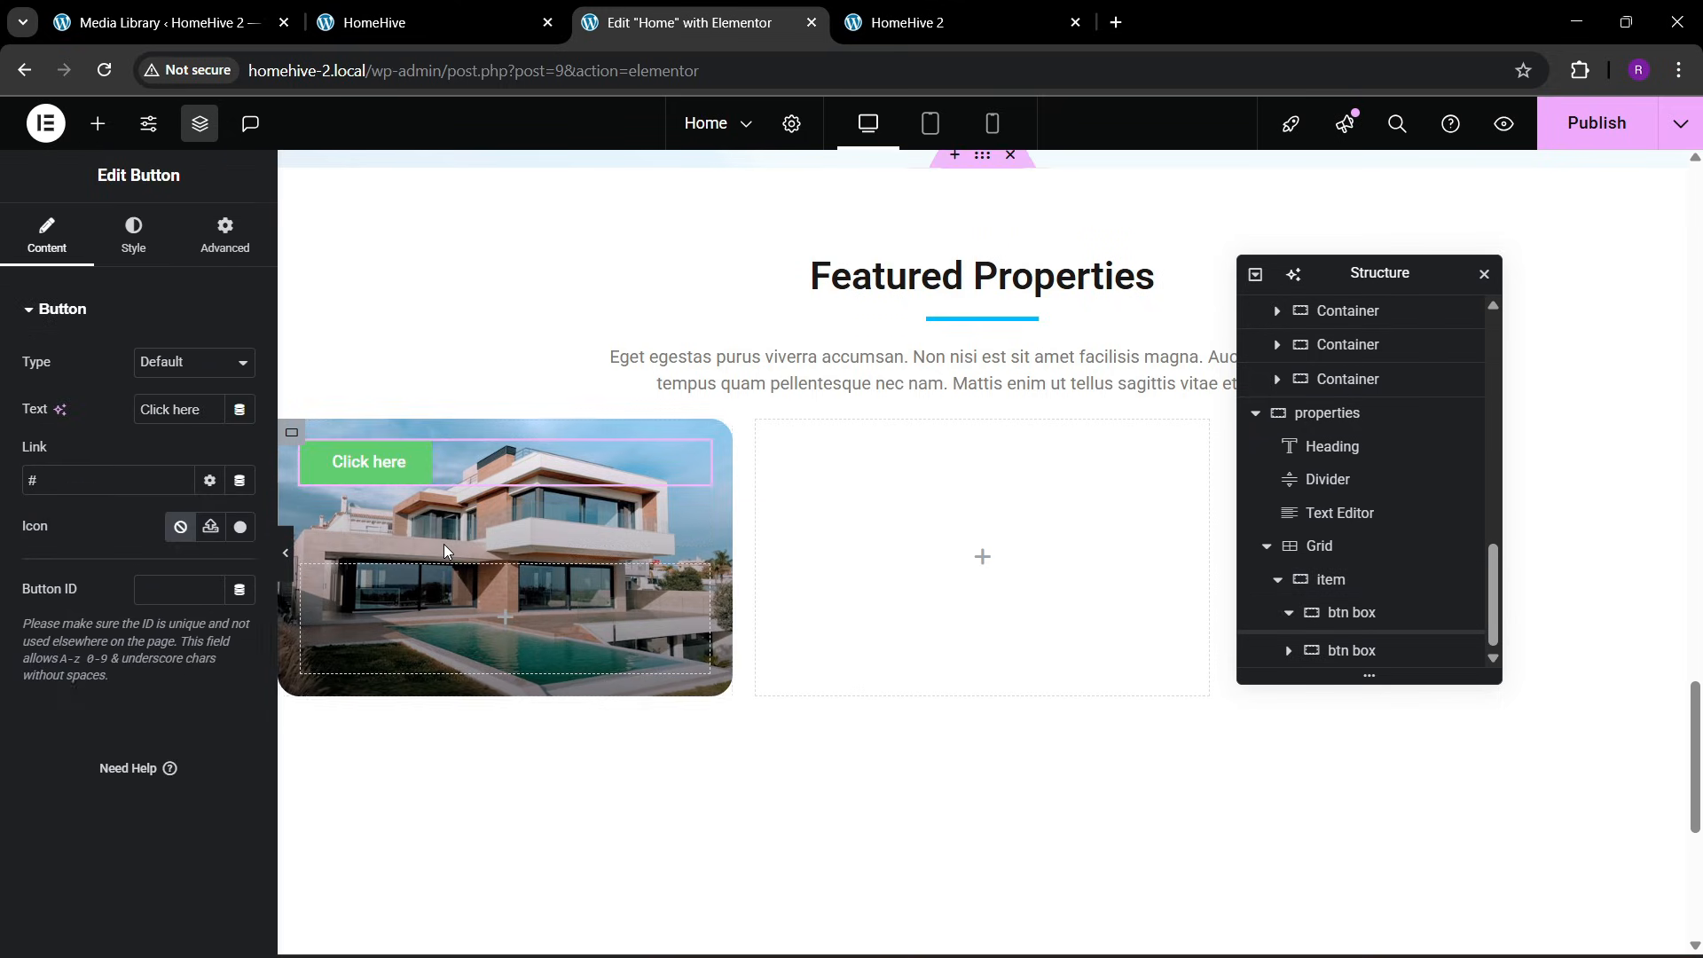
{"action": "left_click", "coordinate": [425, 23]}
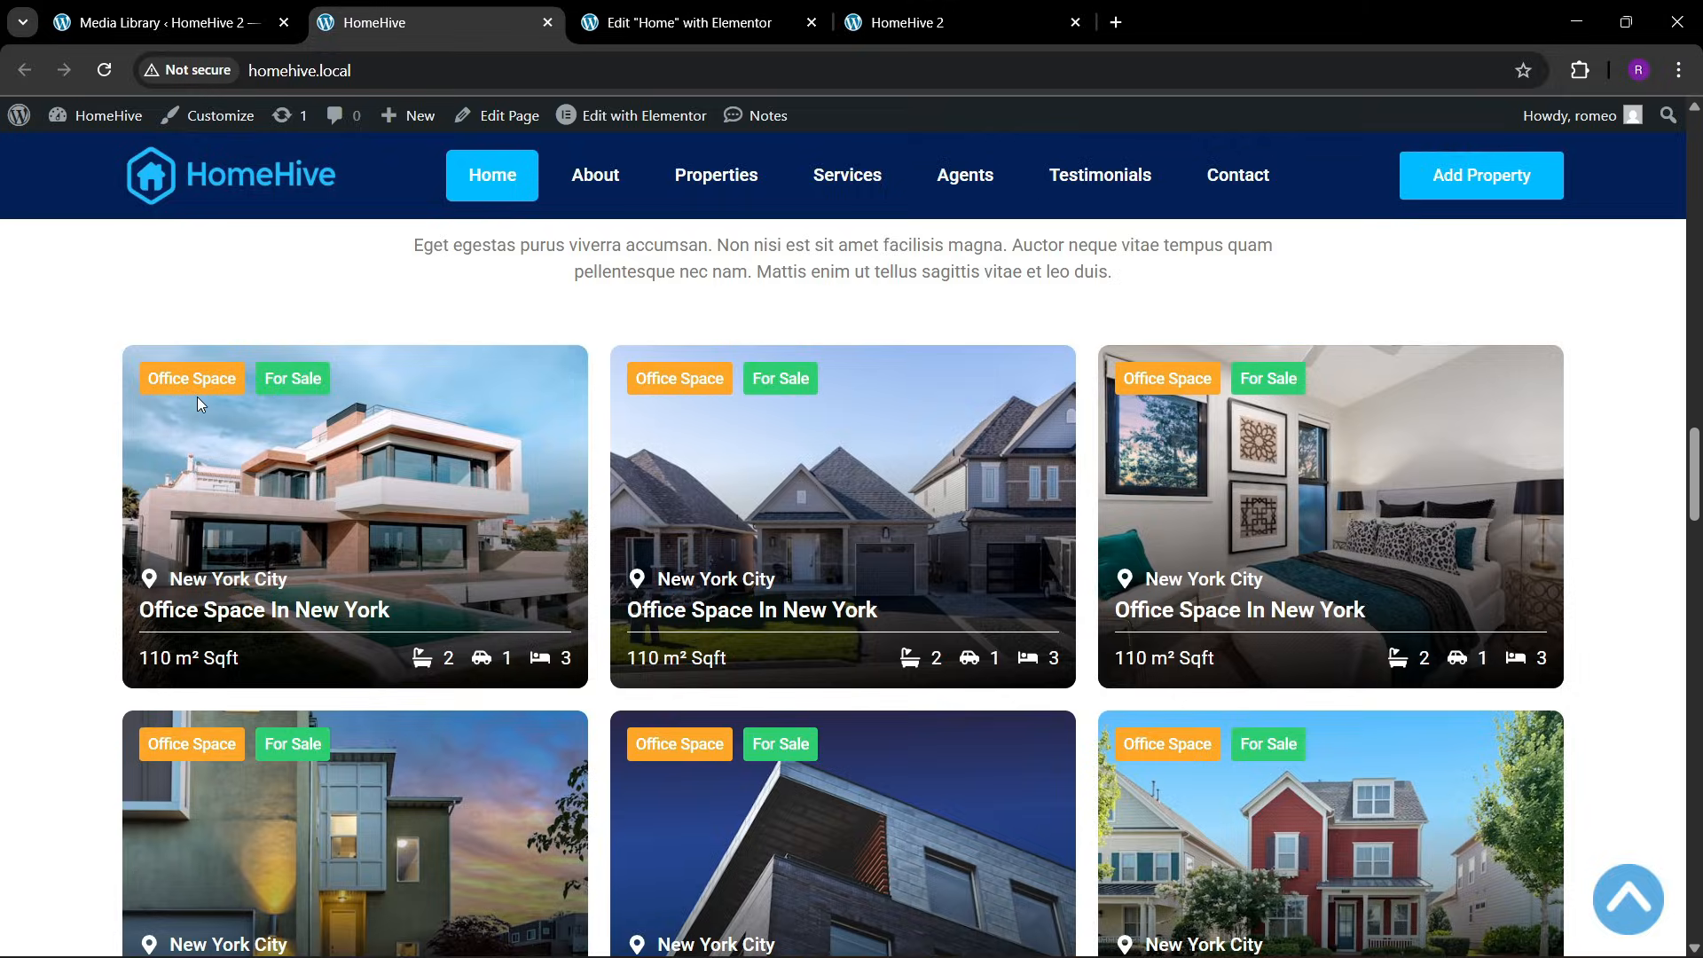
{"action": "left_click", "coordinate": [701, 23]}
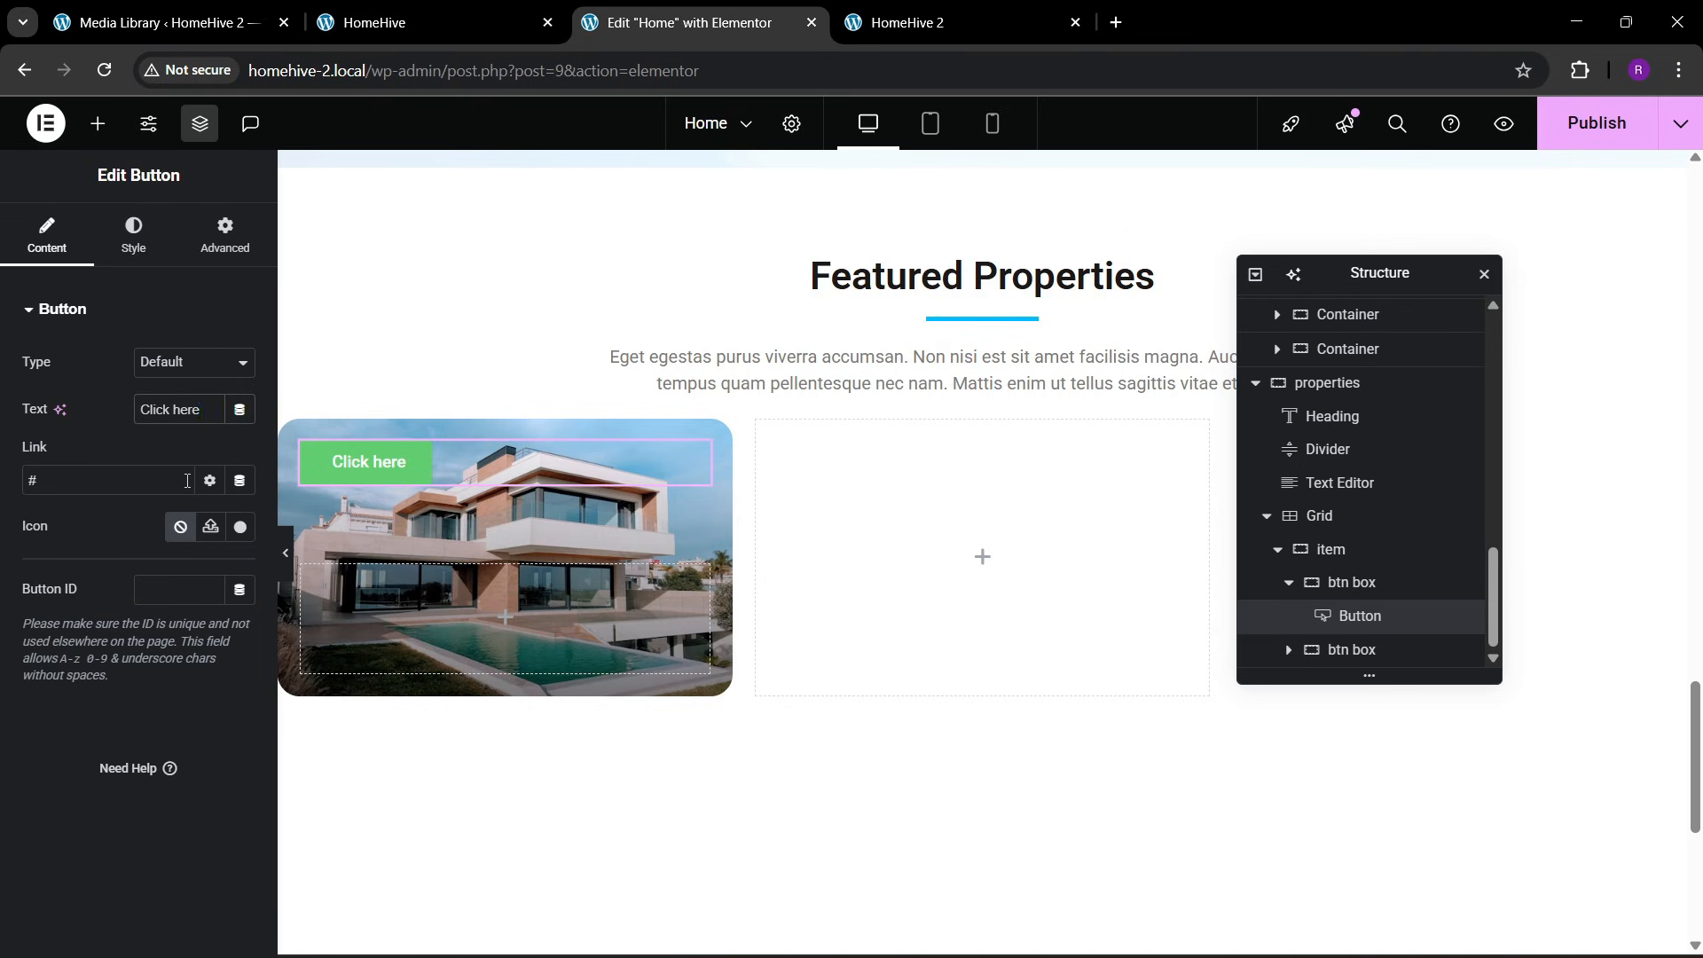
{"action": "type", "text": "Office Space"}
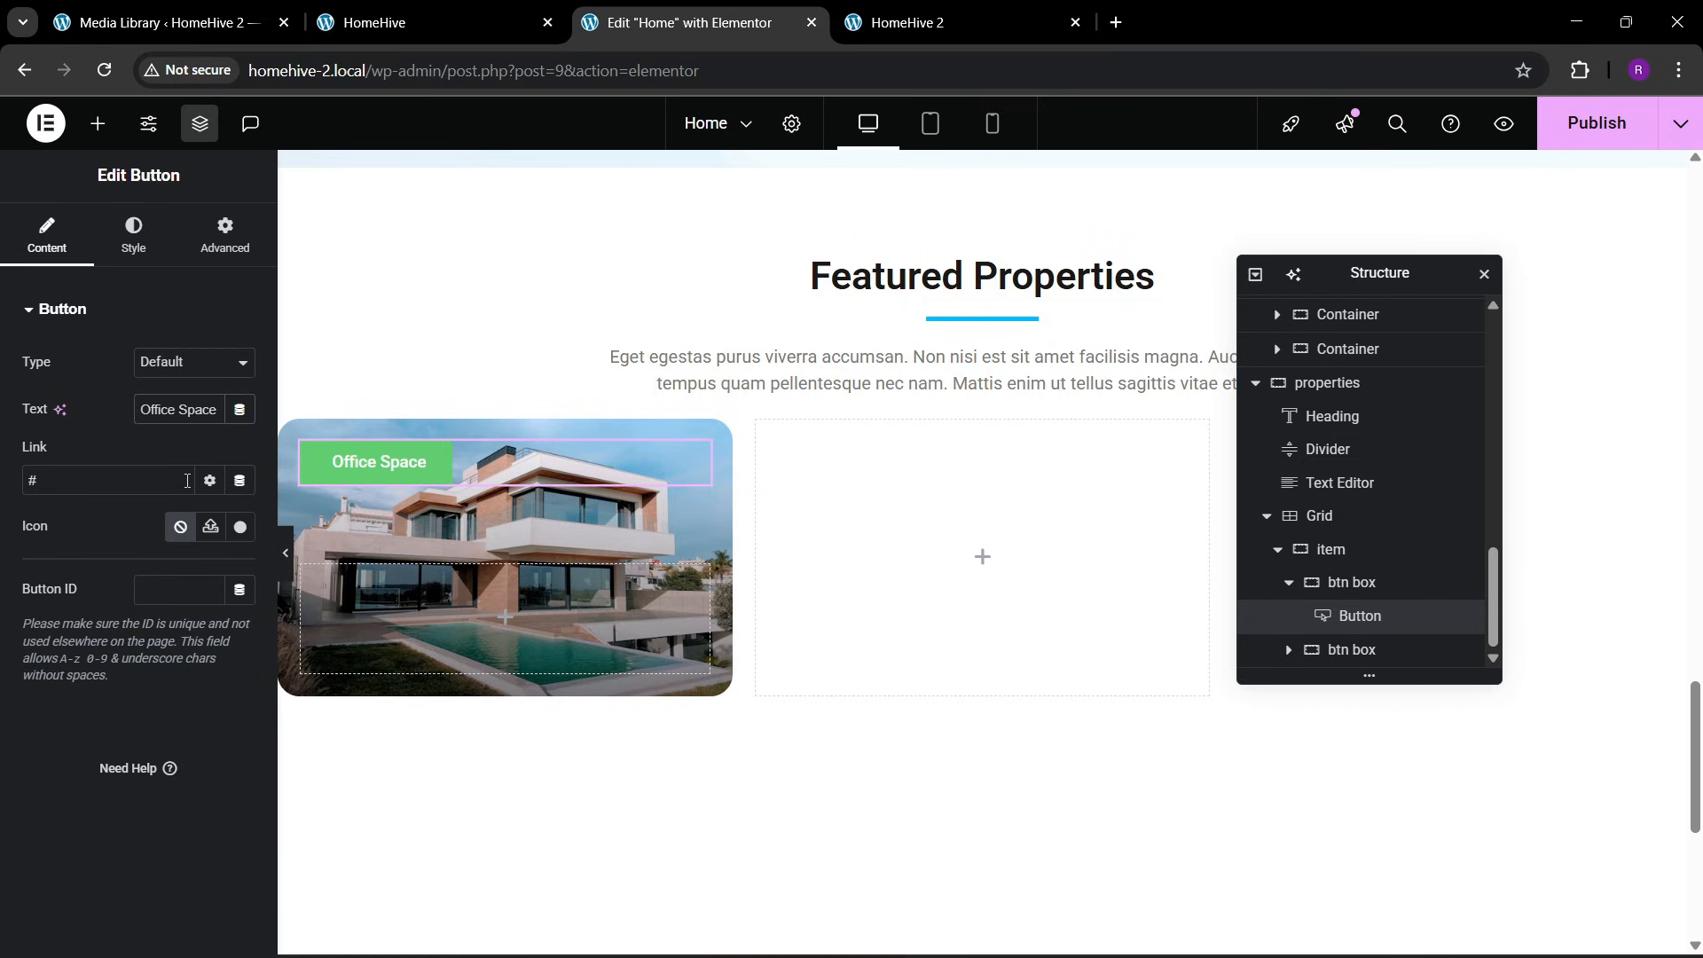
Duplicate the Office Space button within the first btn box
{"action": "left_click", "coordinate": [131, 239]}
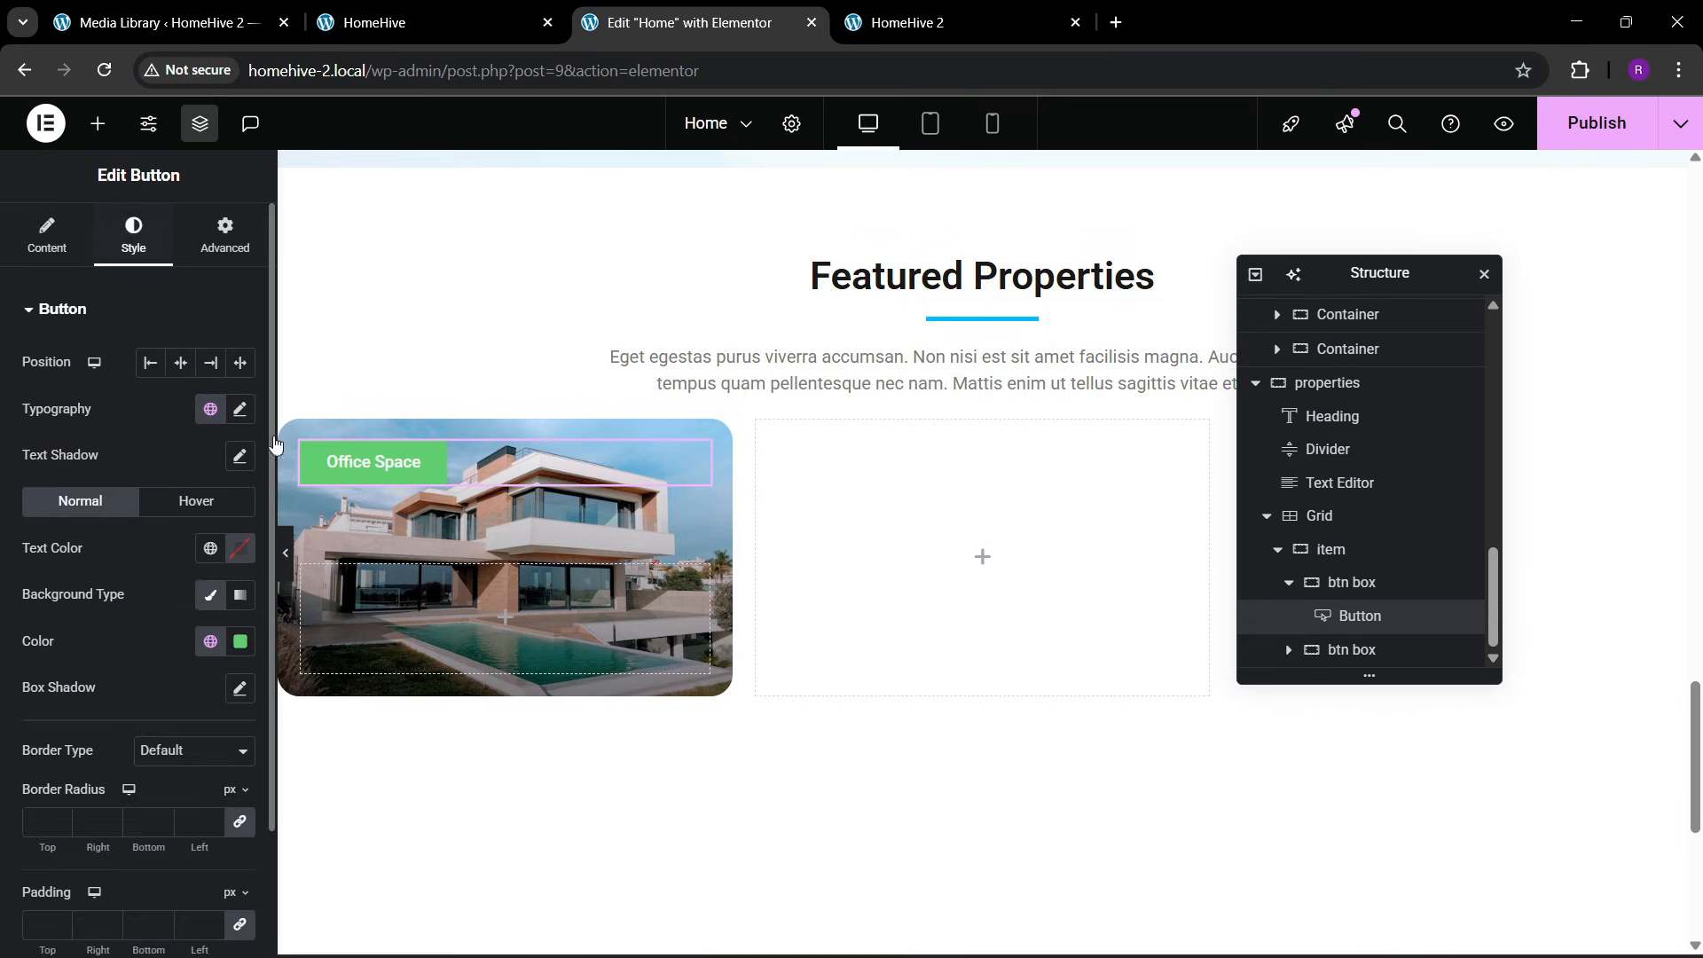
{"action": "right_click", "coordinate": [359, 452]}
{"action": "left_click", "coordinate": [412, 497]}
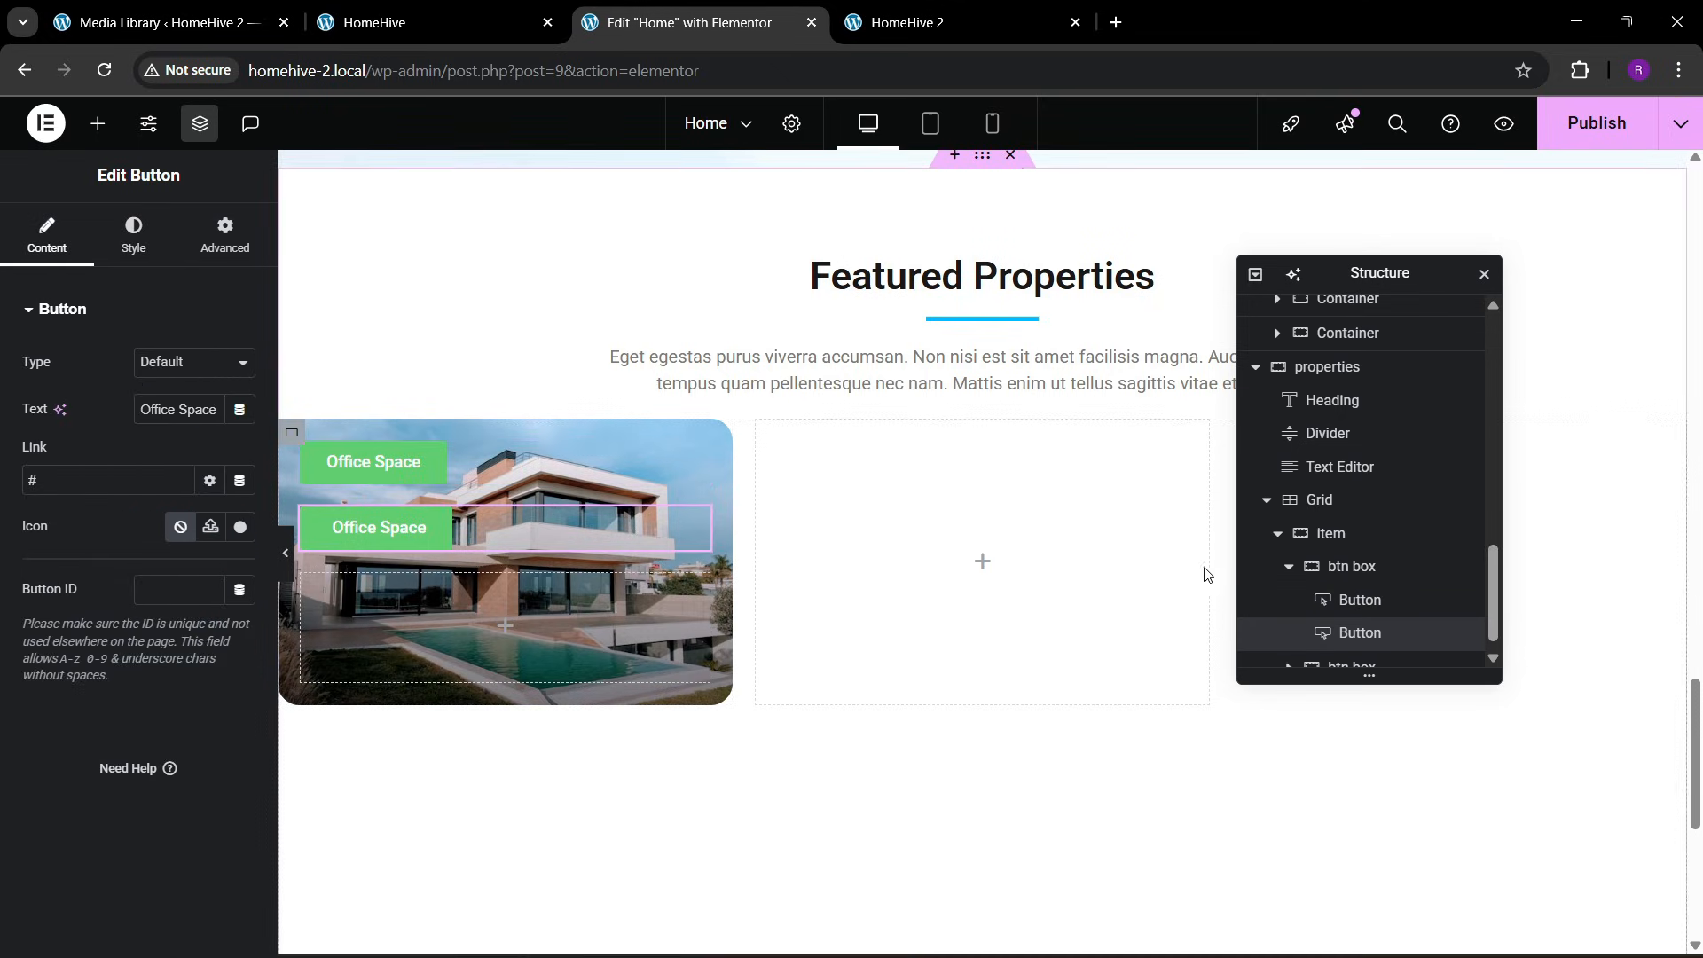
Arrange the first btn box's buttons in a horizontal row, justified to the start and with items aligned to the center
{"action": "left_click", "coordinate": [1351, 565]}
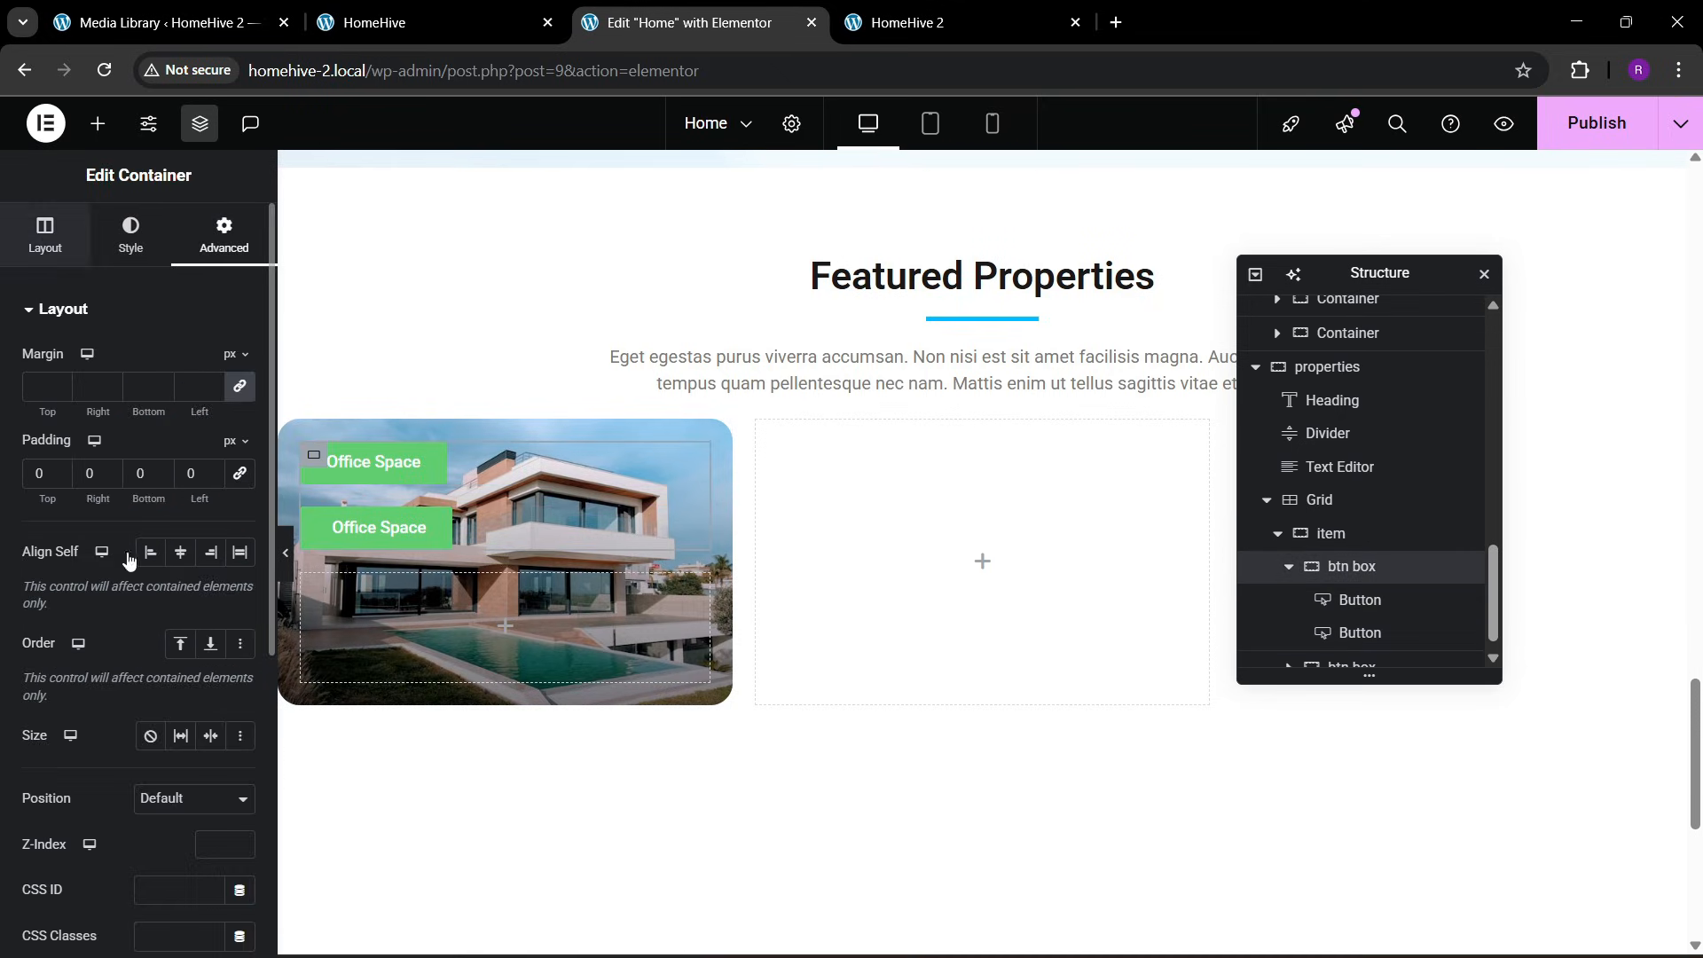
{"action": "left_click", "coordinate": [45, 235]}
{"action": "left_click", "coordinate": [151, 684]}
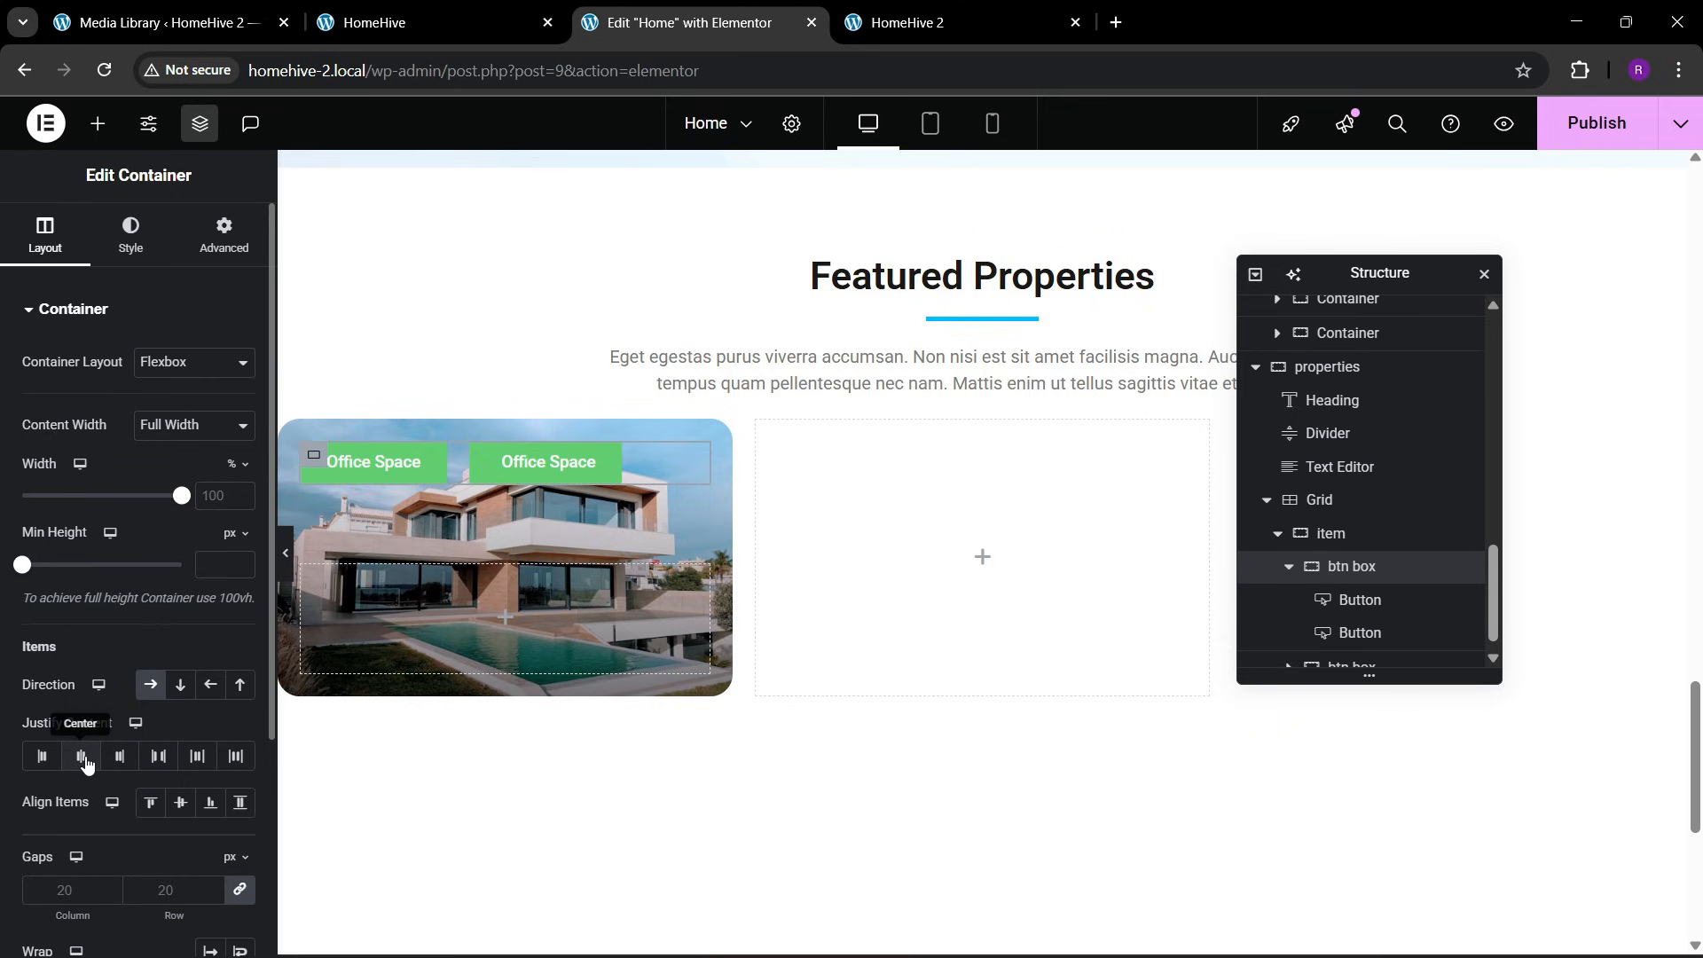
{"action": "left_click", "coordinate": [42, 756]}
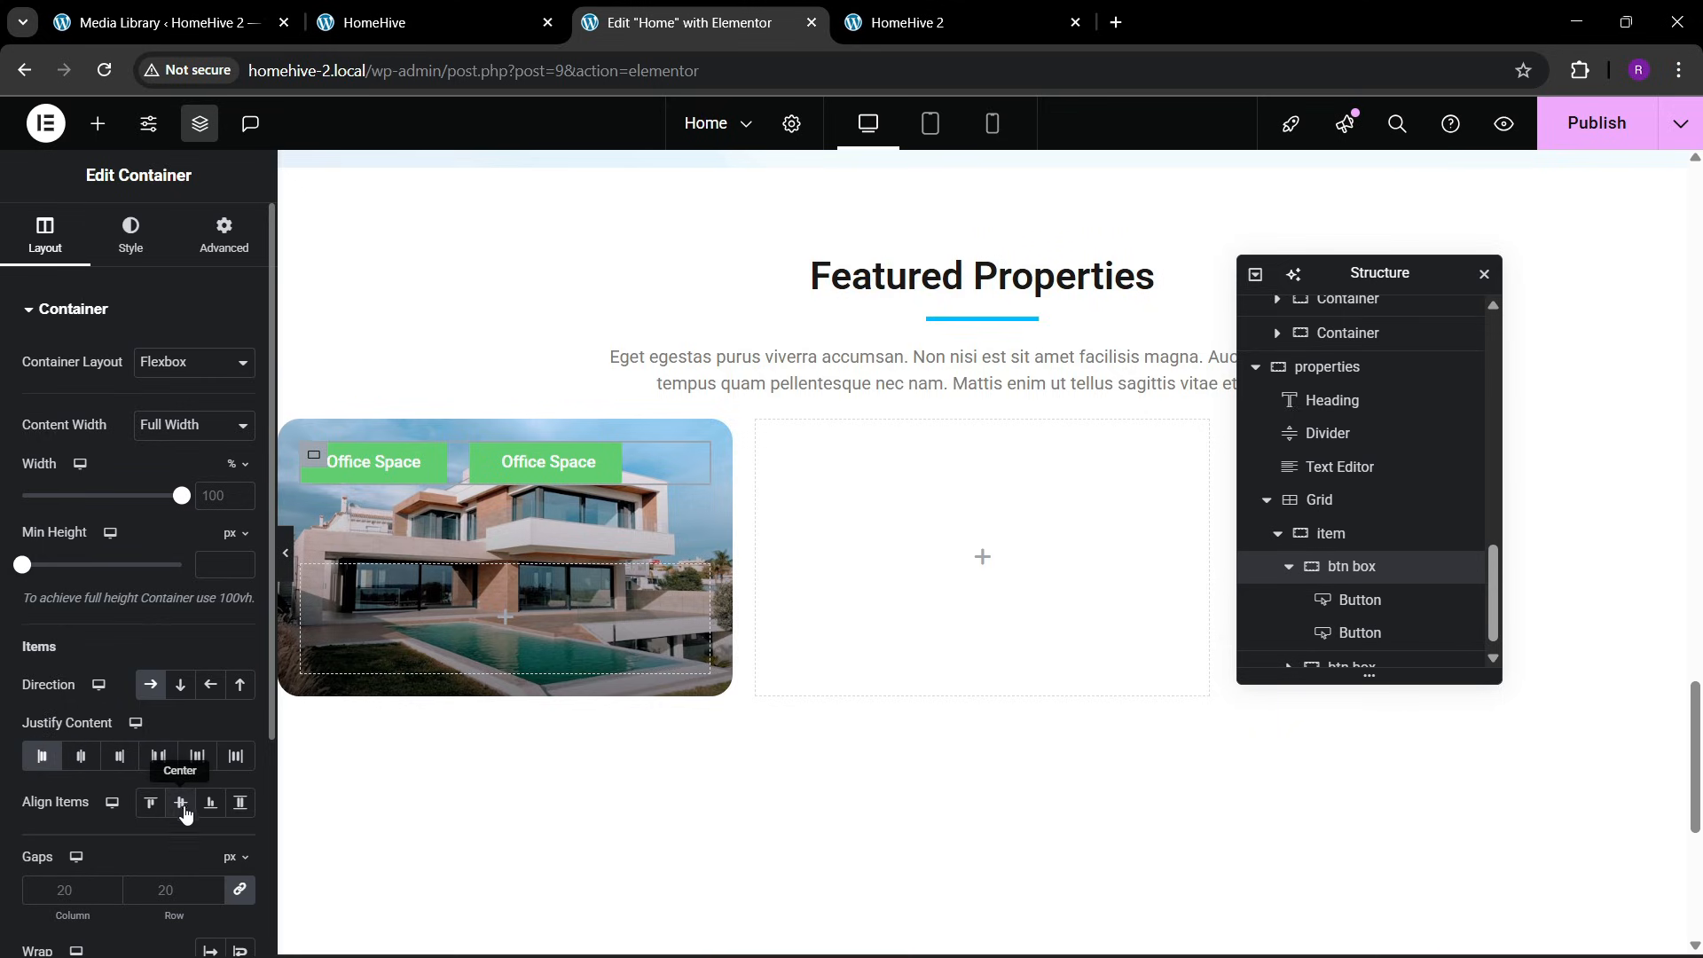
Change the text of the second button in the first btn box to "For Sale"
{"action": "left_click", "coordinate": [510, 470]}
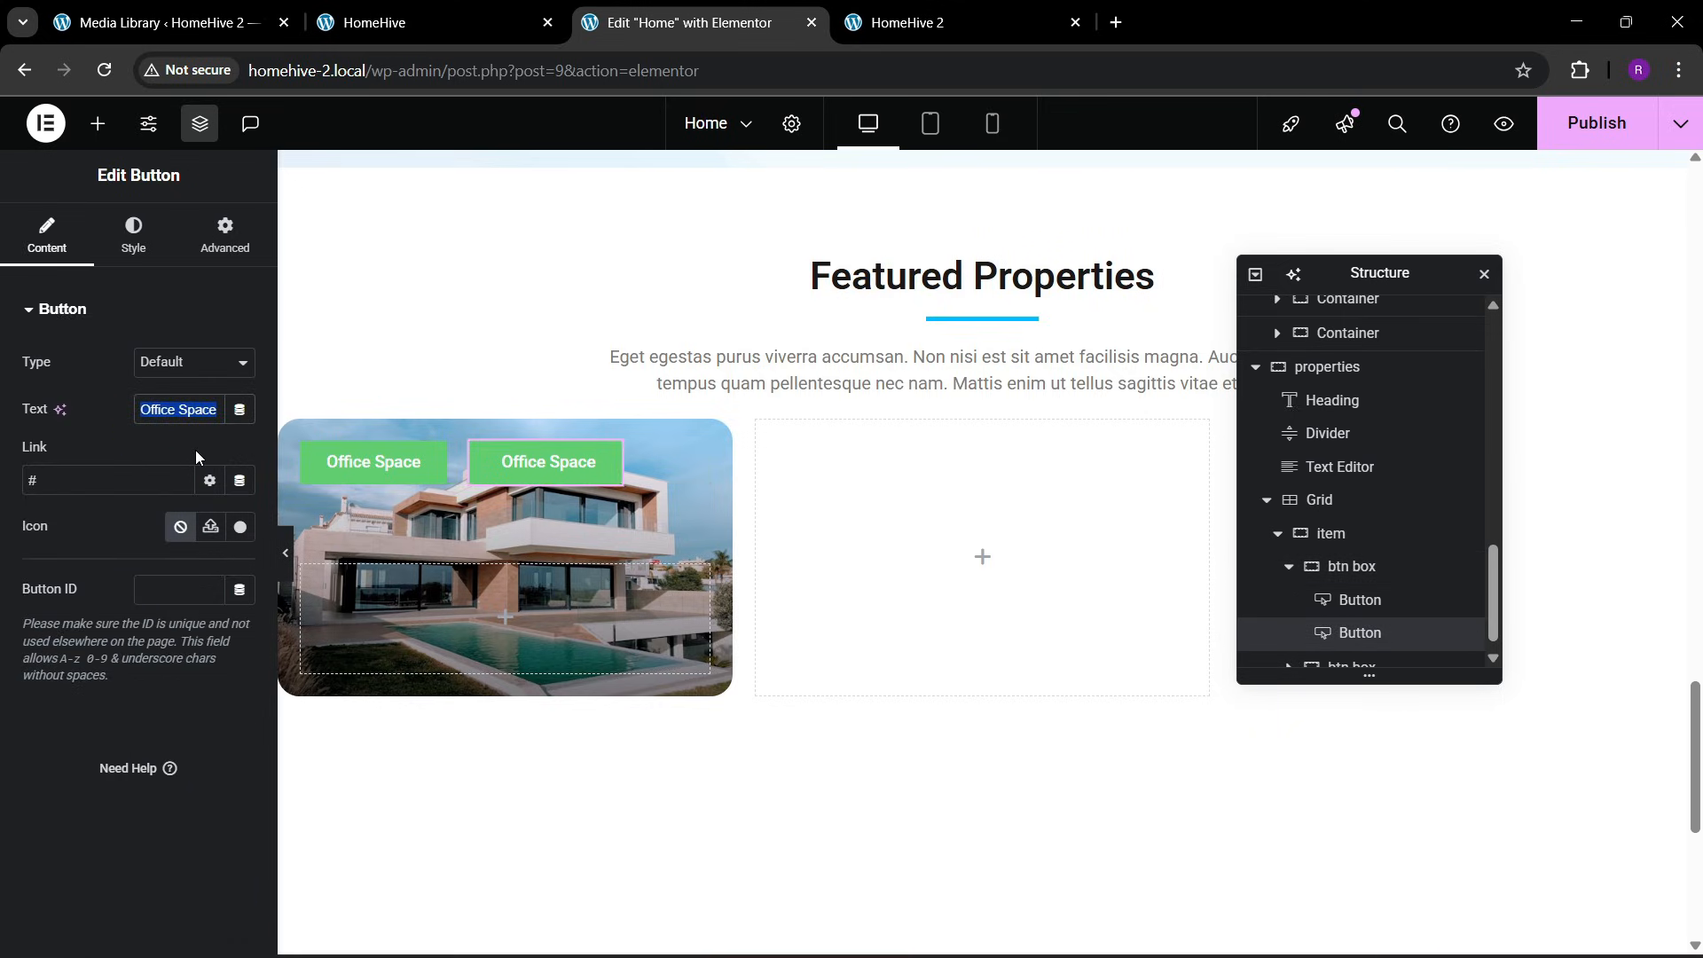
{"action": "key", "text": "BackSpace"}
{"action": "type", "text": "For"}
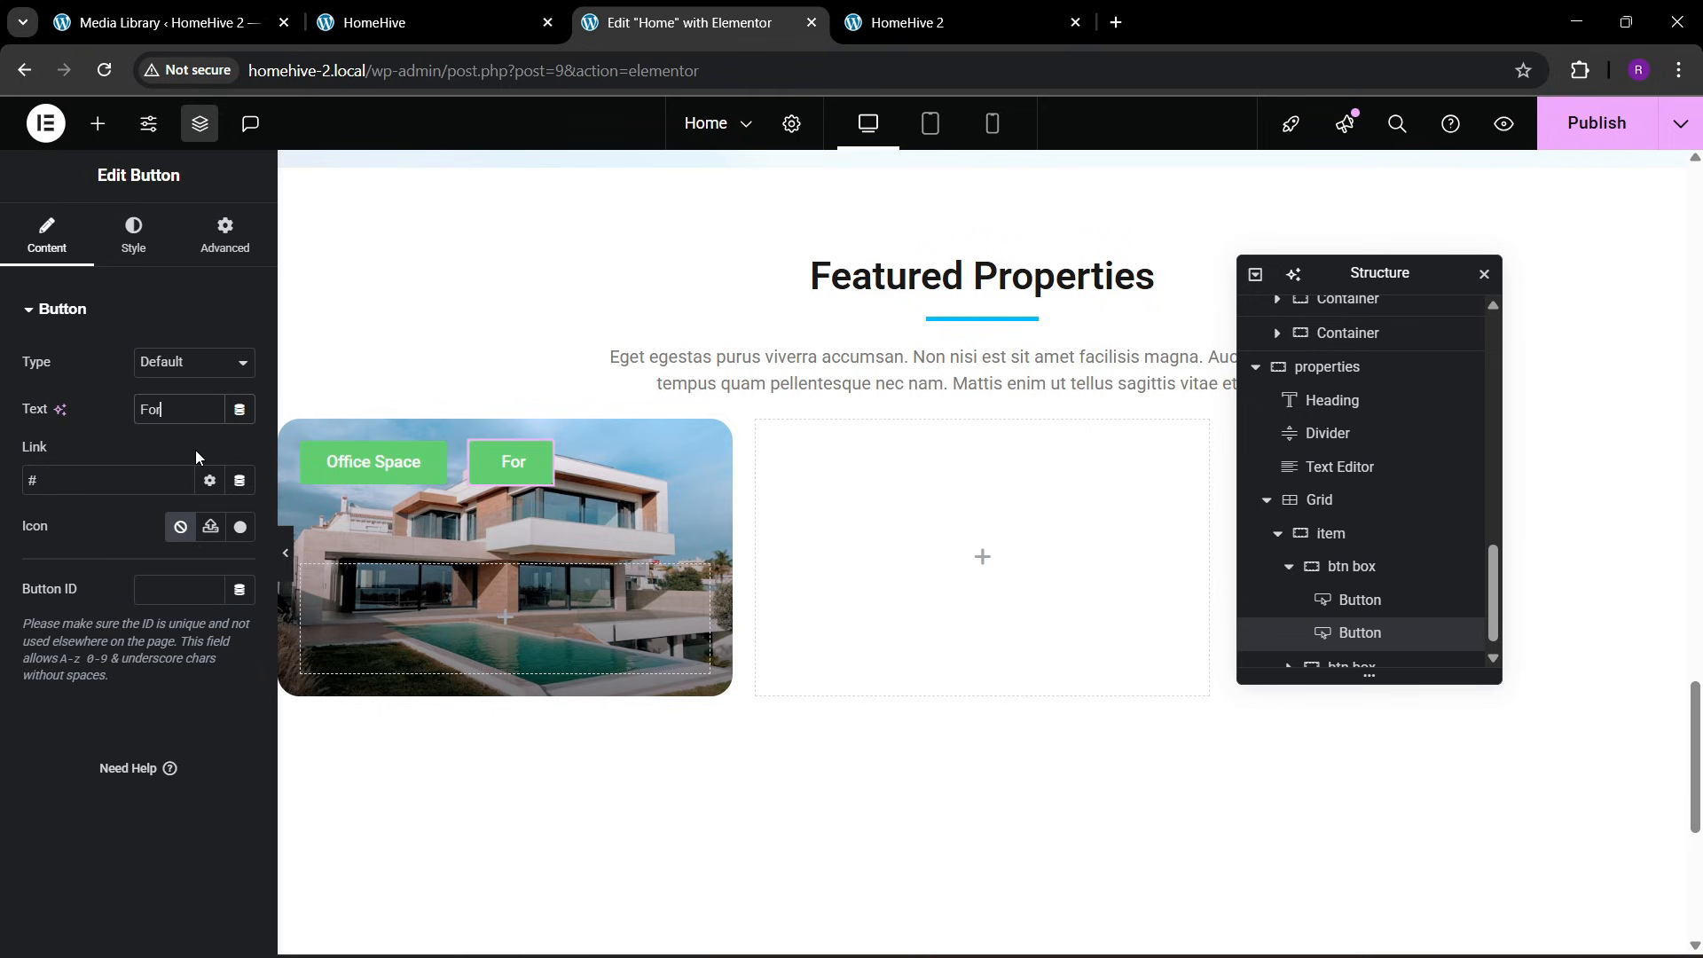
{"action": "type", "text": " Sale"}
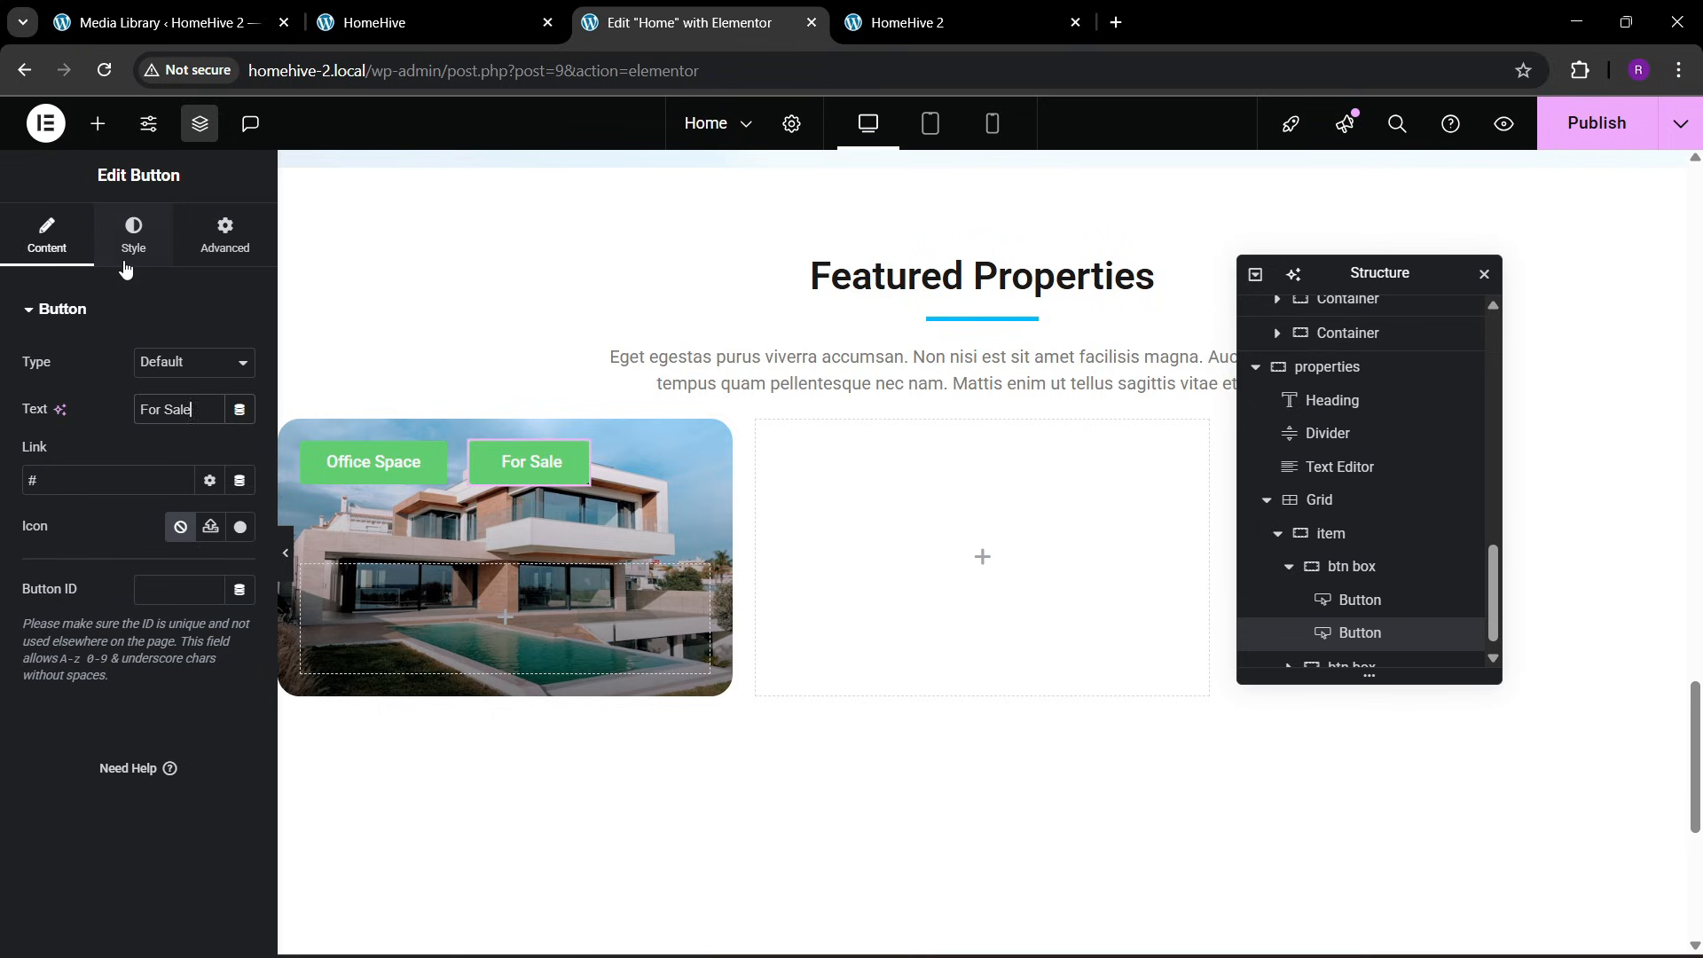
Sample the orange of the reference page's Office Space label and apply it, #FFA727, as the Office Space button's background color
{"action": "left_click", "coordinate": [126, 264]}
{"action": "left_click", "coordinate": [426, 22]}
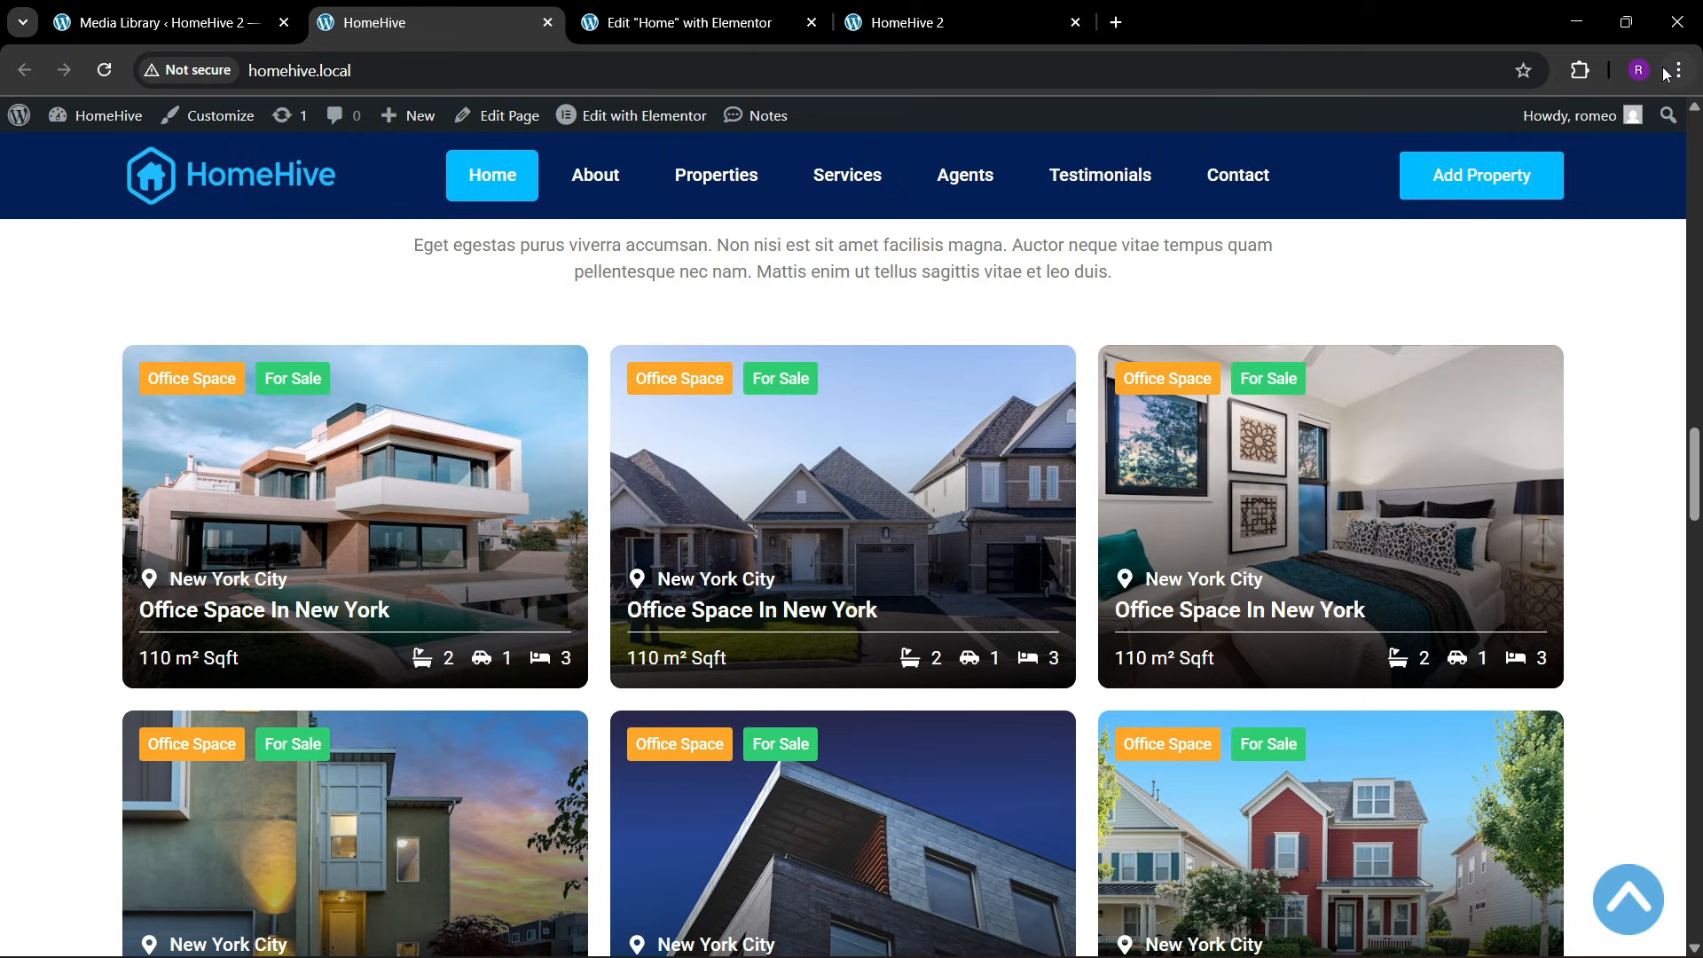
{"action": "left_click", "coordinate": [1579, 70]}
{"action": "left_click", "coordinate": [1428, 236]}
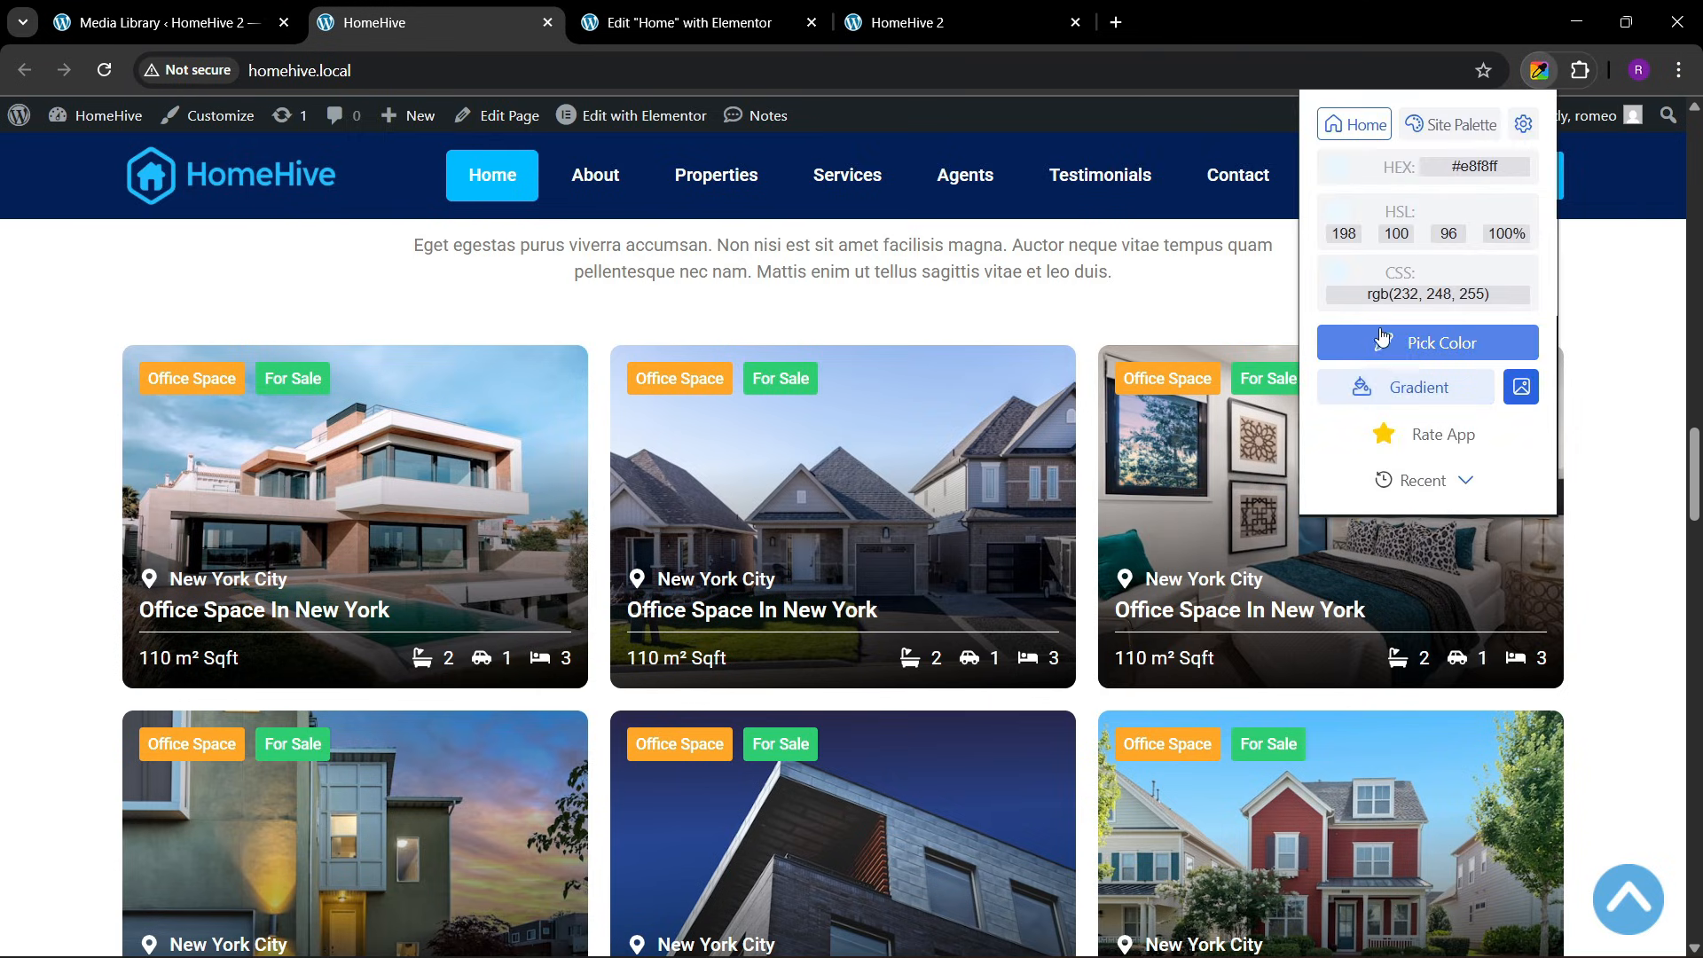
{"action": "left_click", "coordinate": [1382, 339]}
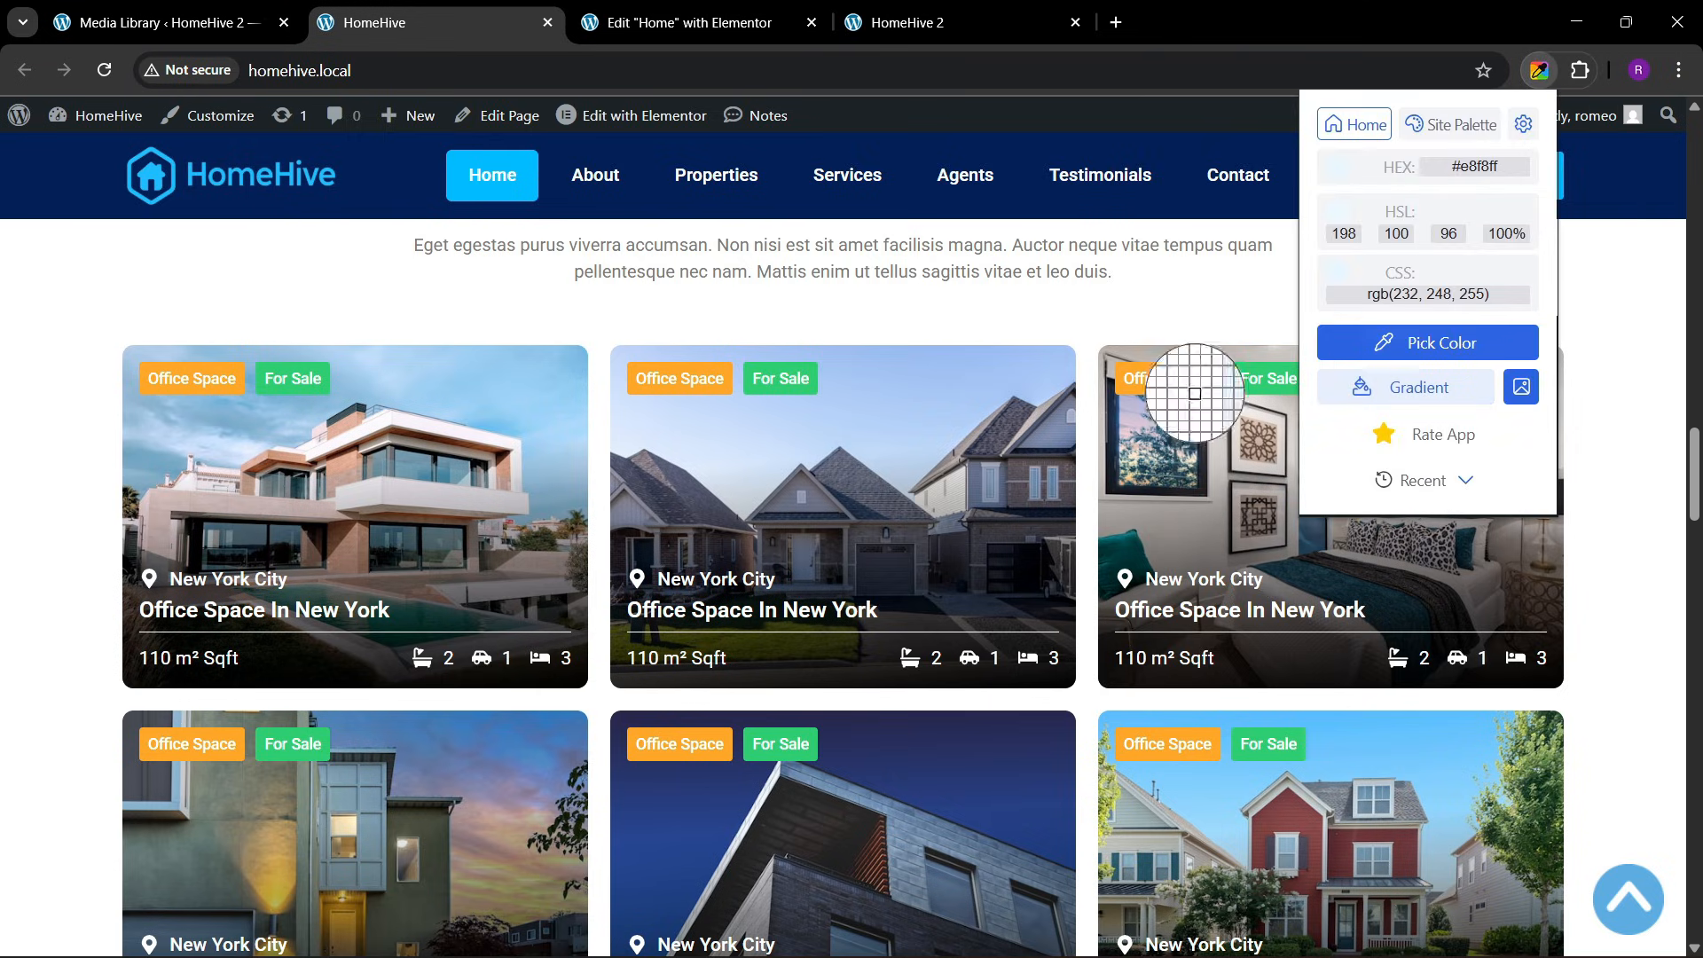
{"action": "left_click", "coordinate": [218, 391]}
{"action": "key", "text": "ctrl+Tab"}
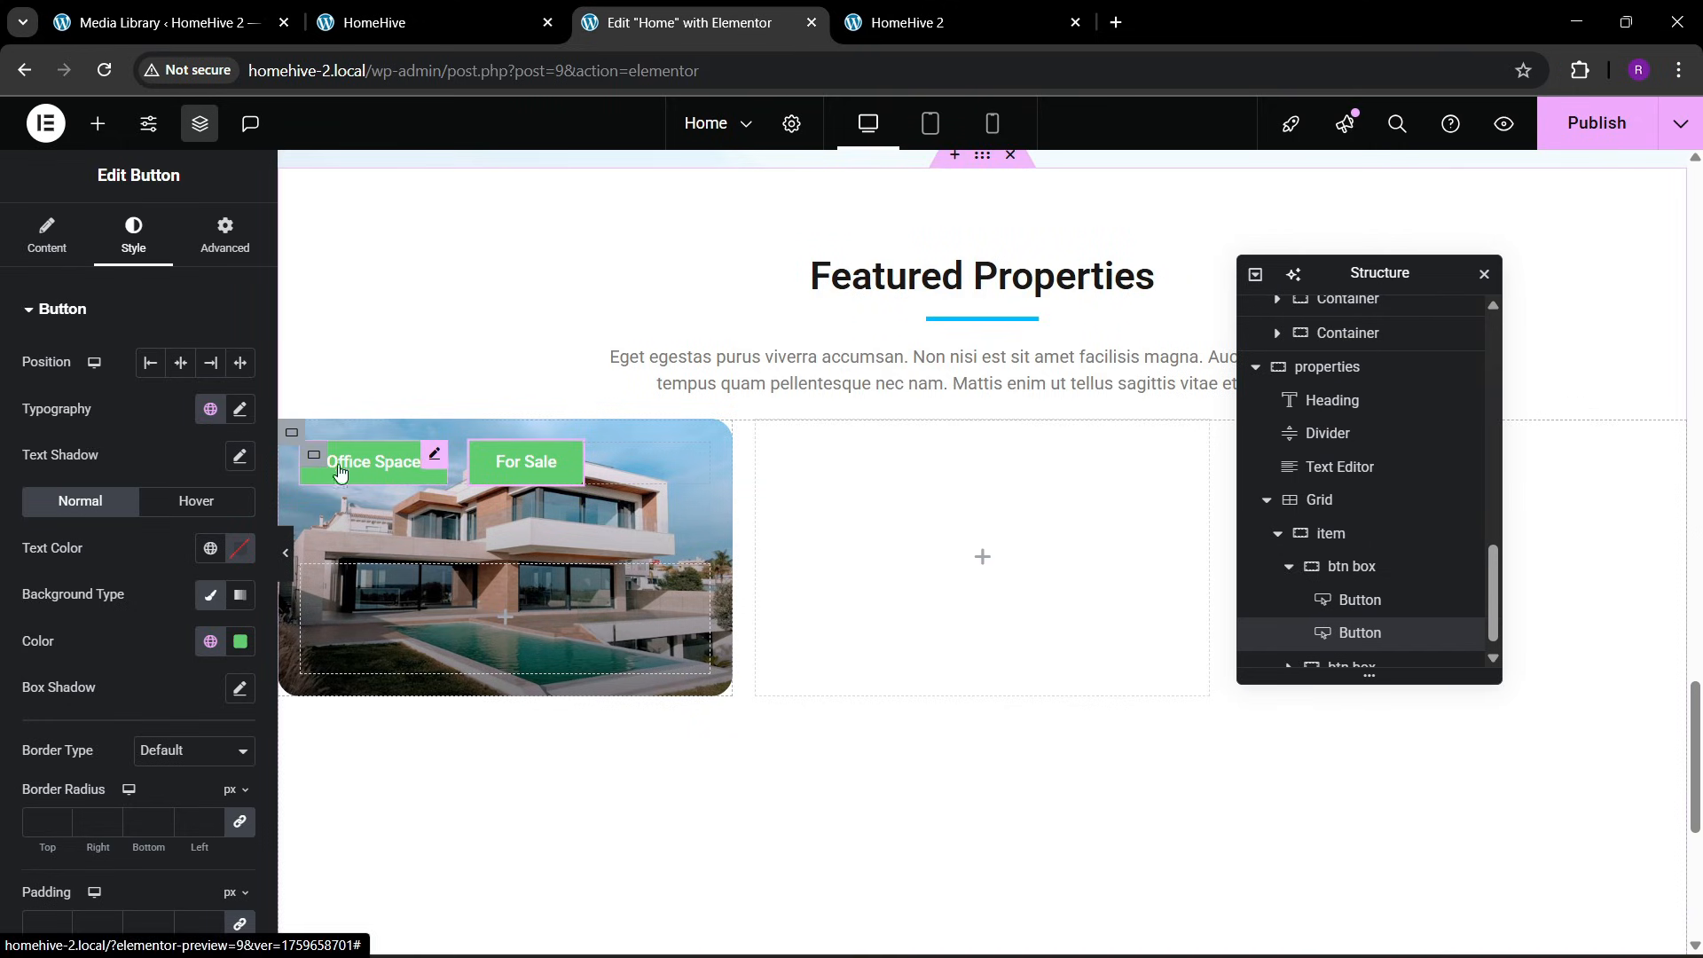
{"action": "scroll", "coordinate": [167, 557], "scroll_direction": "down", "scroll_amount": 1}
{"action": "left_click", "coordinate": [240, 531]}
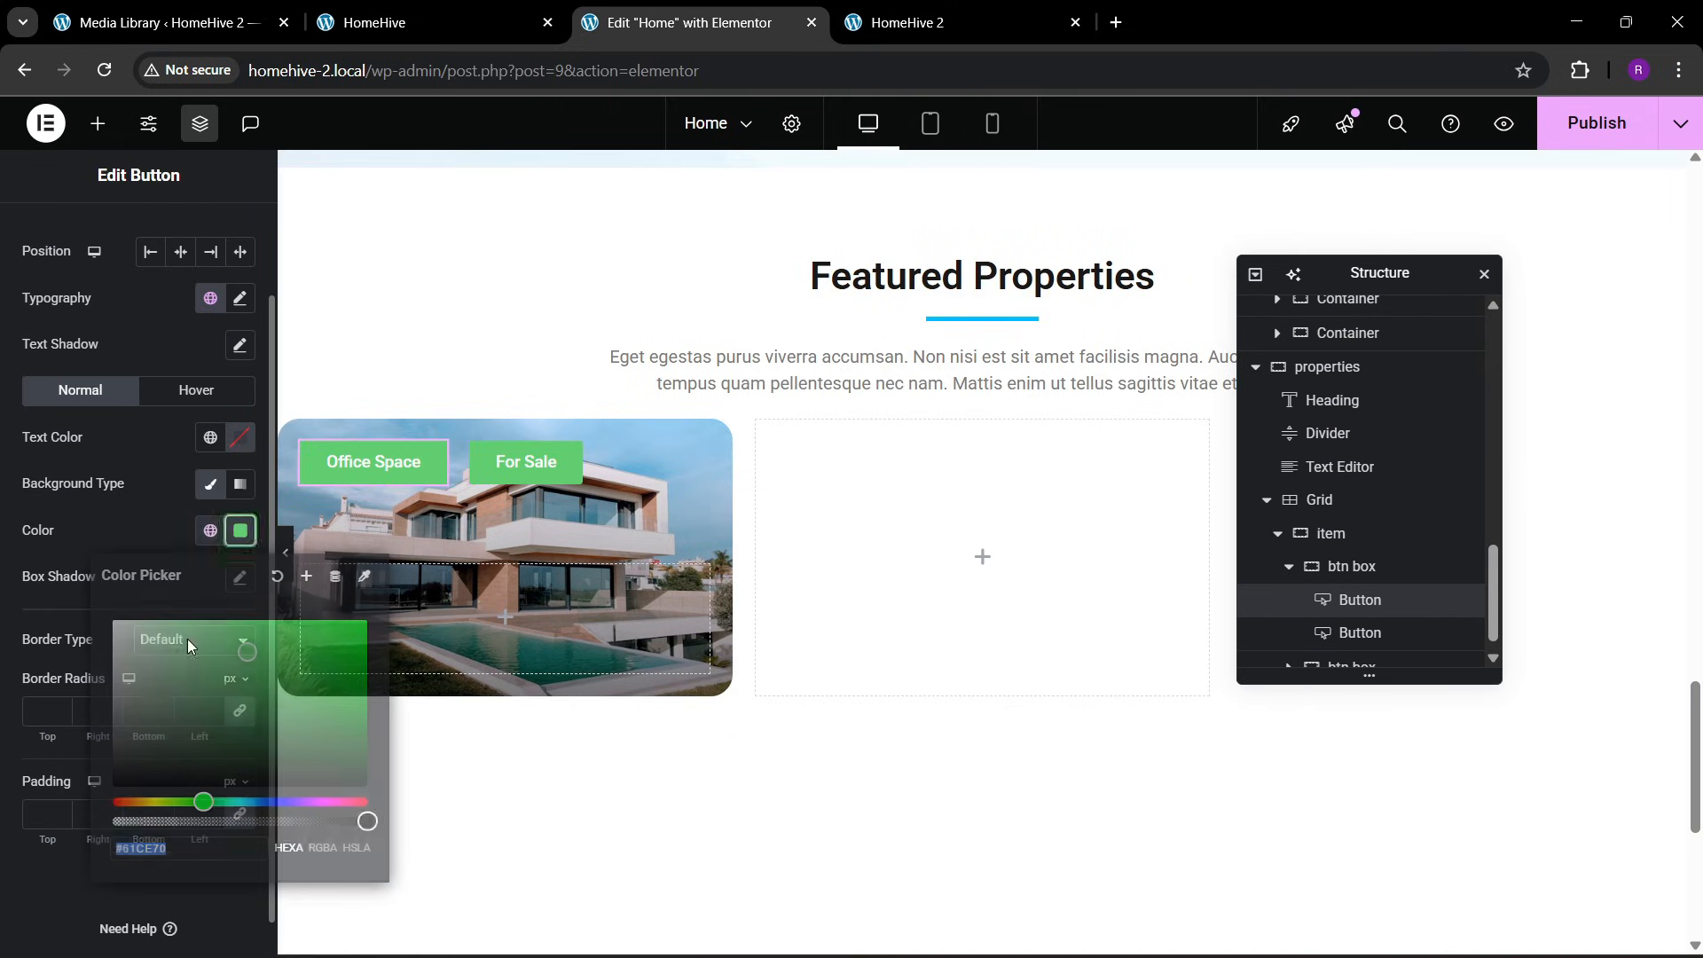
{"action": "left_click", "coordinate": [152, 534]}
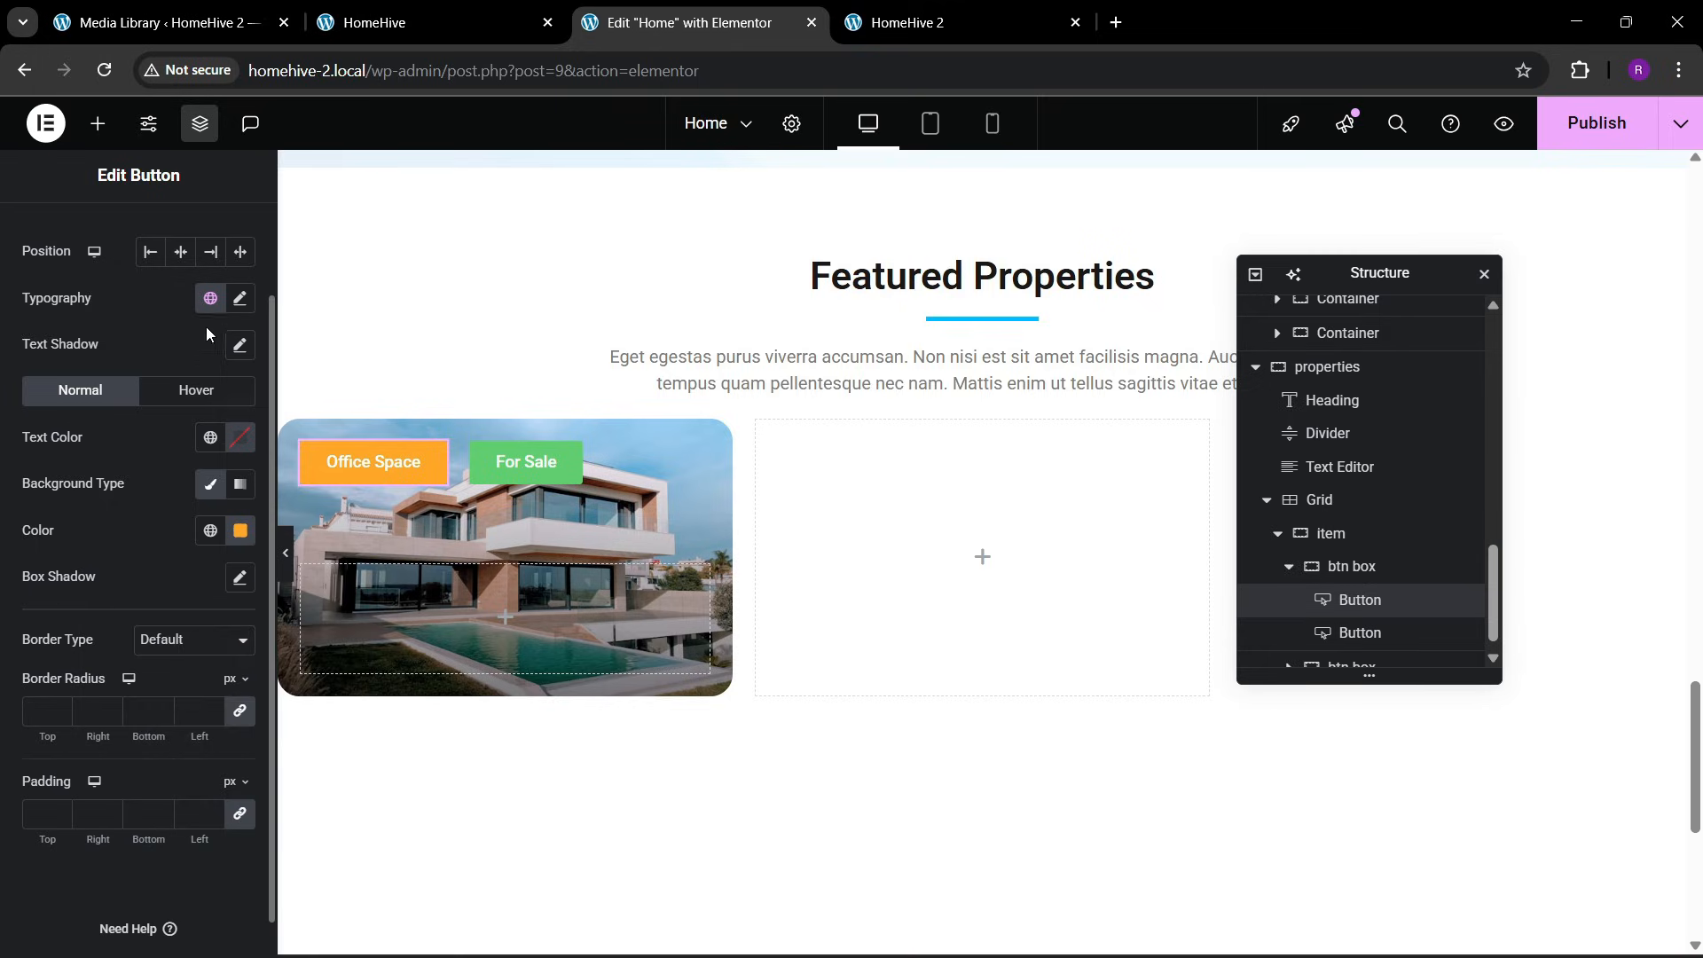
Set the Office Space button's padding to 8 px on all sides
{"action": "left_click", "coordinate": [55, 811]}
{"action": "left_click", "coordinate": [56, 811]}
{"action": "left_click", "coordinate": [56, 810]}
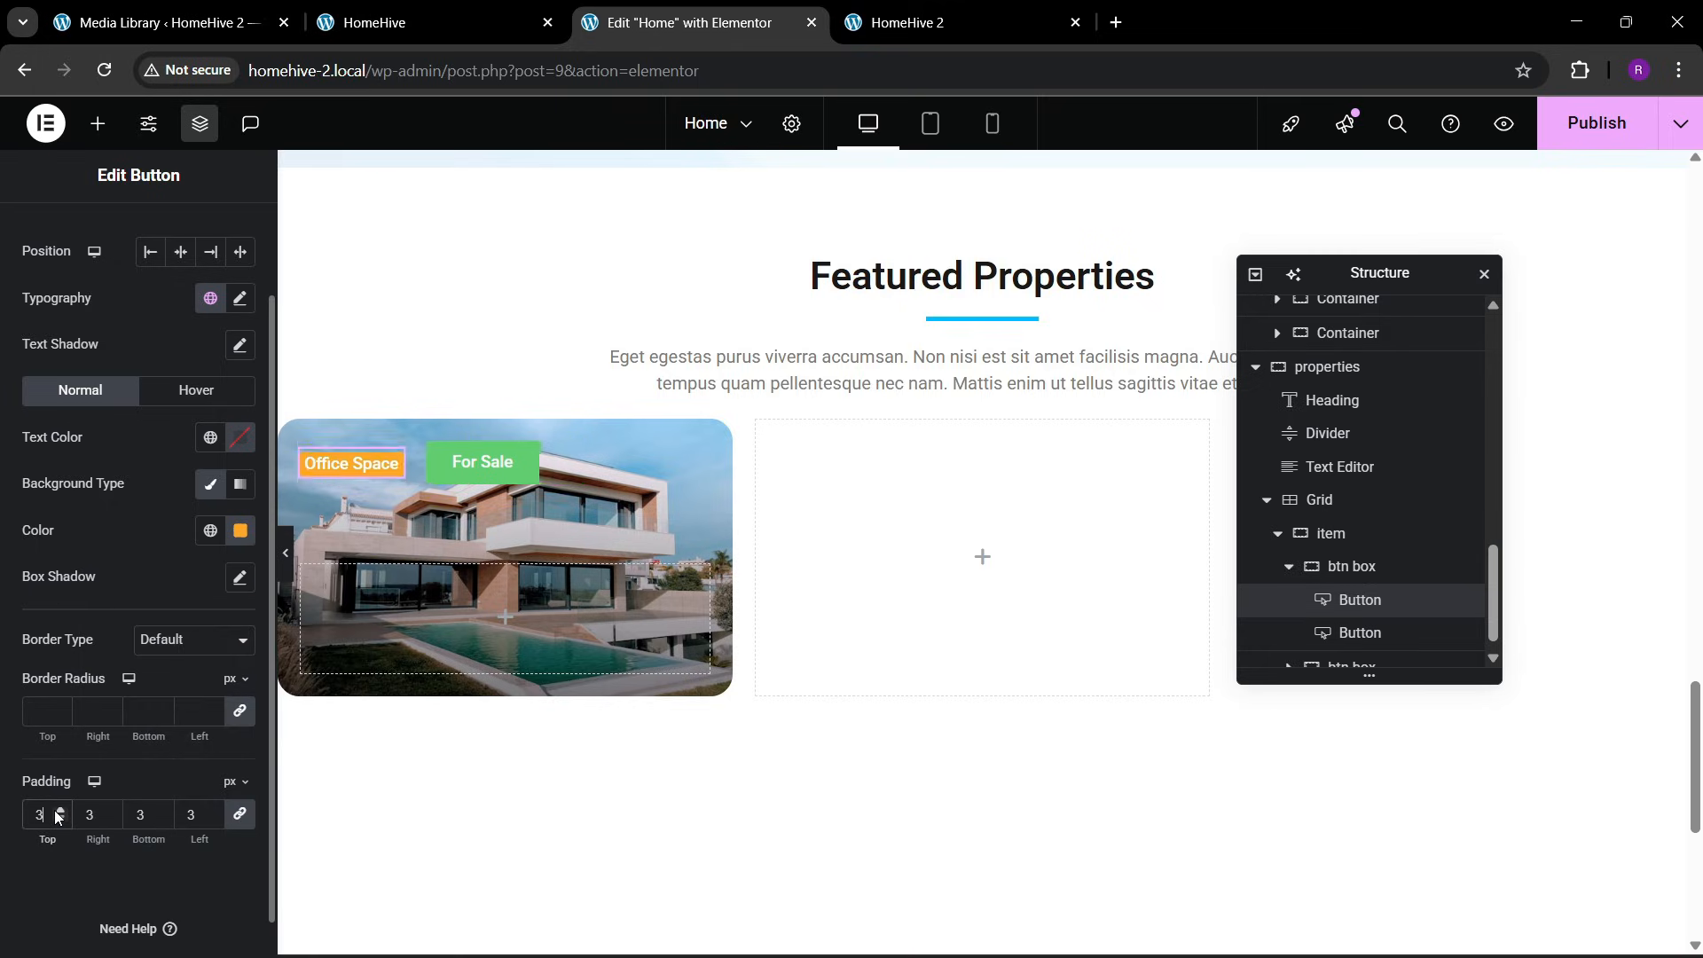
{"action": "left_click", "coordinate": [56, 810]}
{"action": "left_click", "coordinate": [56, 811]}
{"action": "left_click", "coordinate": [56, 810]}
{"action": "left_click", "coordinate": [55, 811]}
{"action": "left_click", "coordinate": [55, 812]}
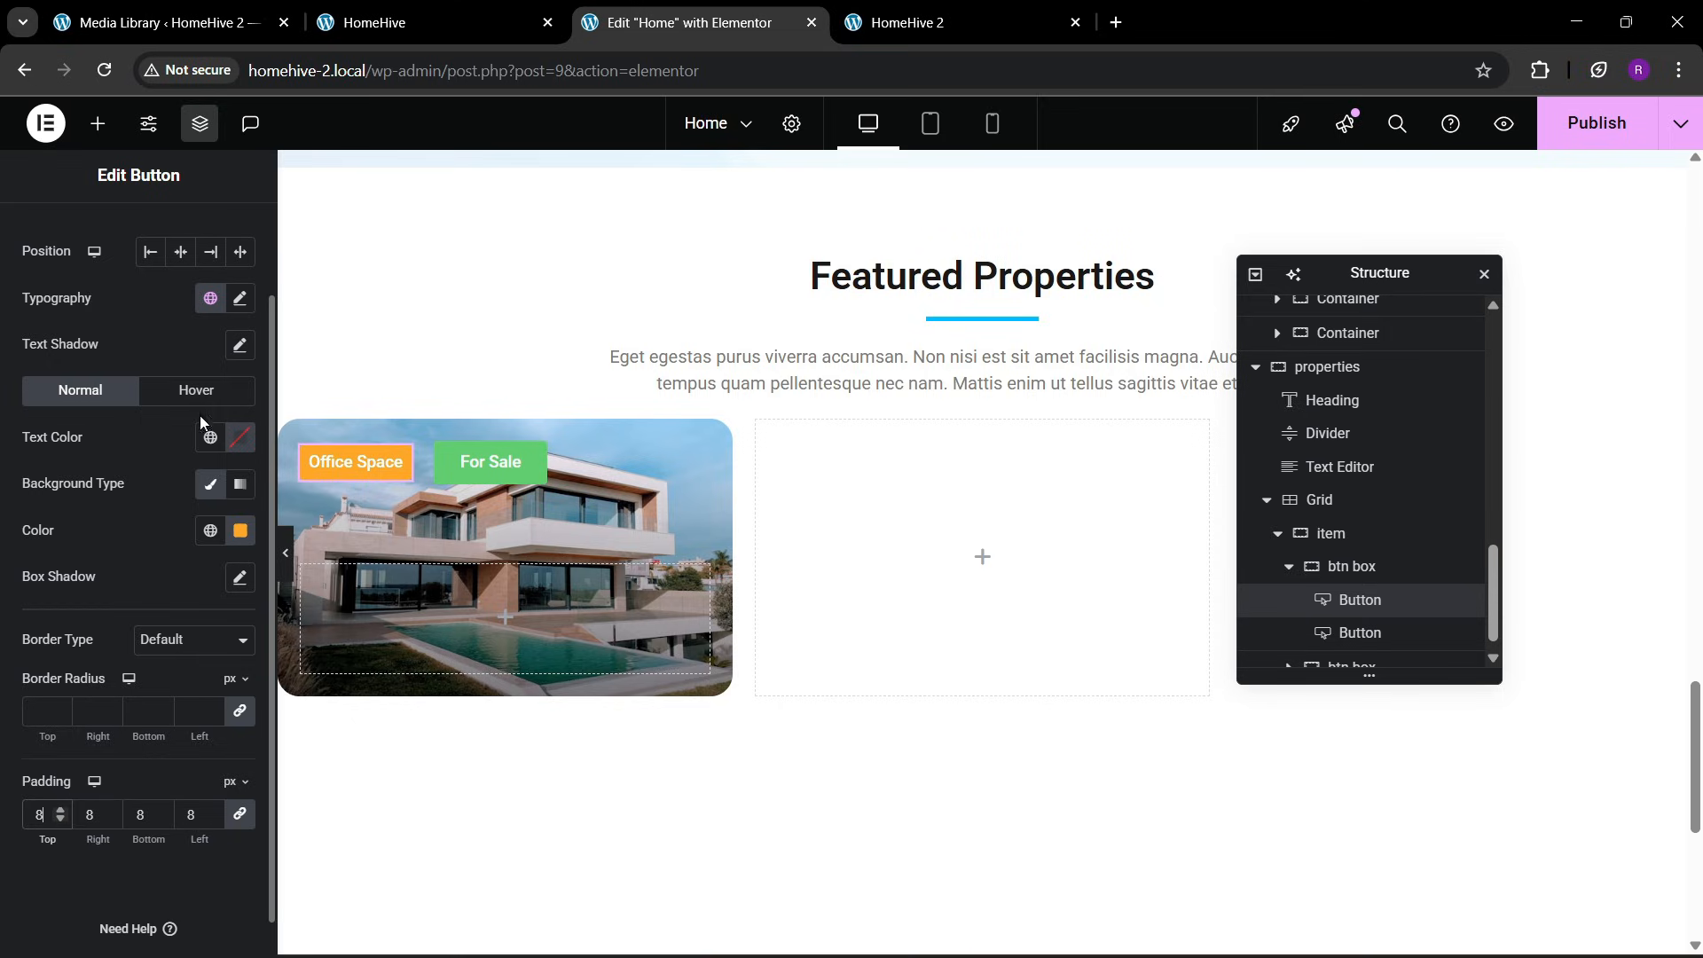
Set the Office Space button's typography size to 13 px
{"action": "left_click", "coordinate": [240, 298]}
{"action": "left_click", "coordinate": [230, 473]}
{"action": "left_click", "coordinate": [230, 474]}
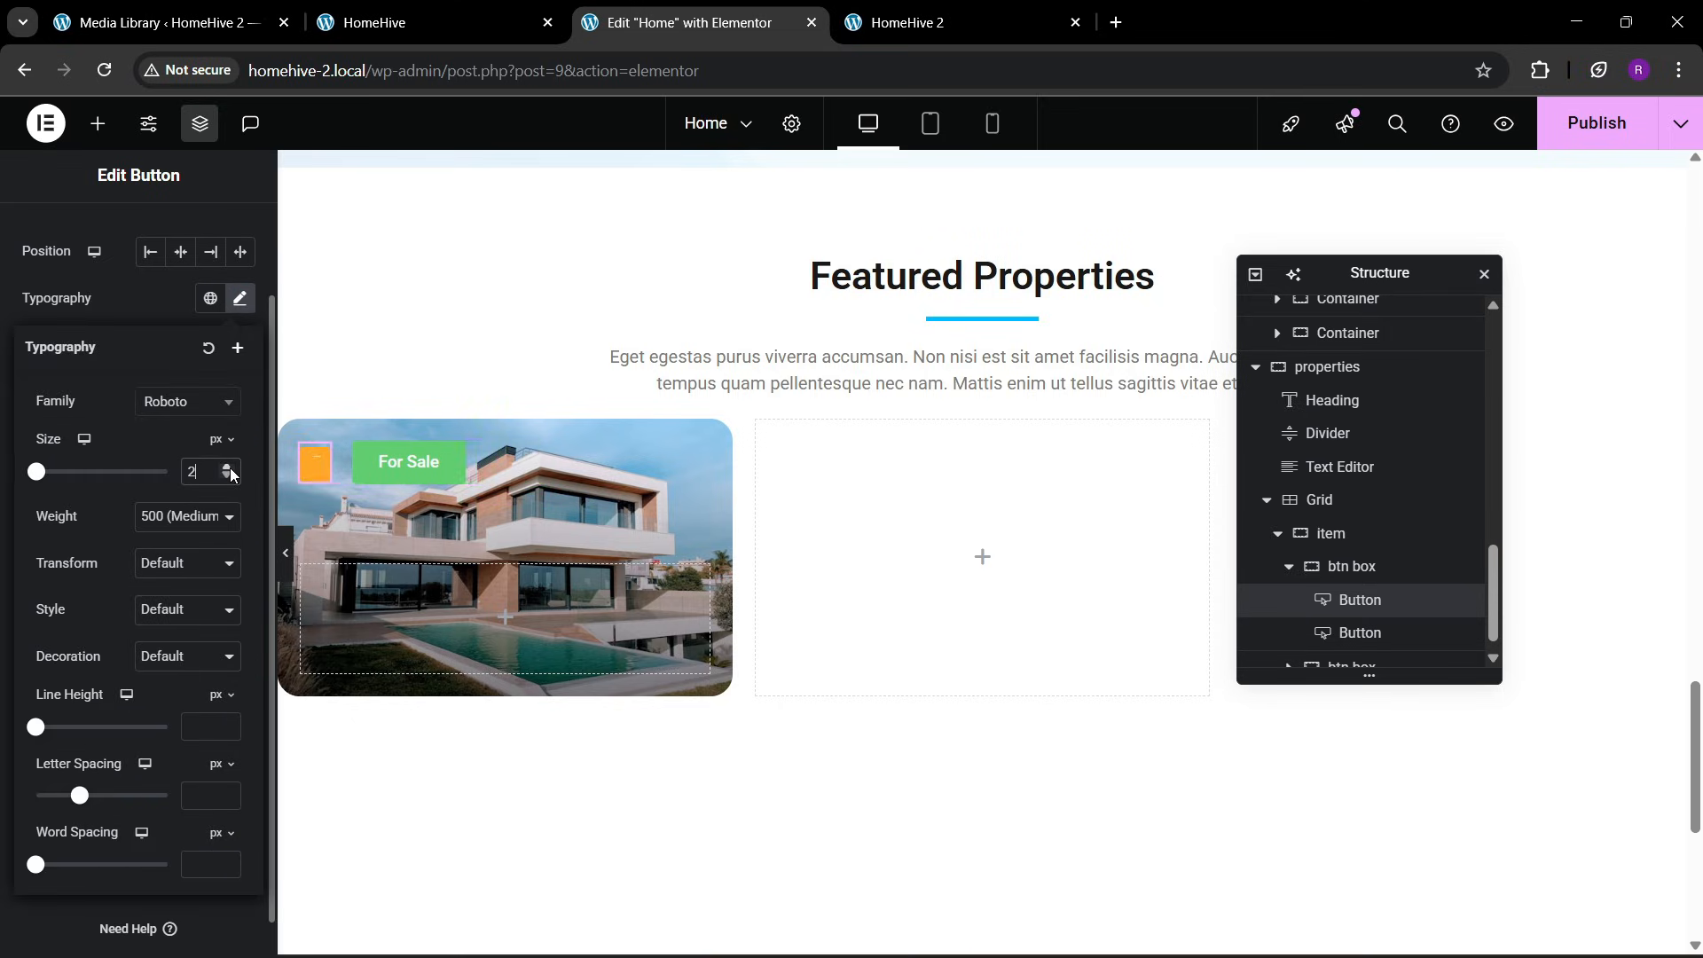
{"action": "left_click", "coordinate": [229, 473]}
{"action": "left_click", "coordinate": [230, 473]}
{"action": "left_click", "coordinate": [230, 474]}
{"action": "left_click", "coordinate": [230, 473]}
{"action": "left_click", "coordinate": [229, 474]}
{"action": "left_click", "coordinate": [230, 474]}
{"action": "left_click", "coordinate": [229, 474]}
{"action": "left_click", "coordinate": [229, 473]}
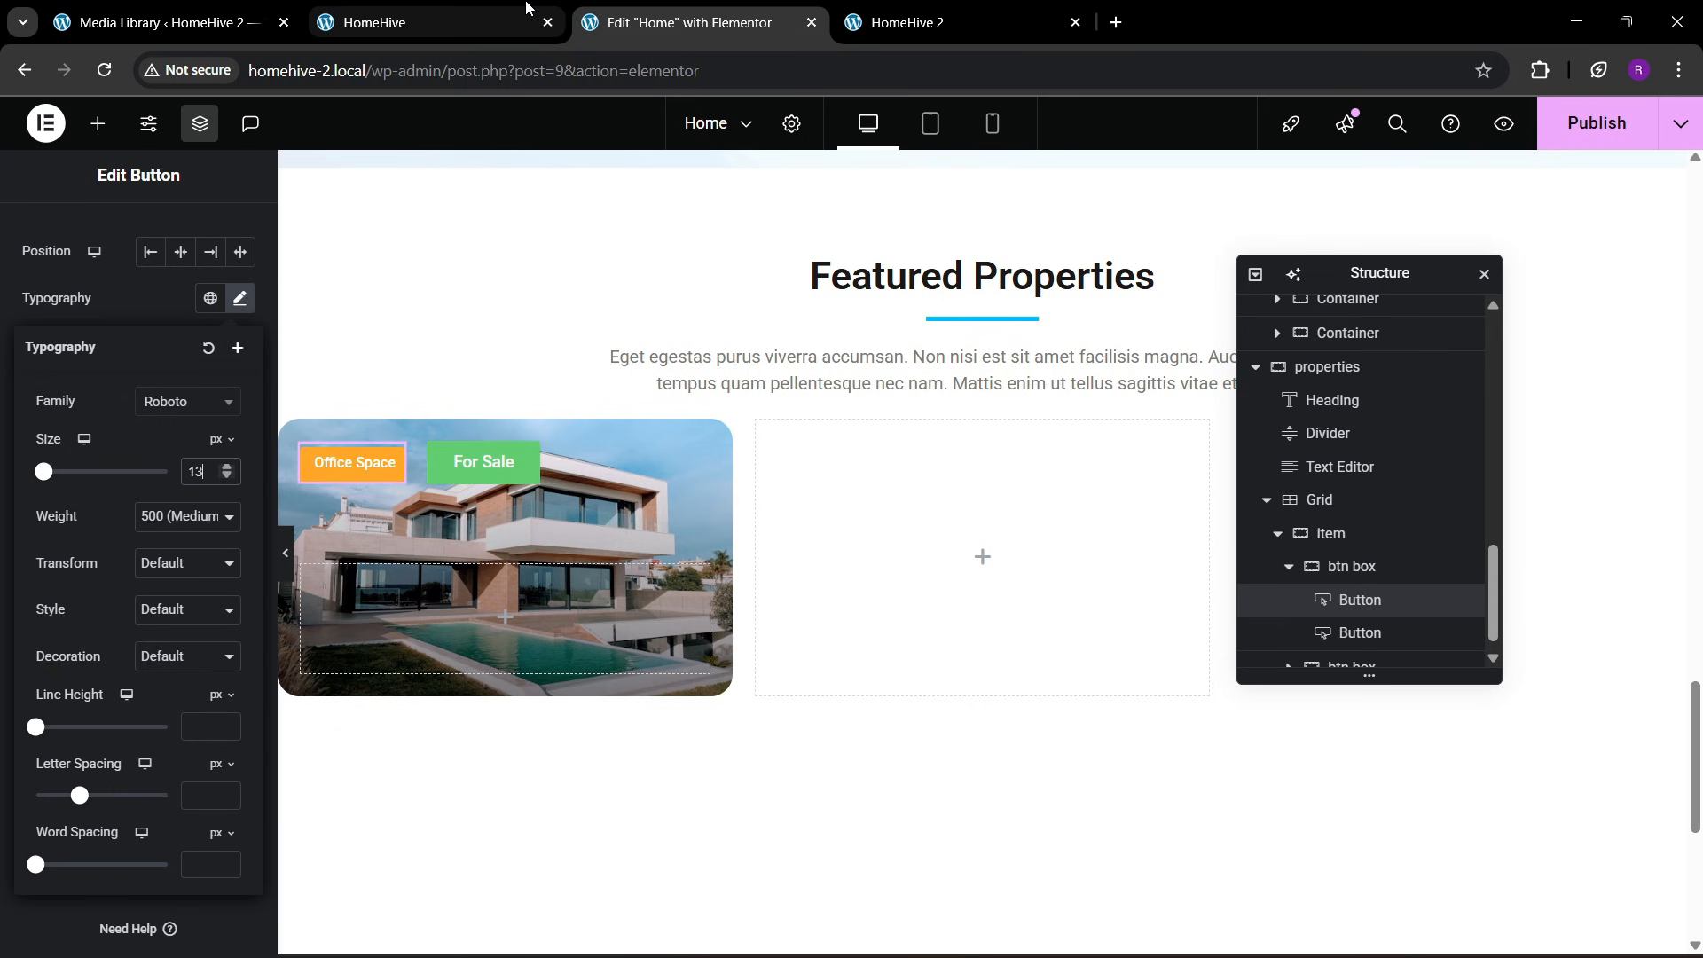
Sample the green of the reference page's For Sale label and set the For Sale button's background color to #2ecc71
{"action": "left_click", "coordinate": [425, 22]}
{"action": "left_click", "coordinate": [1540, 70]}
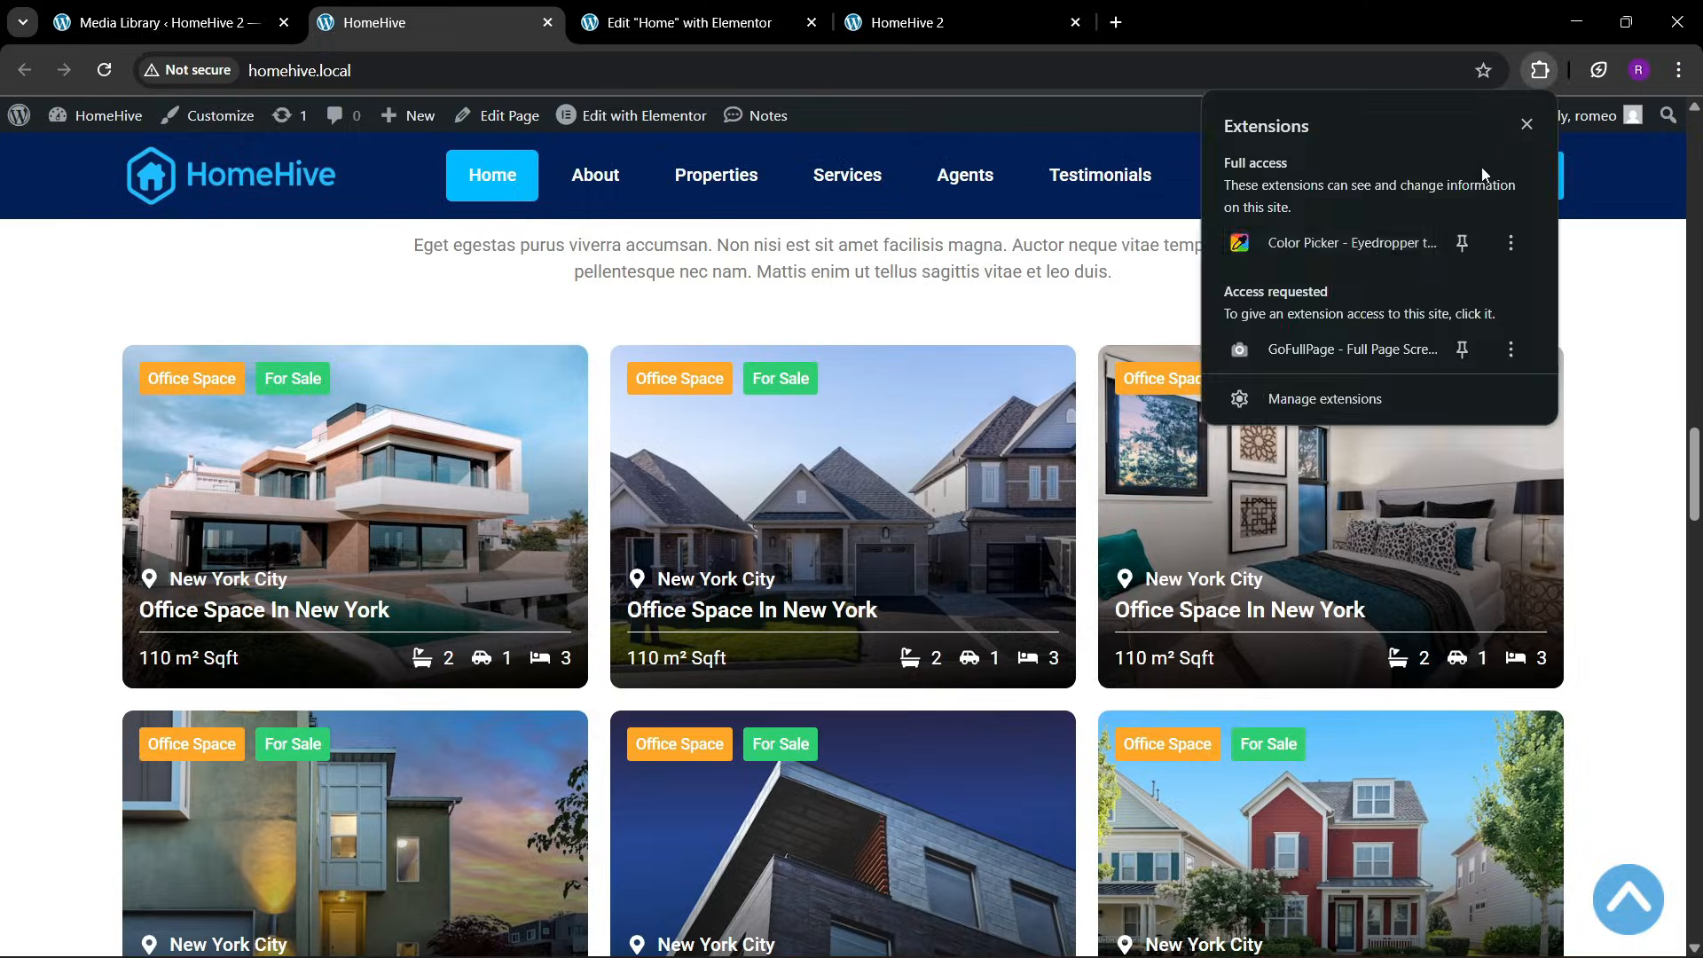
{"action": "left_click", "coordinate": [1348, 242]}
{"action": "left_click", "coordinate": [1348, 351]}
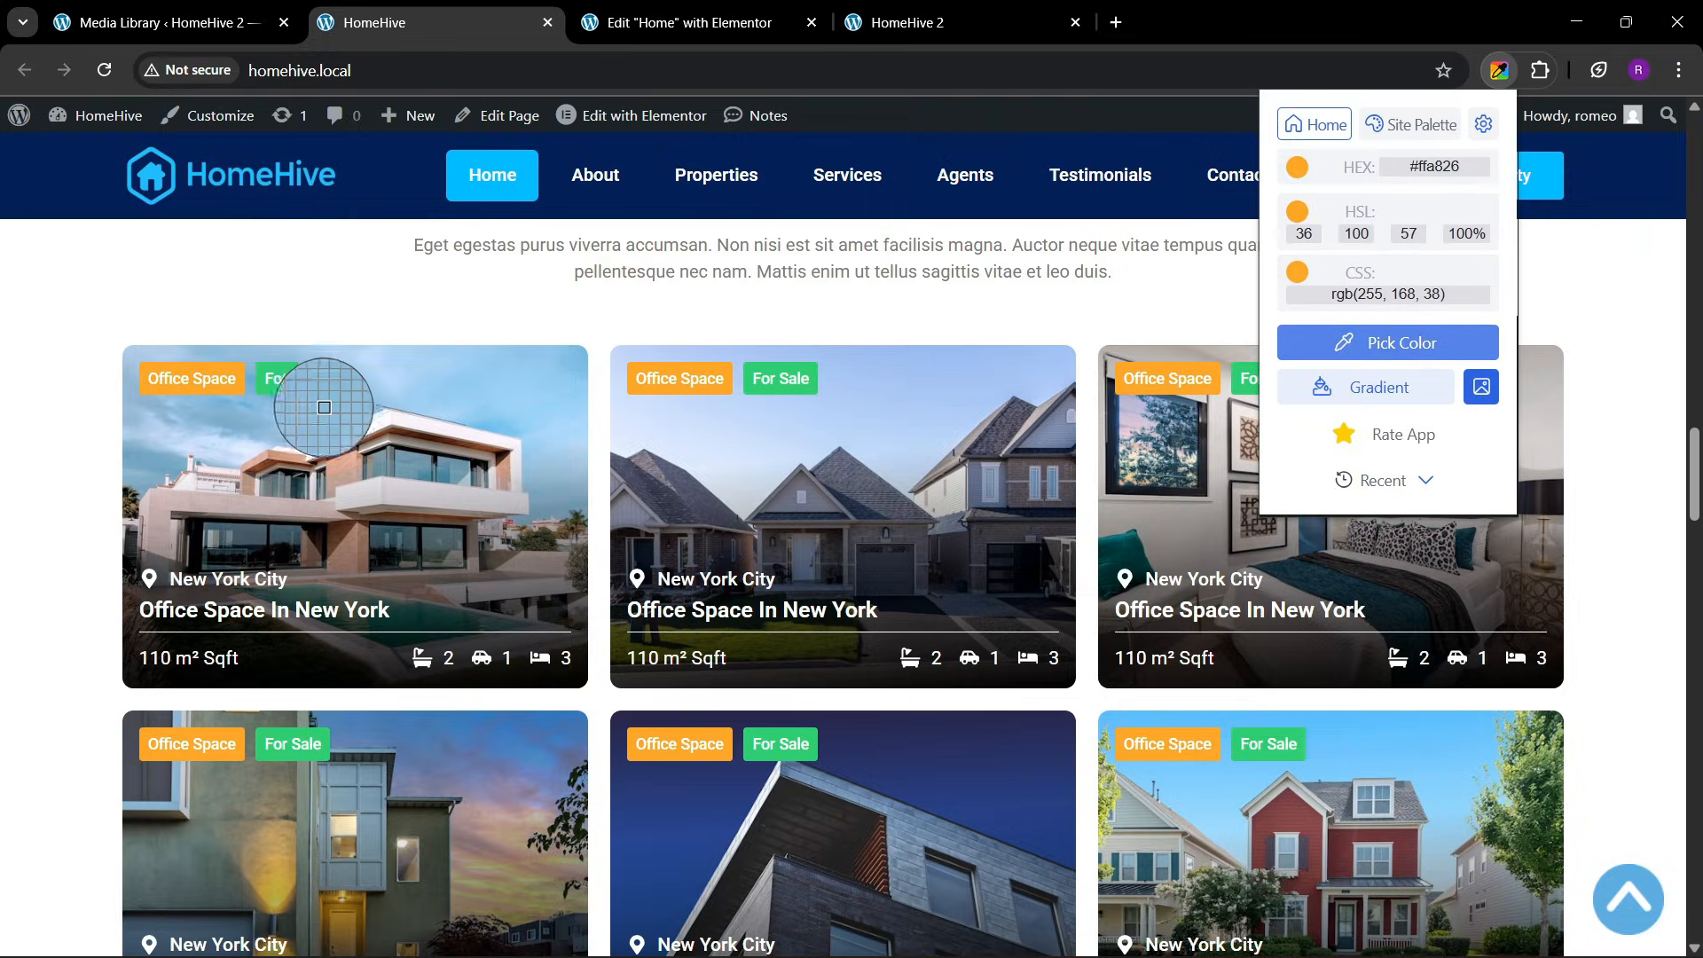
{"action": "left_click", "coordinate": [311, 385]}
{"action": "key", "text": "ctrl+Tab"}
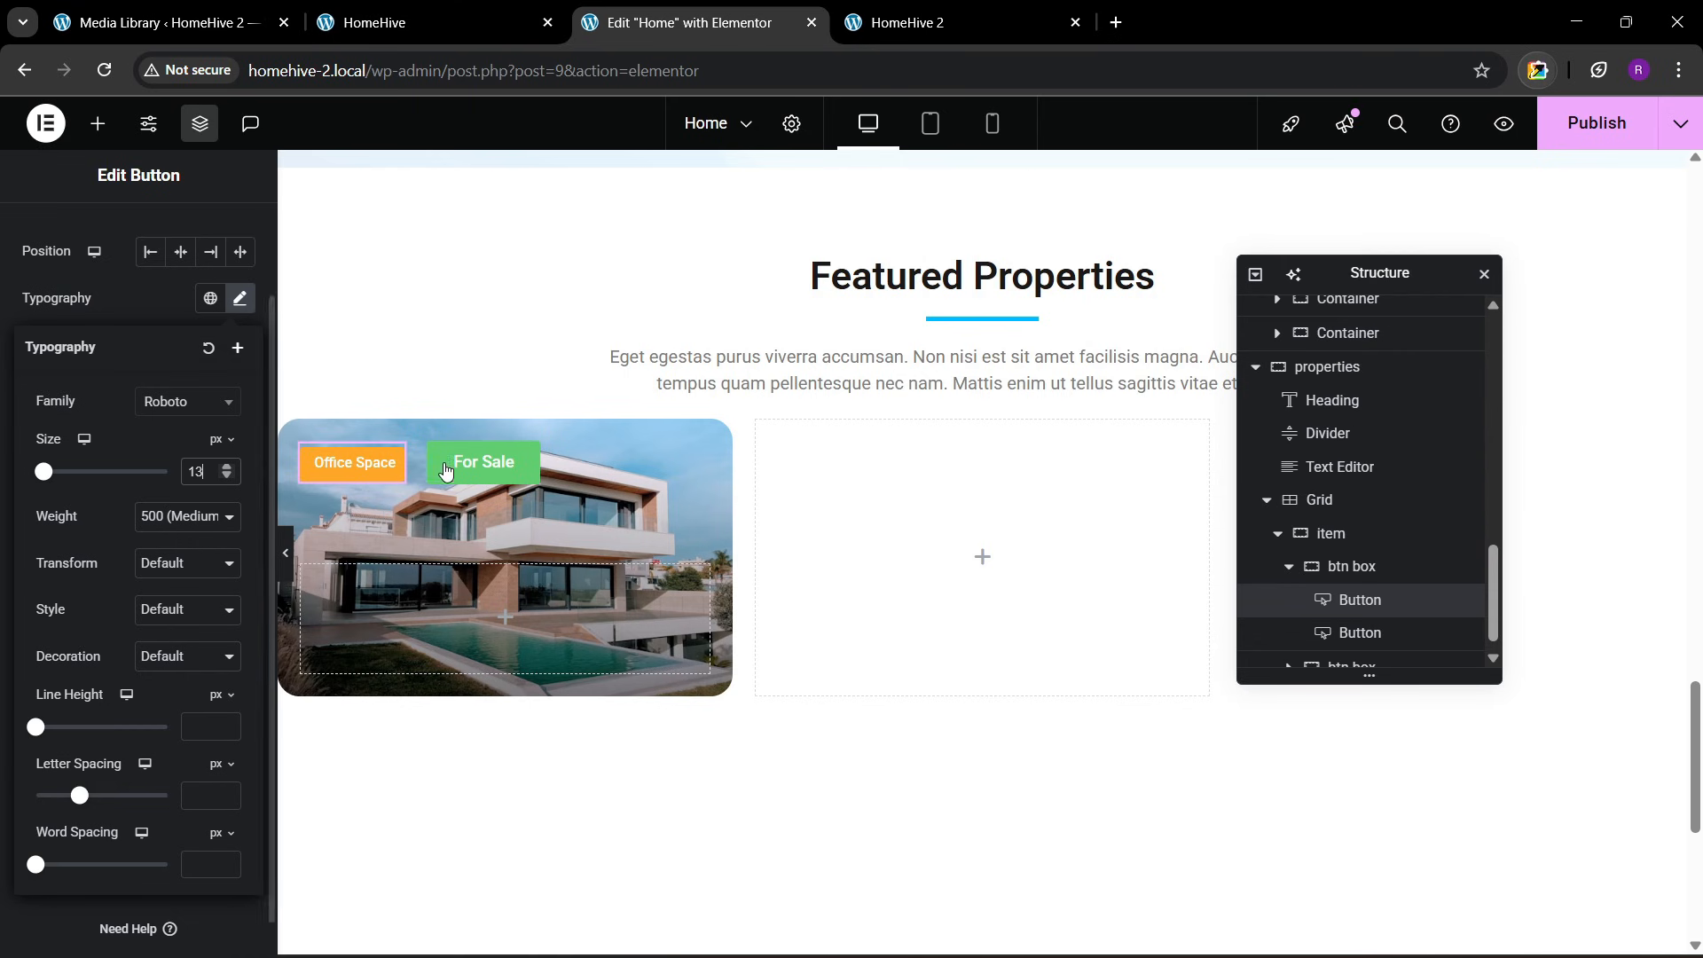
{"action": "left_click", "coordinate": [519, 468]}
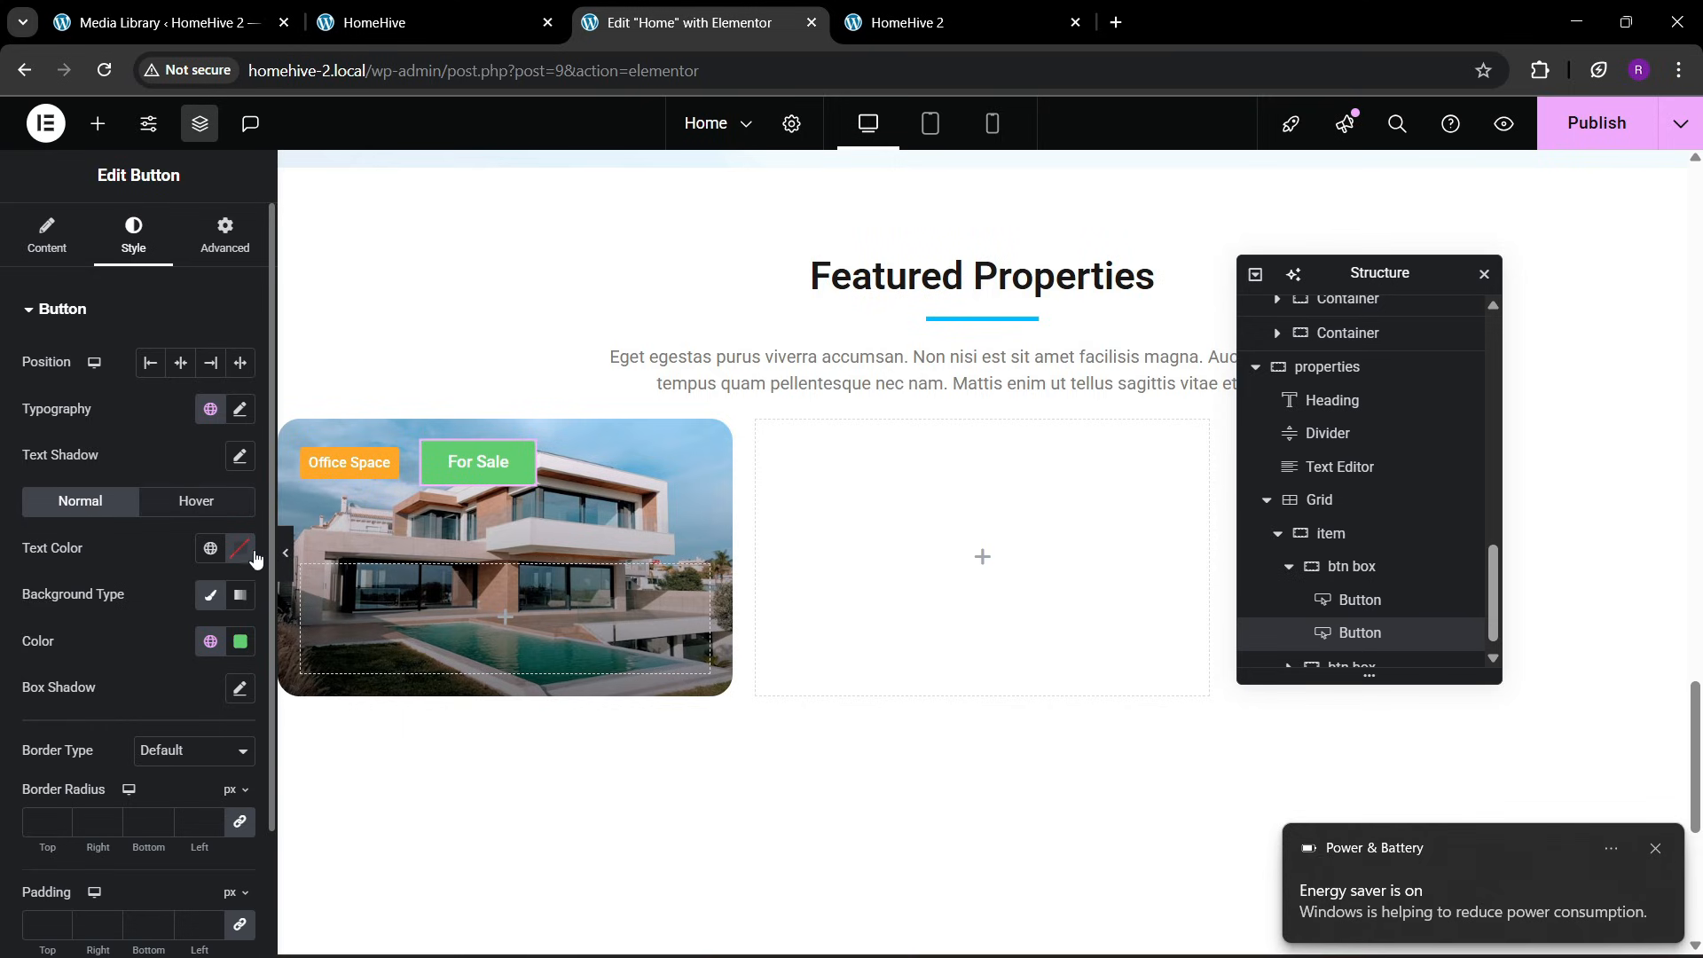
{"action": "left_click", "coordinate": [240, 641]}
{"action": "key", "text": "ctrl+v"}
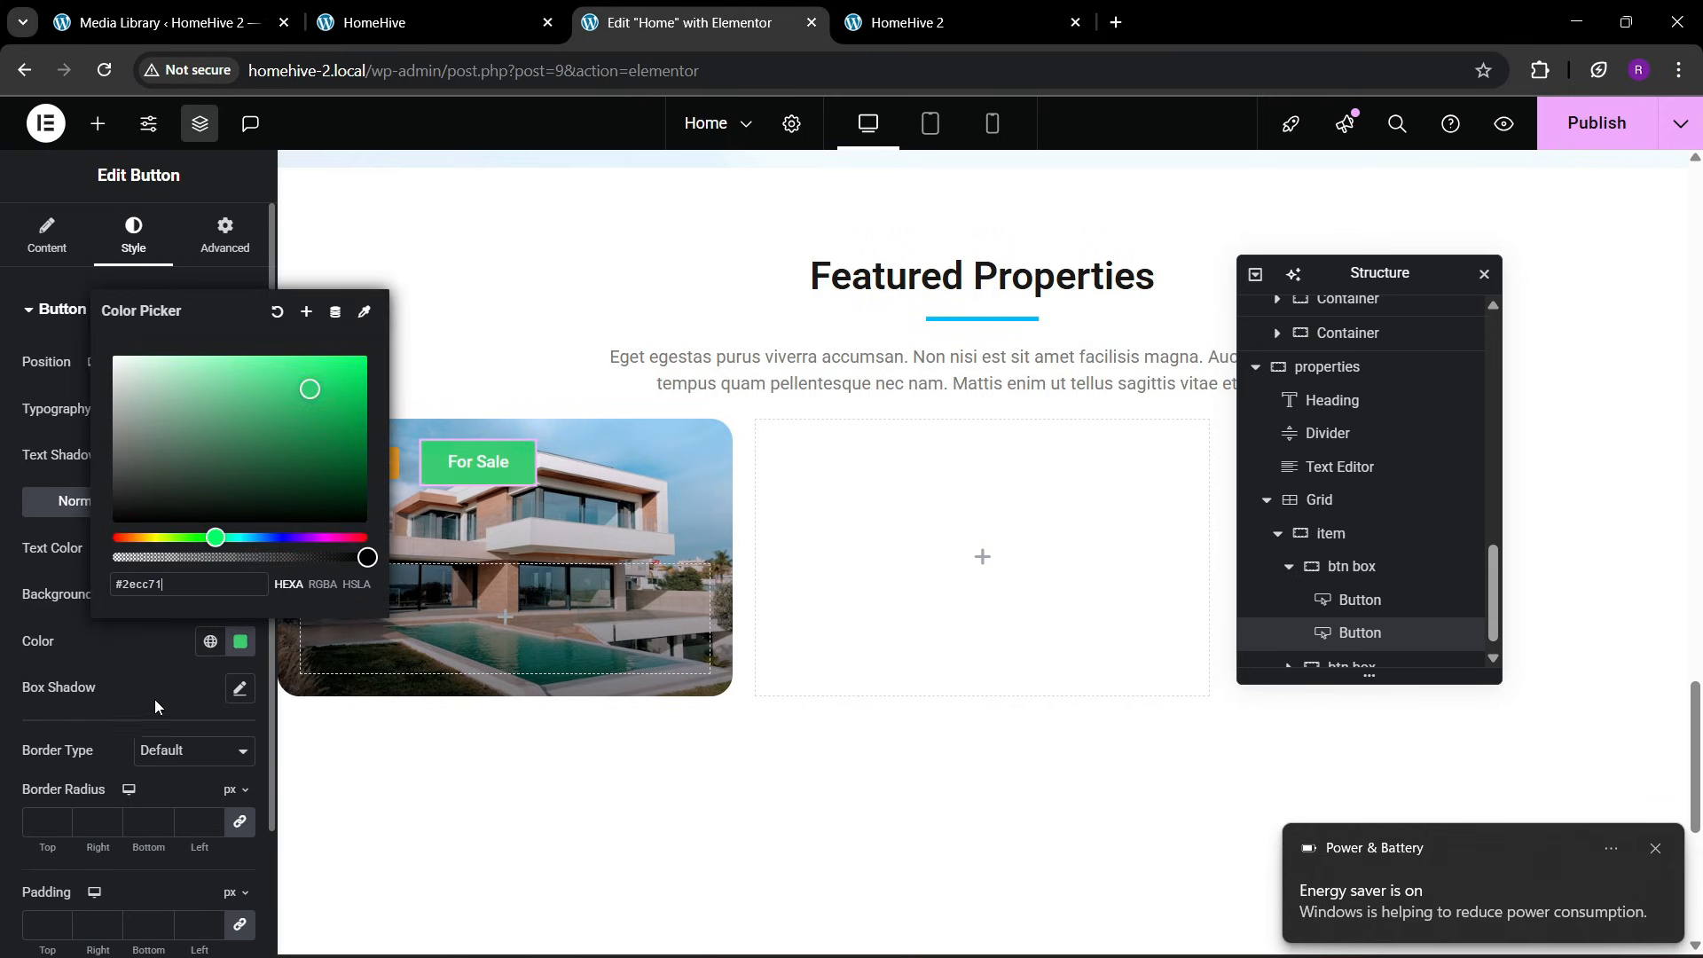
{"action": "left_click", "coordinate": [145, 676]}
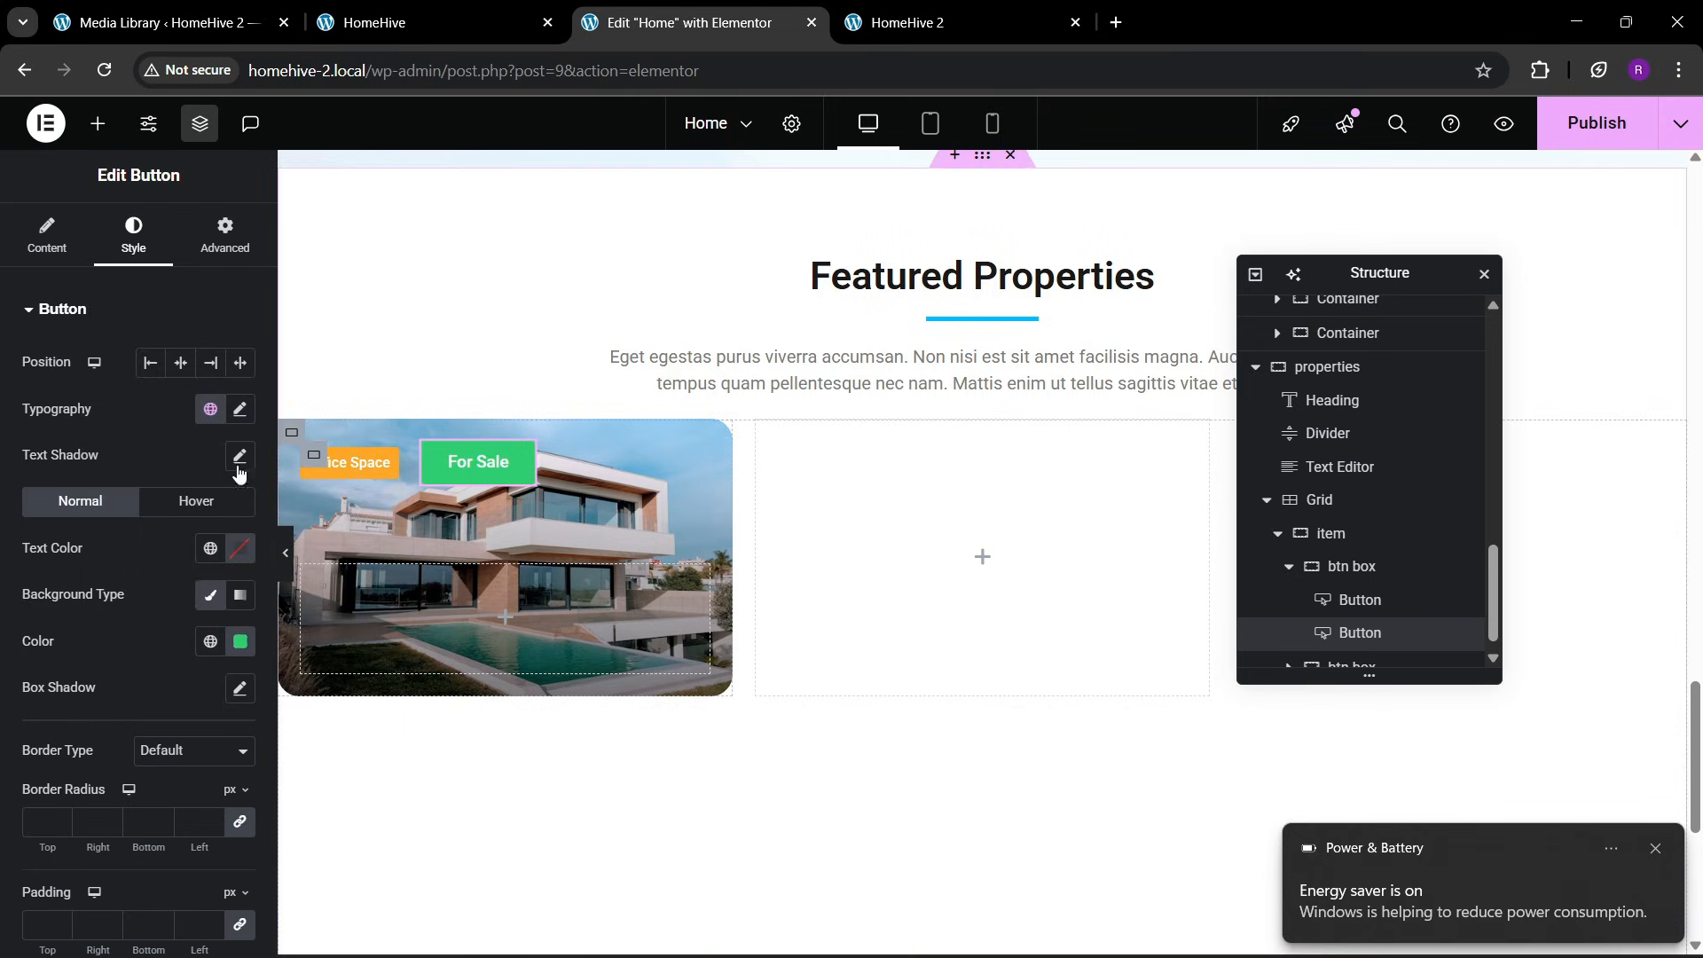
Copy the Office Space button and paste its style onto the For Sale button
{"action": "right_click", "coordinate": [352, 477]}
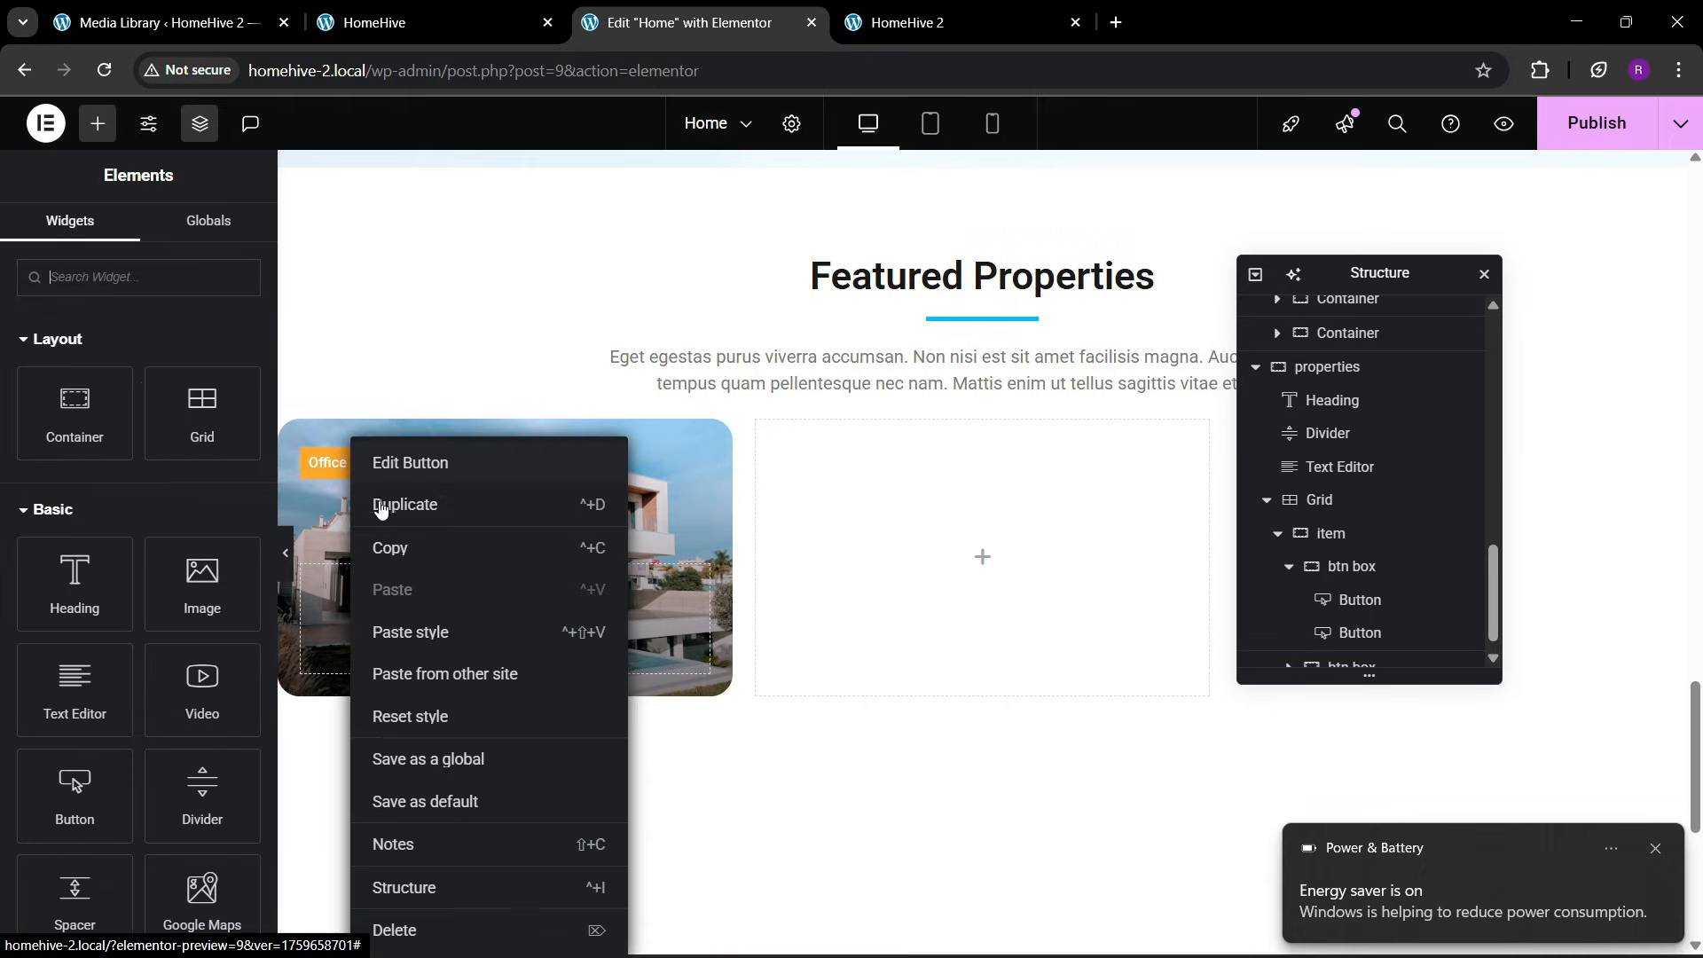
{"action": "left_click", "coordinate": [390, 543]}
{"action": "right_click", "coordinate": [444, 439]}
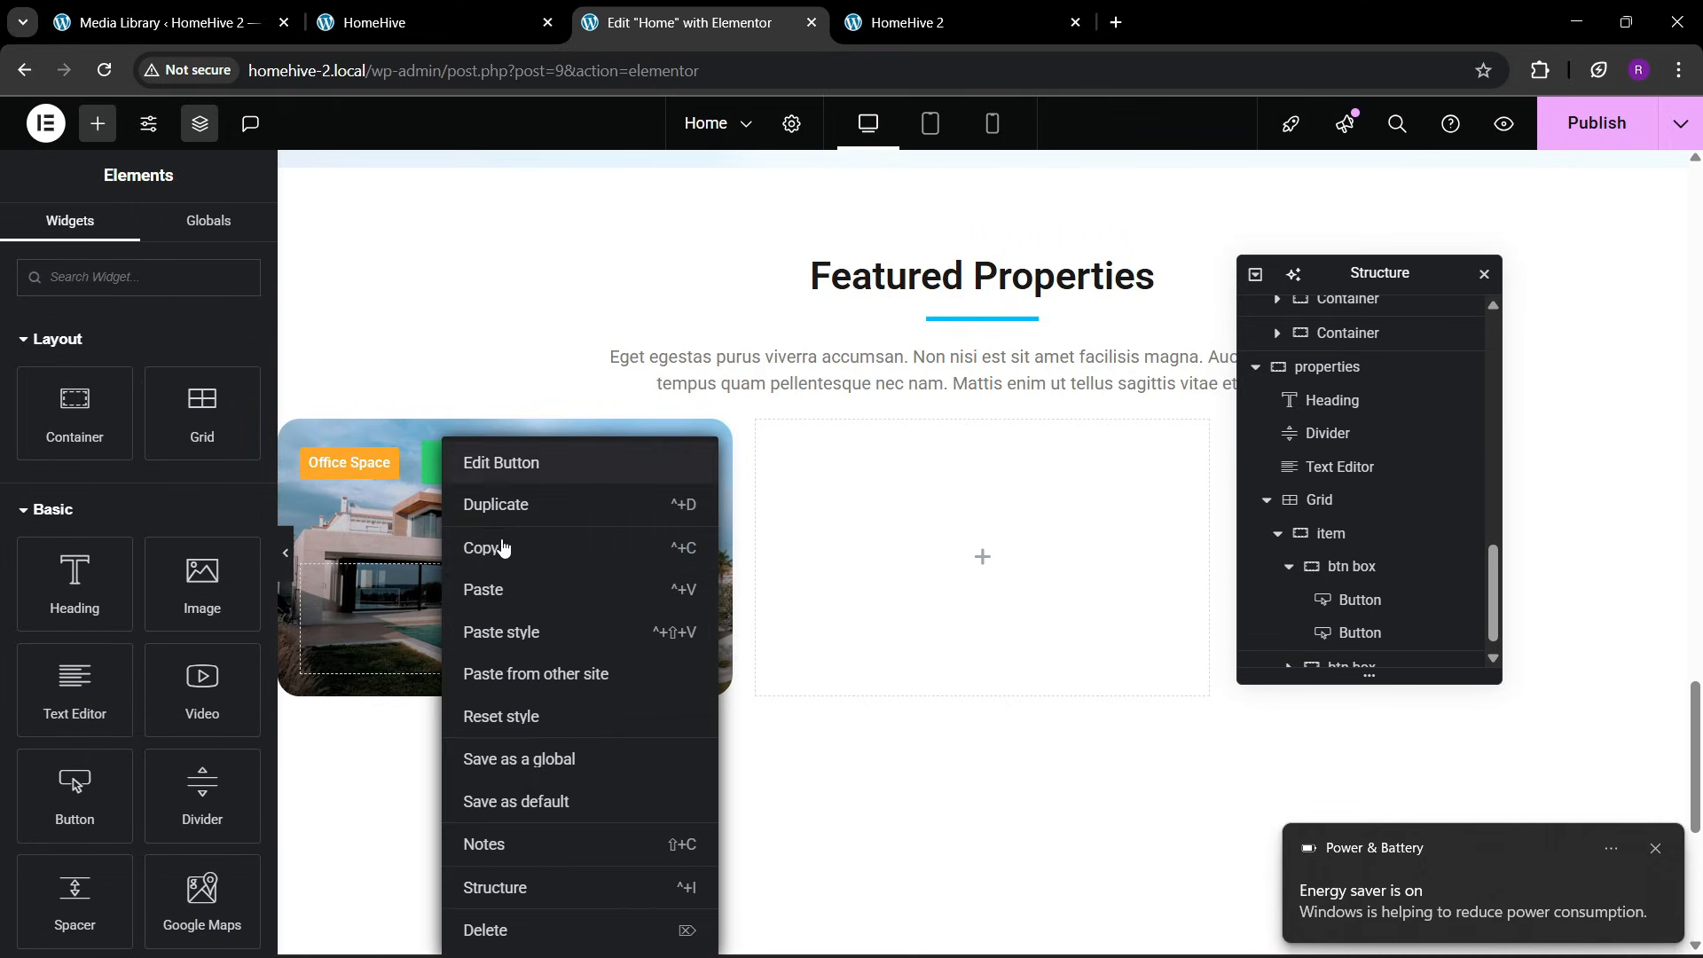
{"action": "left_click", "coordinate": [503, 629]}
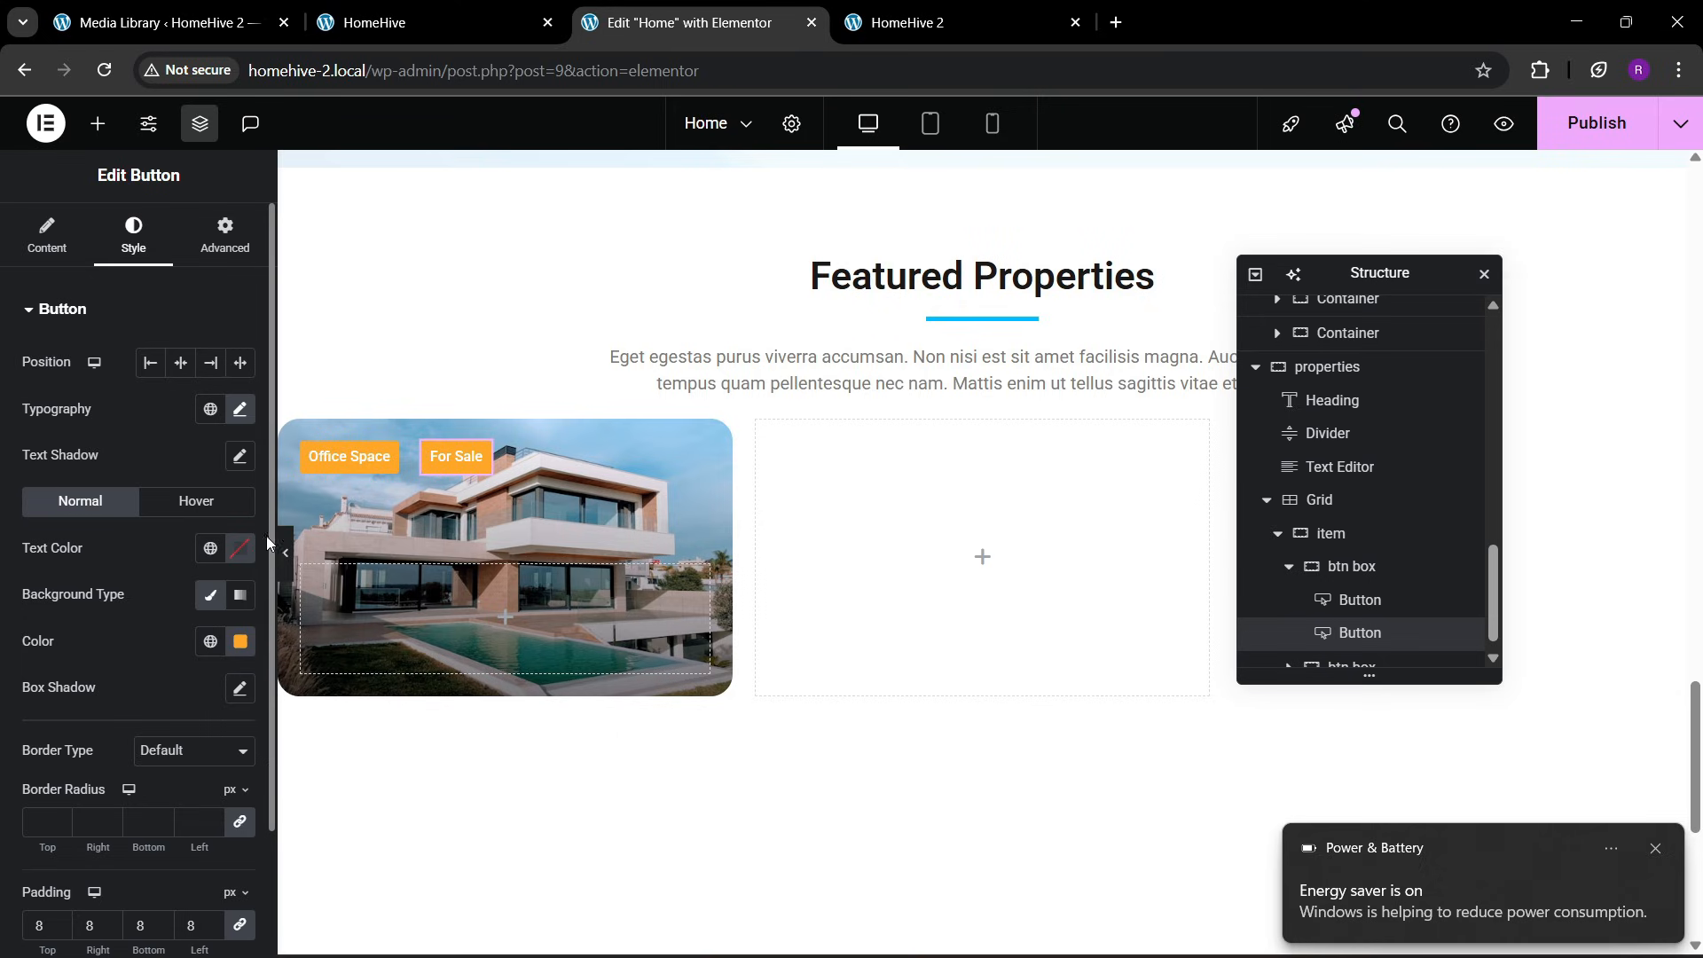
Give the For Sale button the green background color #2ECC71, picked from the reference page's For Sale label
{"action": "left_click", "coordinate": [239, 641]}
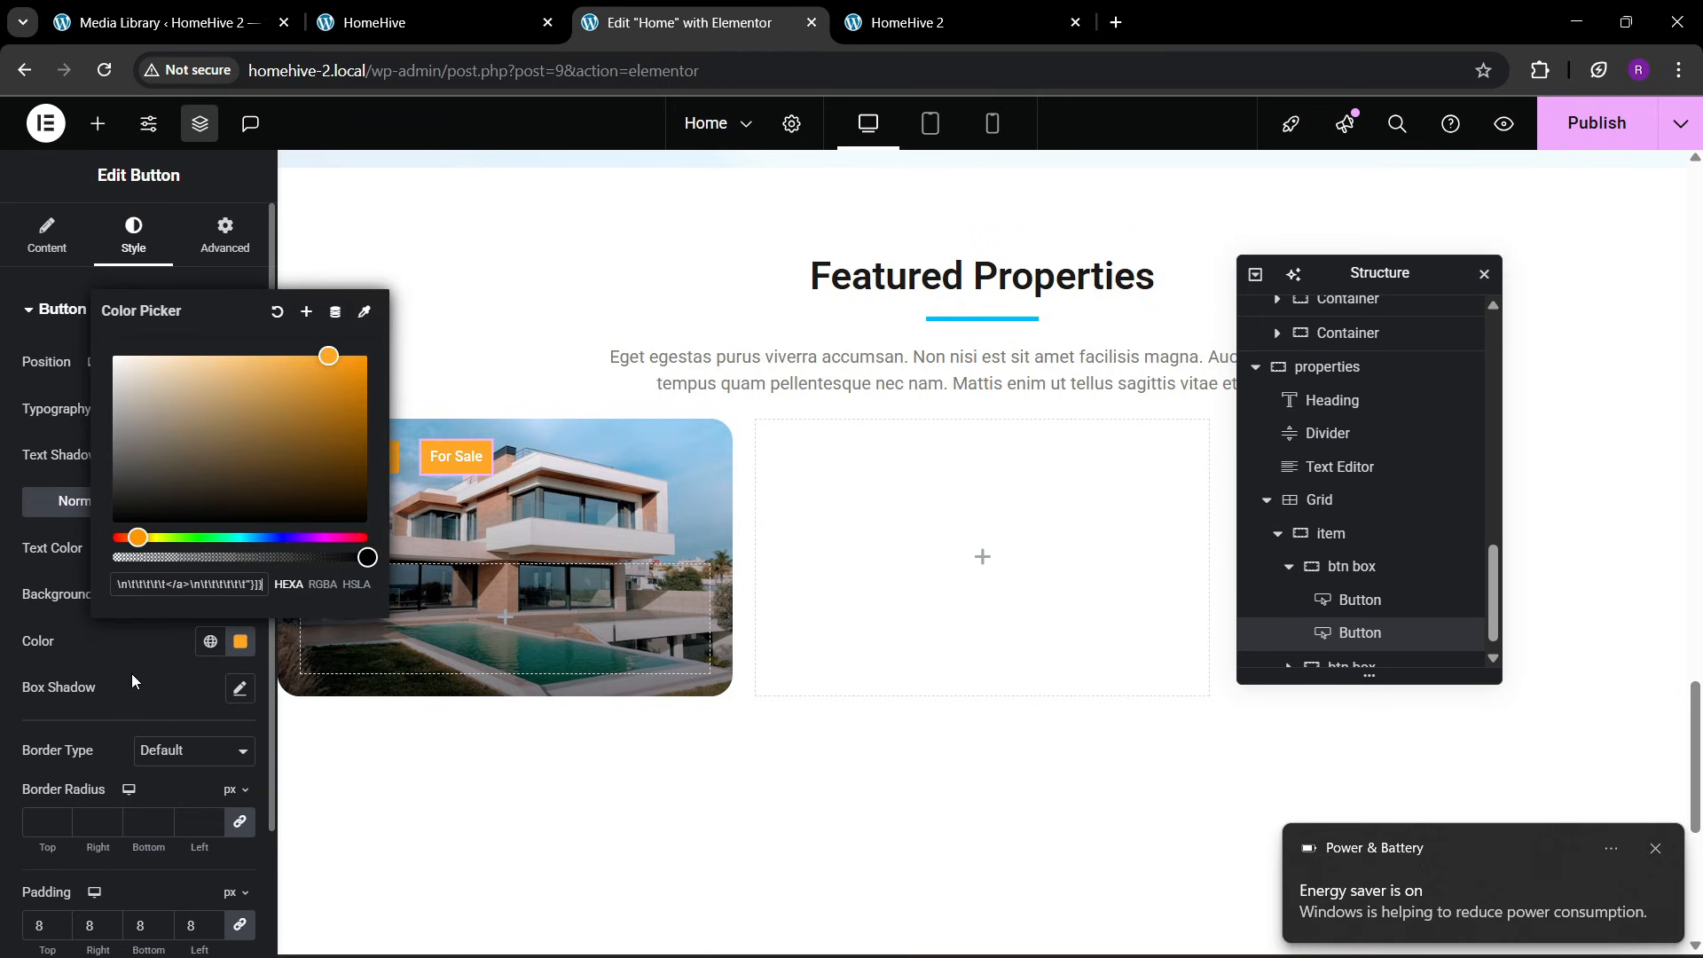
{"action": "left_click", "coordinate": [470, 28]}
{"action": "left_click", "coordinate": [1539, 71]}
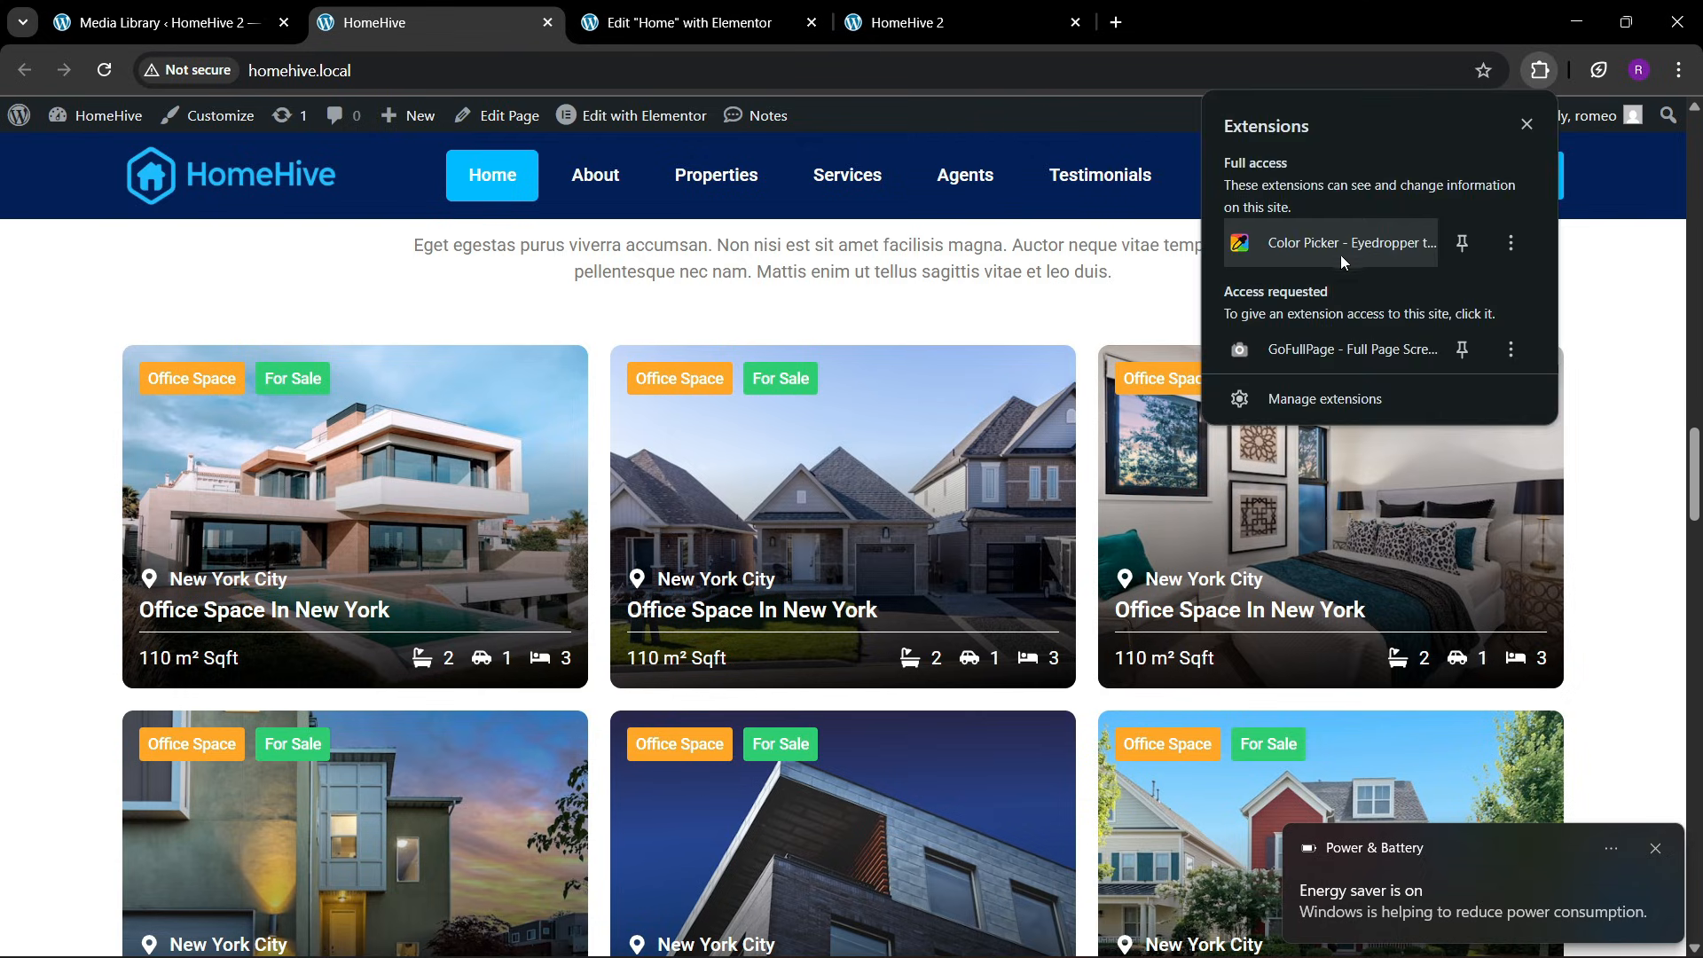
{"action": "left_click", "coordinate": [1339, 249]}
{"action": "left_click", "coordinate": [1330, 344]}
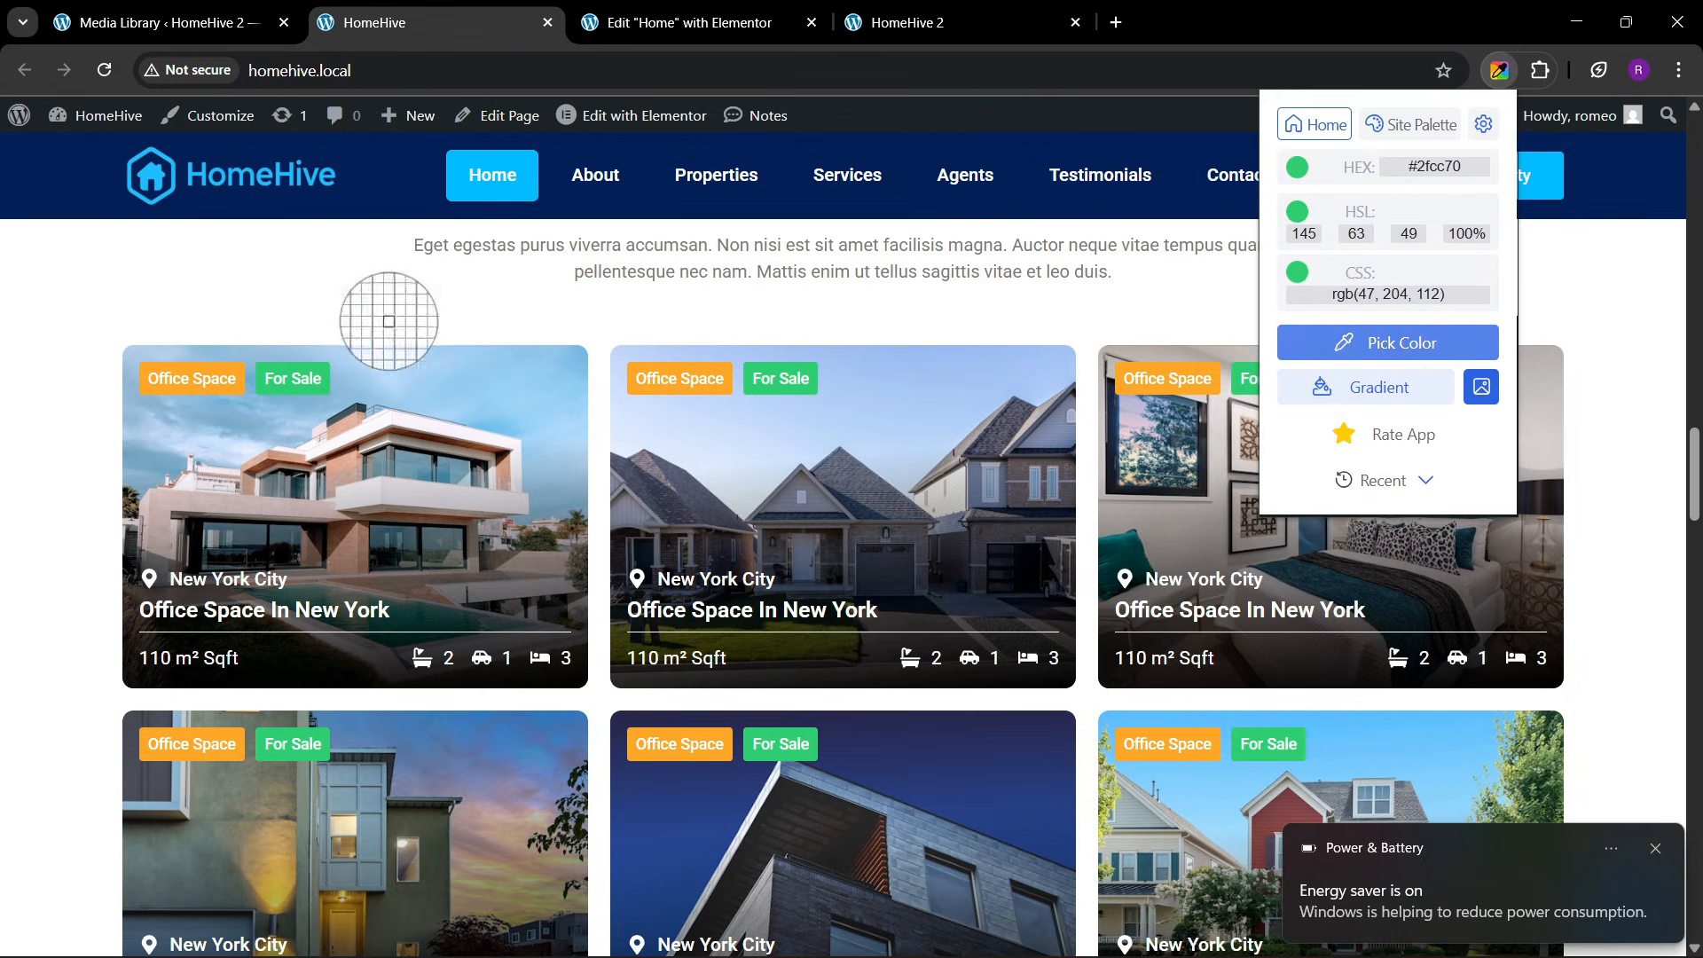
{"action": "left_click", "coordinate": [275, 383]}
{"action": "left_click", "coordinate": [610, 7]}
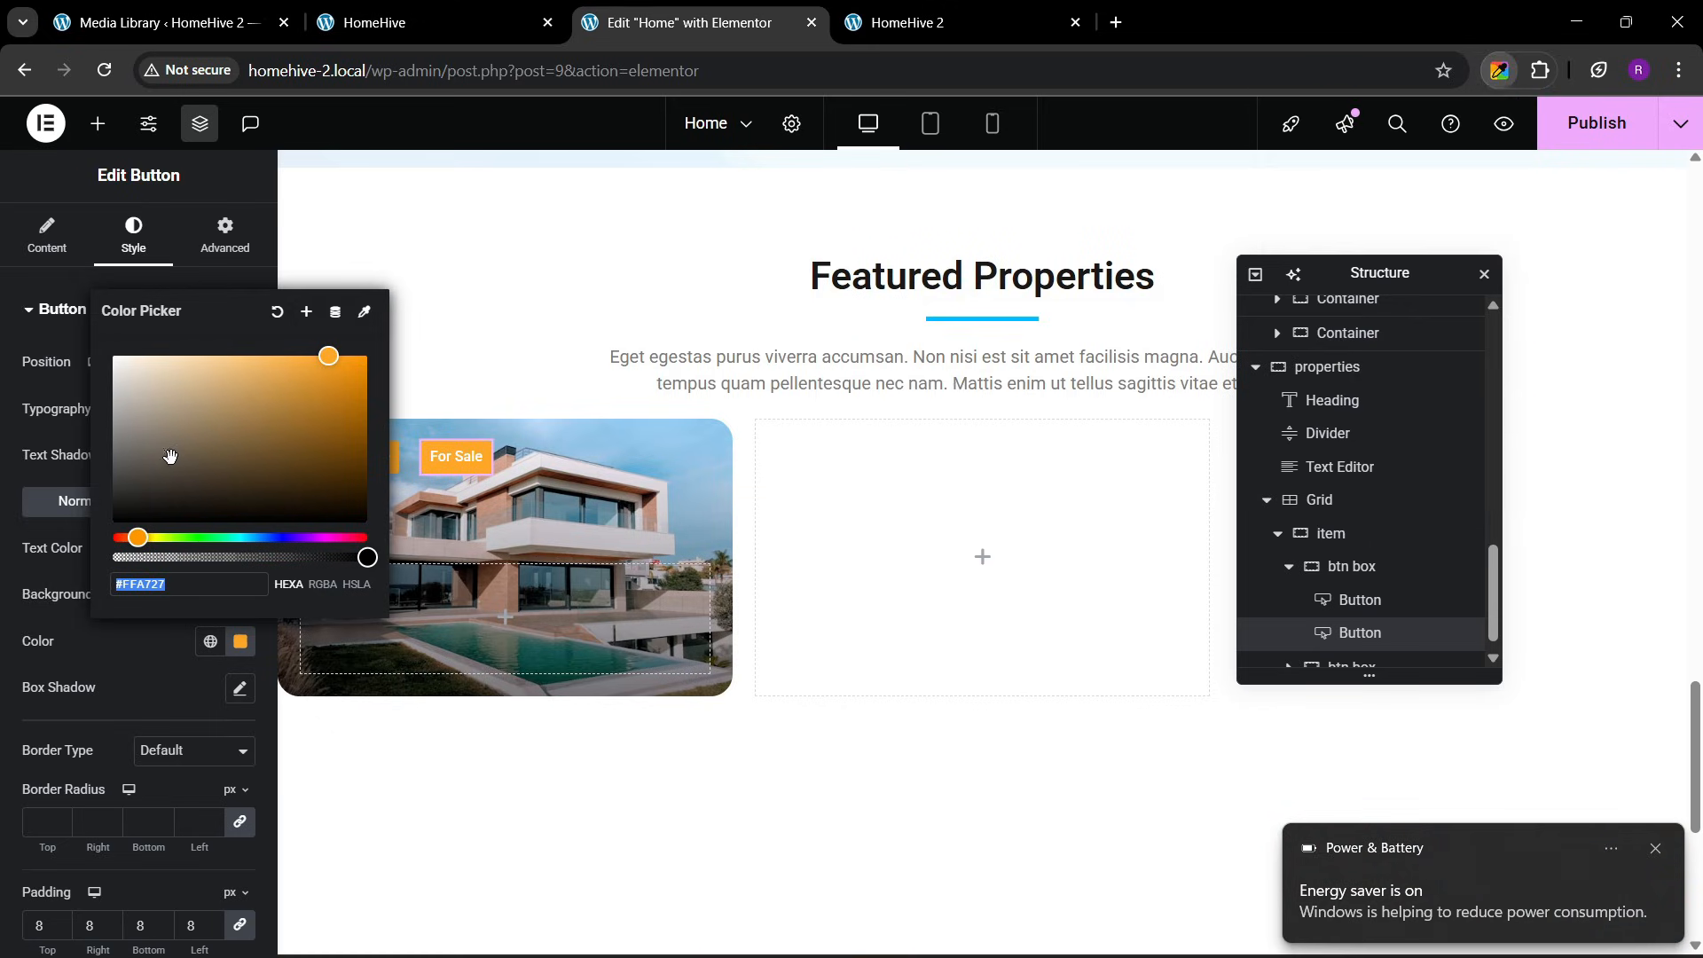
{"action": "key", "text": "ctrl+v"}
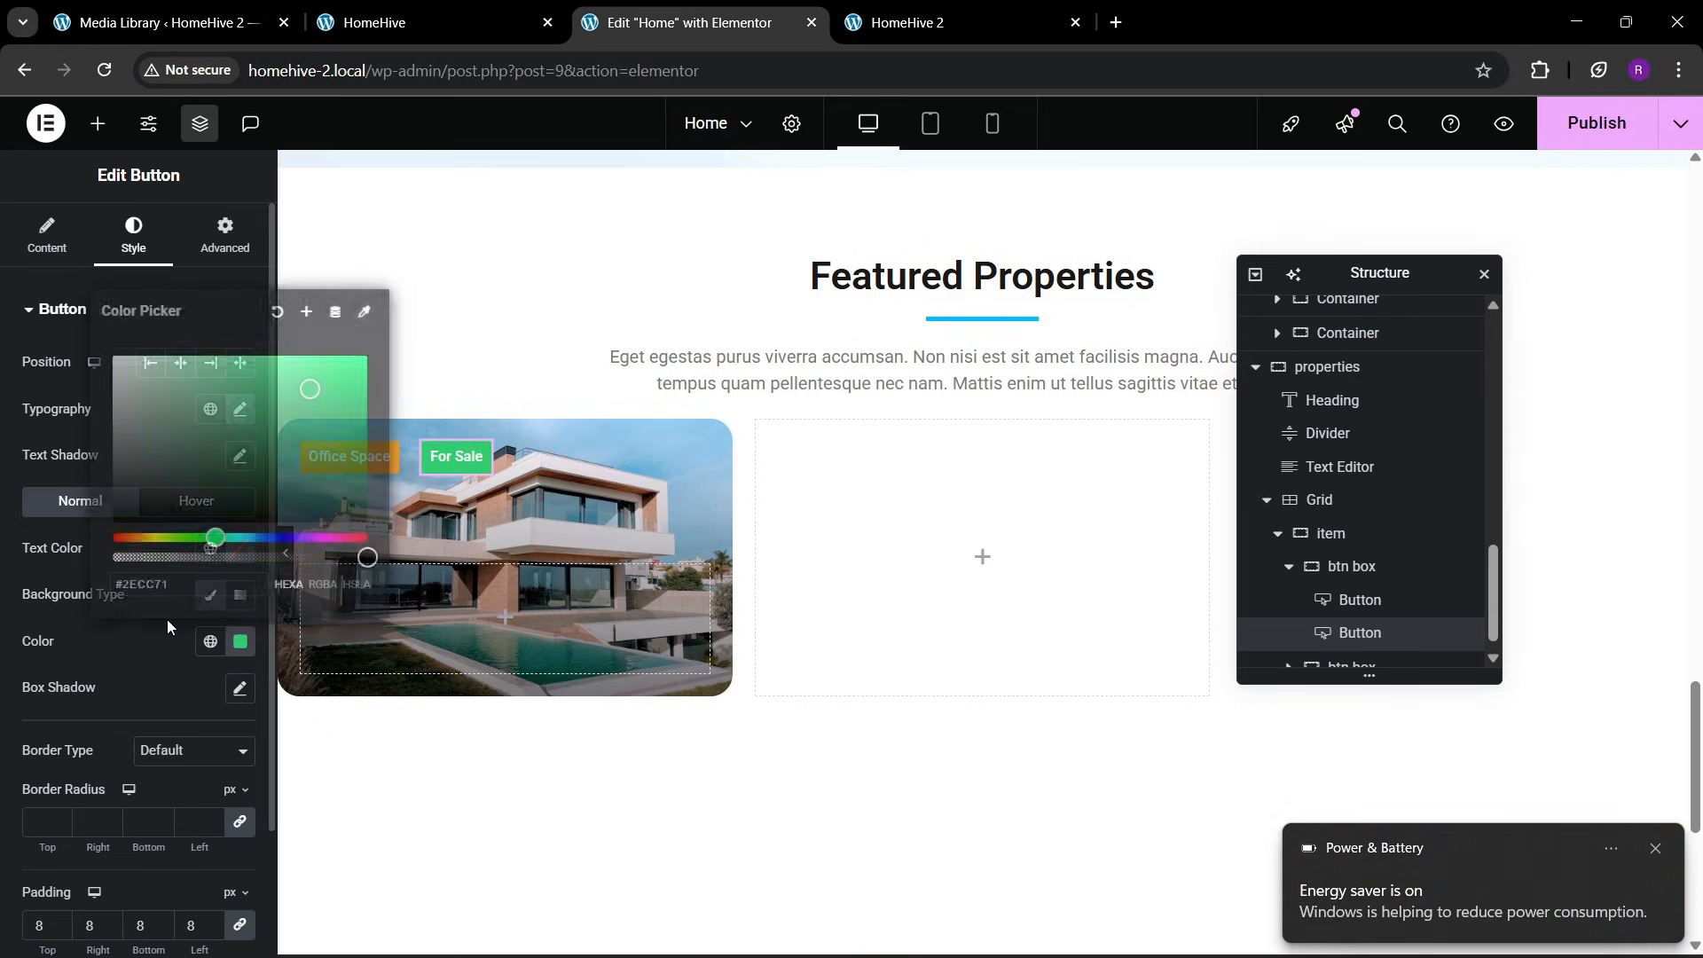
{"action": "left_click", "coordinate": [167, 619]}
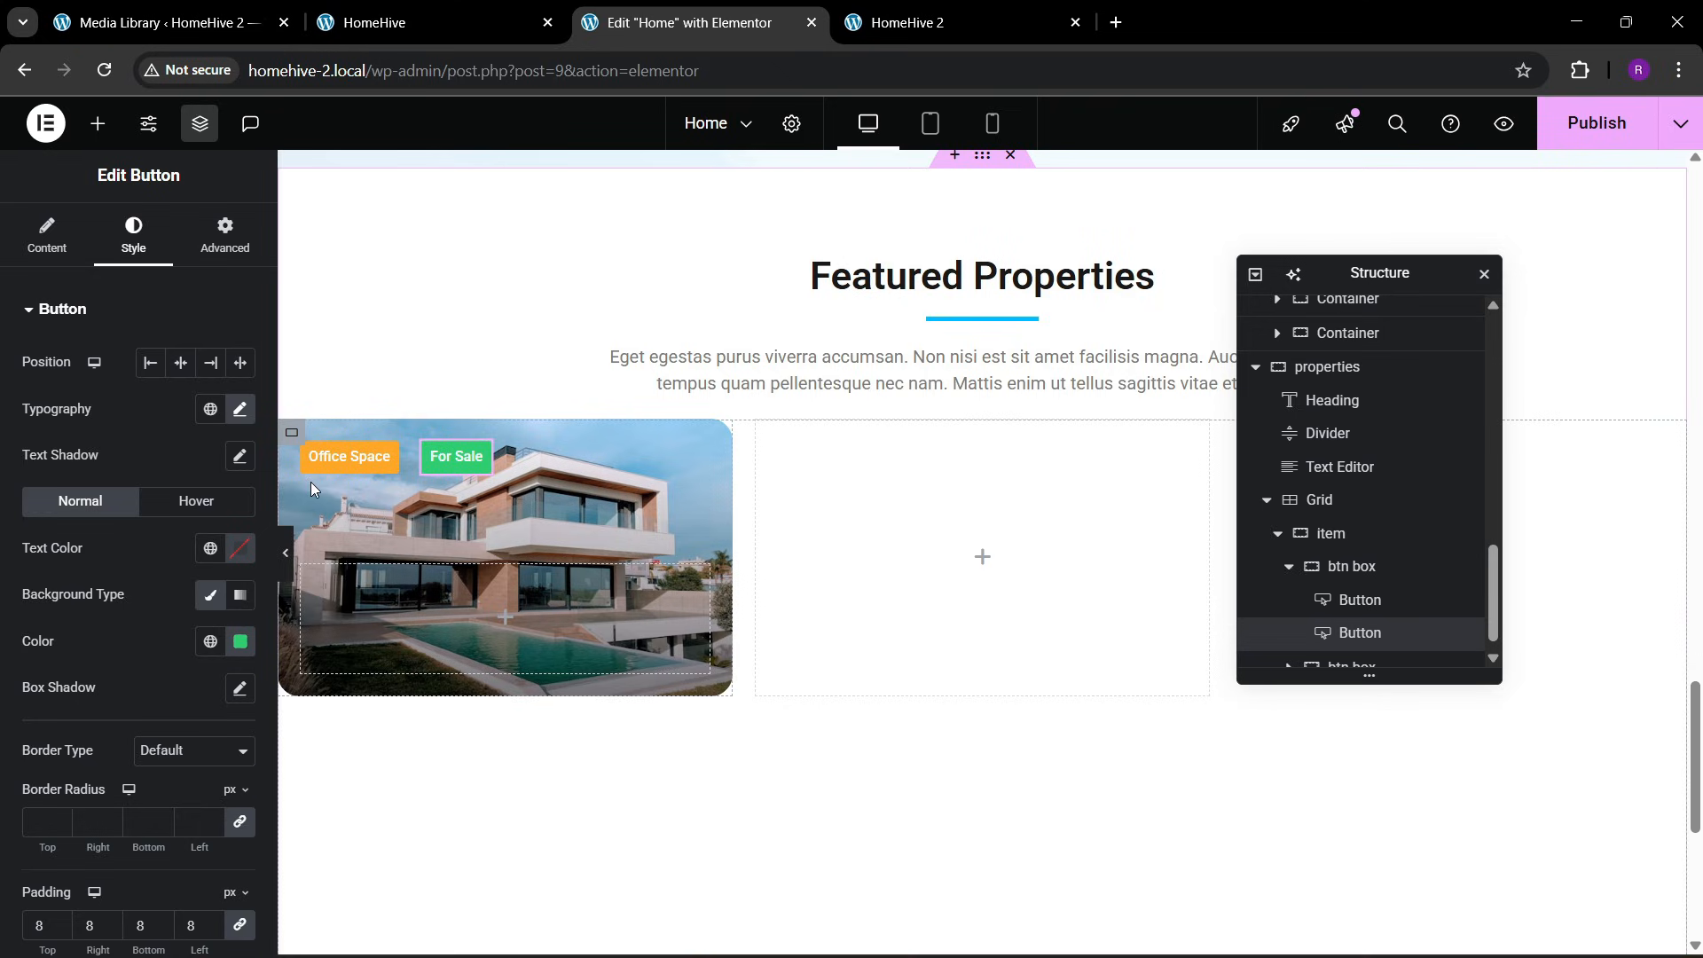
Set the column and row gaps of the first btn box to 10 px
{"action": "left_click", "coordinate": [1344, 579]}
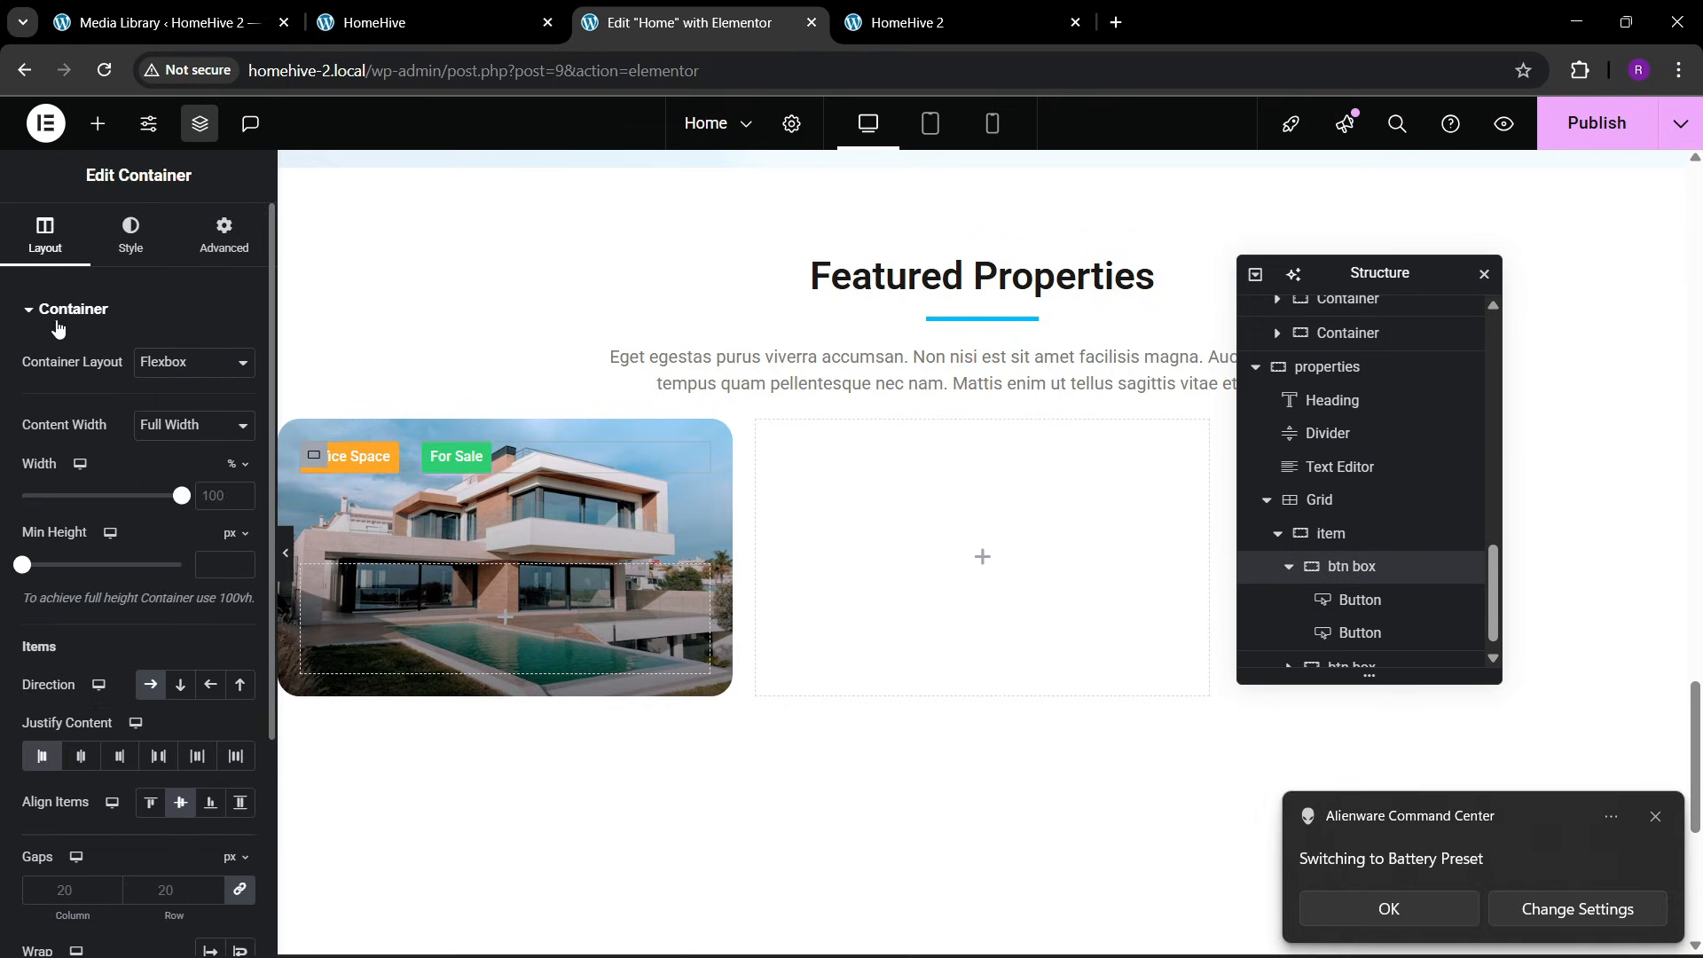
{"action": "scroll", "coordinate": [125, 668], "scroll_direction": "down", "scroll_amount": 3}
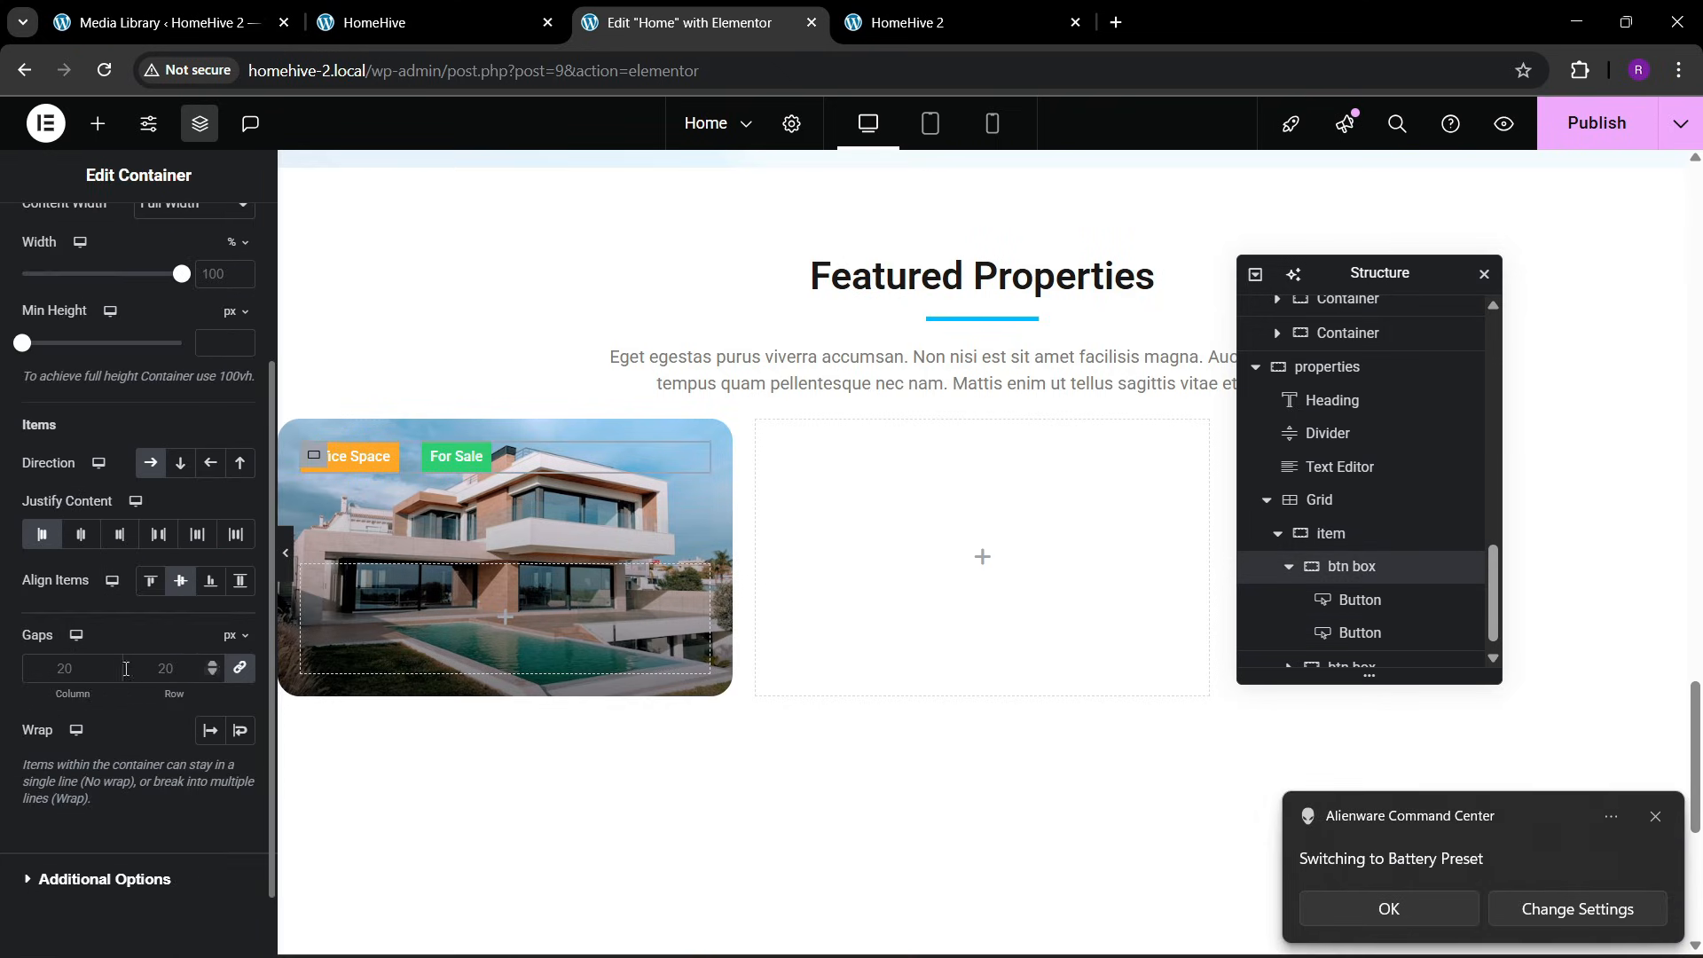
{"action": "left_click", "coordinate": [188, 676]}
{"action": "type", "text": "10"}
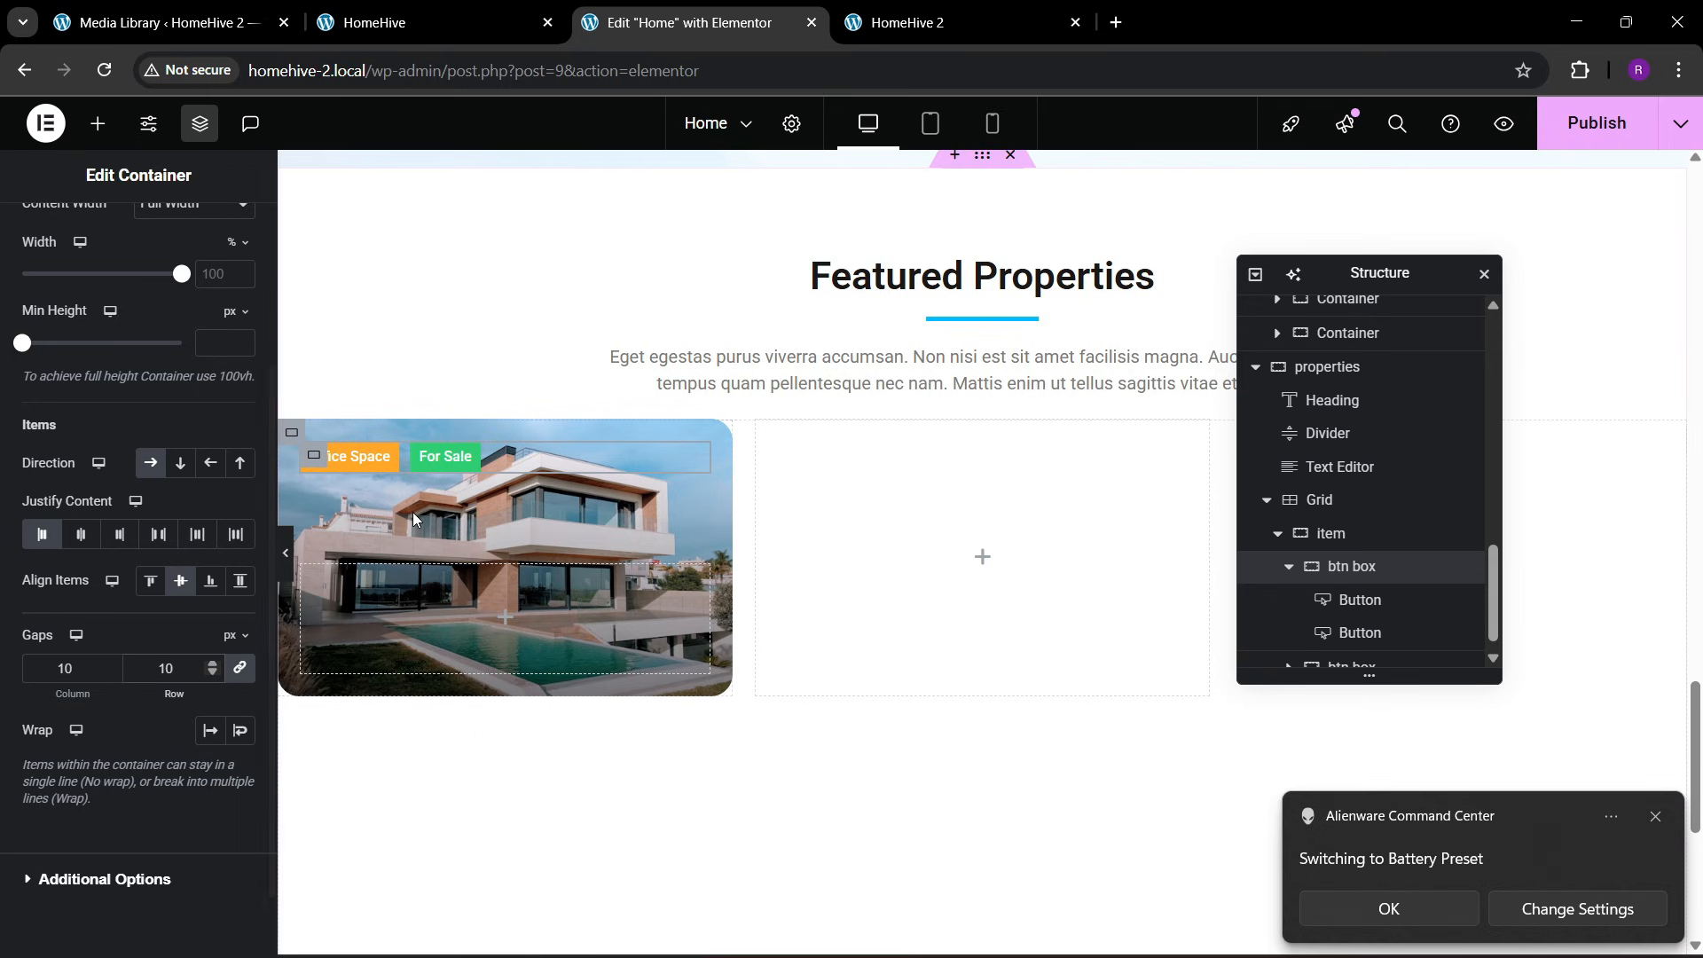
Examine the location, title and property details in the lower part of the reference page's first property card
{"action": "left_click", "coordinate": [450, 18]}
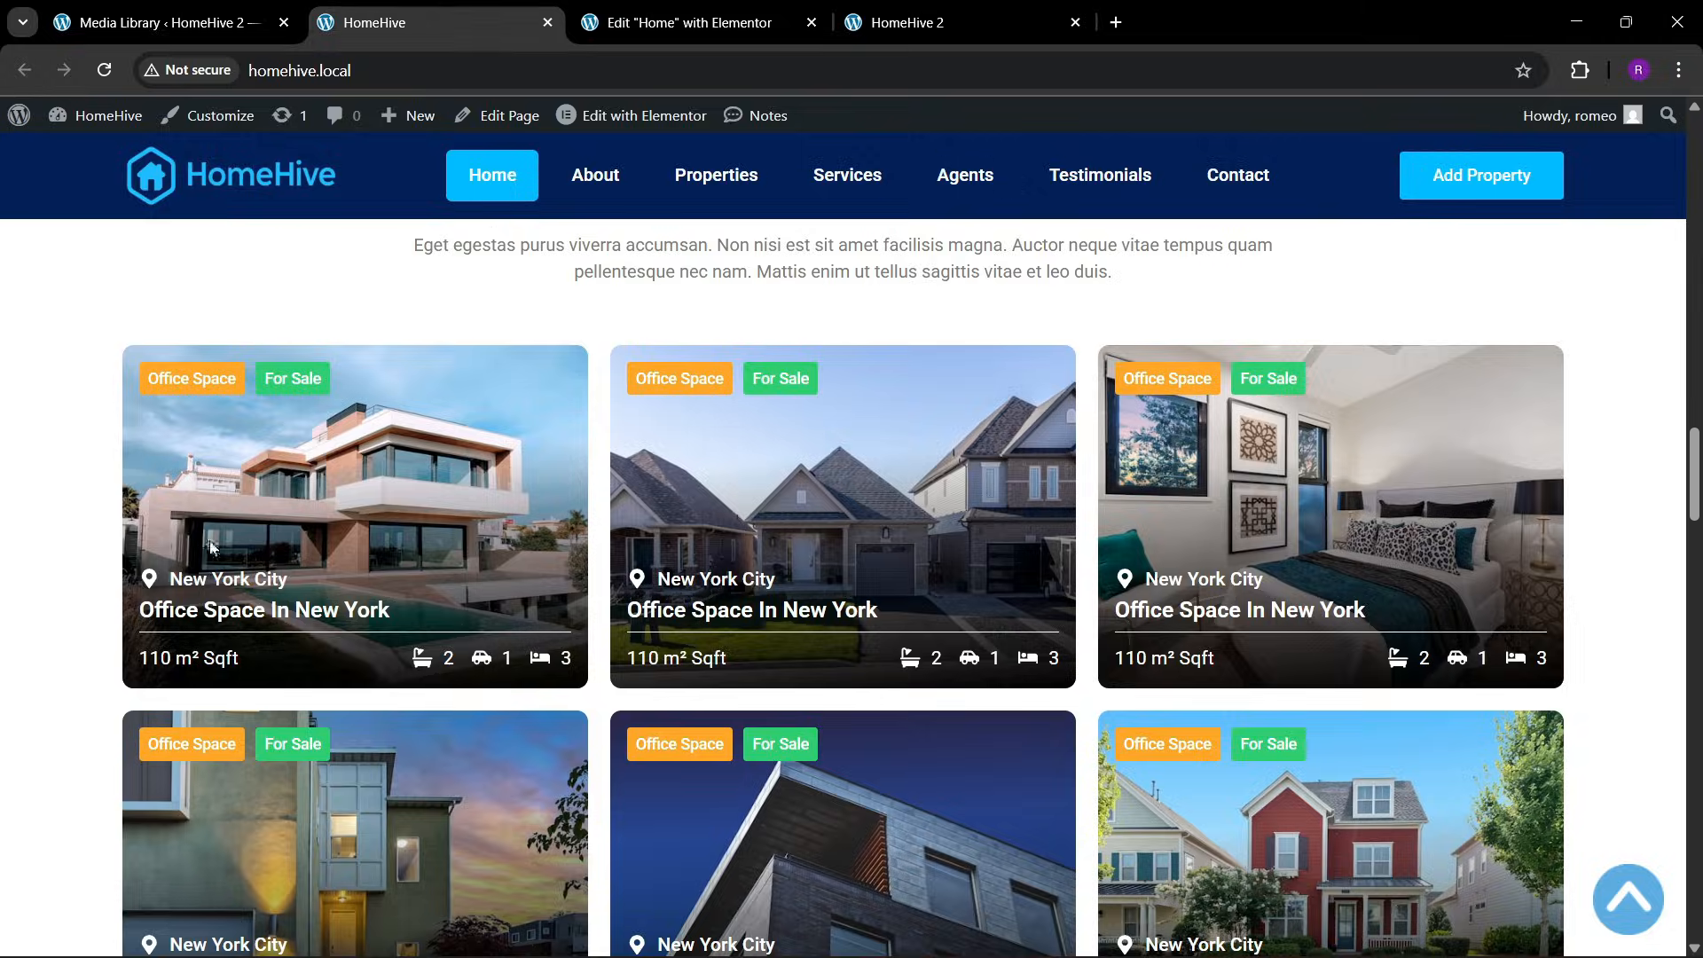
{"action": "left_click", "coordinate": [655, 25]}
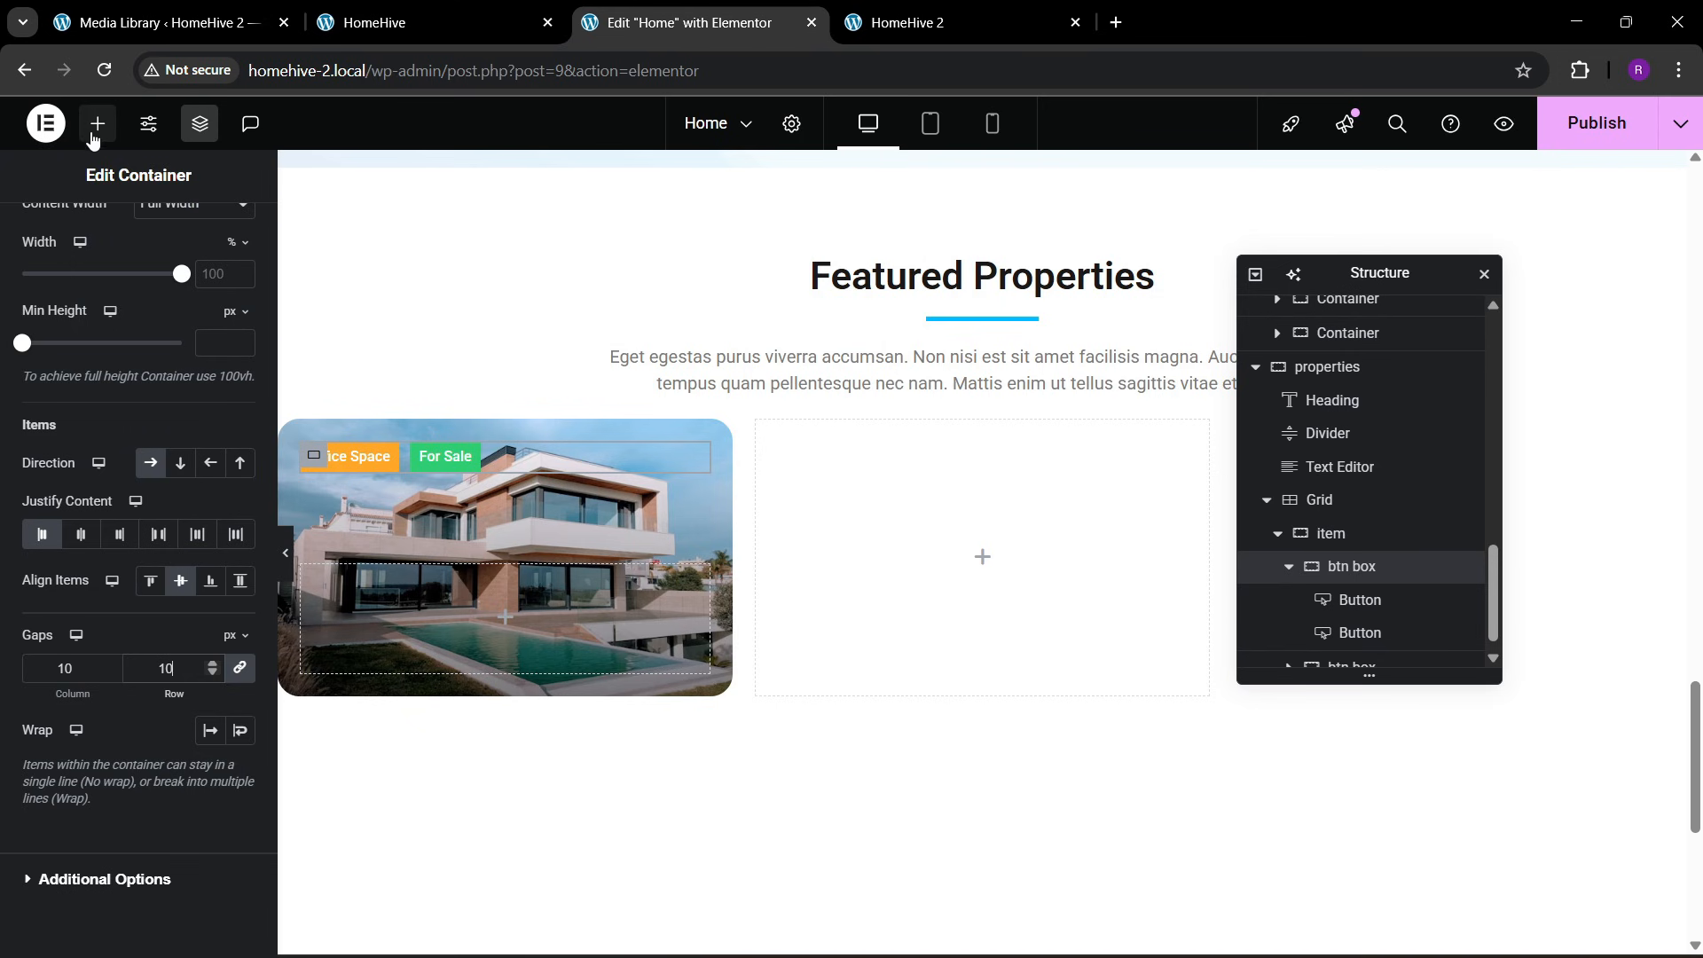
{"action": "left_click", "coordinate": [384, 9]}
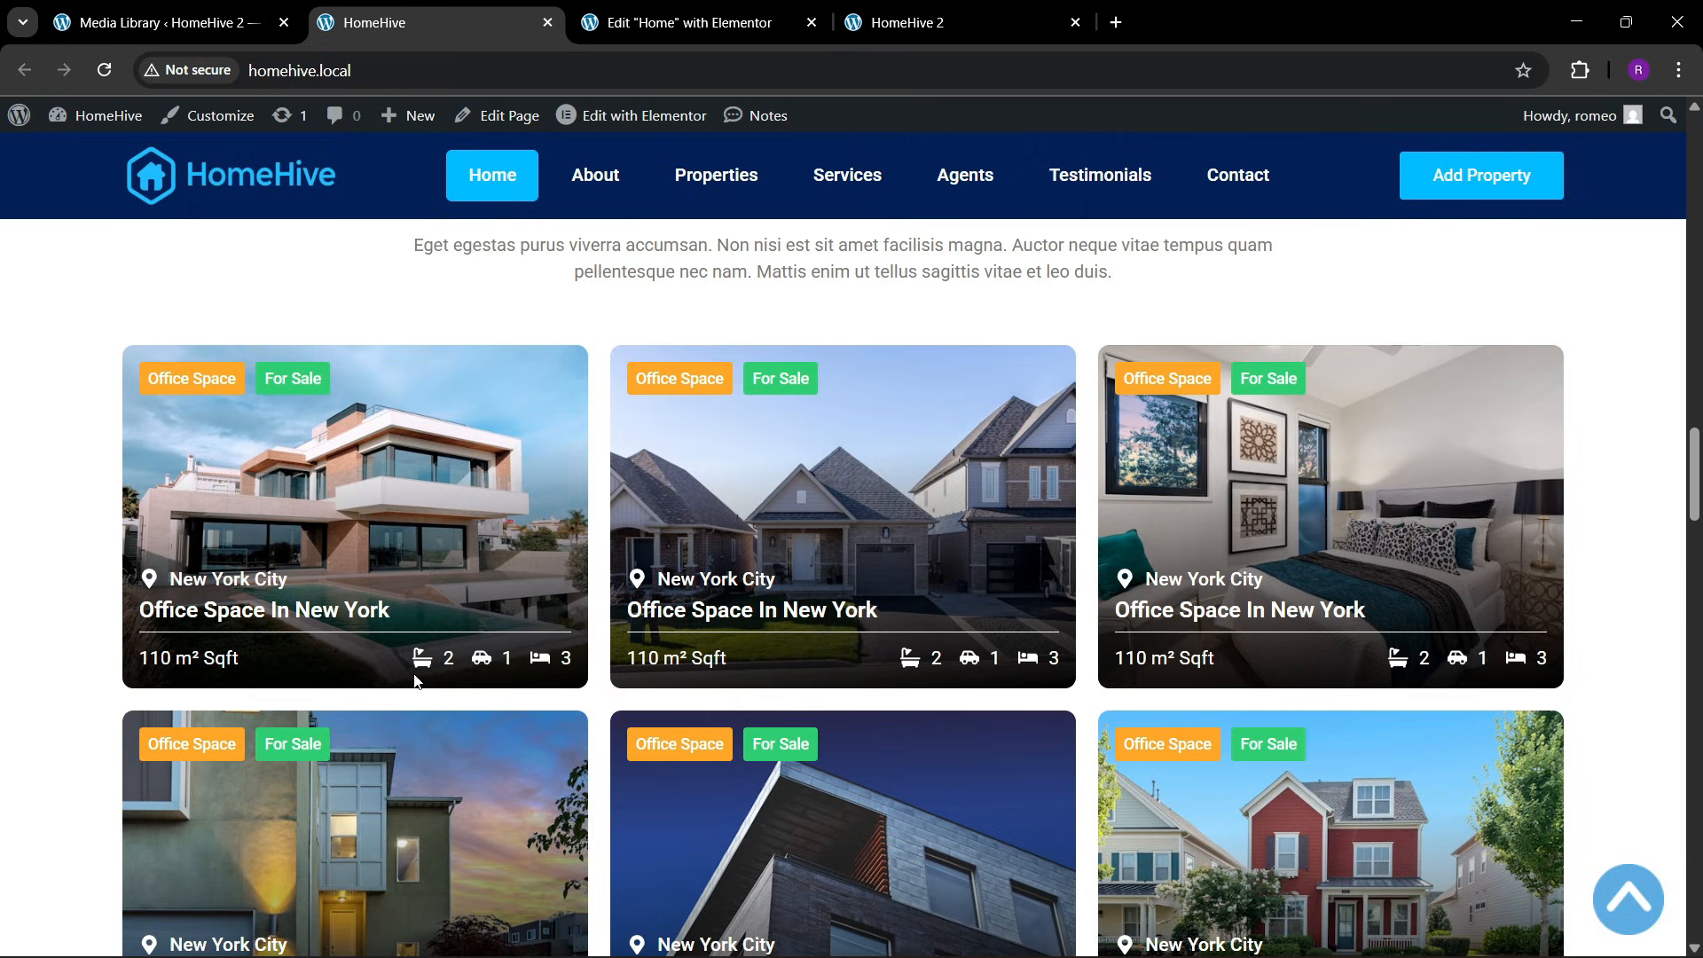
{"action": "left_click", "coordinate": [641, 11]}
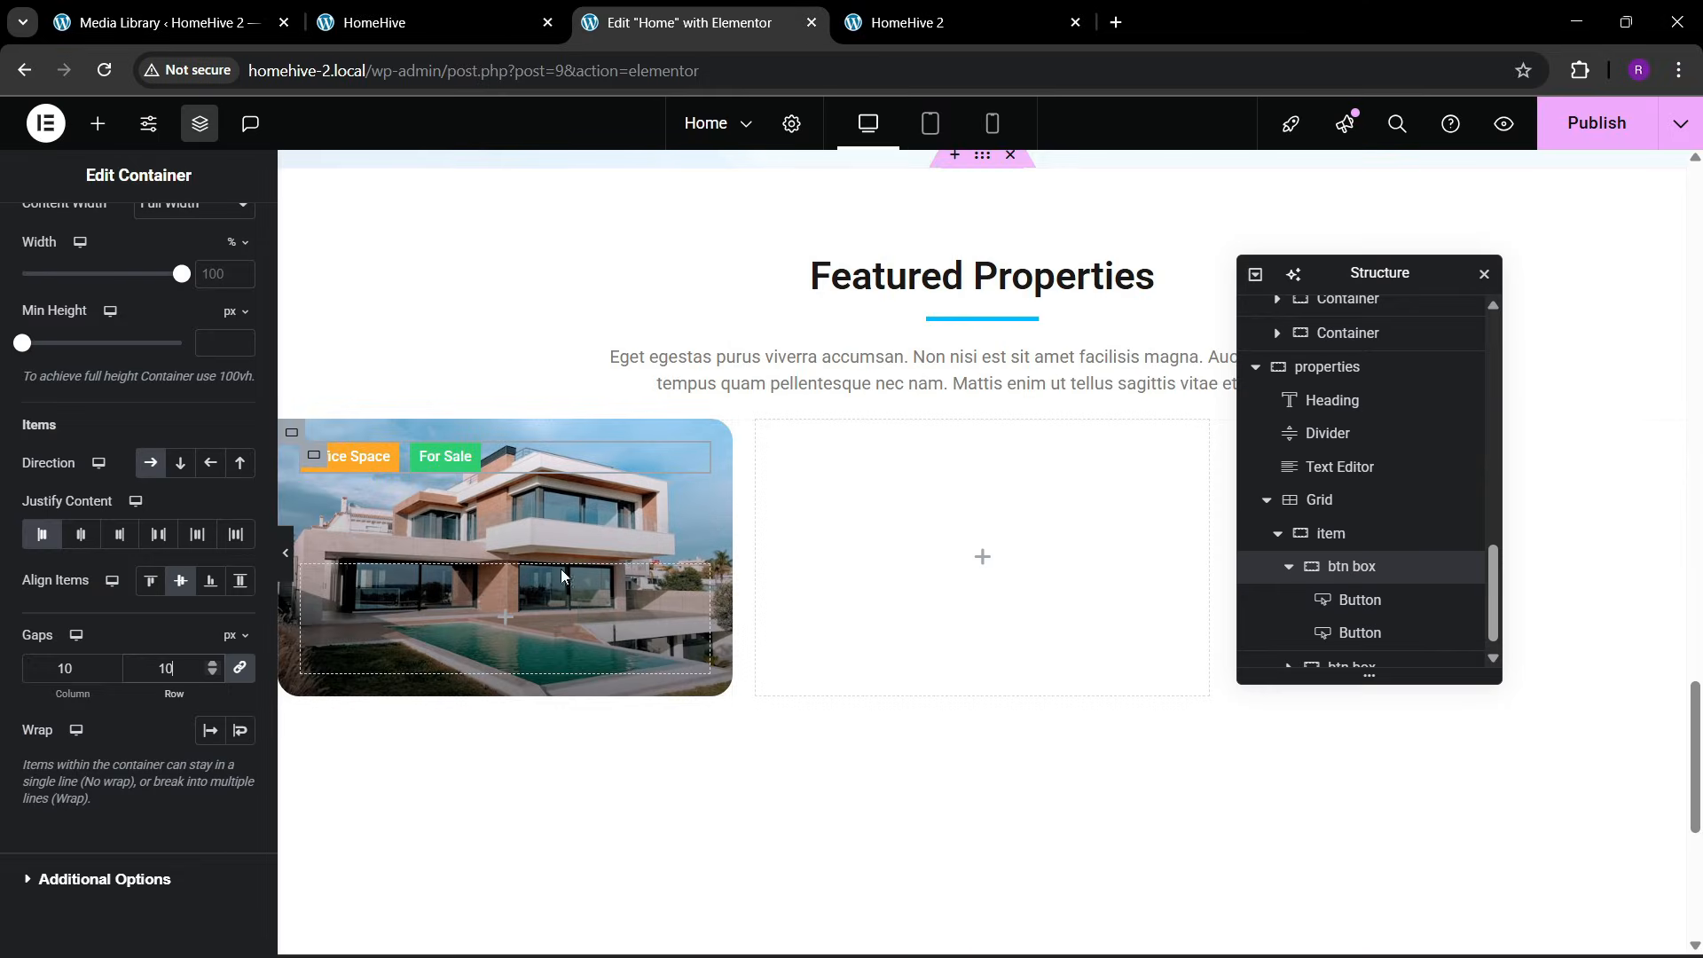
Add a container inside the second btn box of the first property card and name it "top"
{"action": "left_click", "coordinate": [98, 124]}
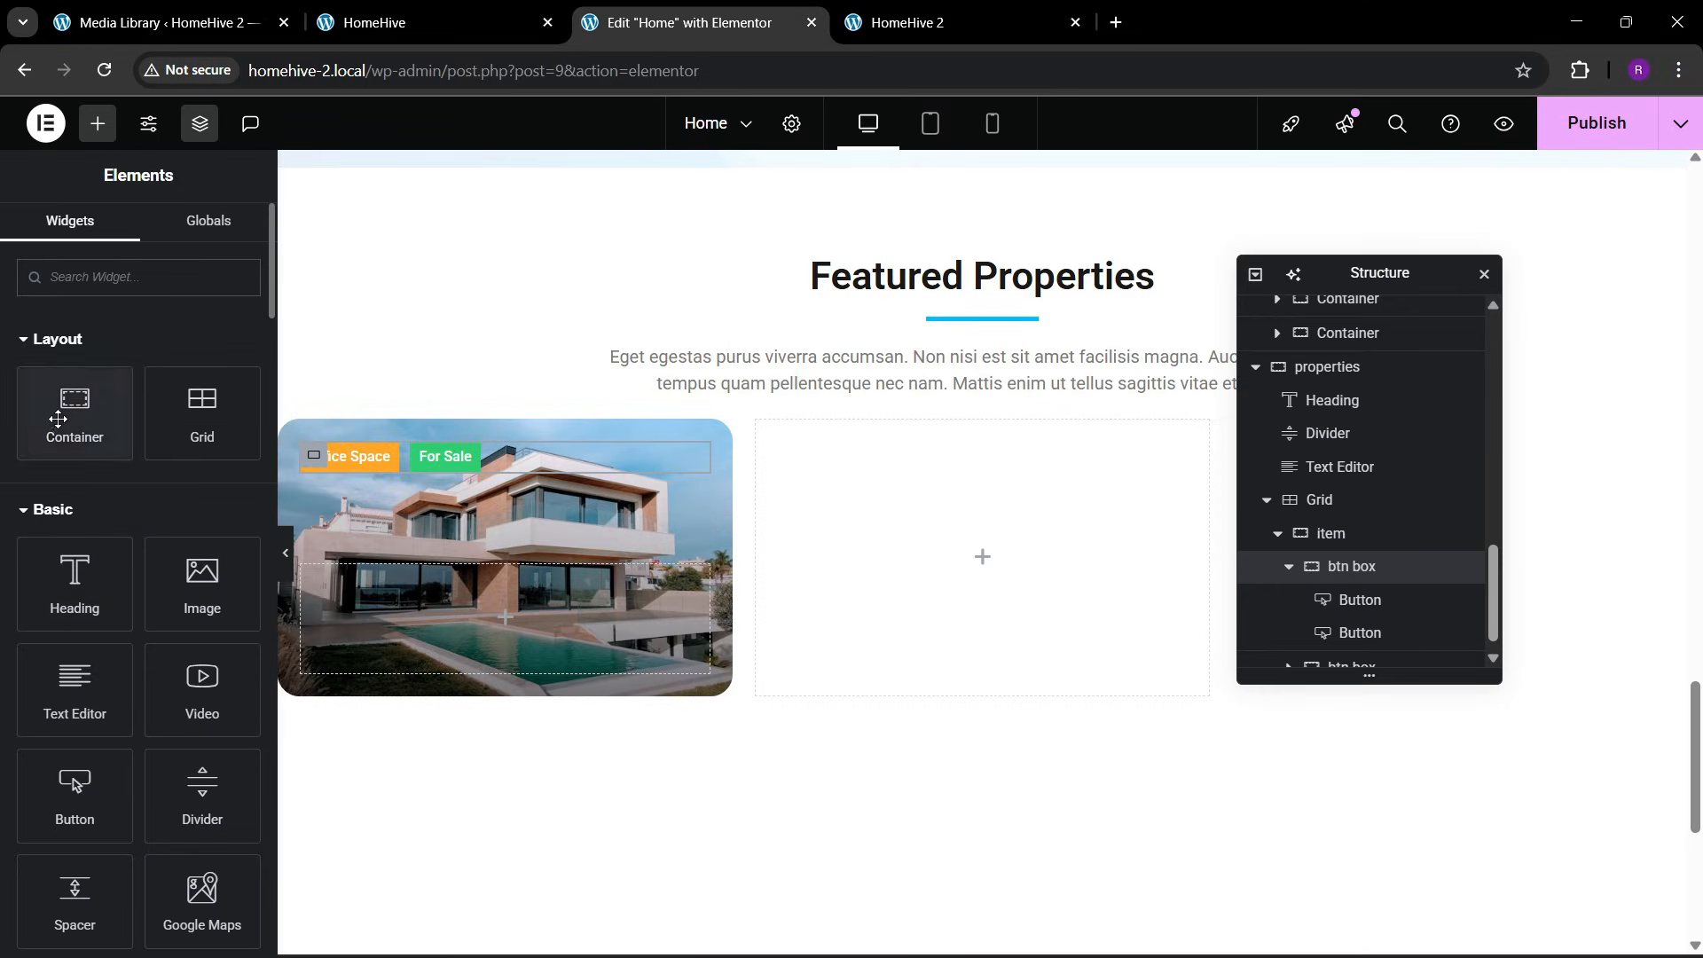
{"action": "left_click_drag", "start_coordinate": [75, 408], "coordinate": [469, 619]}
{"action": "scroll", "coordinate": [1311, 645], "scroll_direction": "down", "scroll_amount": 1}
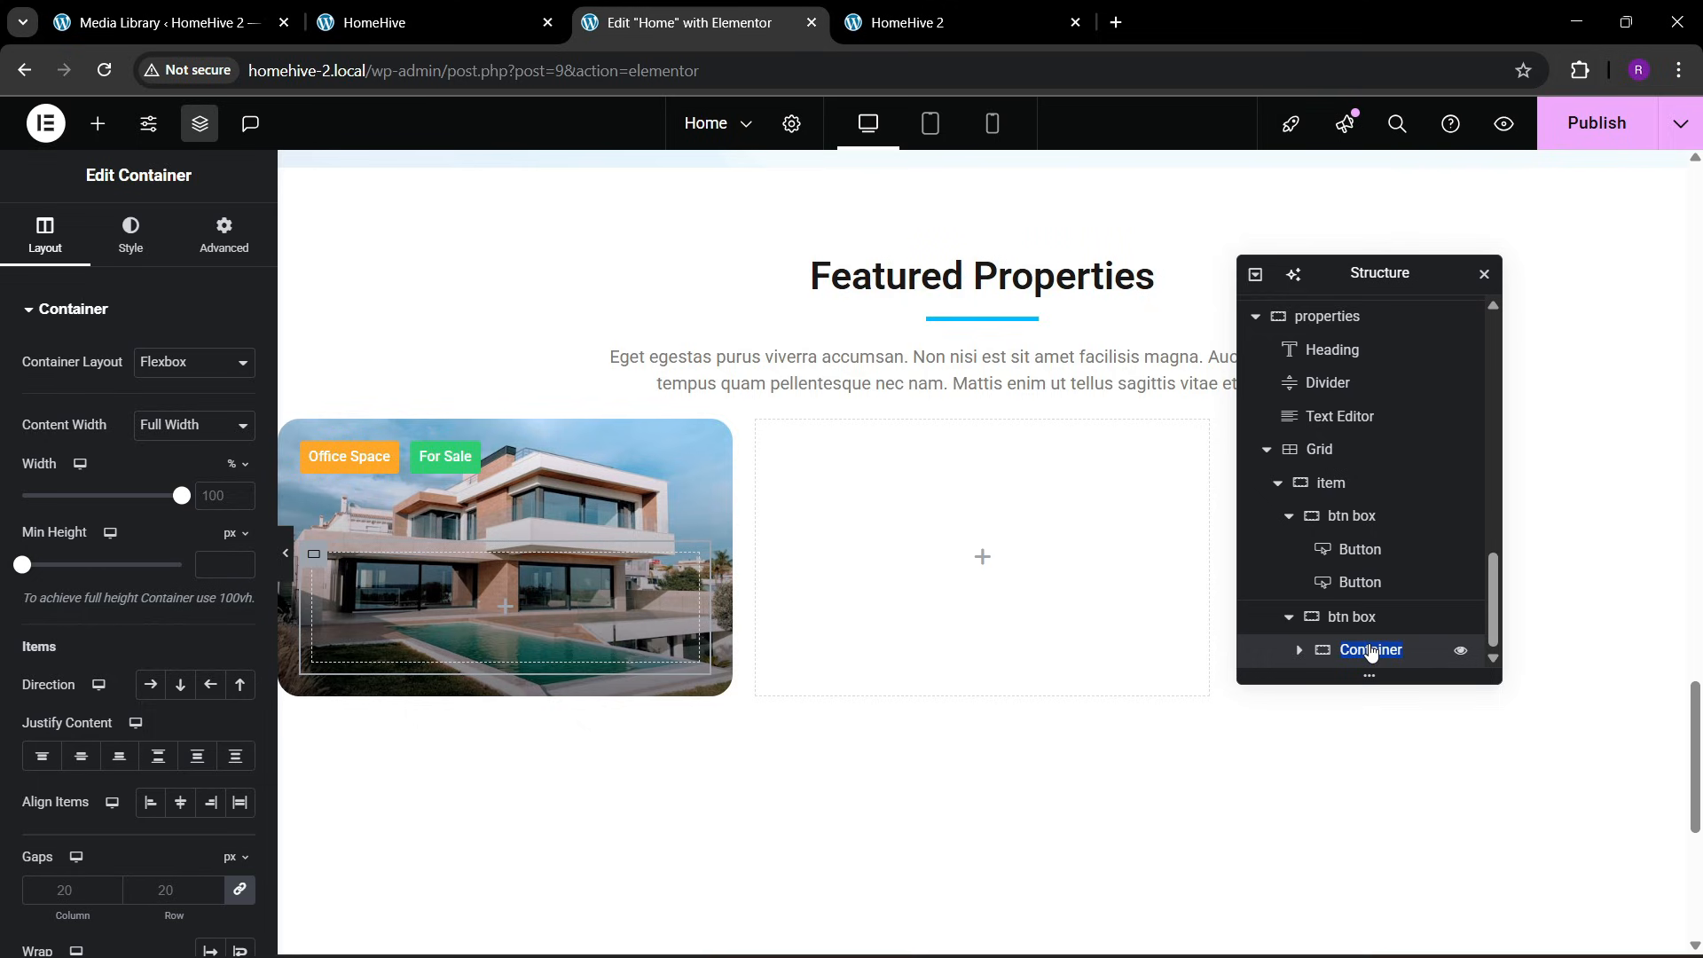
{"action": "type", "text": "top"}
Set the top container's padding to 0 px on all sides, then duplicate it and name the copy "bottom"
{"action": "left_click", "coordinate": [223, 236]}
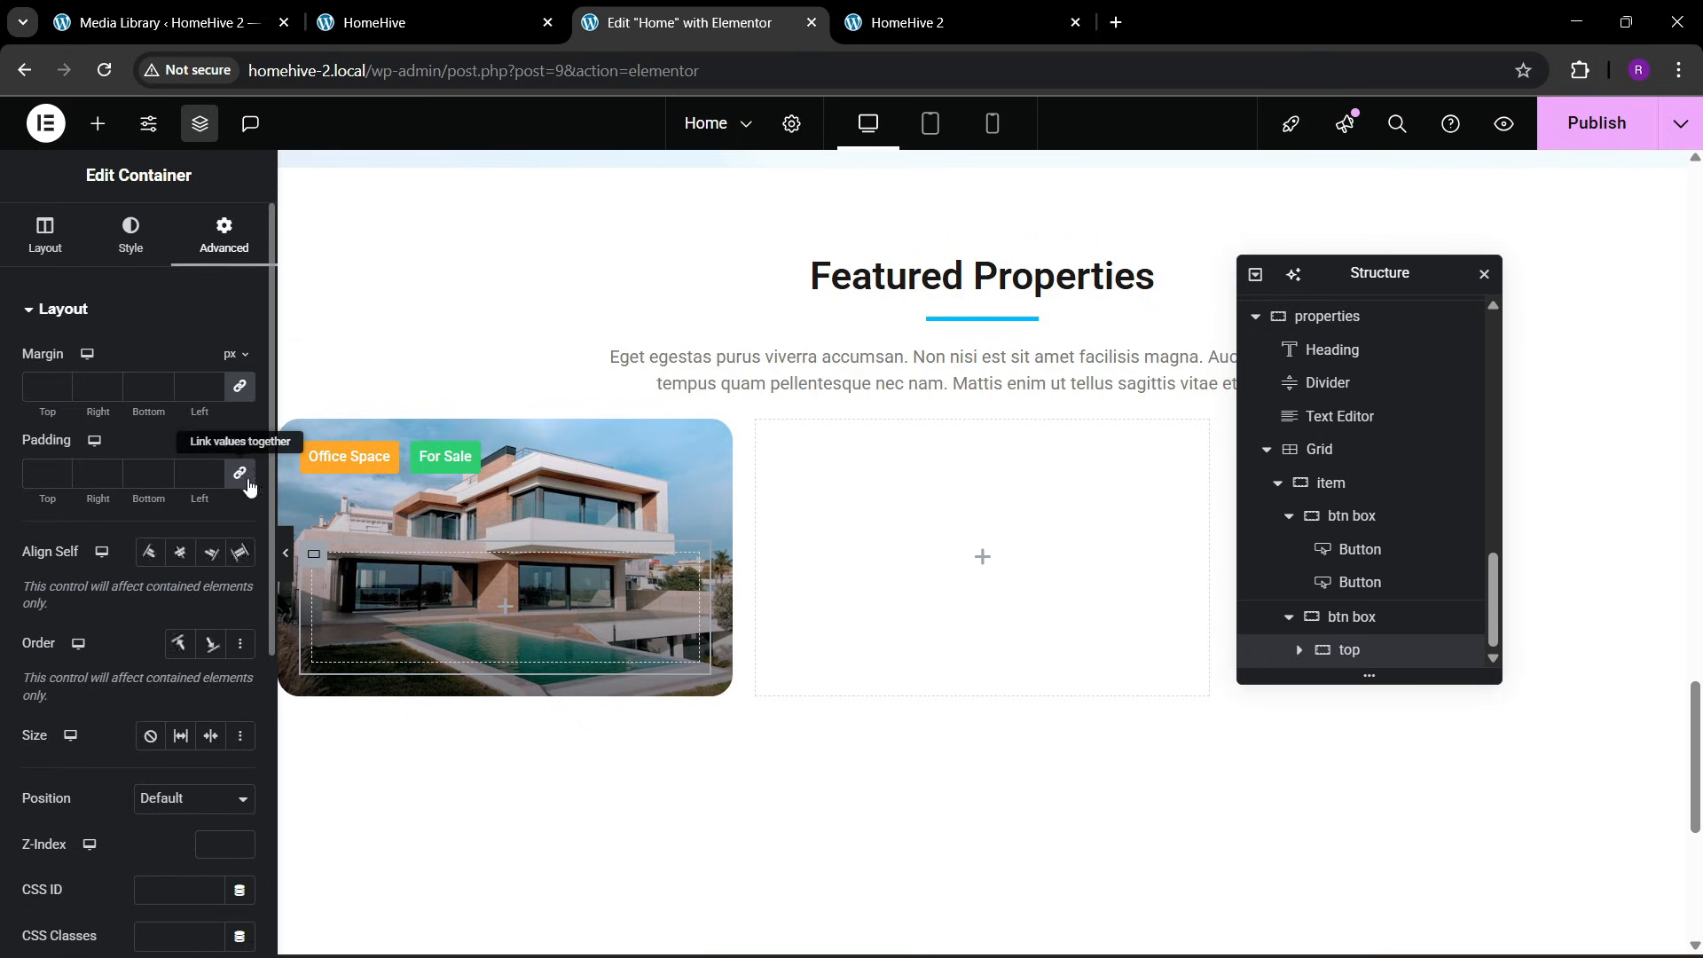
{"action": "right_click", "coordinate": [1419, 649]}
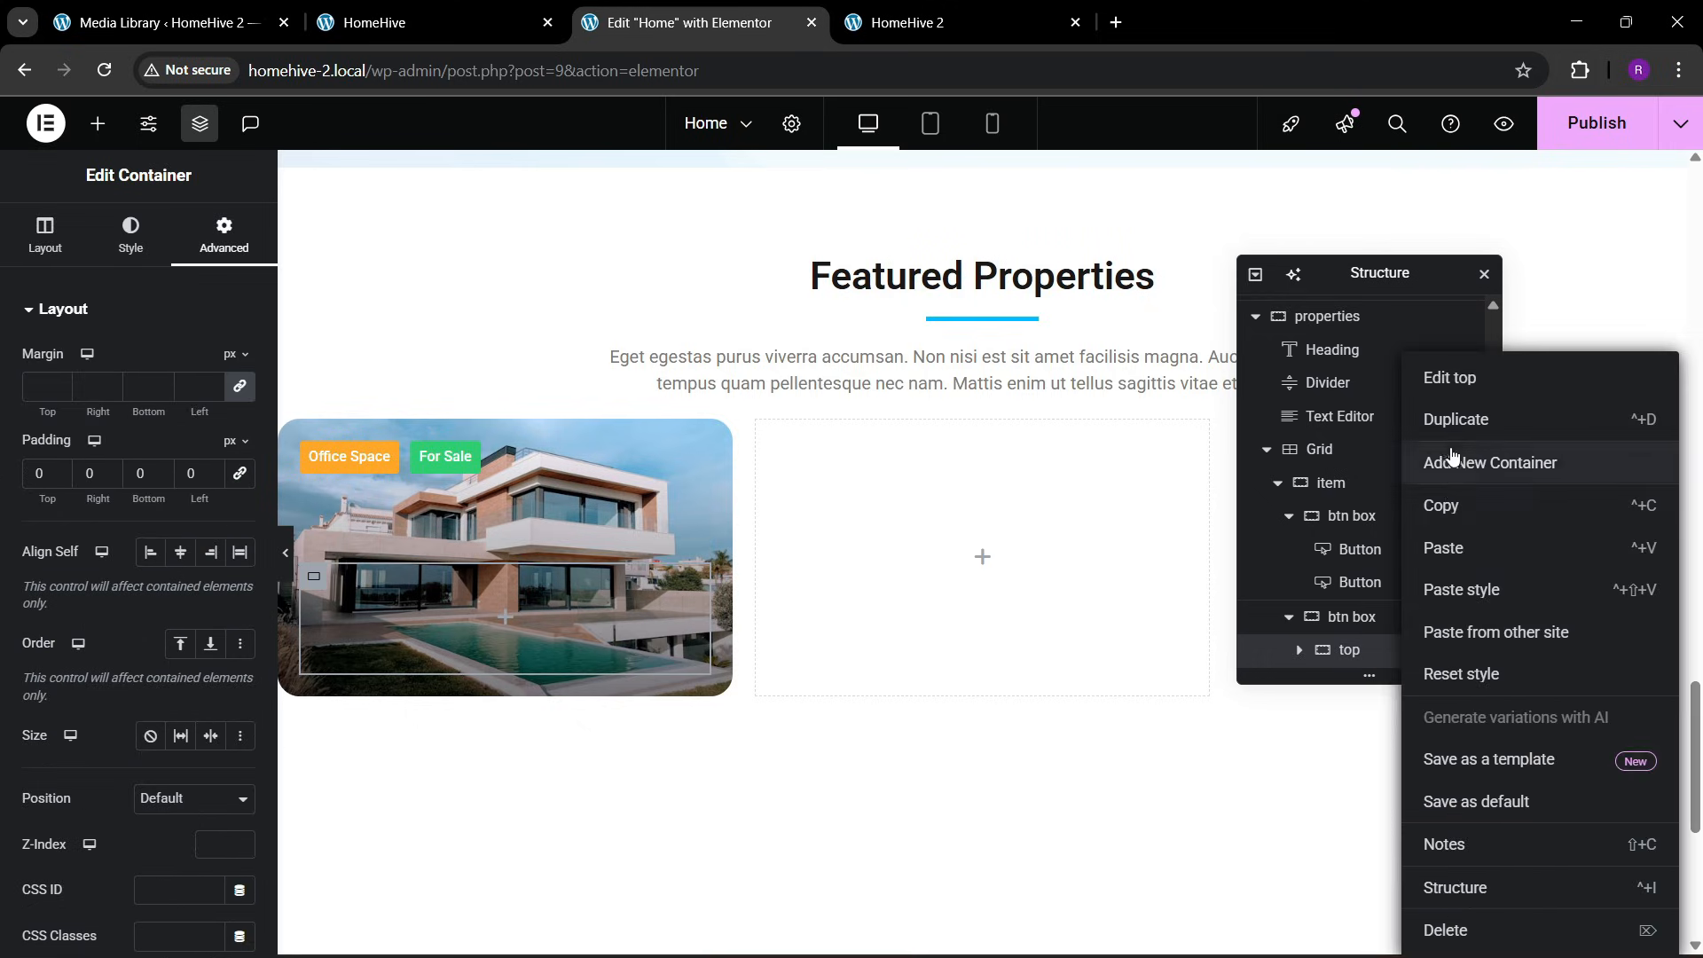
{"action": "left_click", "coordinate": [1432, 418]}
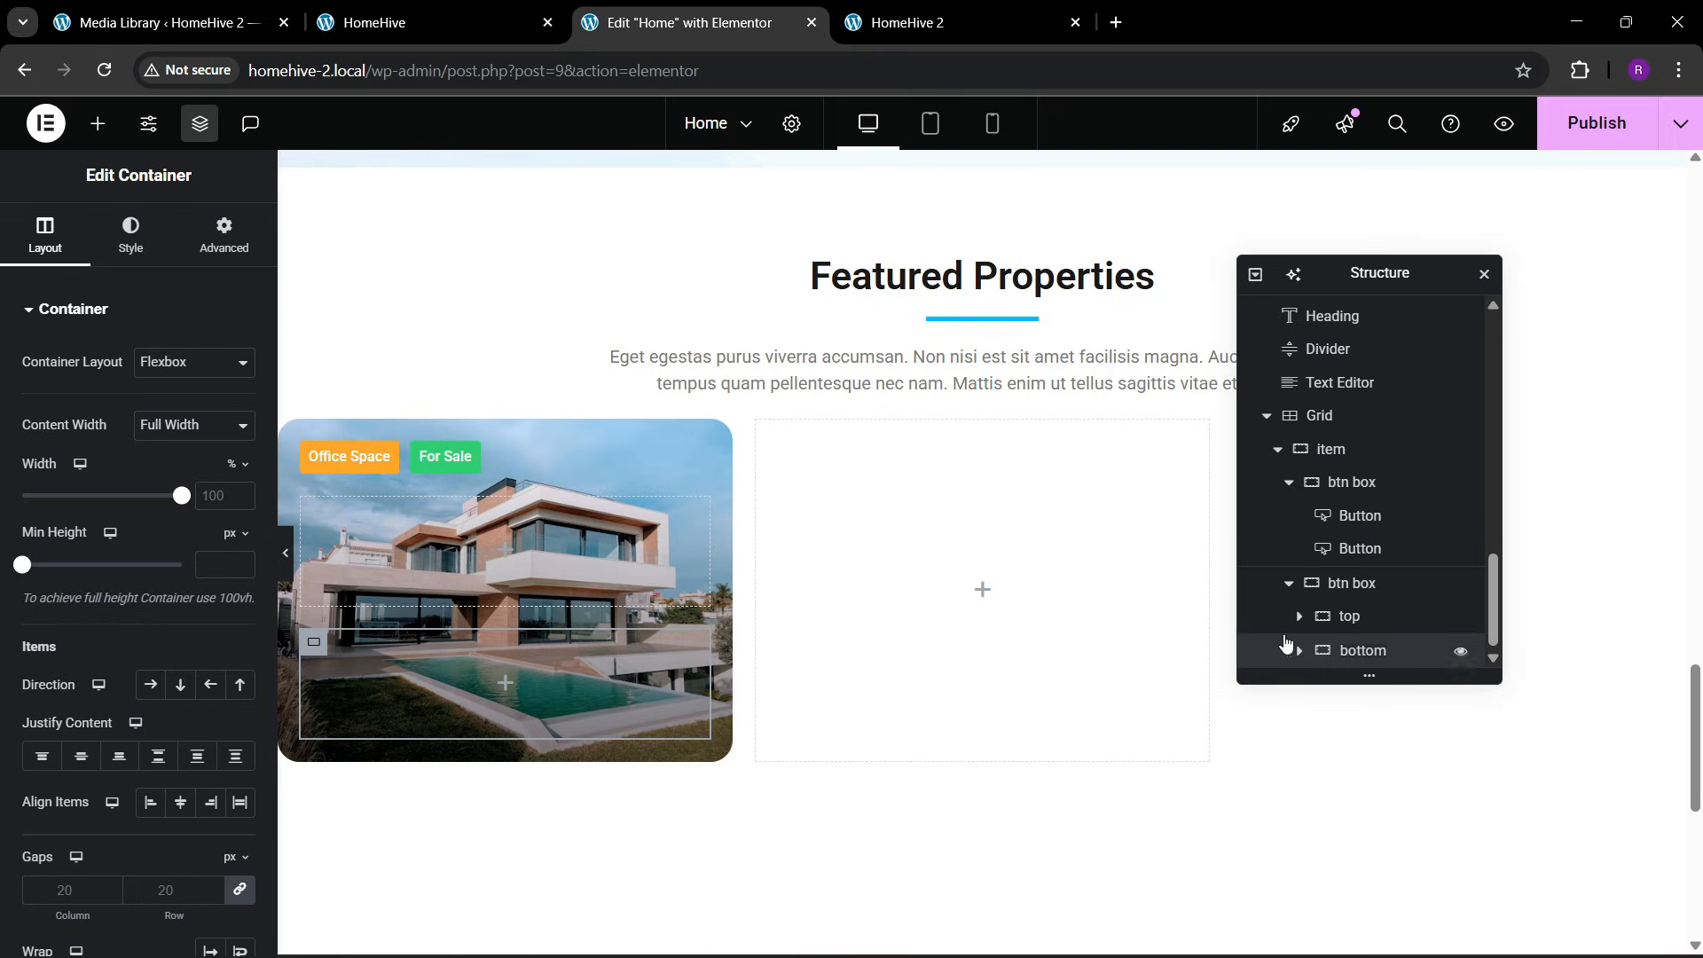
Add an Icon List widget to the top container and remove all its items except one
{"action": "left_click", "coordinate": [98, 124]}
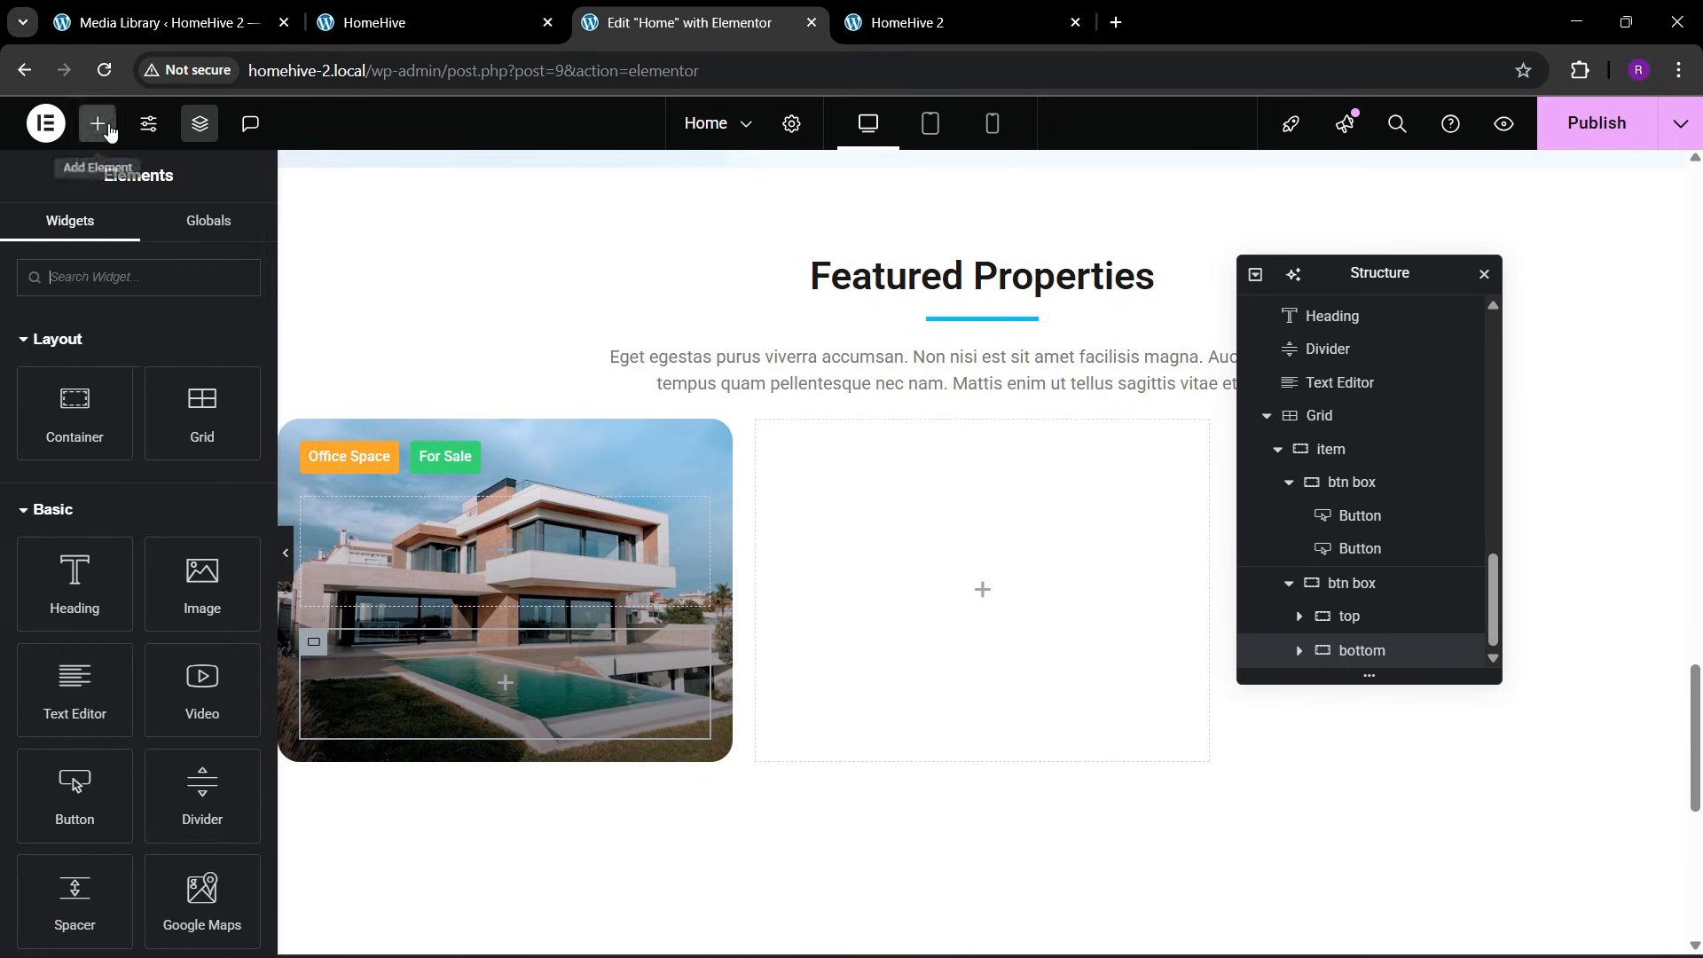
{"action": "type", "text": "list"}
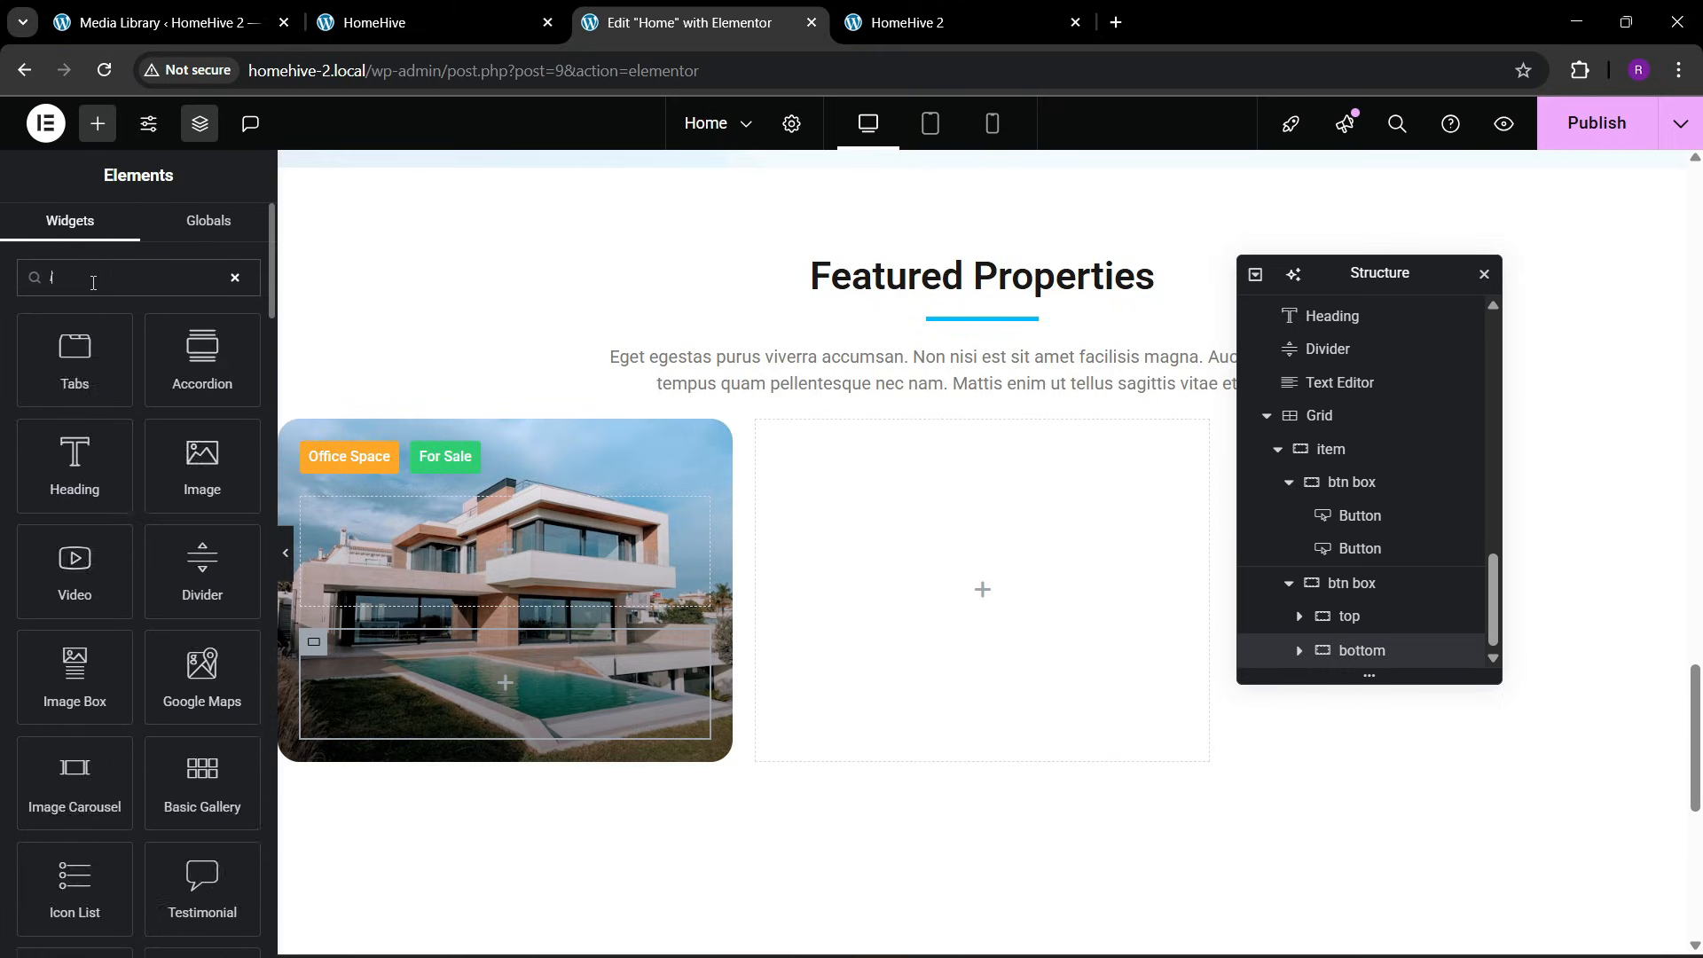
{"action": "left_click_drag", "start_coordinate": [72, 357], "coordinate": [513, 597]}
{"action": "left_click", "coordinate": [232, 499]}
{"action": "left_click", "coordinate": [232, 499]}
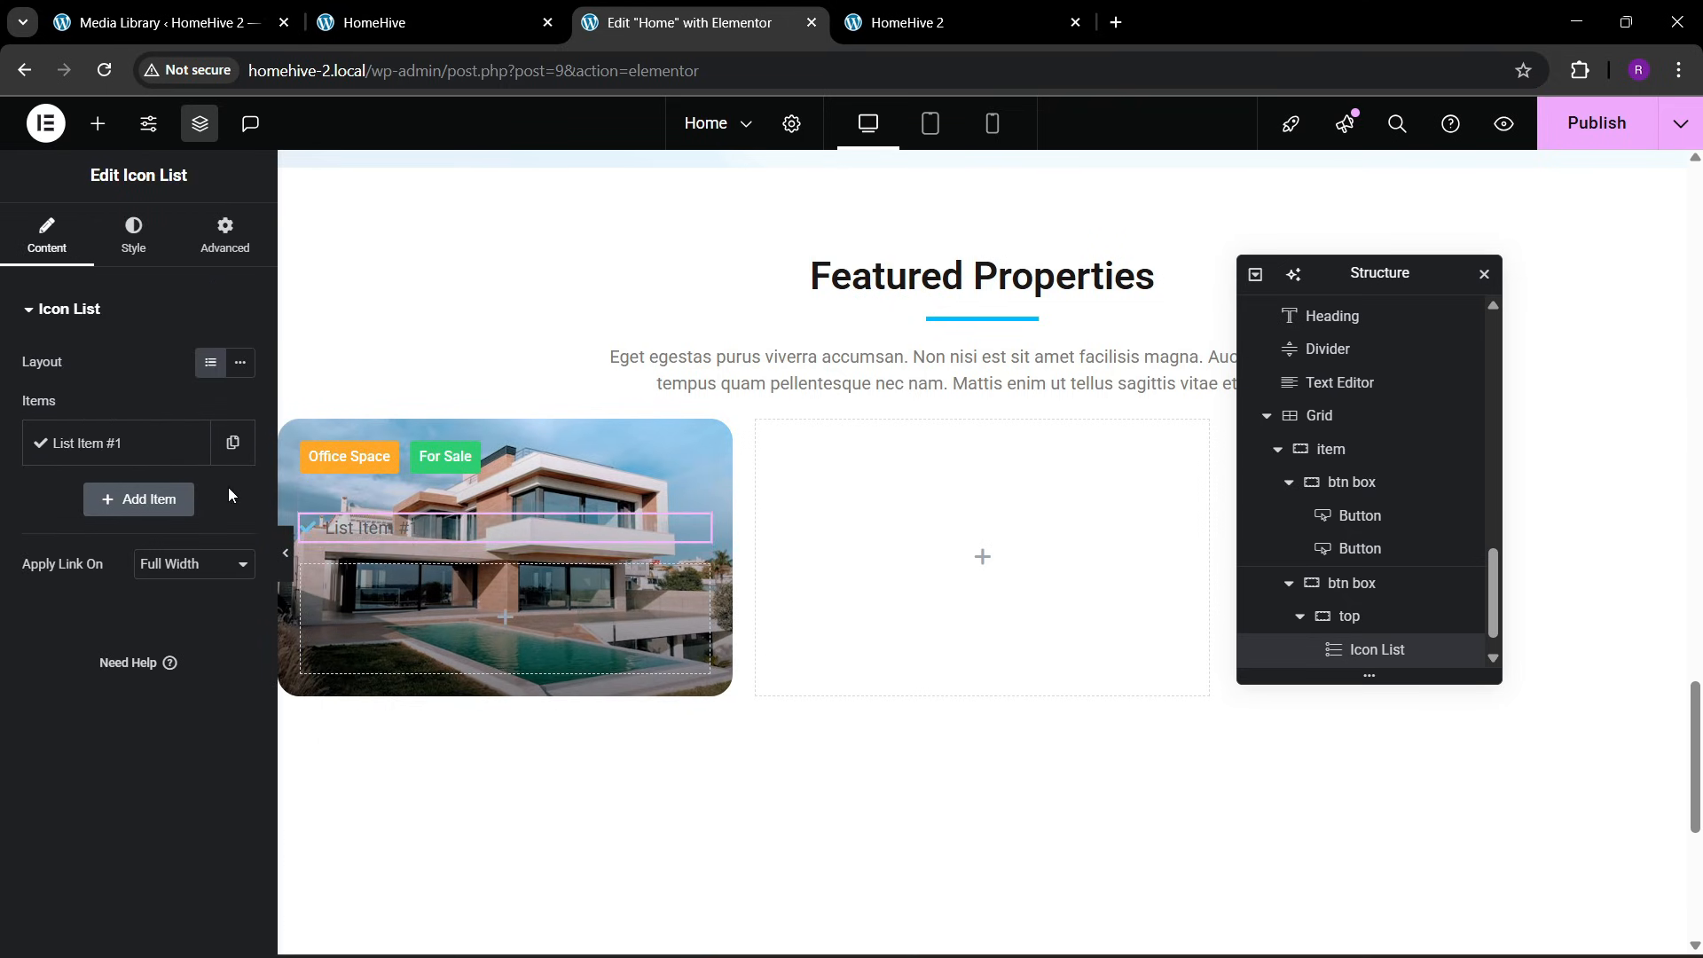
Change the remaining list item's text to "New York City", following the location line on the reference page's first card
{"action": "left_click", "coordinate": [426, 22]}
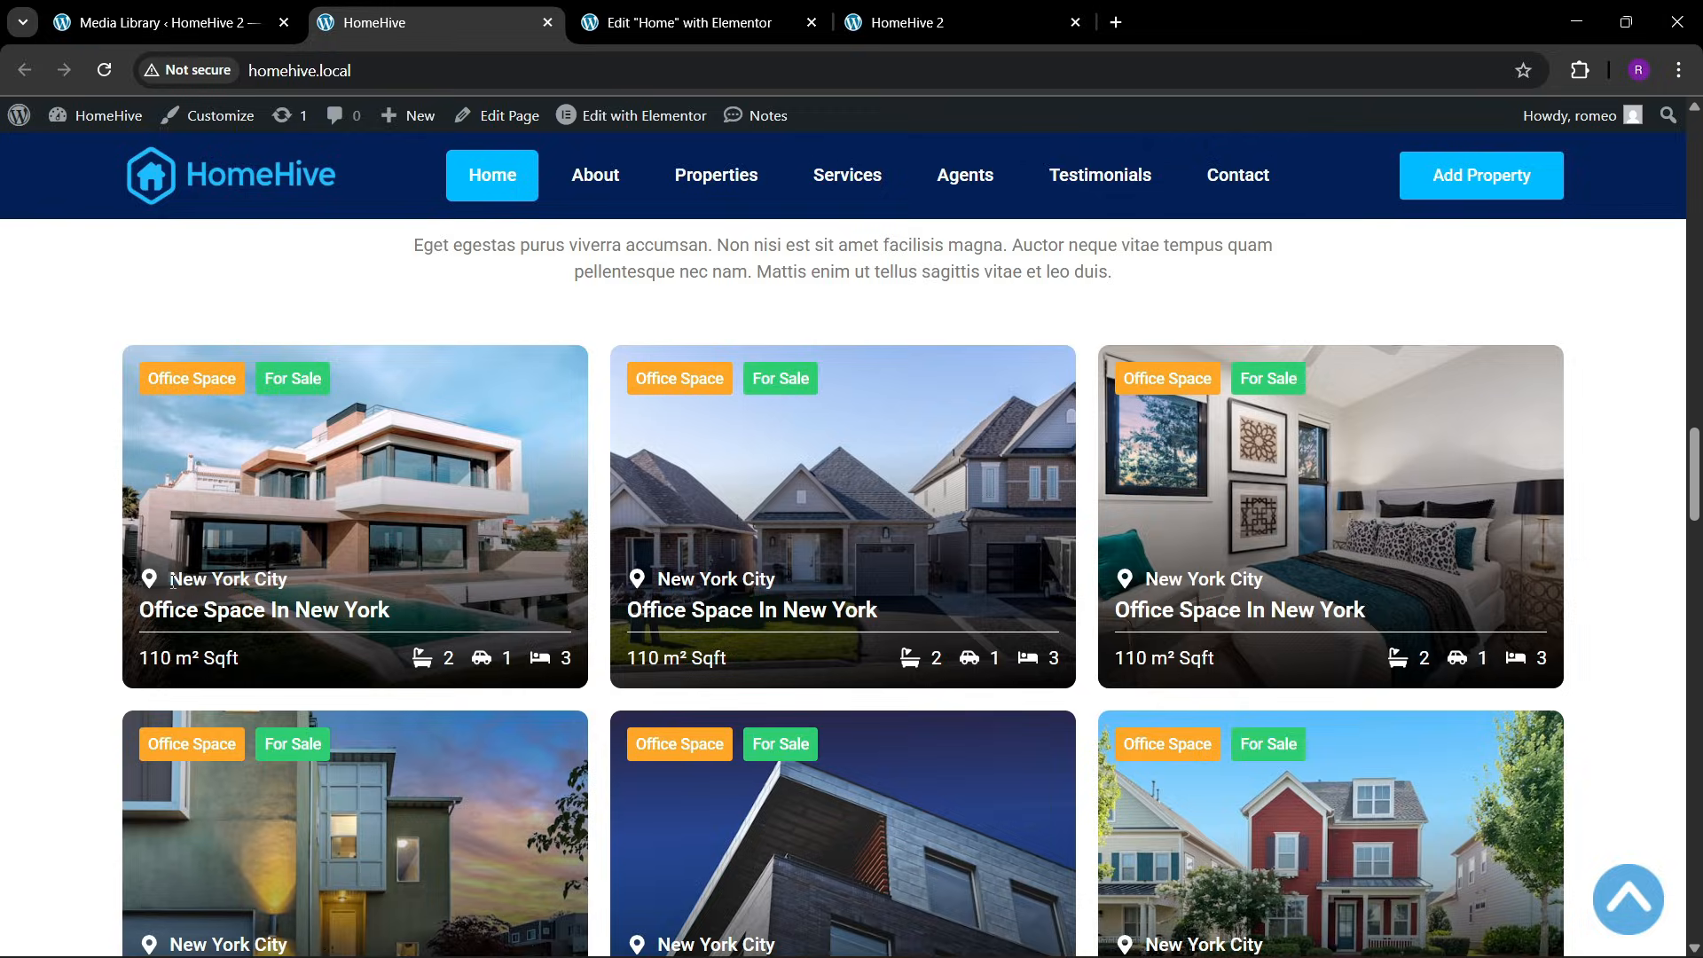
{"action": "left_click", "coordinate": [674, 22]}
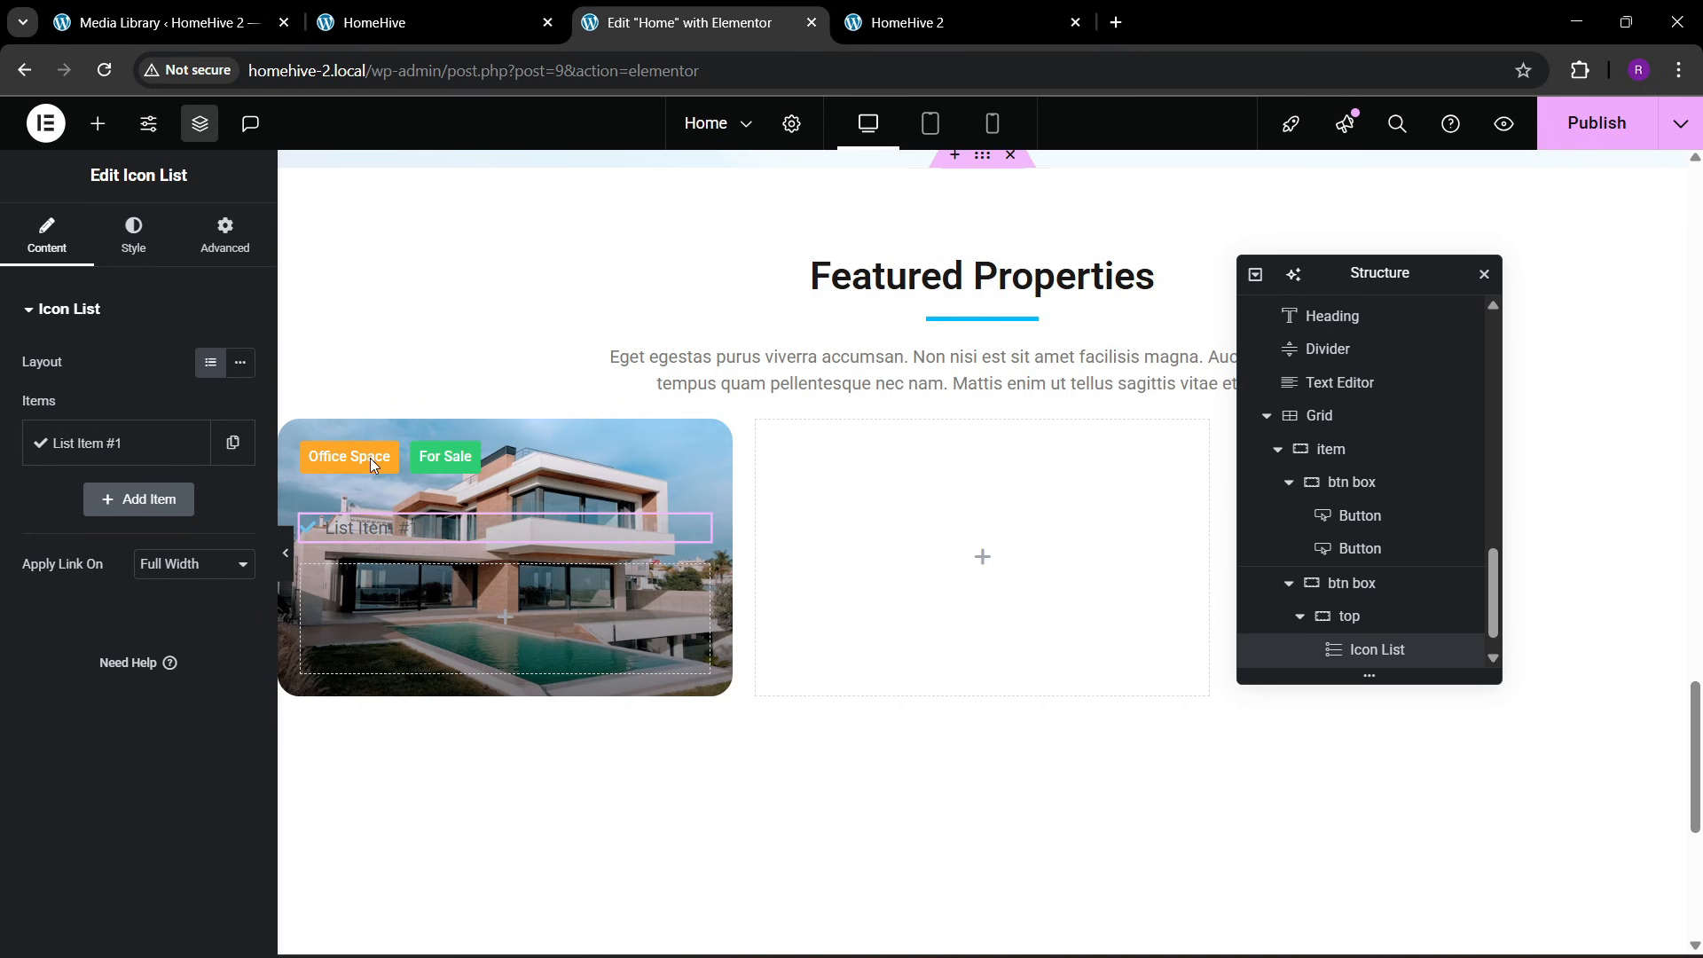
{"action": "left_click", "coordinate": [136, 456]}
{"action": "triple_click", "coordinate": [68, 514]}
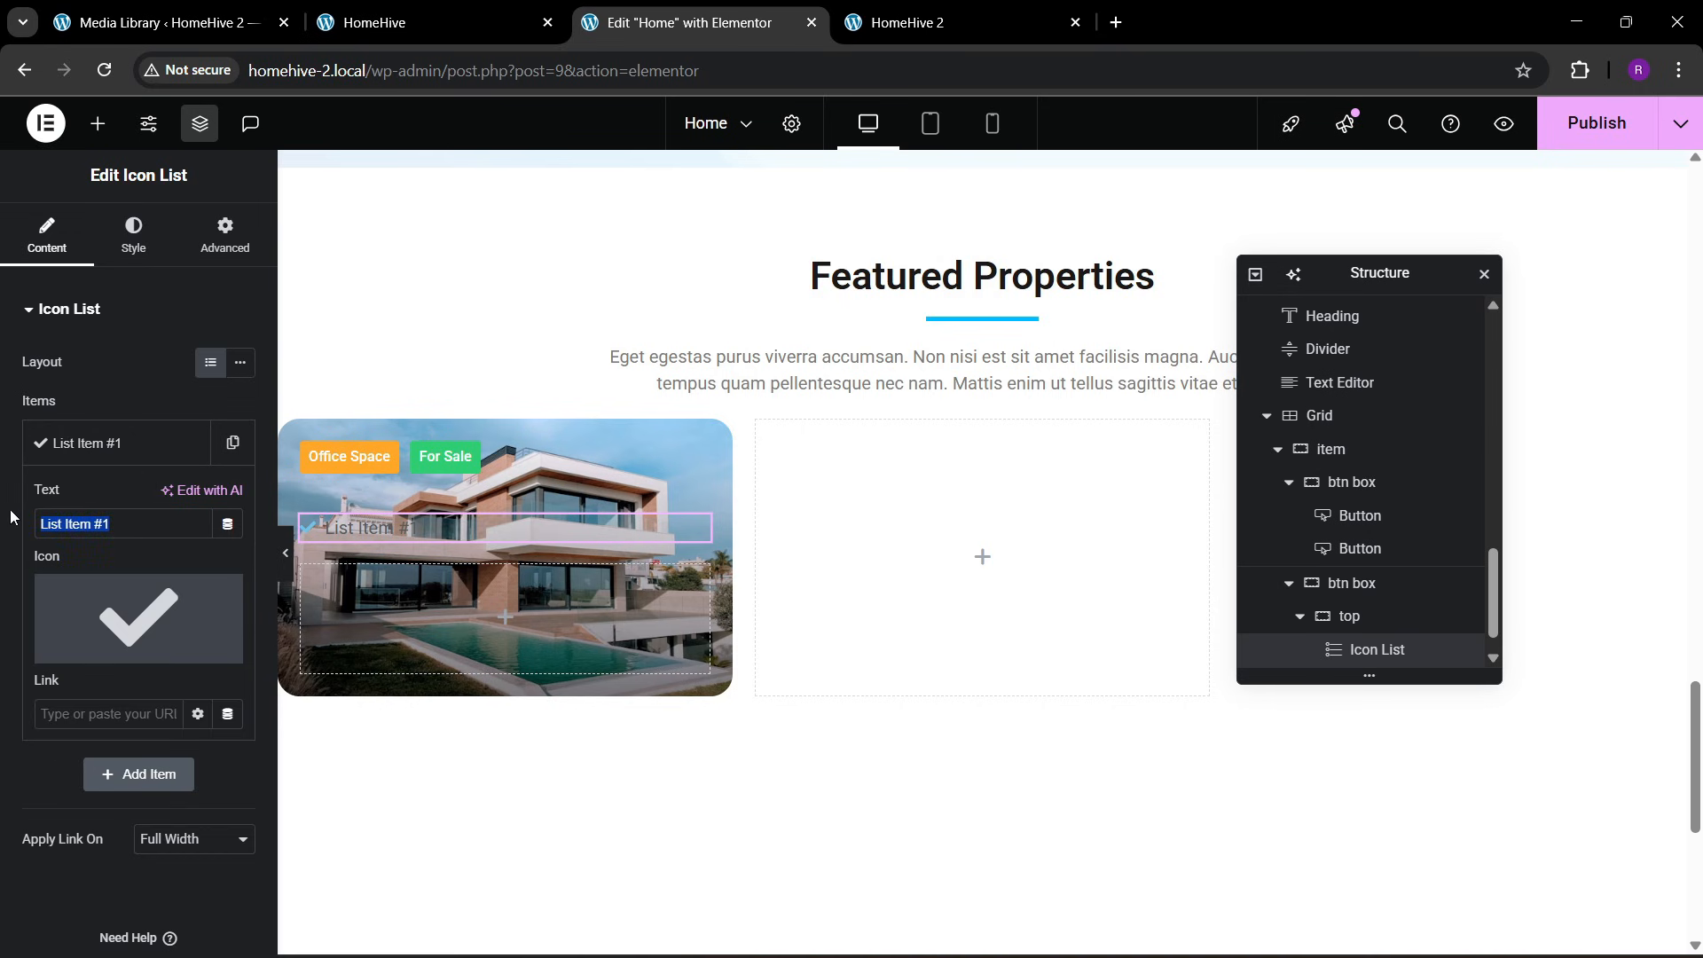
{"action": "scroll", "coordinate": [11, 517], "scroll_direction": "down", "scroll_amount": 1}
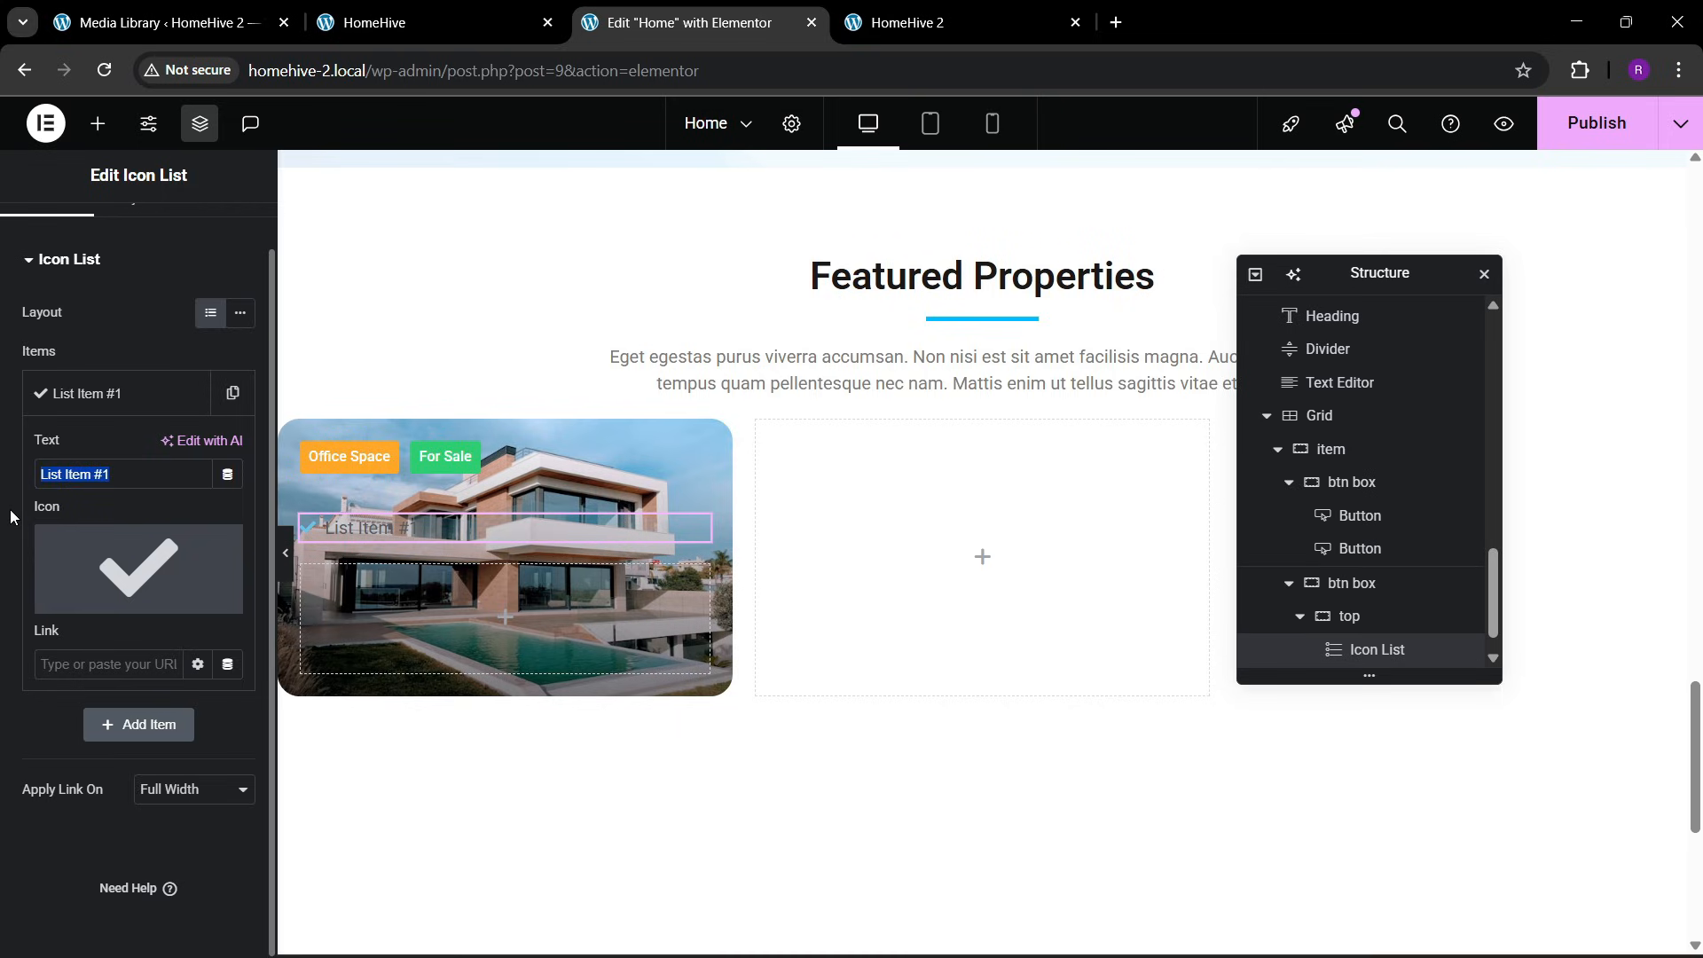
{"action": "triple_click", "coordinate": [81, 480]}
{"action": "key", "text": "BackSpace"}
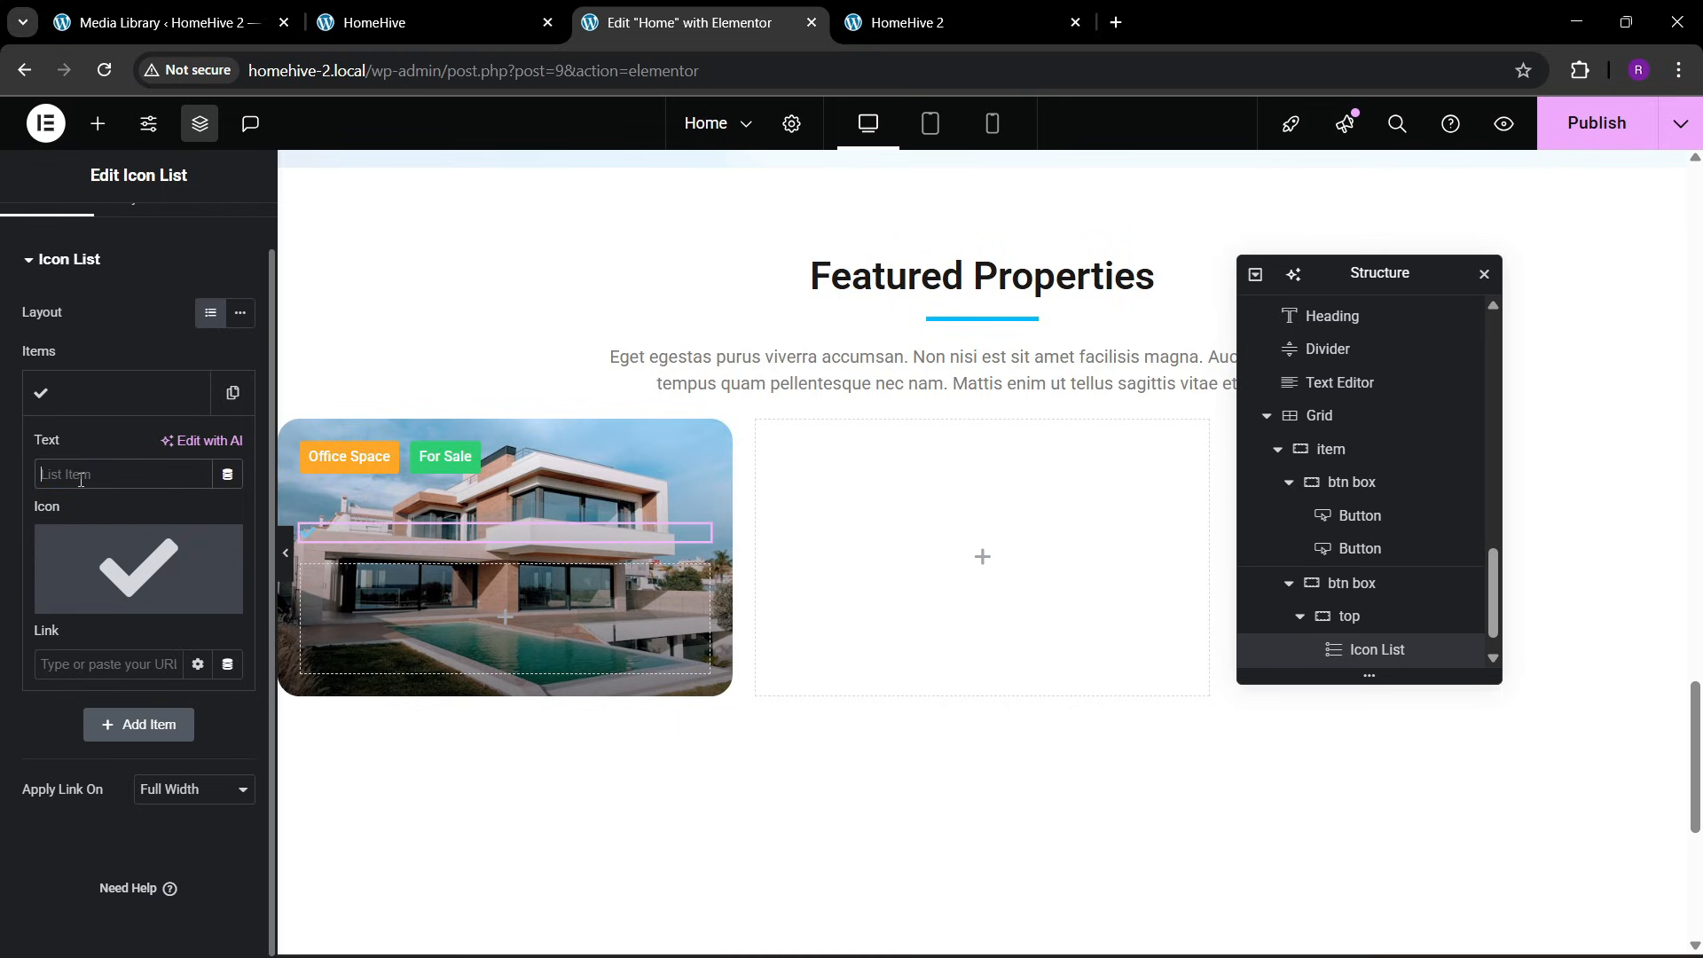
{"action": "type", "text": "New York City"}
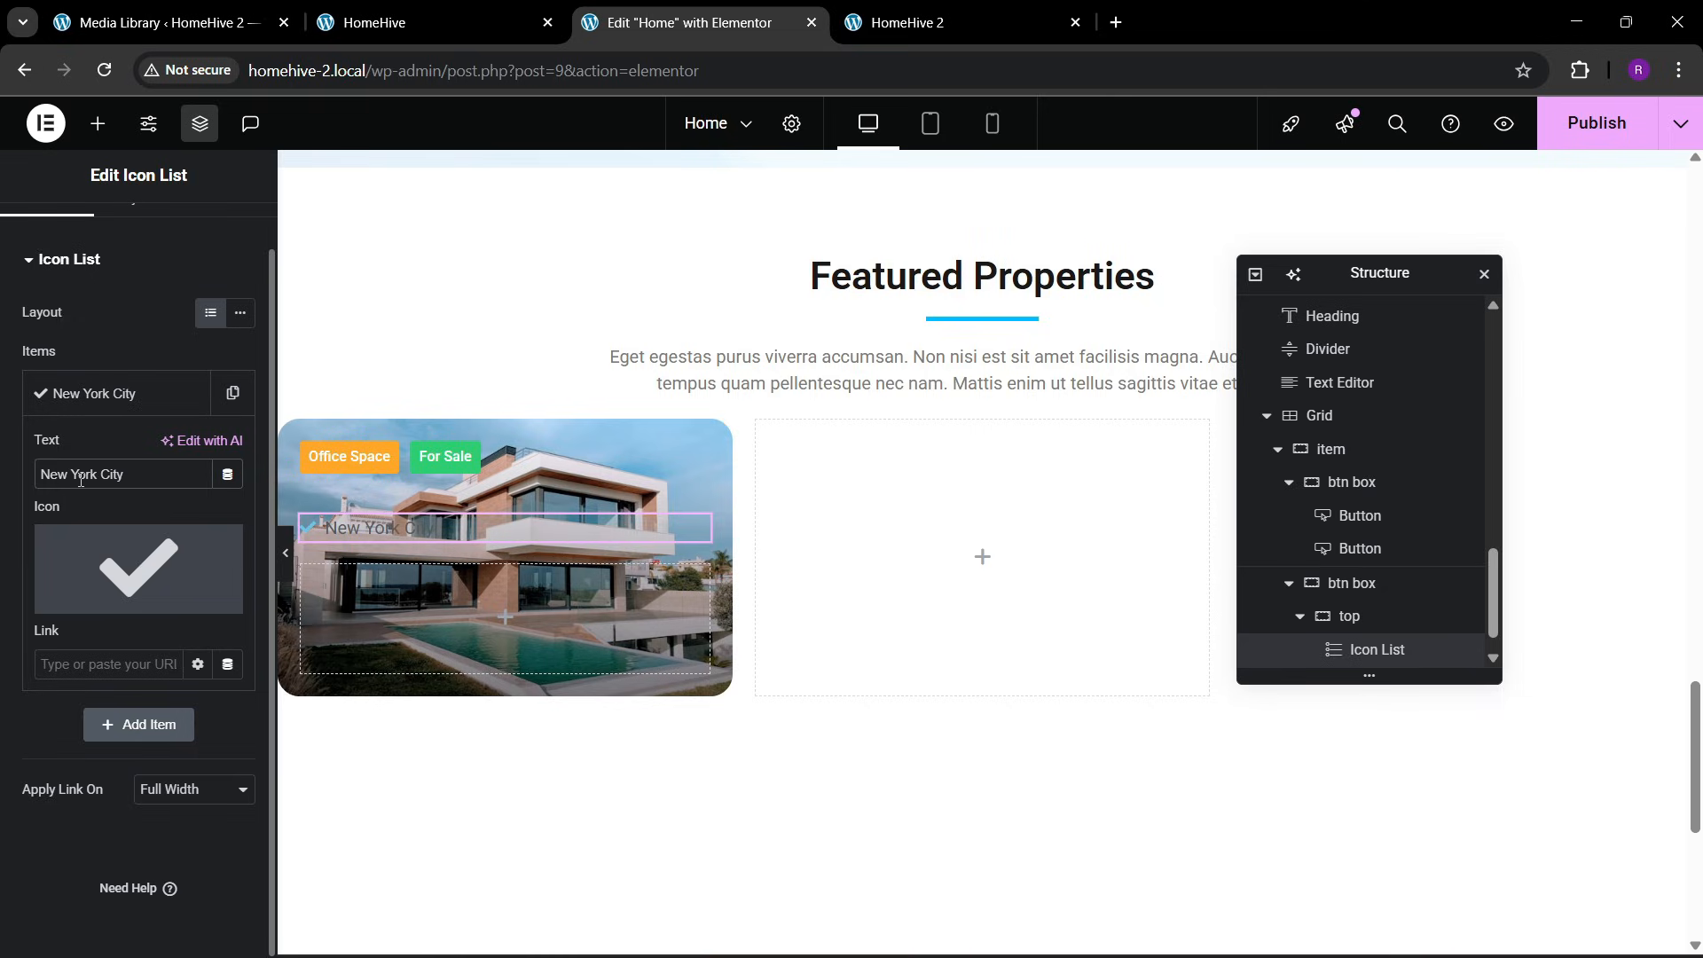
Replace the New York City item's check icon with the map marker that has a hole, found by searching the icon library for "map"
{"action": "left_click", "coordinate": [144, 532]}
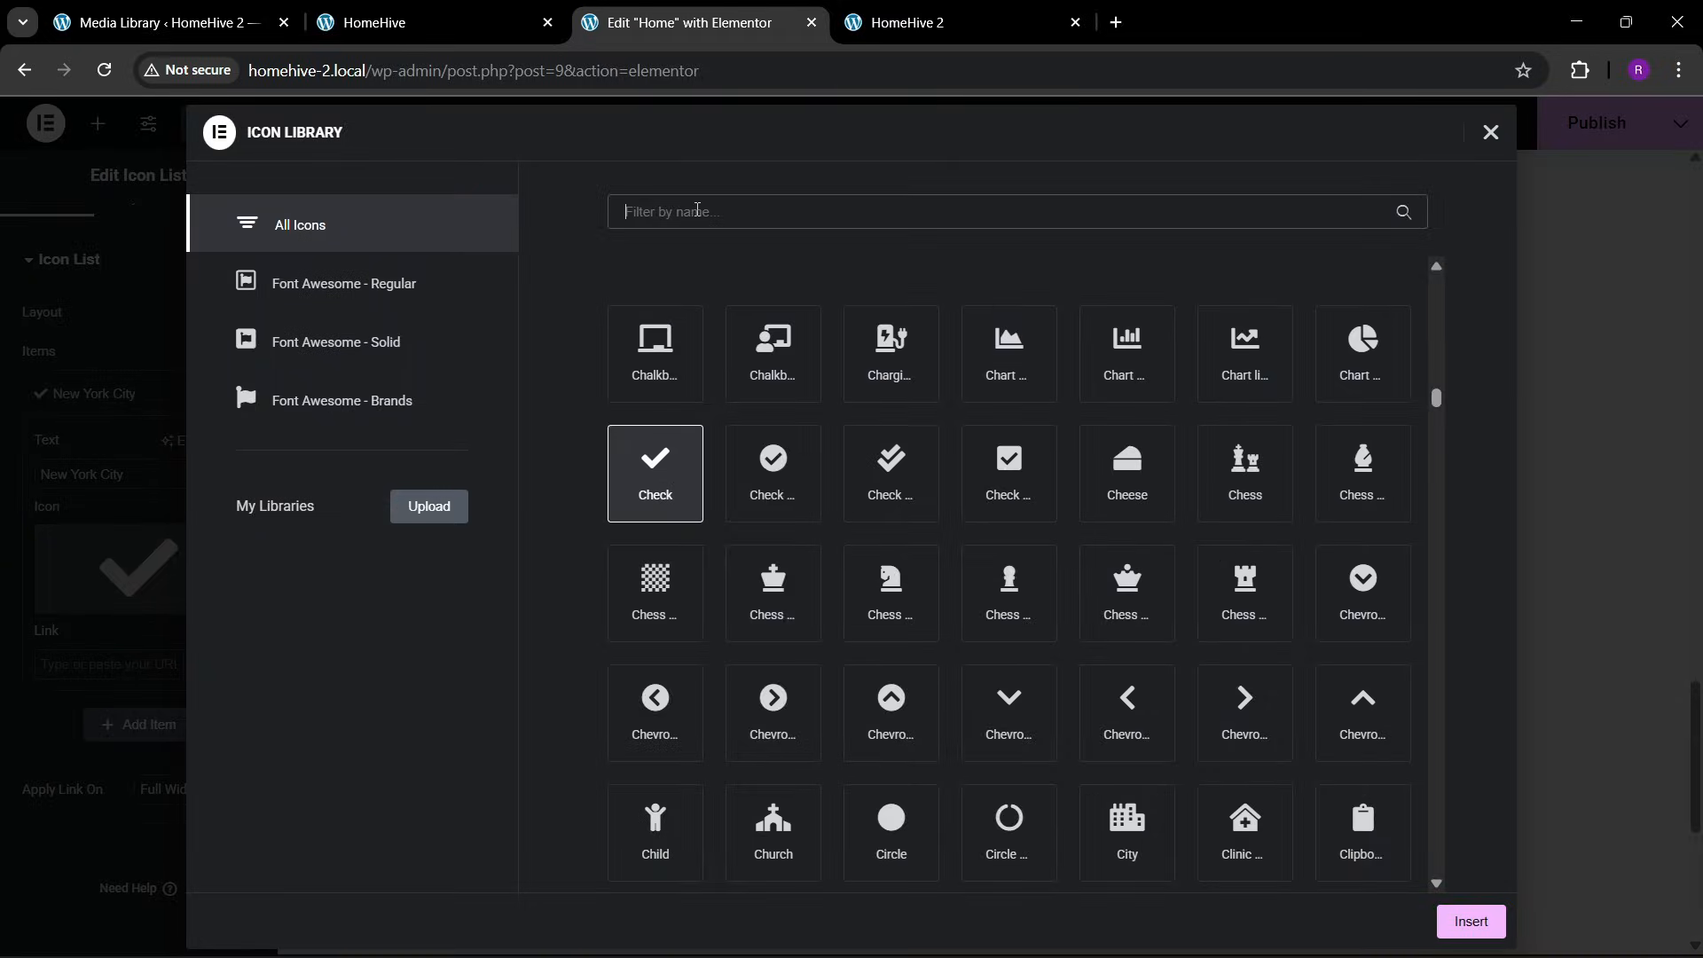
{"action": "type", "text": "map"}
{"action": "left_click", "coordinate": [1258, 350]}
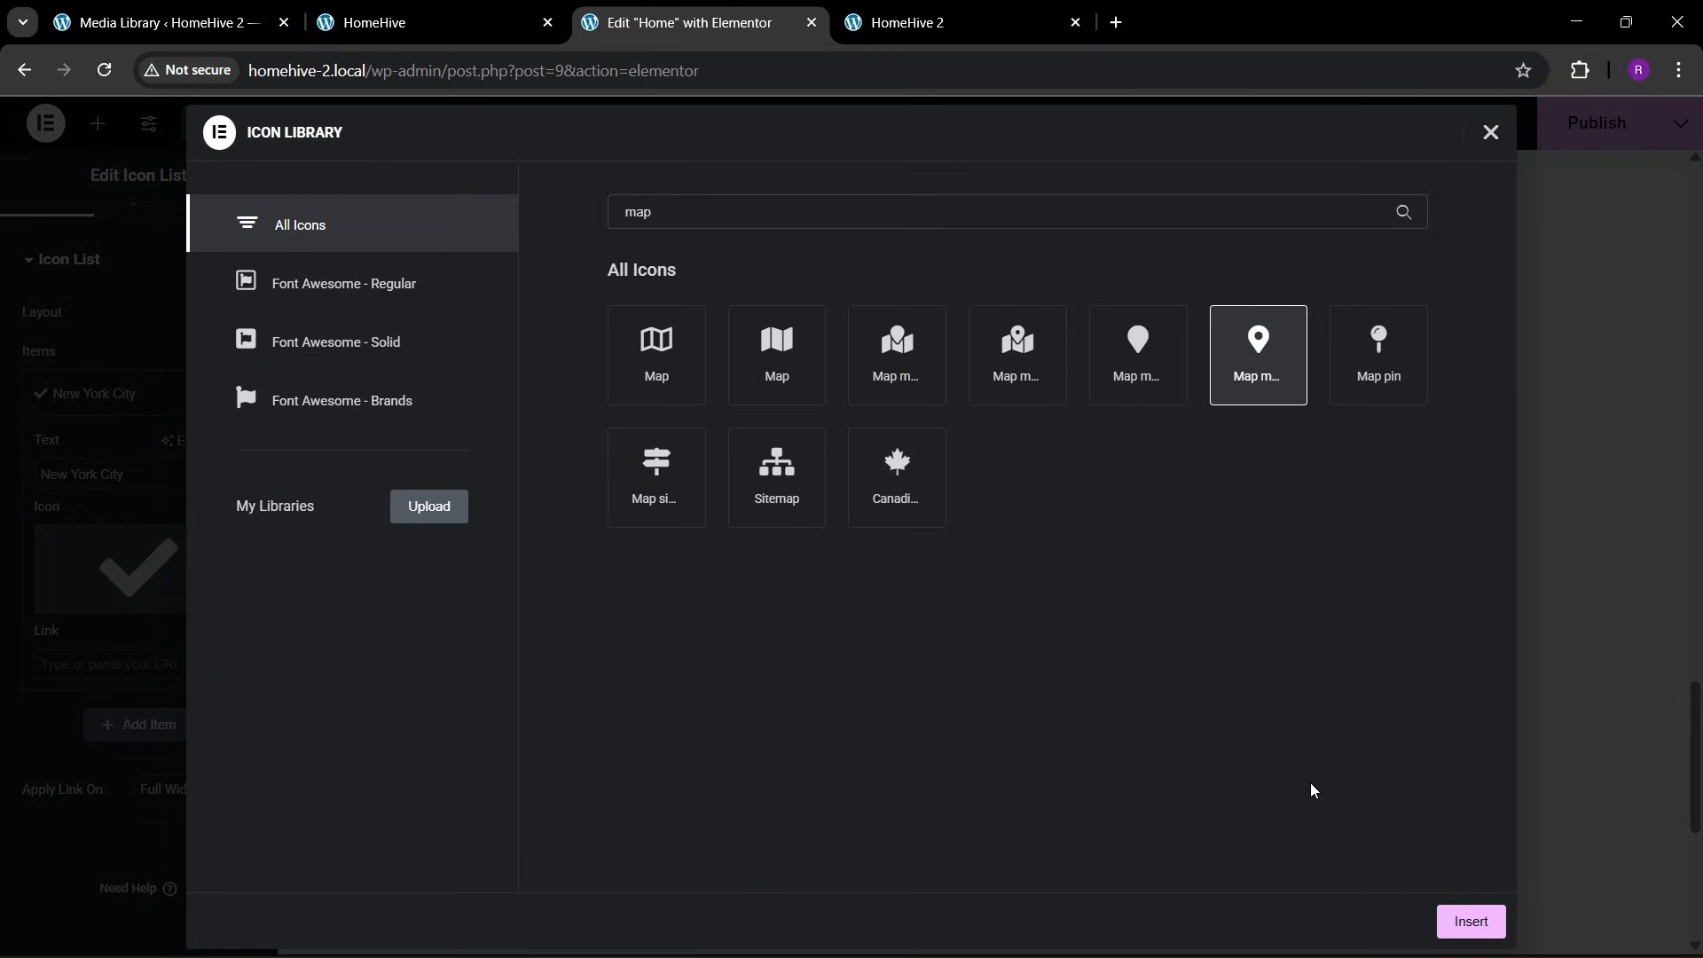
{"action": "left_click", "coordinate": [1447, 924]}
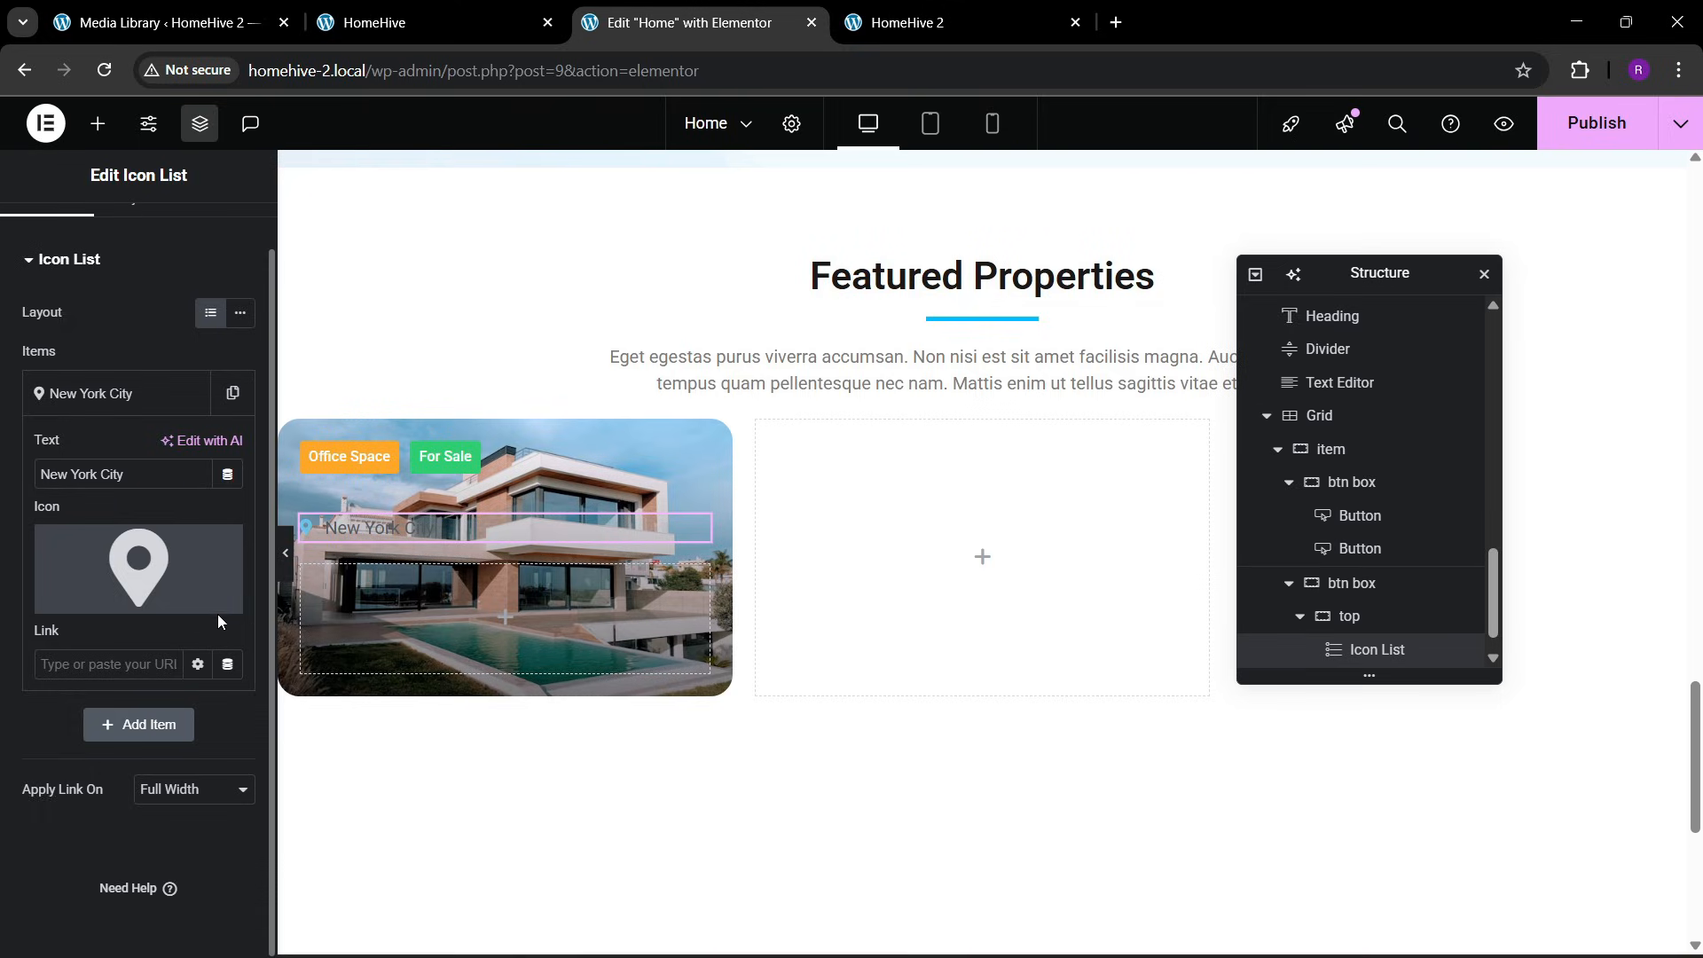
{"action": "left_click", "coordinate": [127, 394]}
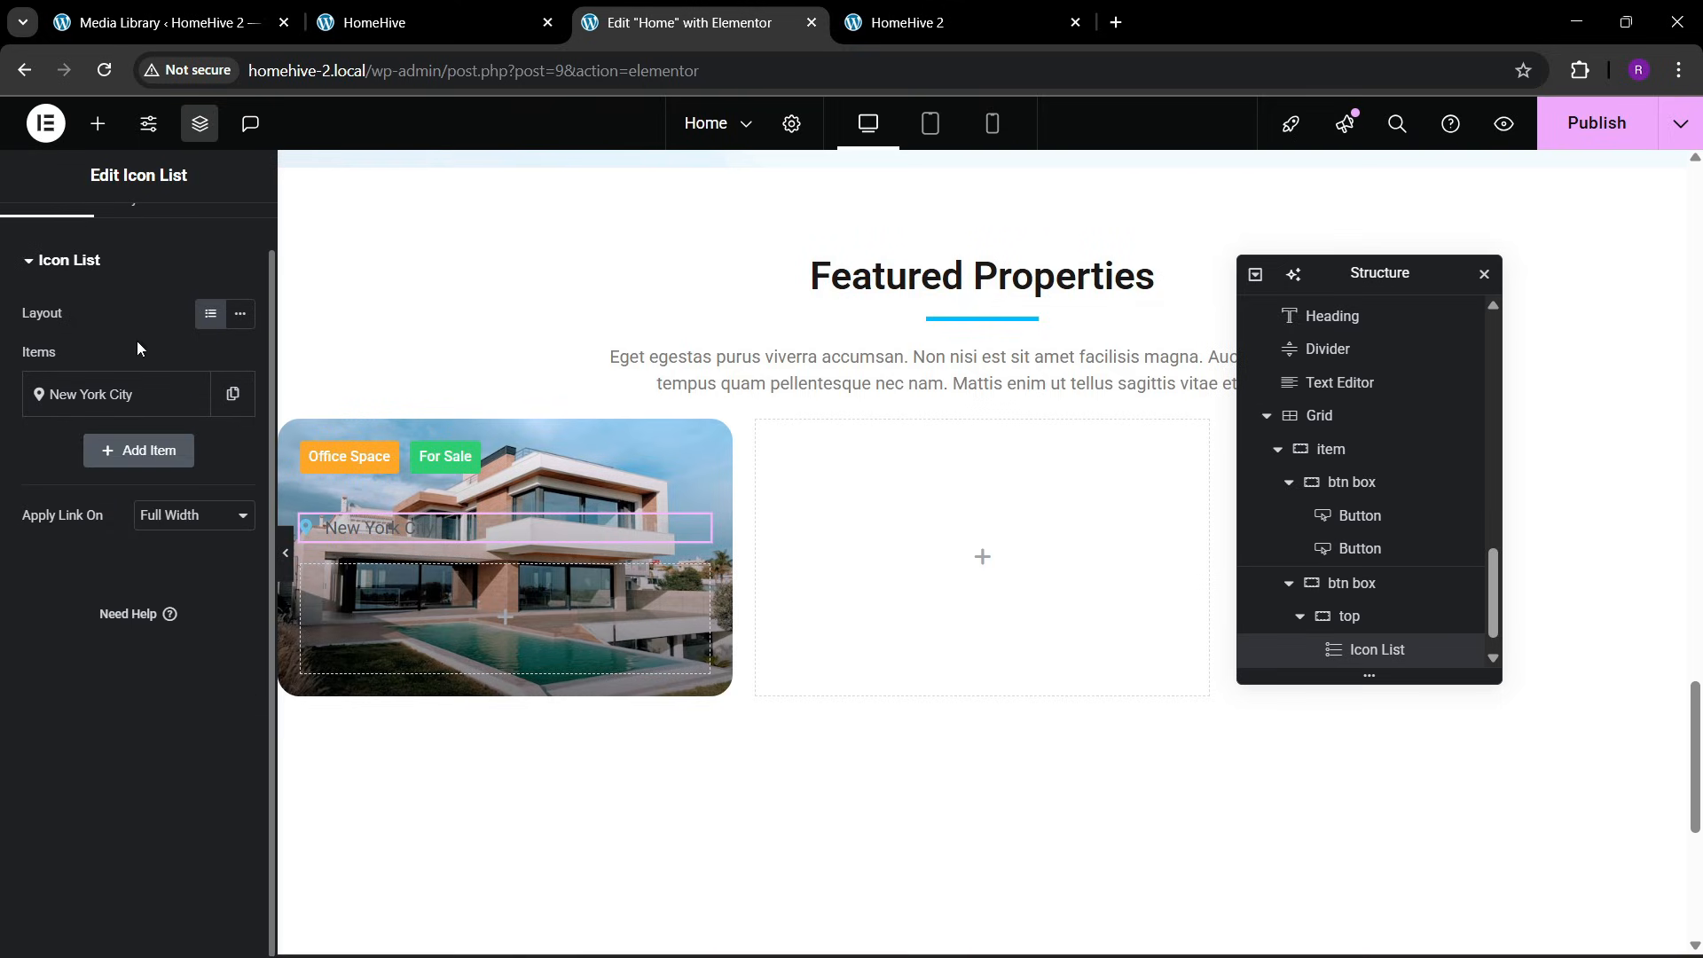
Make the location list's map marker icon white and increase its size
{"action": "left_click", "coordinate": [135, 222]}
{"action": "left_click", "coordinate": [89, 581]}
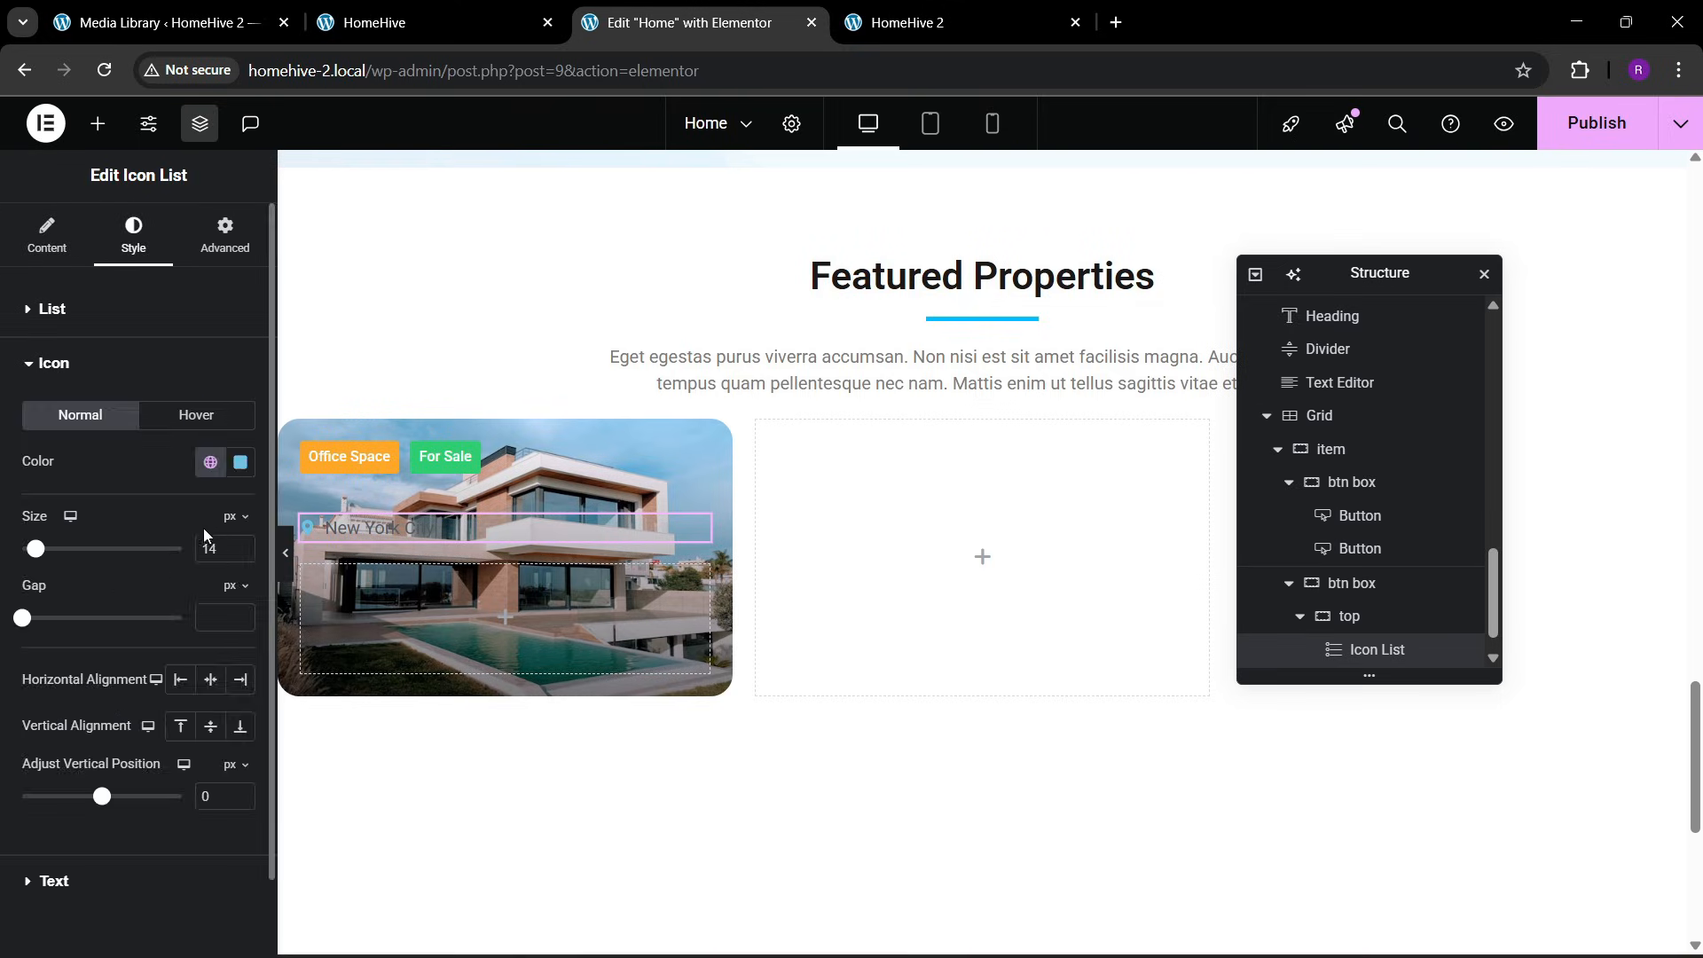
{"action": "left_click", "coordinate": [240, 462]}
{"action": "left_click_drag", "start_coordinate": [193, 604], "coordinate": [86, 497]}
{"action": "left_click", "coordinate": [82, 453]}
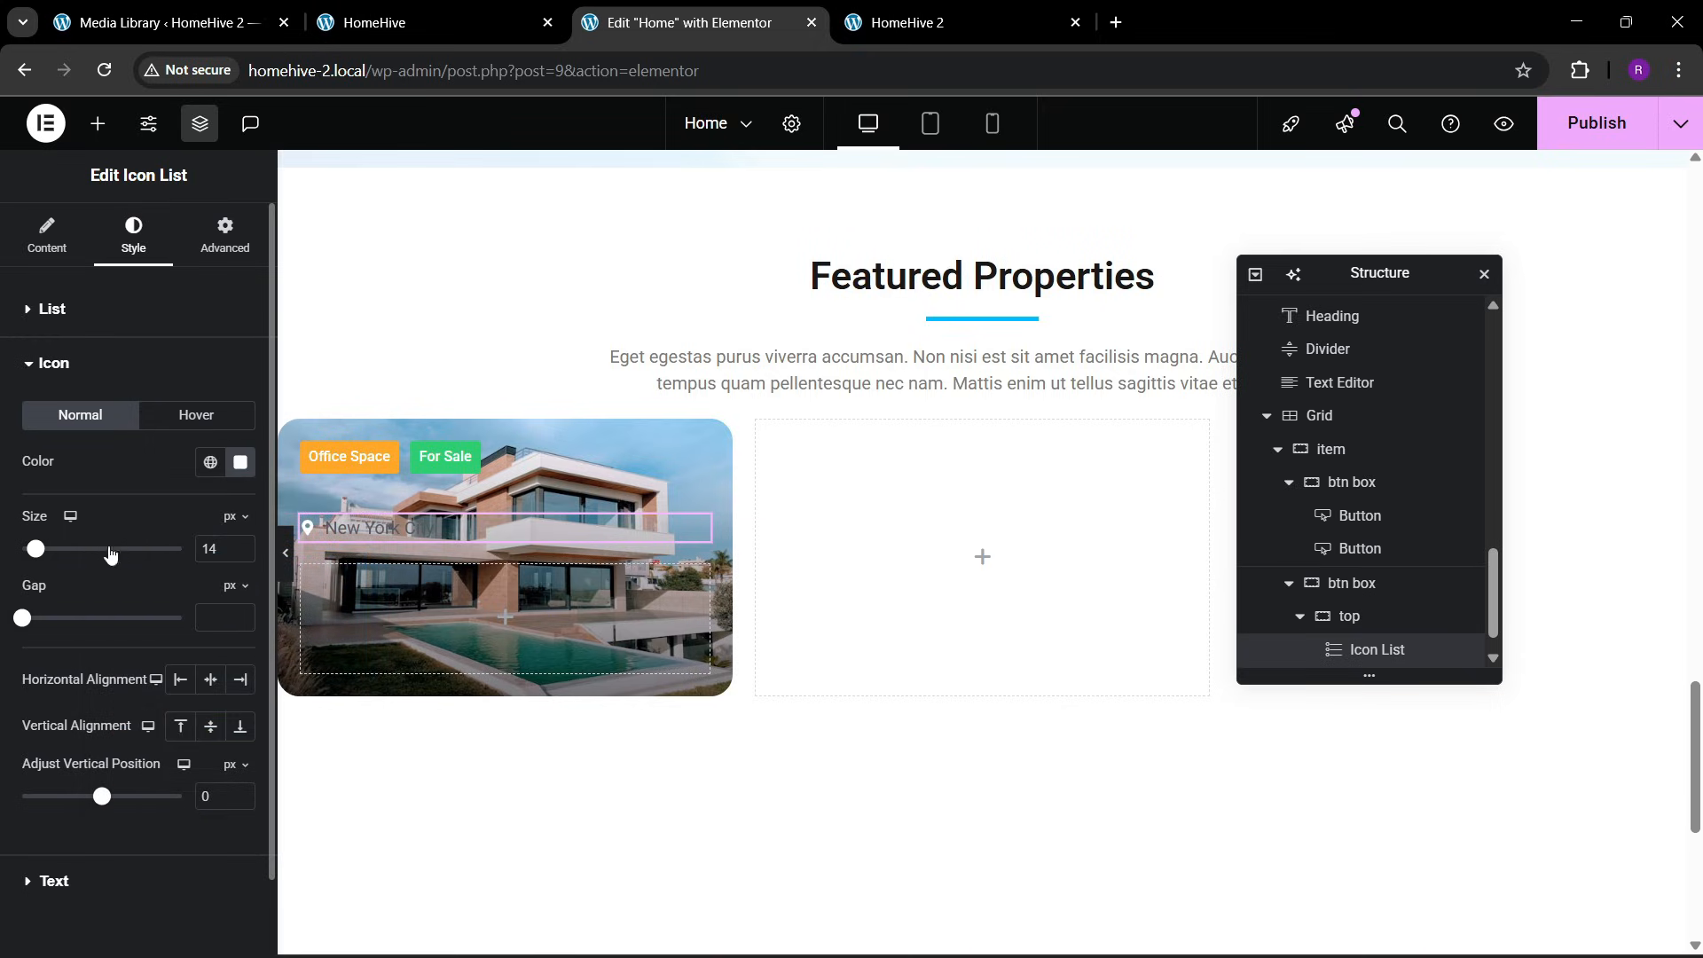
{"action": "left_click", "coordinate": [241, 544]}
{"action": "left_click", "coordinate": [240, 544]}
{"action": "left_click", "coordinate": [240, 545]}
{"action": "left_click", "coordinate": [240, 544]}
{"action": "left_click", "coordinate": [241, 545]}
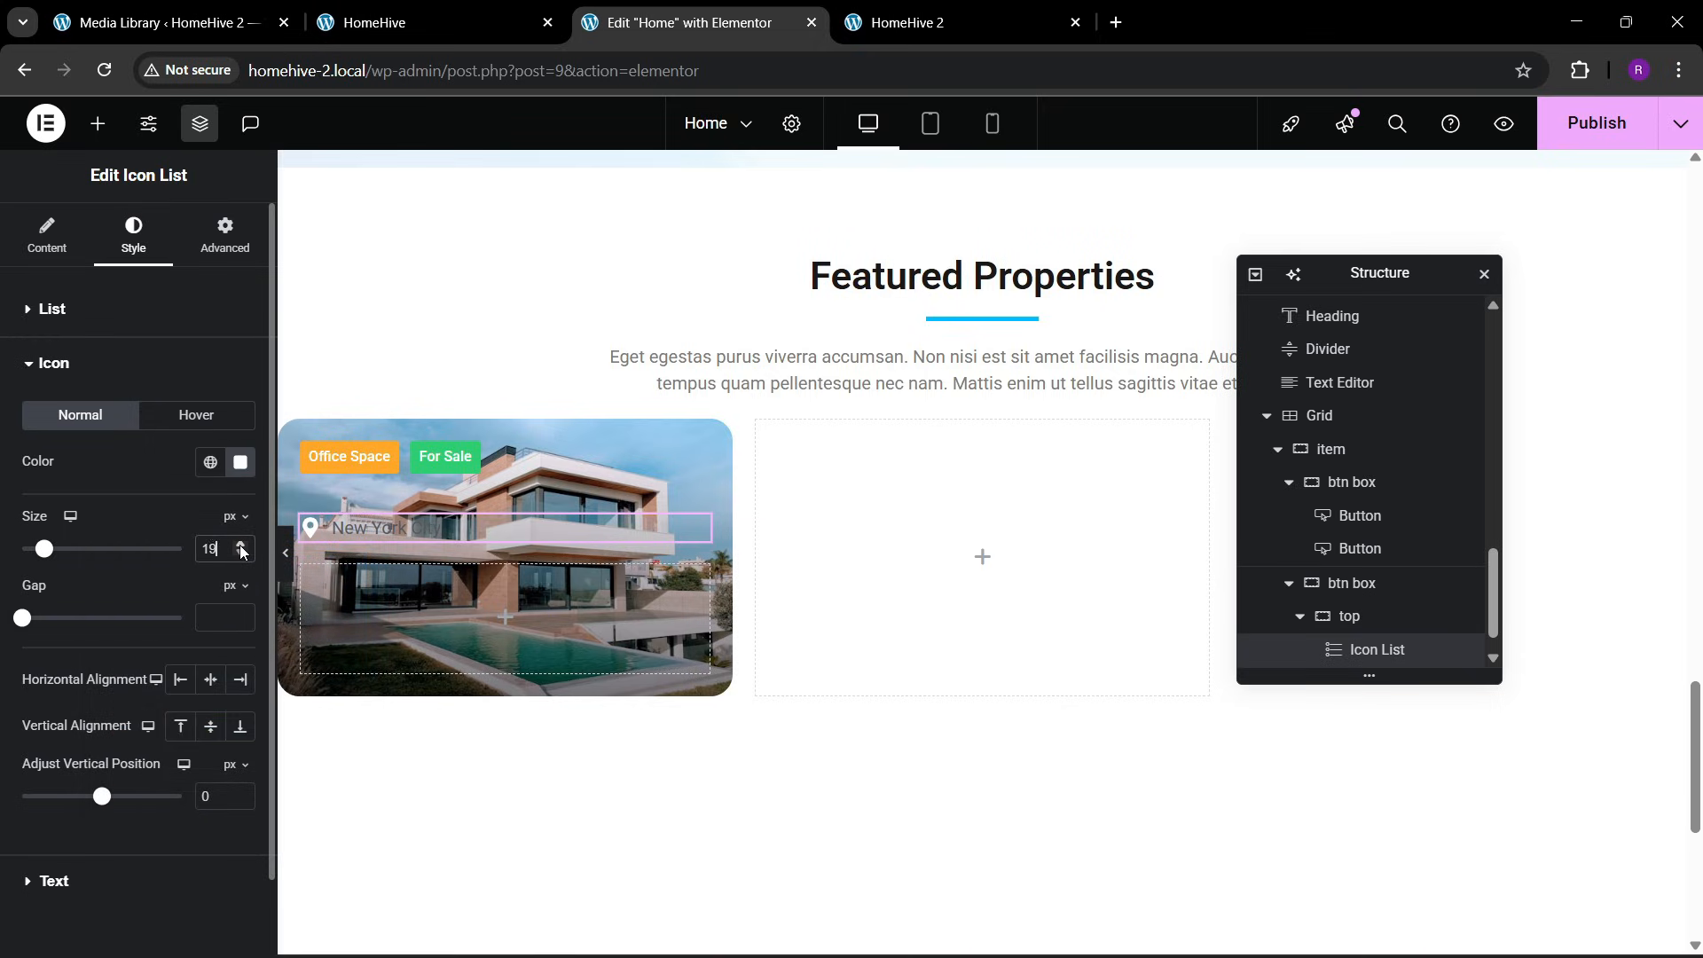
Set the location list's text color to white
{"action": "left_click", "coordinate": [133, 364]}
{"action": "left_click", "coordinate": [114, 437]}
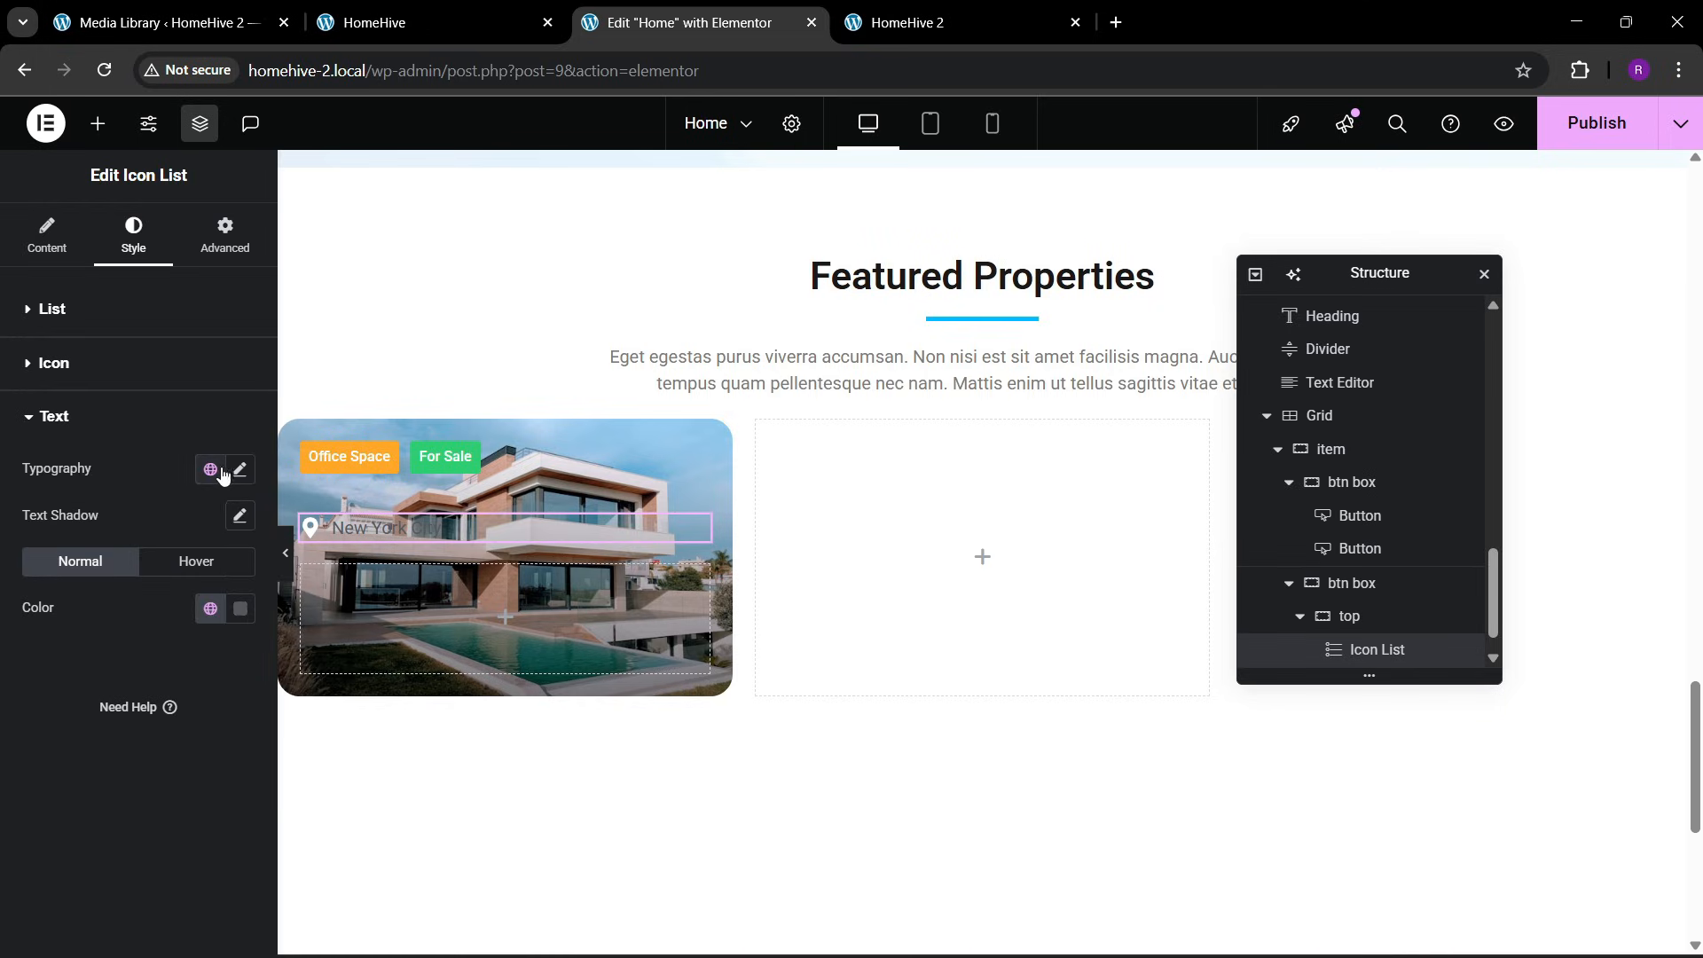
{"action": "left_click", "coordinate": [240, 612]}
{"action": "type", "text": "#FFFFFF"}
{"action": "left_click", "coordinate": [76, 663]}
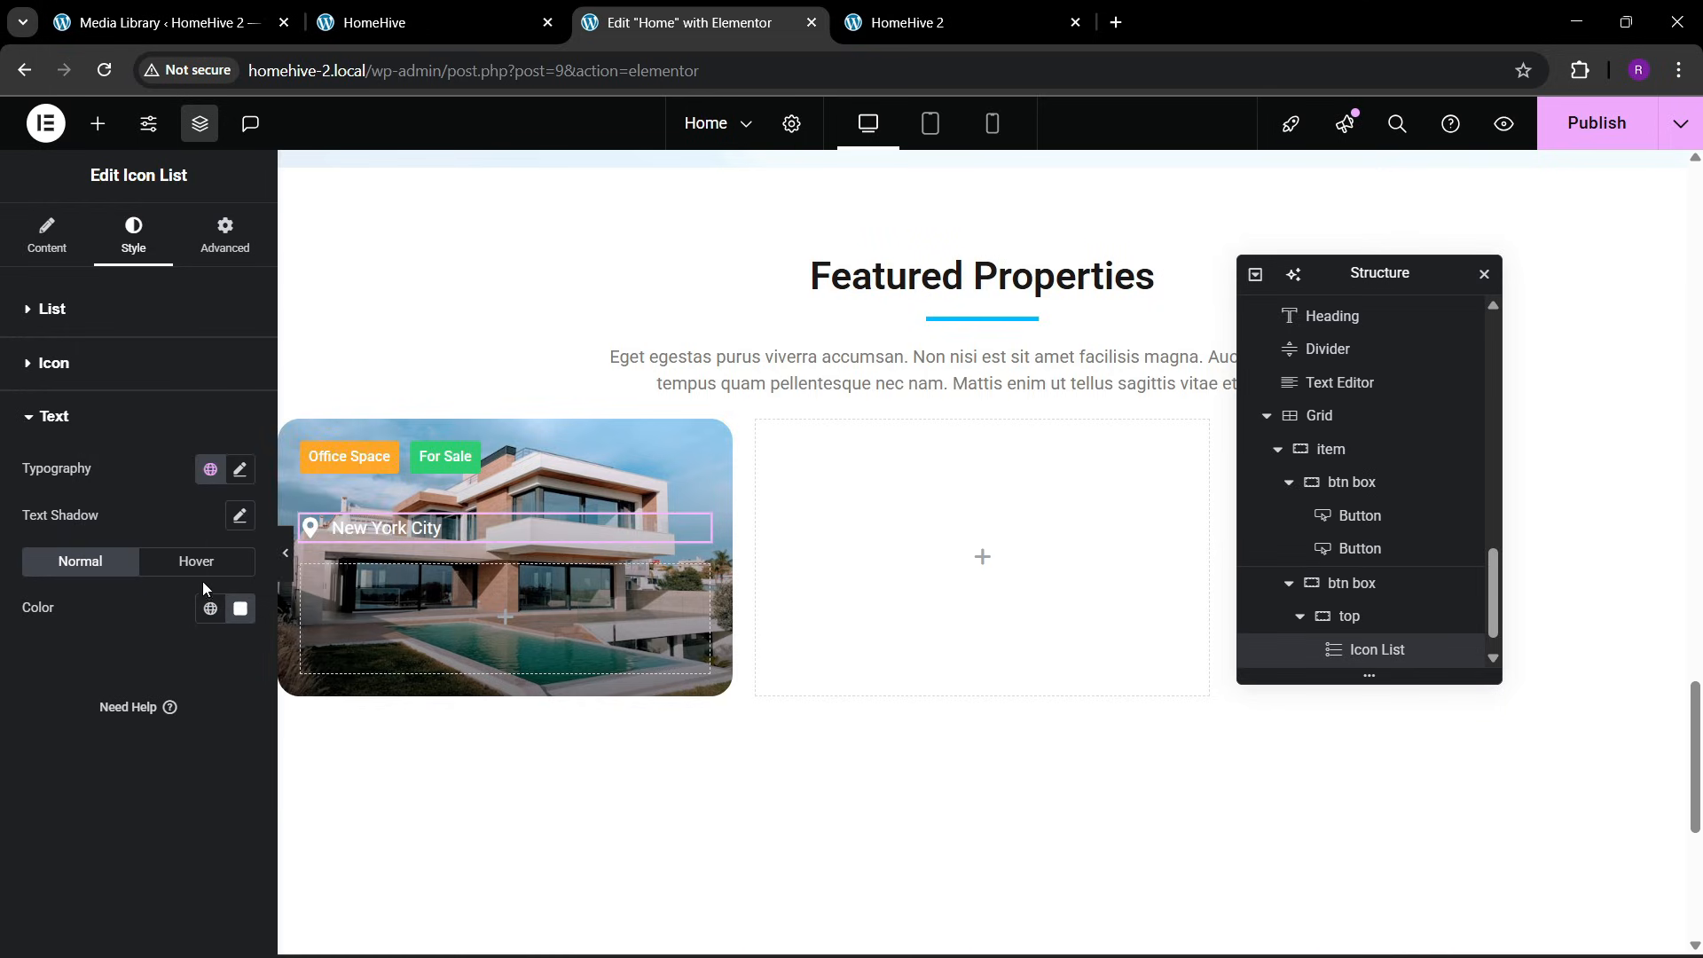
Set the New York City text's typography to 18 px and weight 500 (Medium), comparing it with the reference card
{"action": "left_click", "coordinate": [239, 468]}
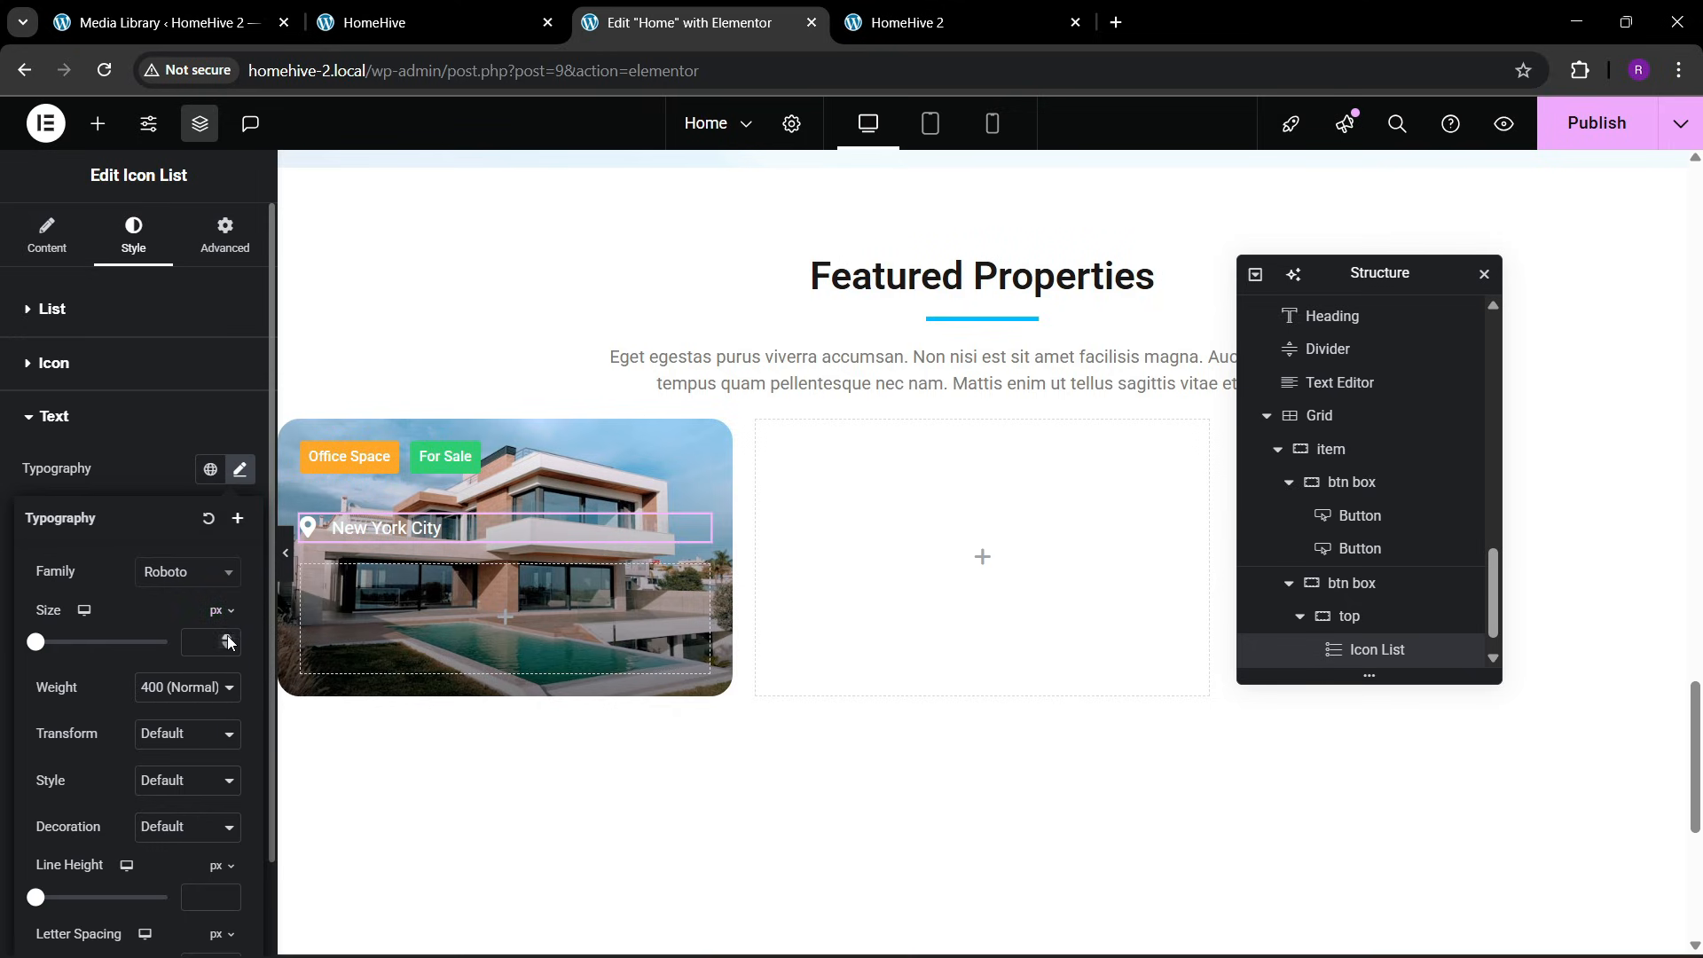
{"action": "left_click", "coordinate": [228, 637]}
{"action": "left_click", "coordinate": [228, 637]}
{"action": "left_click", "coordinate": [228, 637]}
{"action": "left_click", "coordinate": [228, 636]}
{"action": "left_click", "coordinate": [228, 636]}
{"action": "left_click", "coordinate": [228, 637]}
{"action": "left_click", "coordinate": [372, 4]}
{"action": "left_click", "coordinate": [580, 4]}
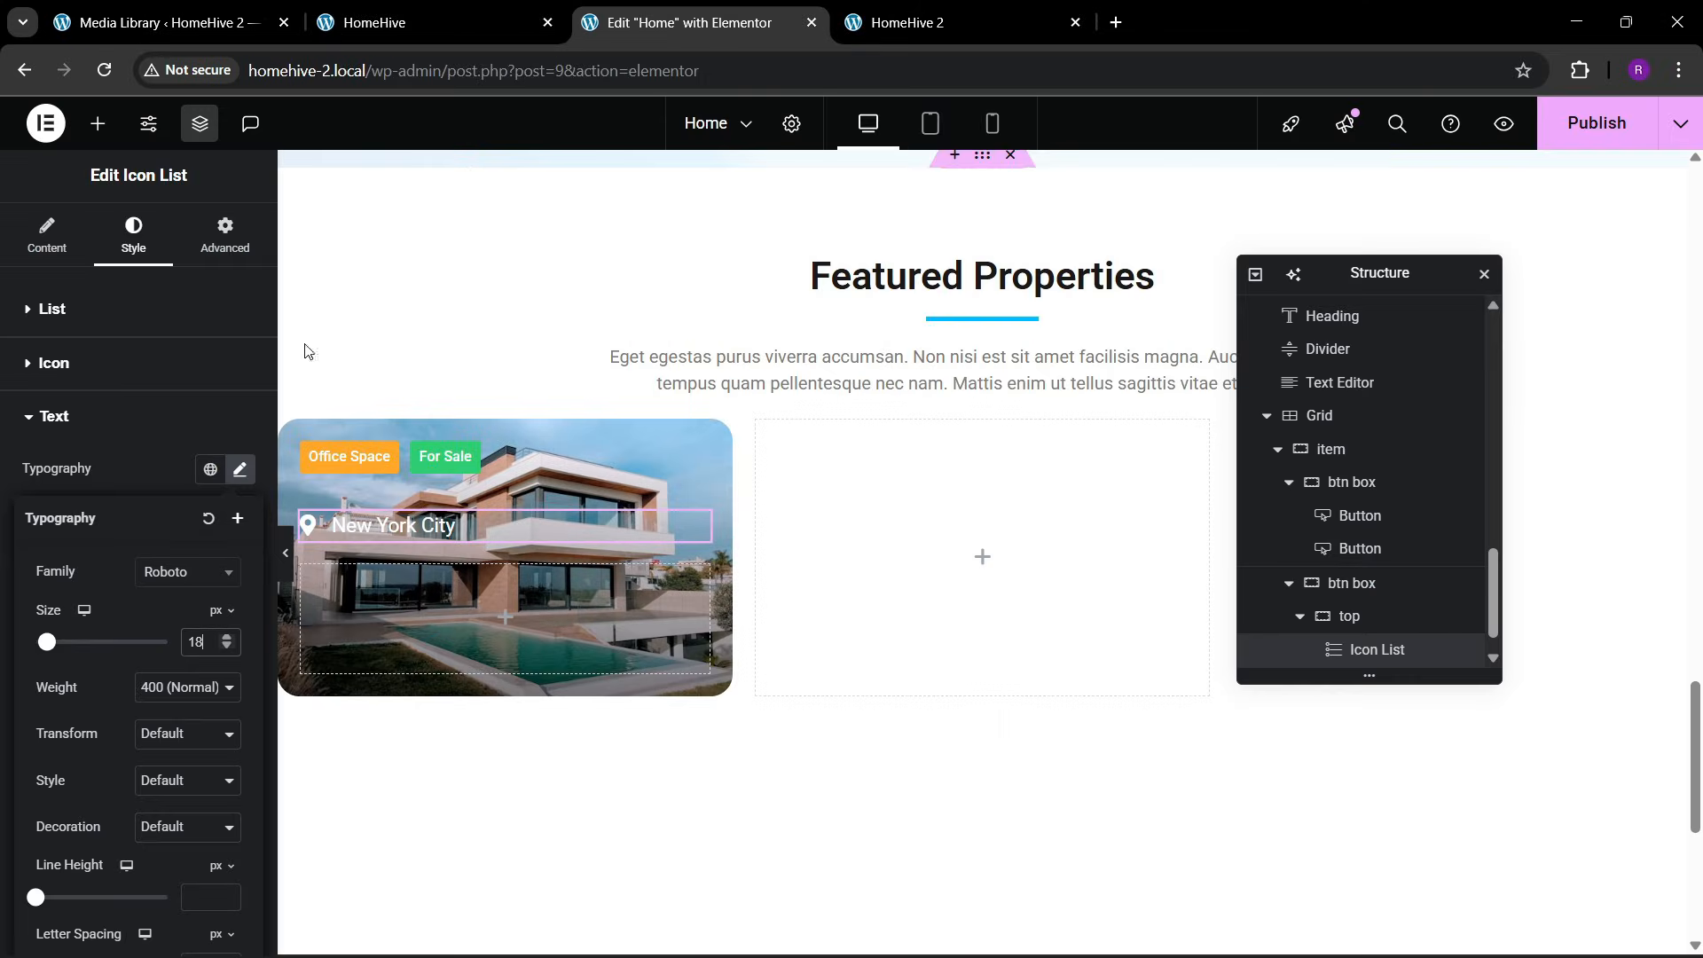
{"action": "left_click", "coordinate": [202, 688]}
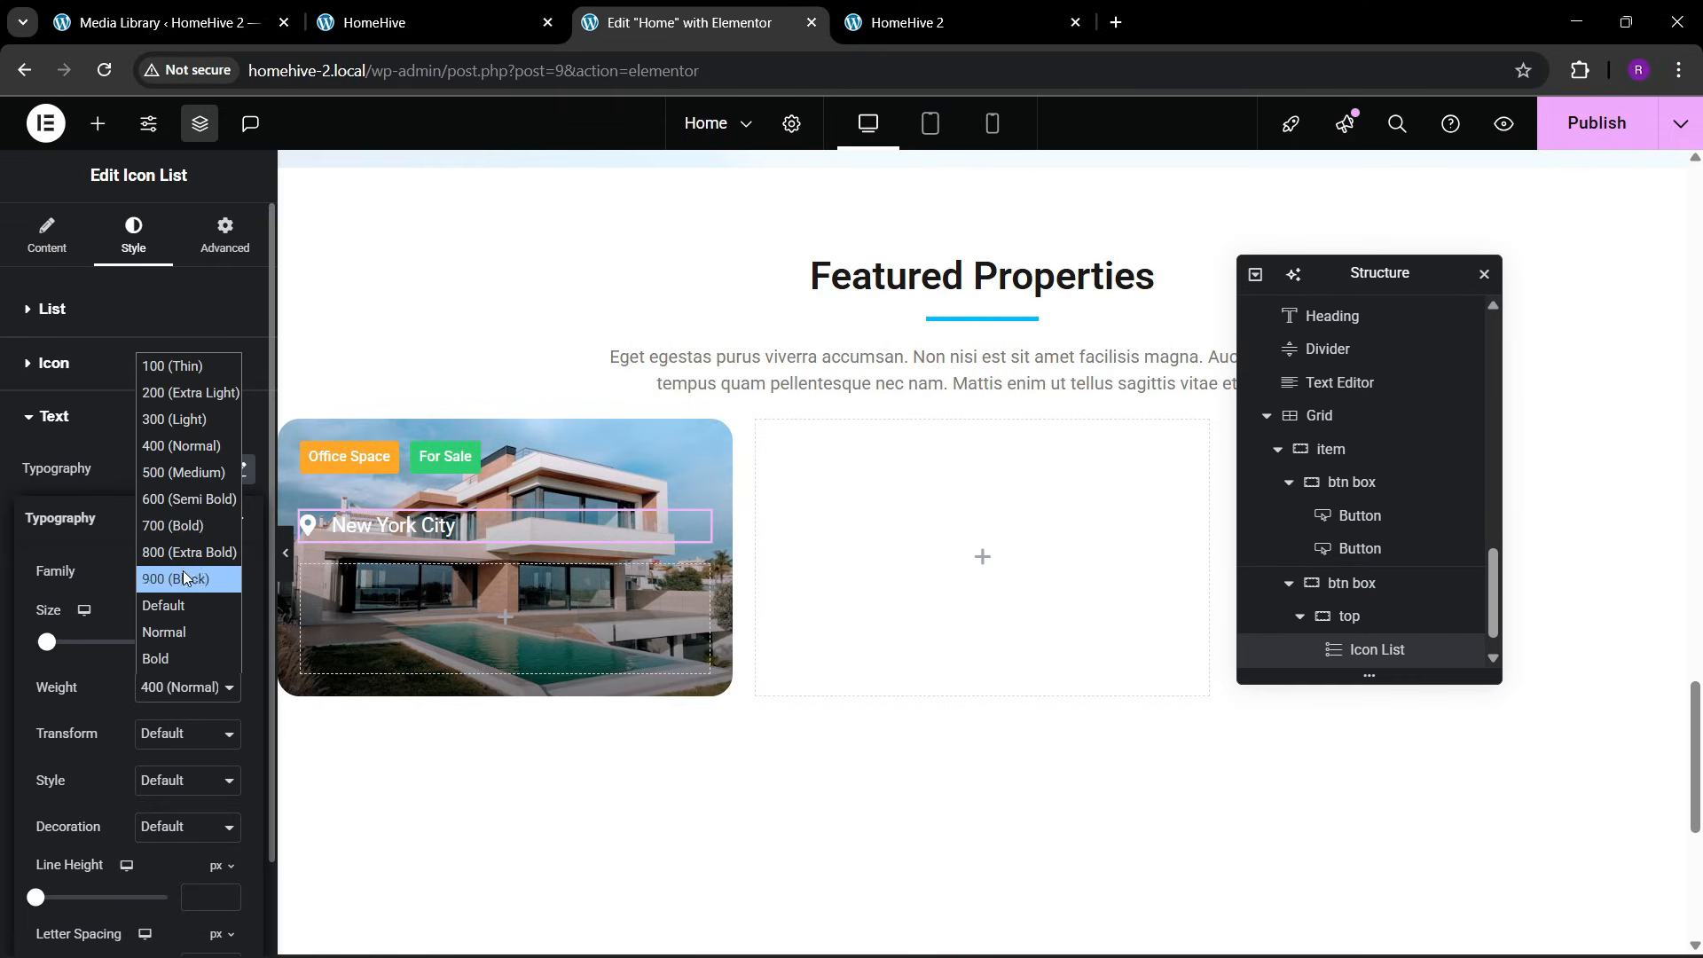
{"action": "left_click", "coordinate": [178, 475]}
{"action": "left_click", "coordinate": [483, 8]}
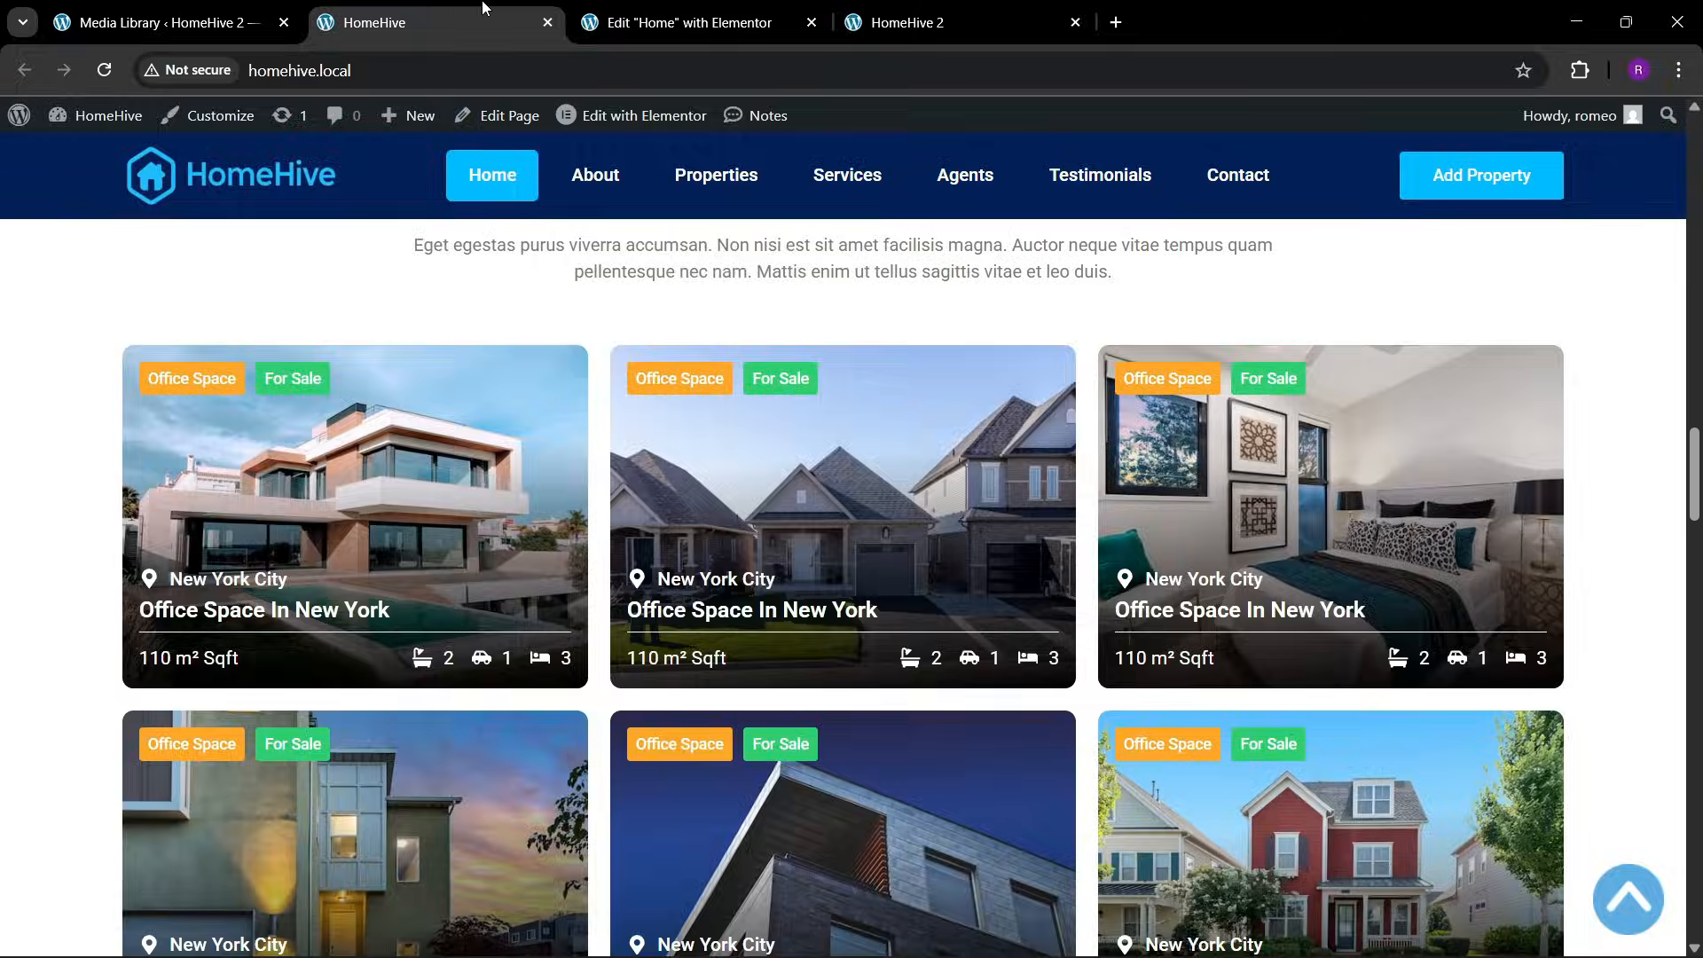
{"action": "left_click", "coordinate": [727, 12]}
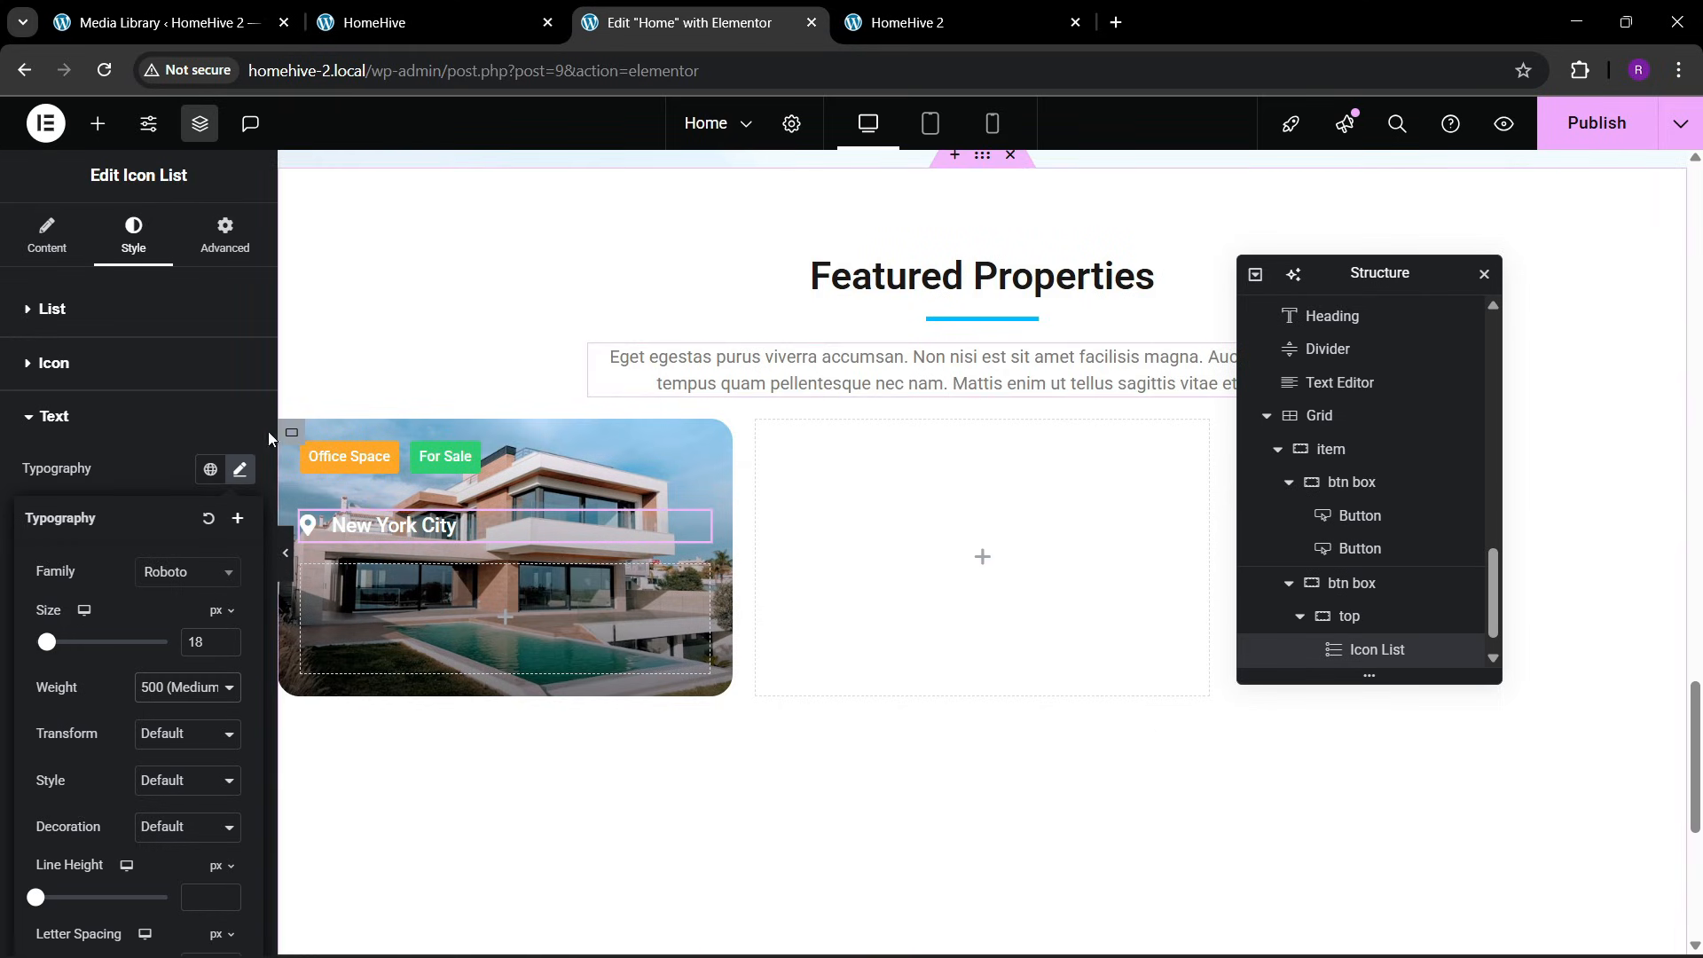
Add a Heading below the location list with the title "Office Space In New York", copied from the reference card
{"action": "left_click", "coordinate": [97, 123]}
{"action": "left_click_drag", "start_coordinate": [75, 581], "coordinate": [415, 528]}
{"action": "left_click", "coordinate": [408, 22]}
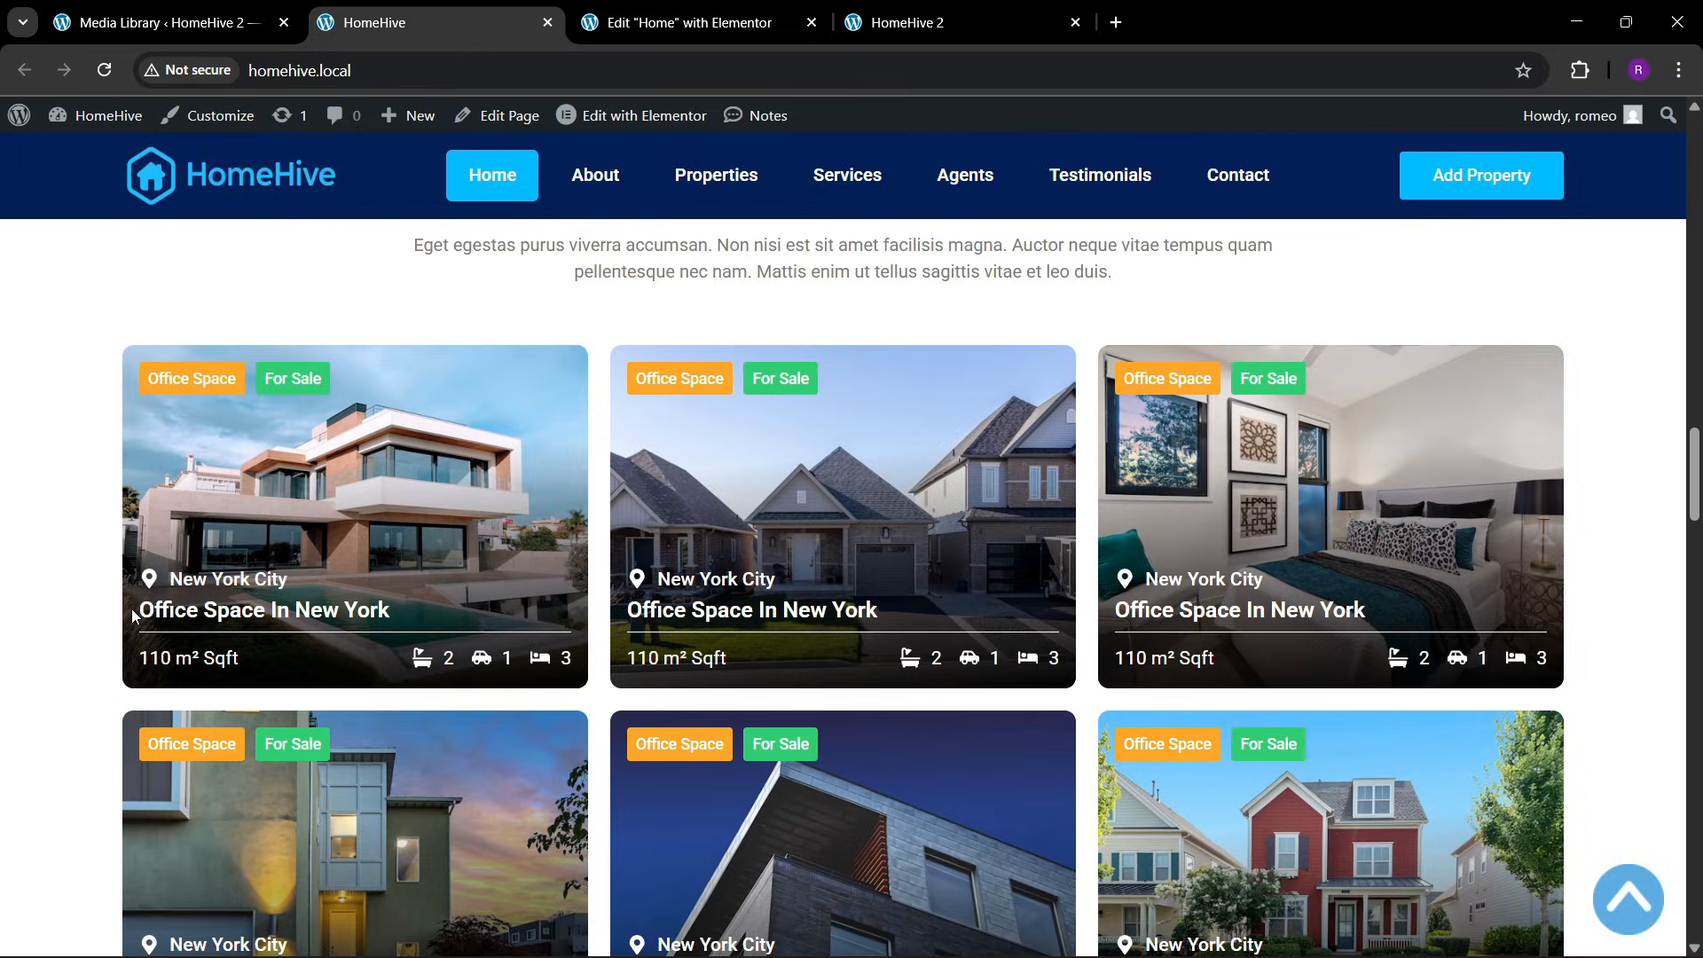
{"action": "left_click_drag", "start_coordinate": [141, 609], "coordinate": [402, 613]}
{"action": "key", "text": "ctrl+c"}
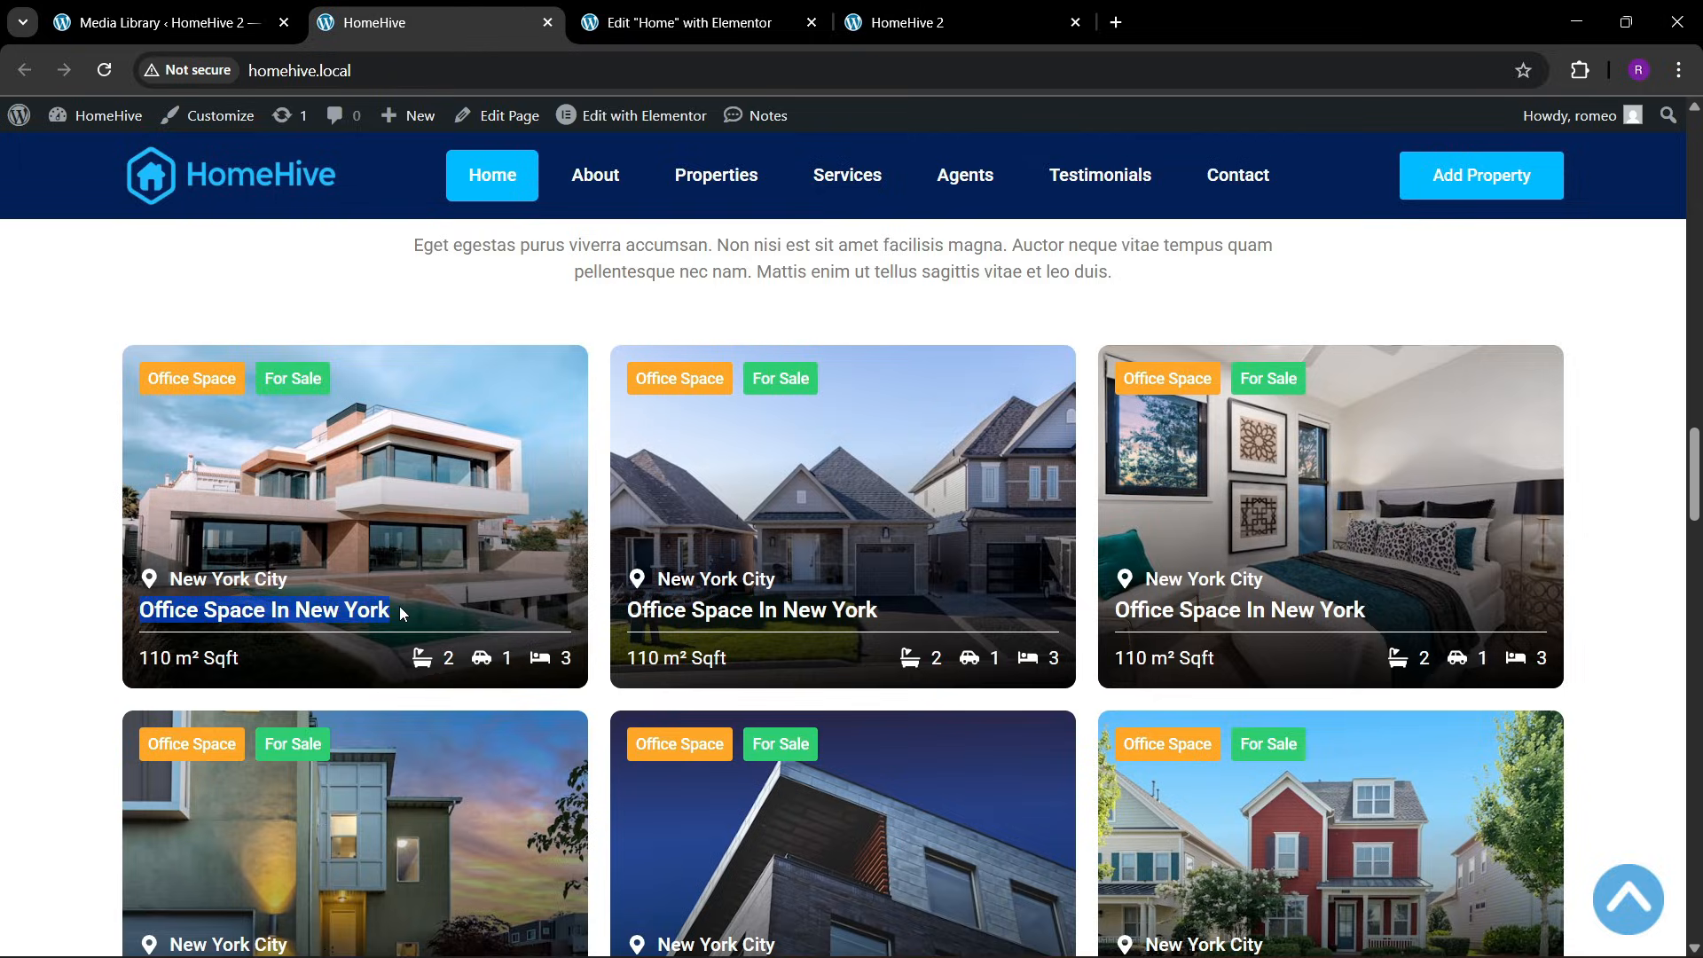
{"action": "left_click", "coordinate": [700, 23]}
{"action": "left_click", "coordinate": [116, 420]}
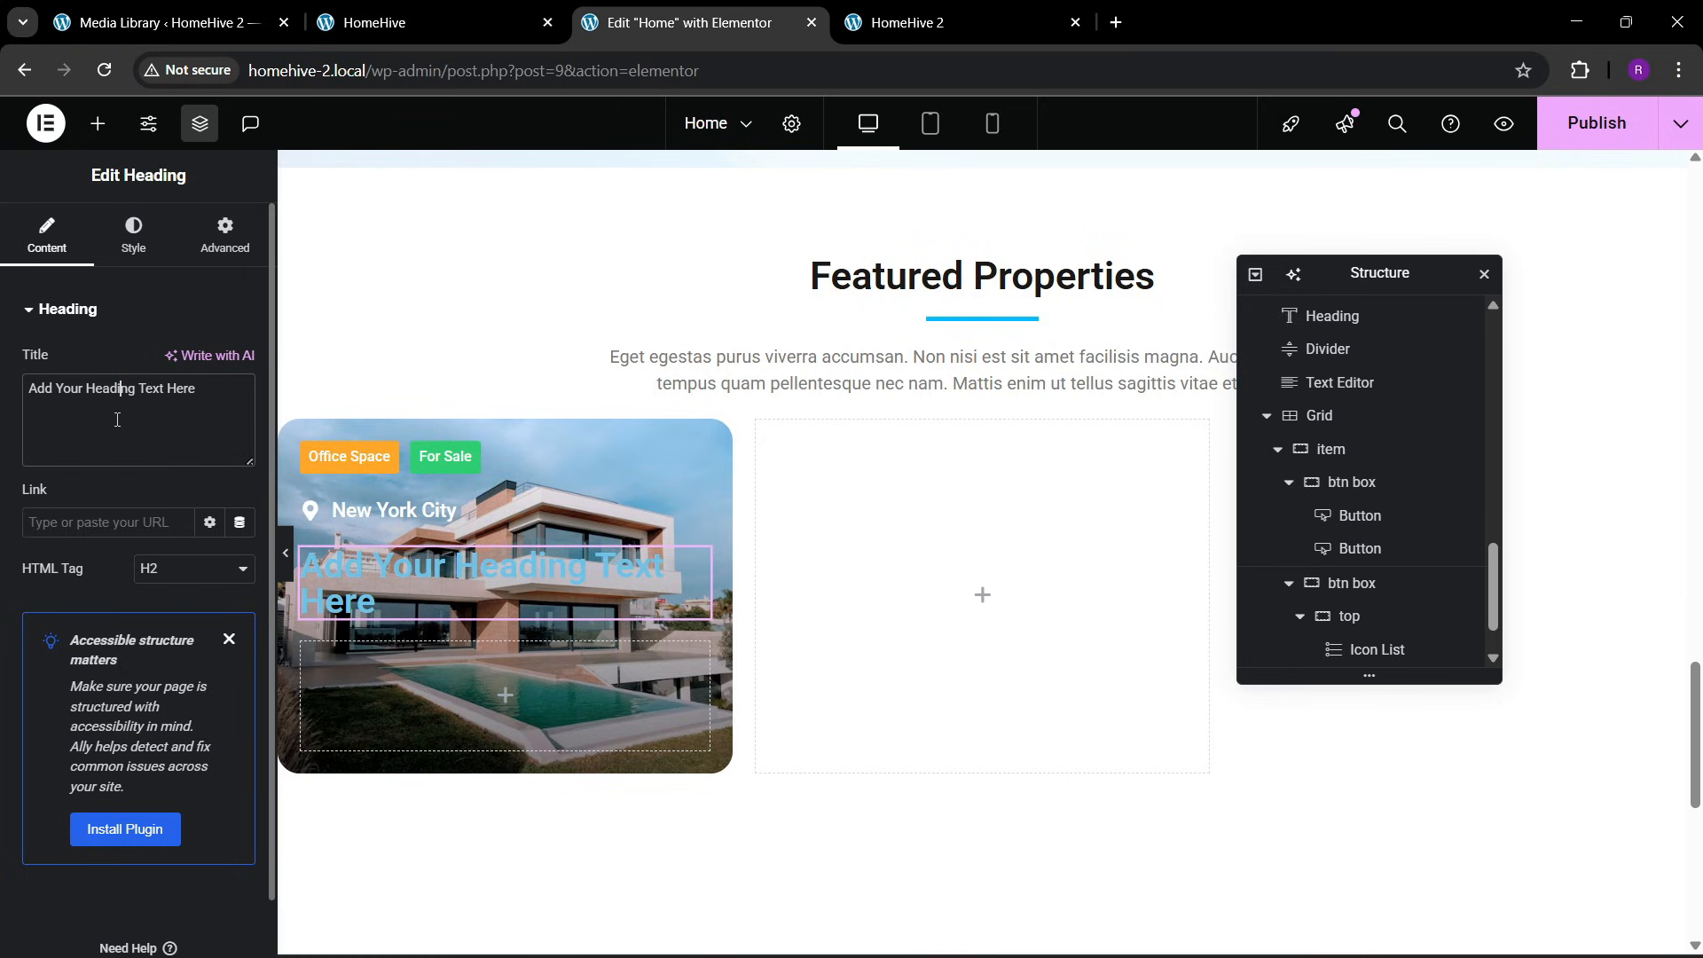
{"action": "key", "text": "ctrl+a"}
{"action": "key", "text": "ctrl+v"}
Set the text color of the Office Space In New York heading to white
{"action": "left_click", "coordinate": [133, 235]}
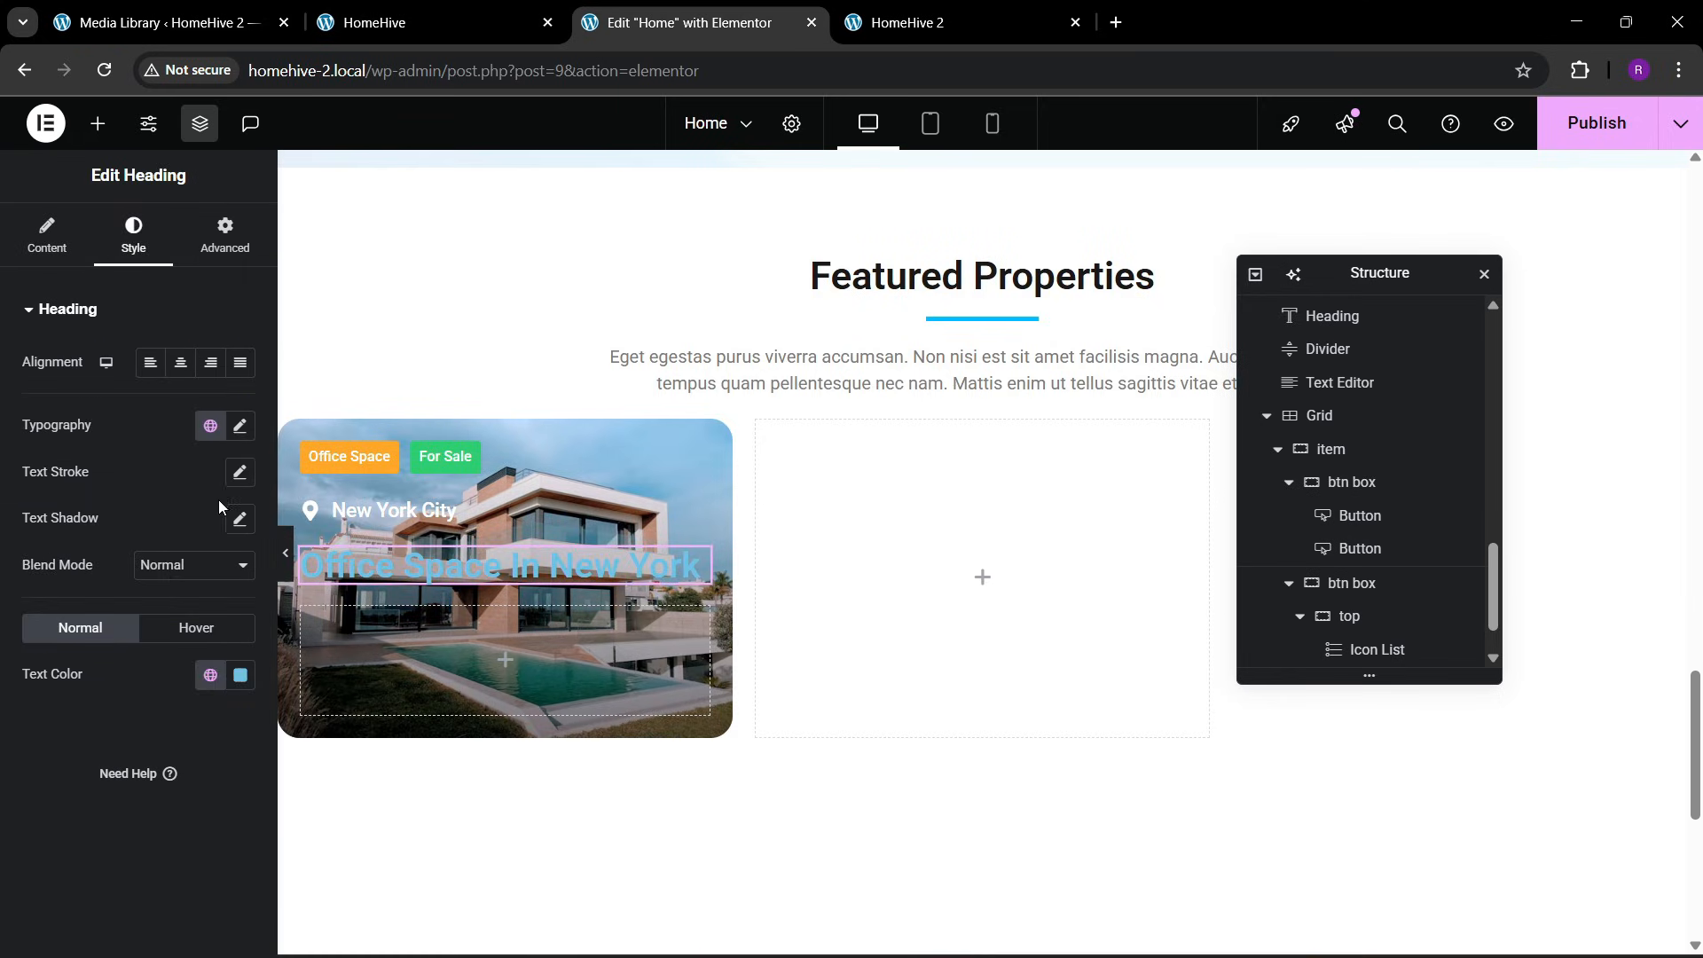
{"action": "left_click", "coordinate": [244, 675]}
{"action": "left_click_drag", "start_coordinate": [213, 490], "coordinate": [3, 225]}
{"action": "left_click", "coordinate": [3, 795]}
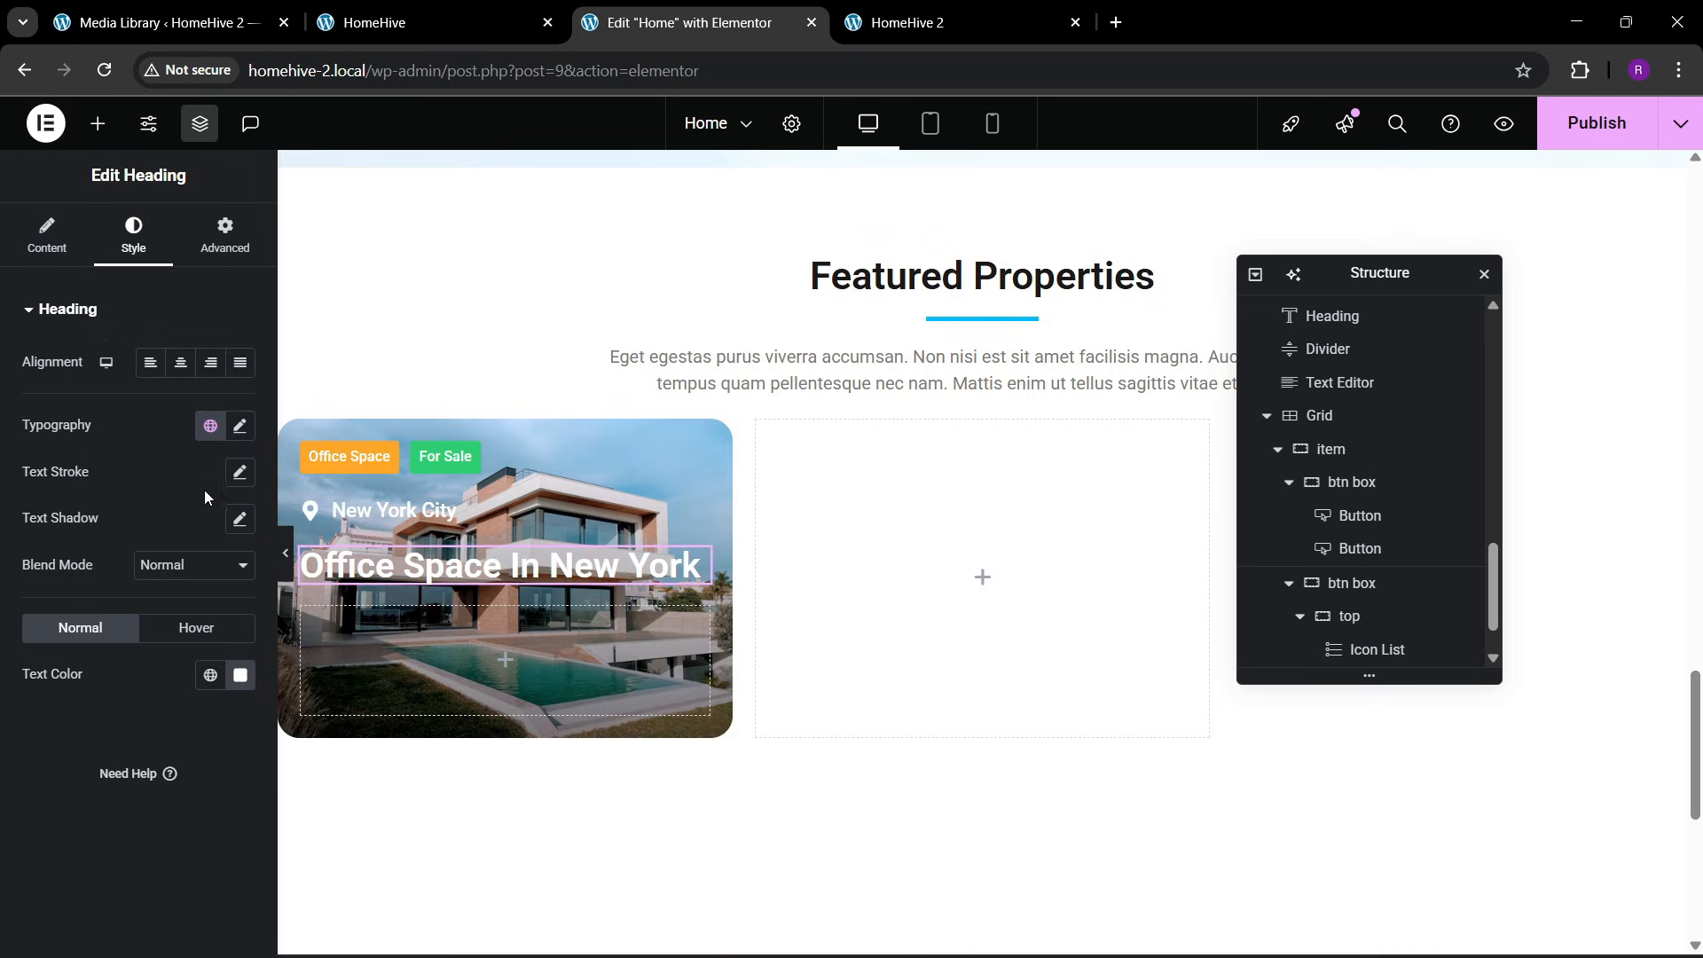
Set the font size of the Office Space In New York heading to 22 px
{"action": "left_click", "coordinate": [239, 428]}
{"action": "left_click", "coordinate": [227, 594]}
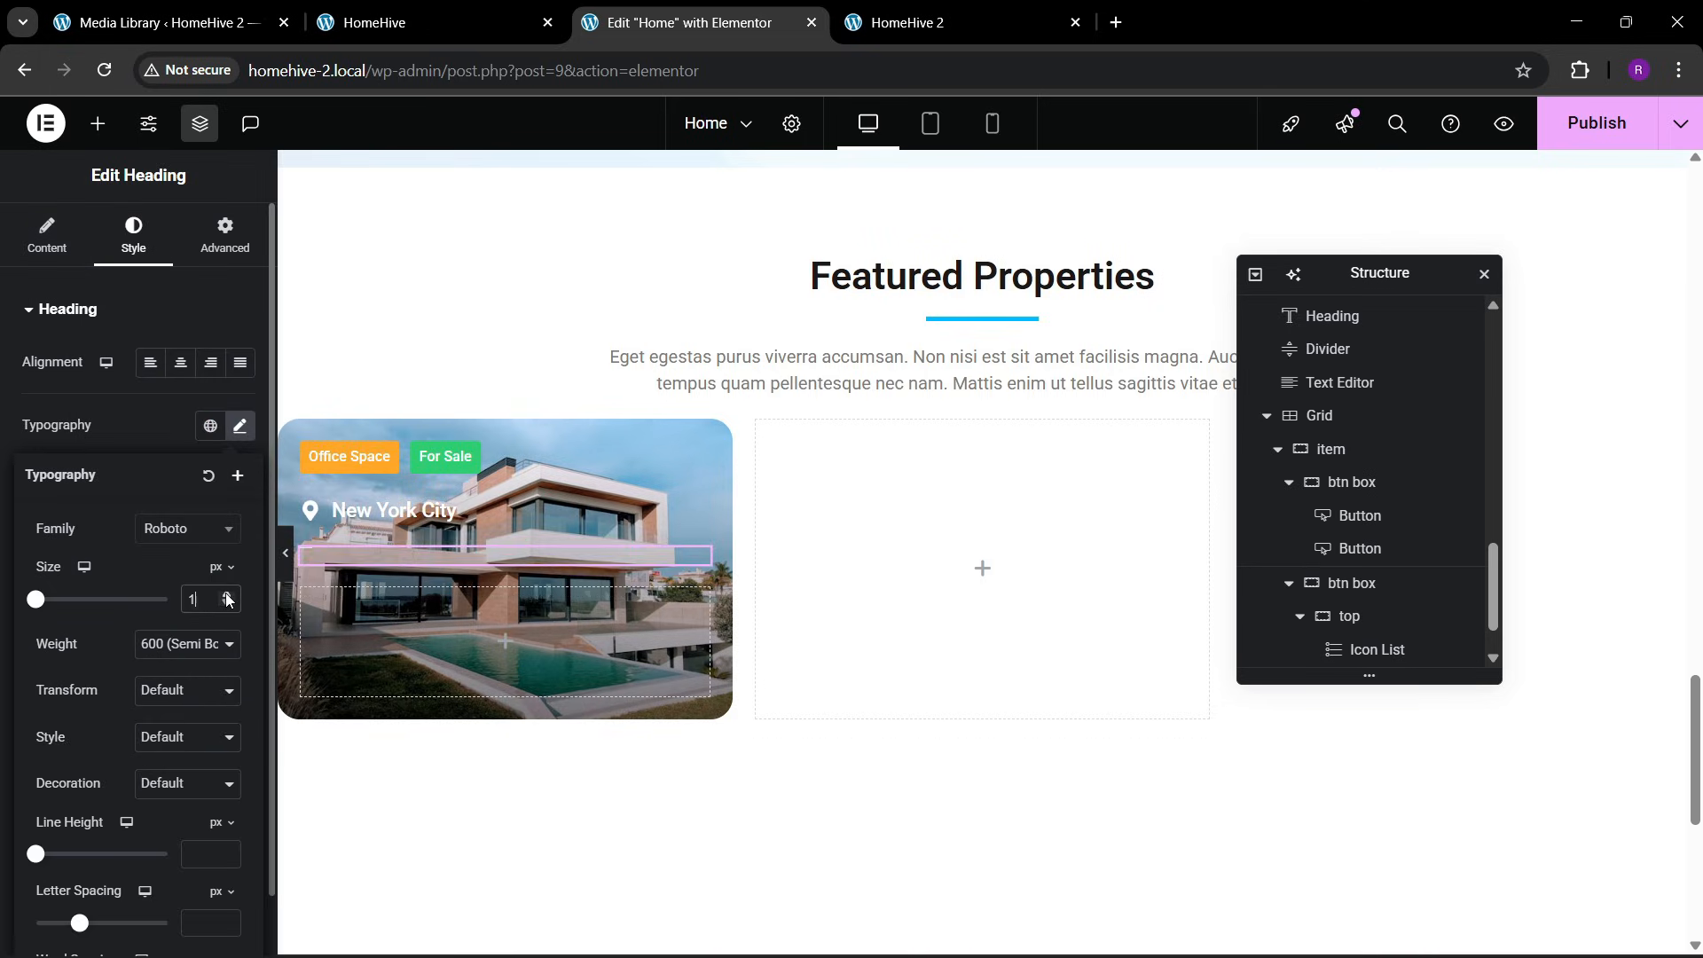
{"action": "left_click", "coordinate": [227, 597]}
{"action": "left_click", "coordinate": [227, 597]}
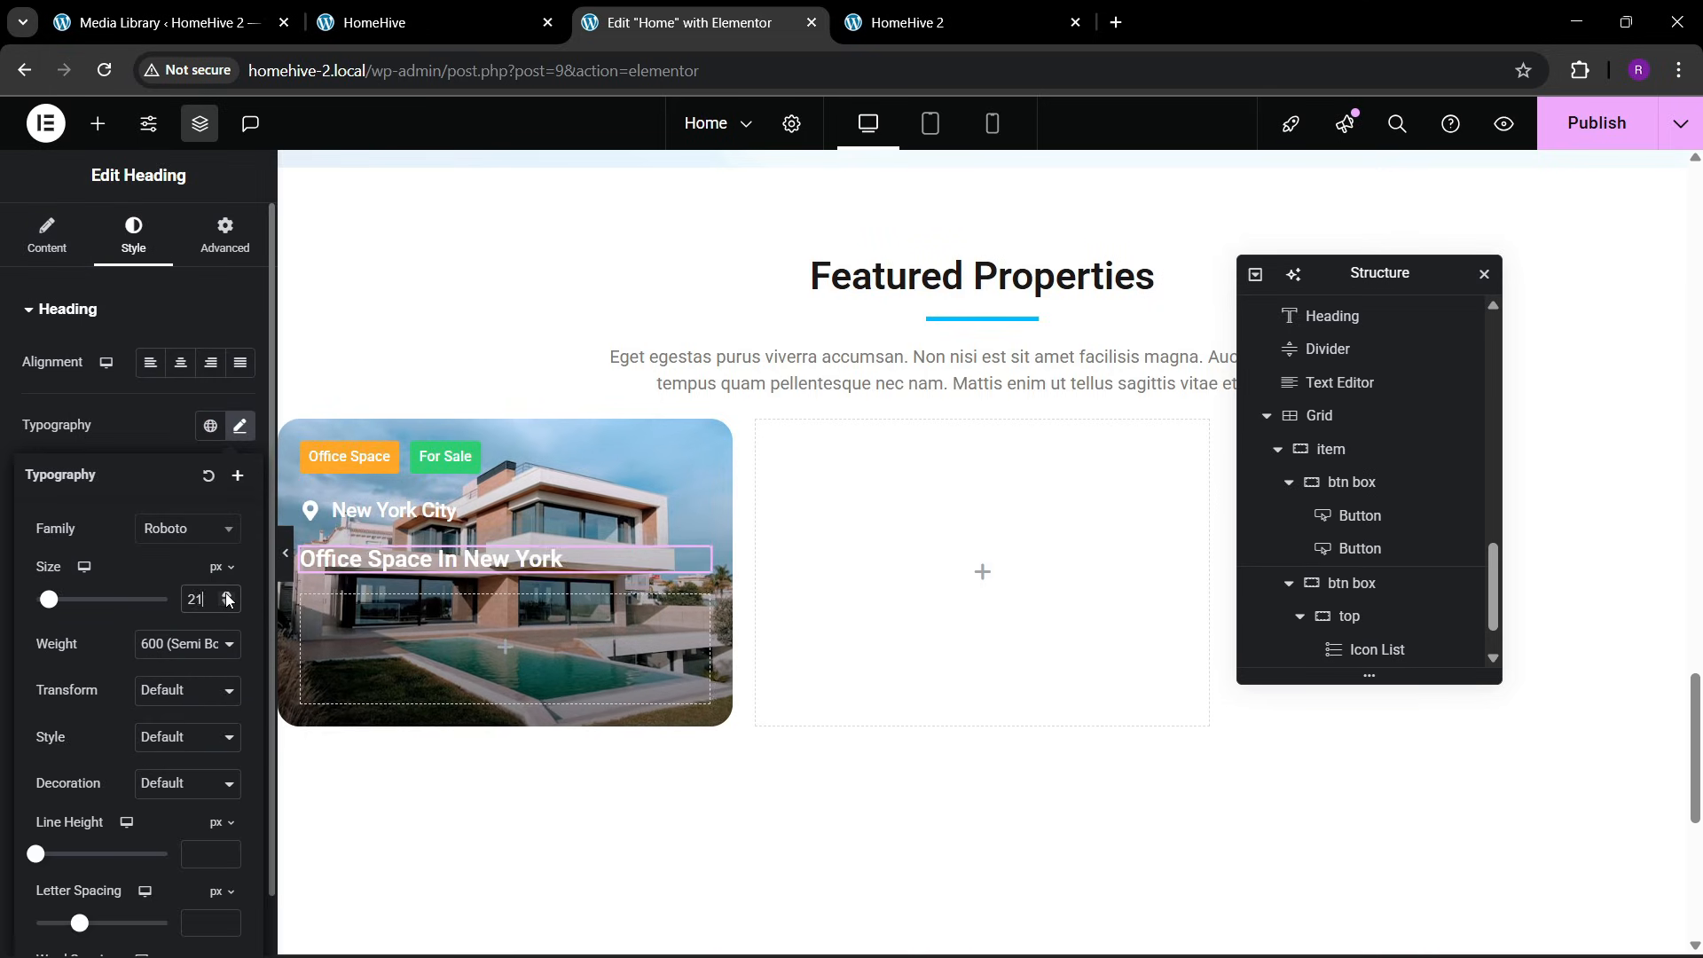
{"action": "left_click", "coordinate": [227, 596]}
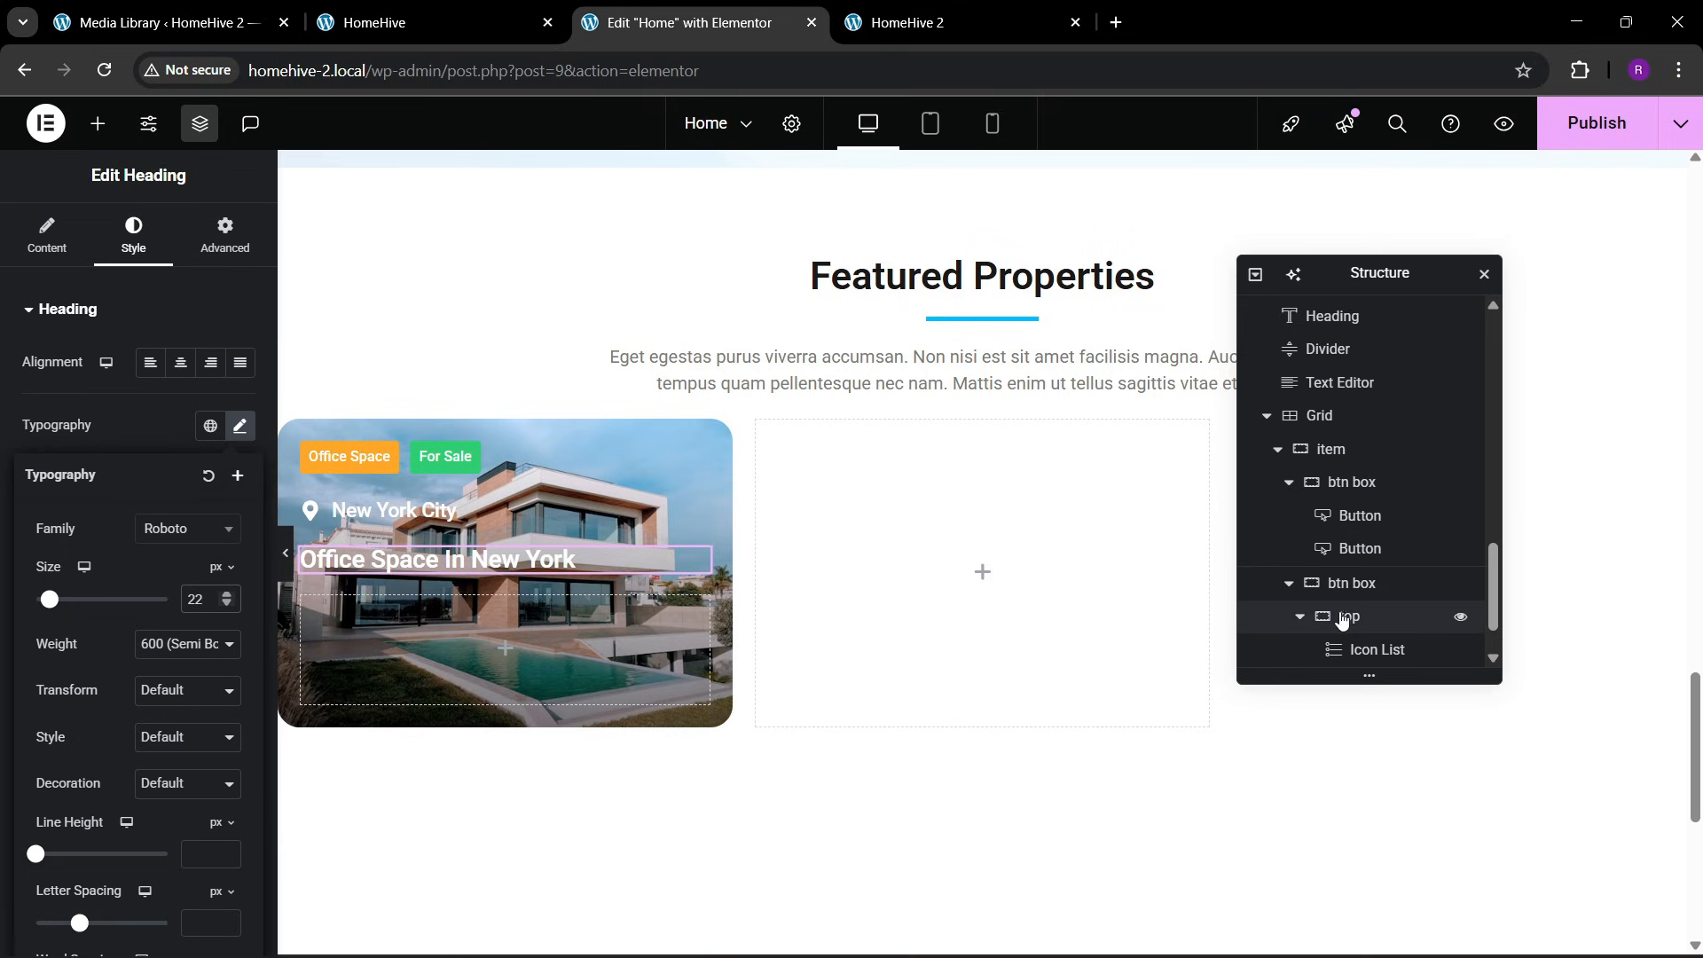
Set the top container to column direction with centered justification, start-aligned items and 10 px gaps
{"action": "scroll", "coordinate": [1339, 620], "scroll_direction": "down", "scroll_amount": 1}
{"action": "left_click", "coordinate": [1346, 564]}
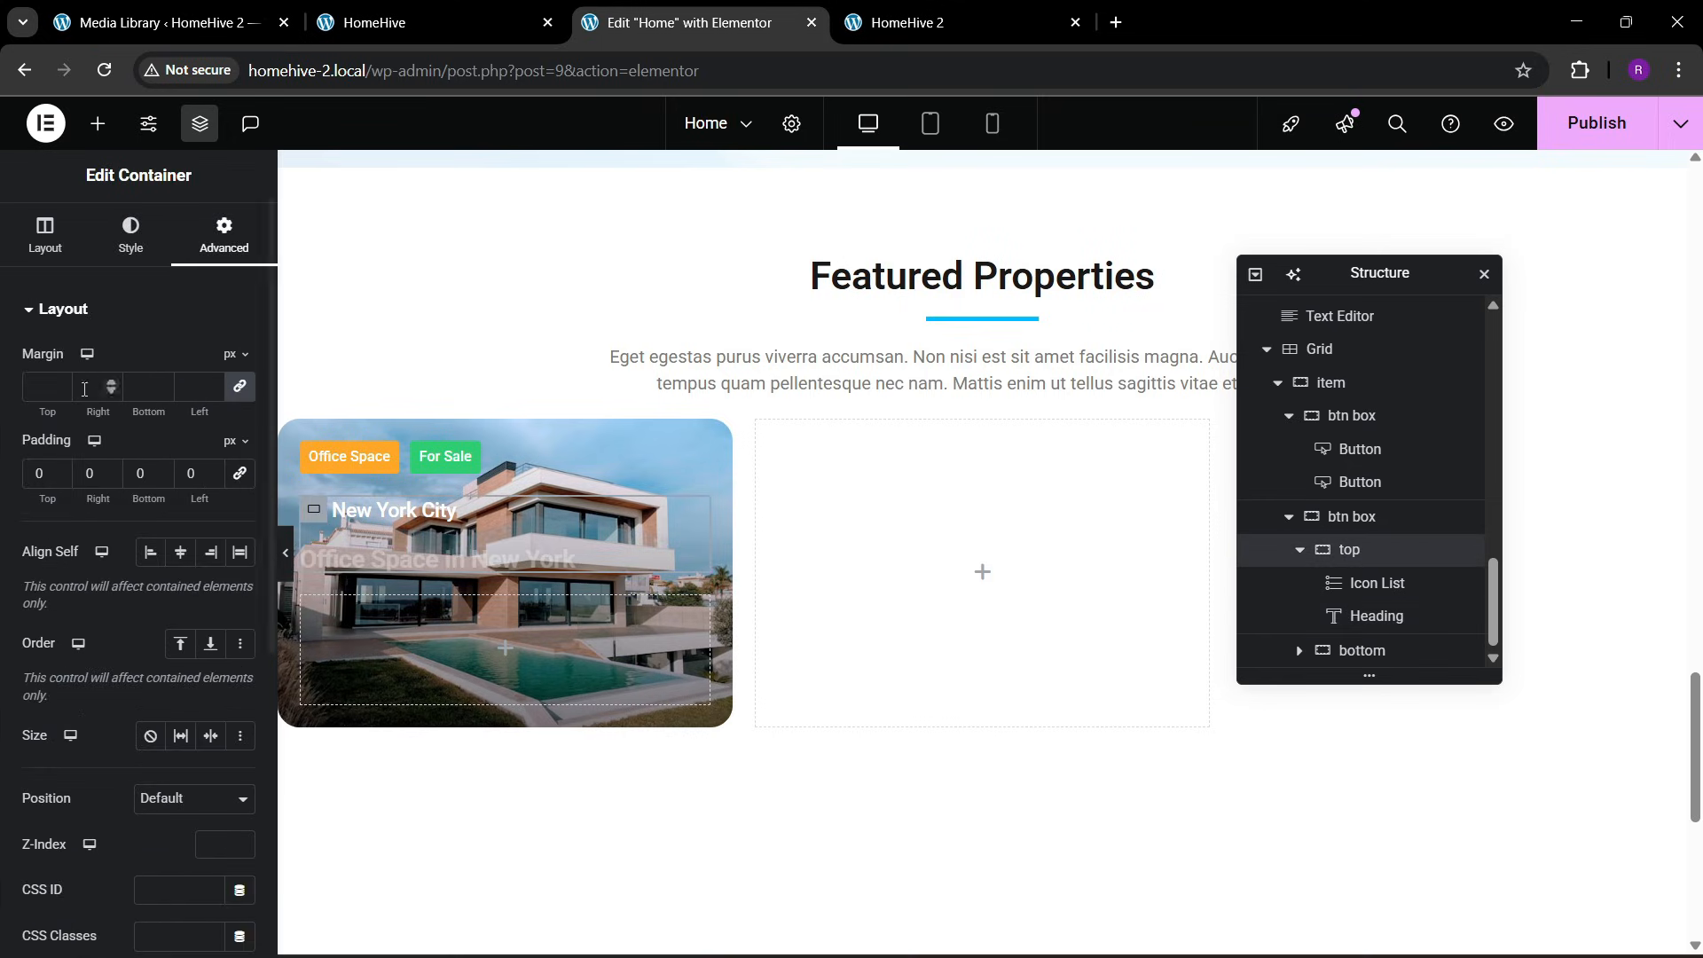
{"action": "left_click", "coordinate": [53, 248]}
{"action": "left_click", "coordinate": [180, 684]}
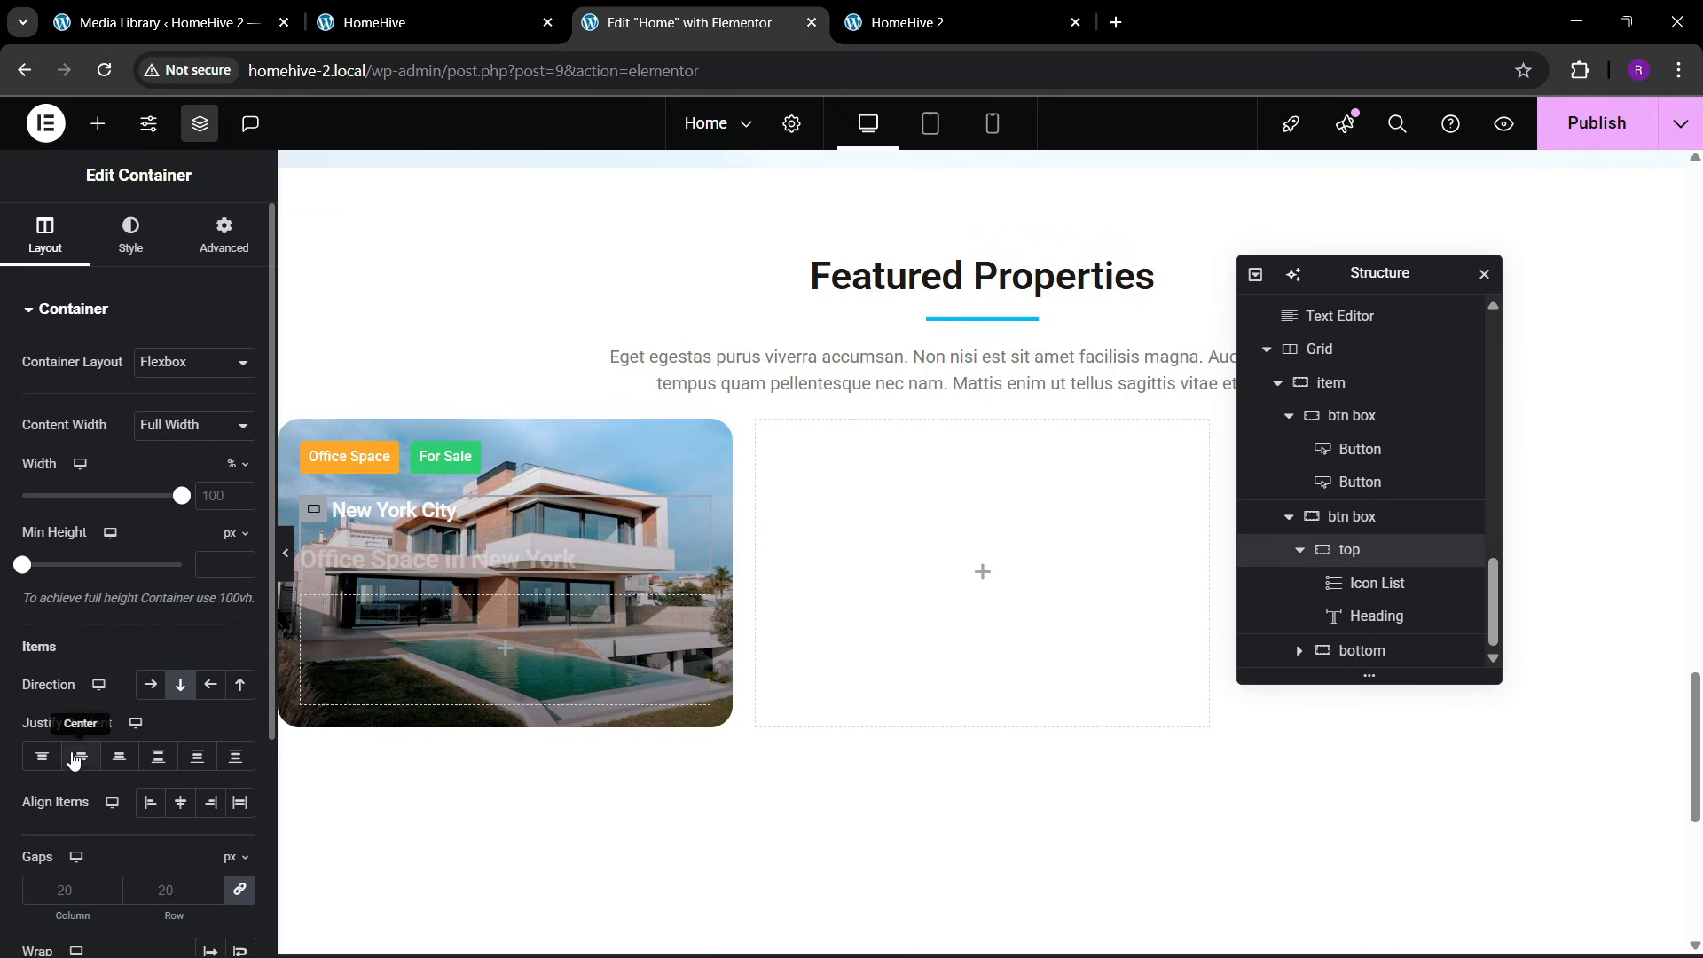
{"action": "left_click", "coordinate": [81, 755]}
{"action": "left_click", "coordinate": [180, 802]}
{"action": "left_click", "coordinate": [152, 803]}
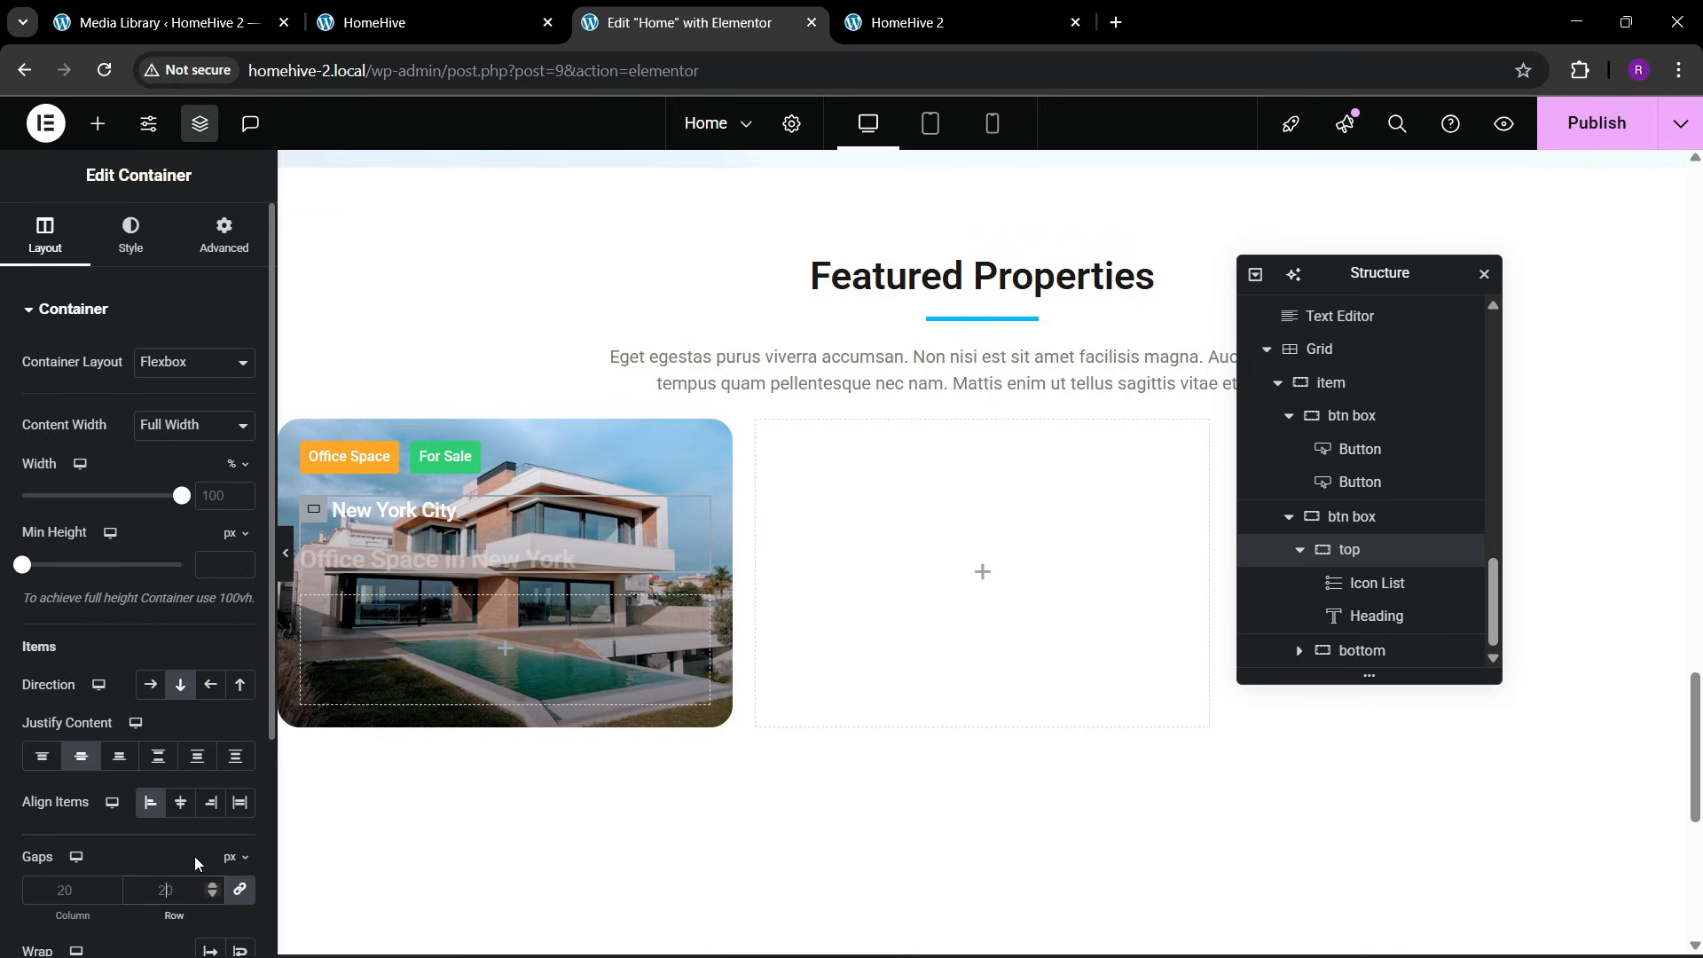
{"action": "type", "text": "10"}
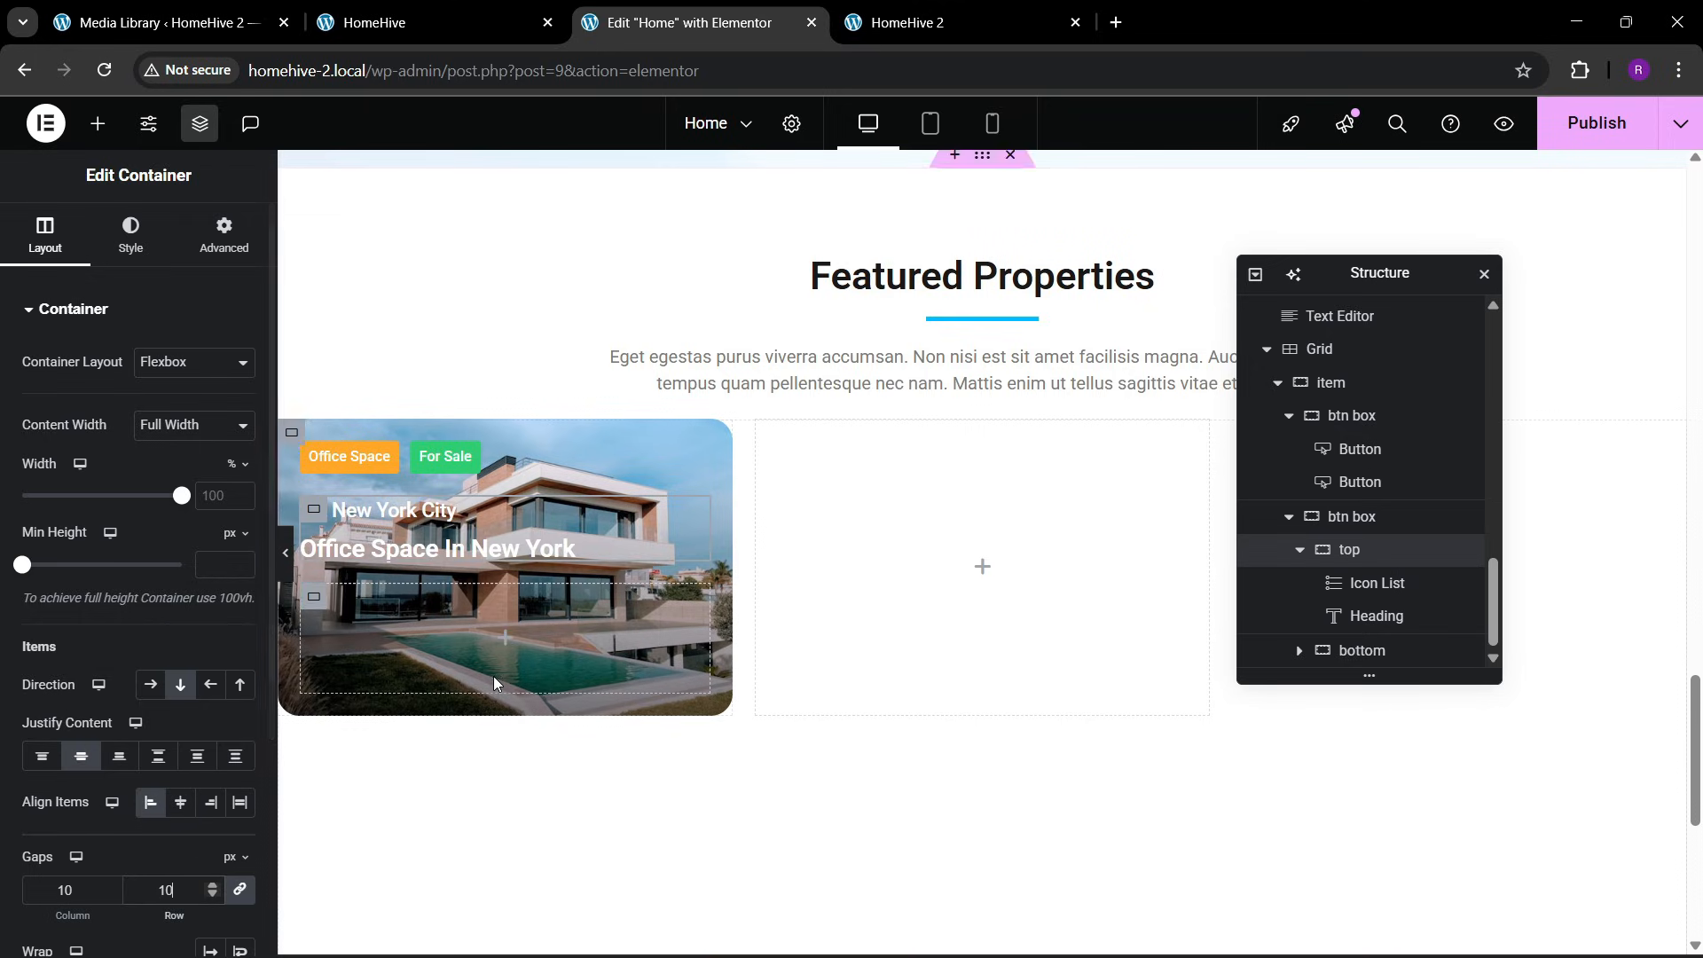
Copy the New York City icon list into the empty bottom container of the card, checking against the reference card
{"action": "left_click", "coordinate": [390, 8]}
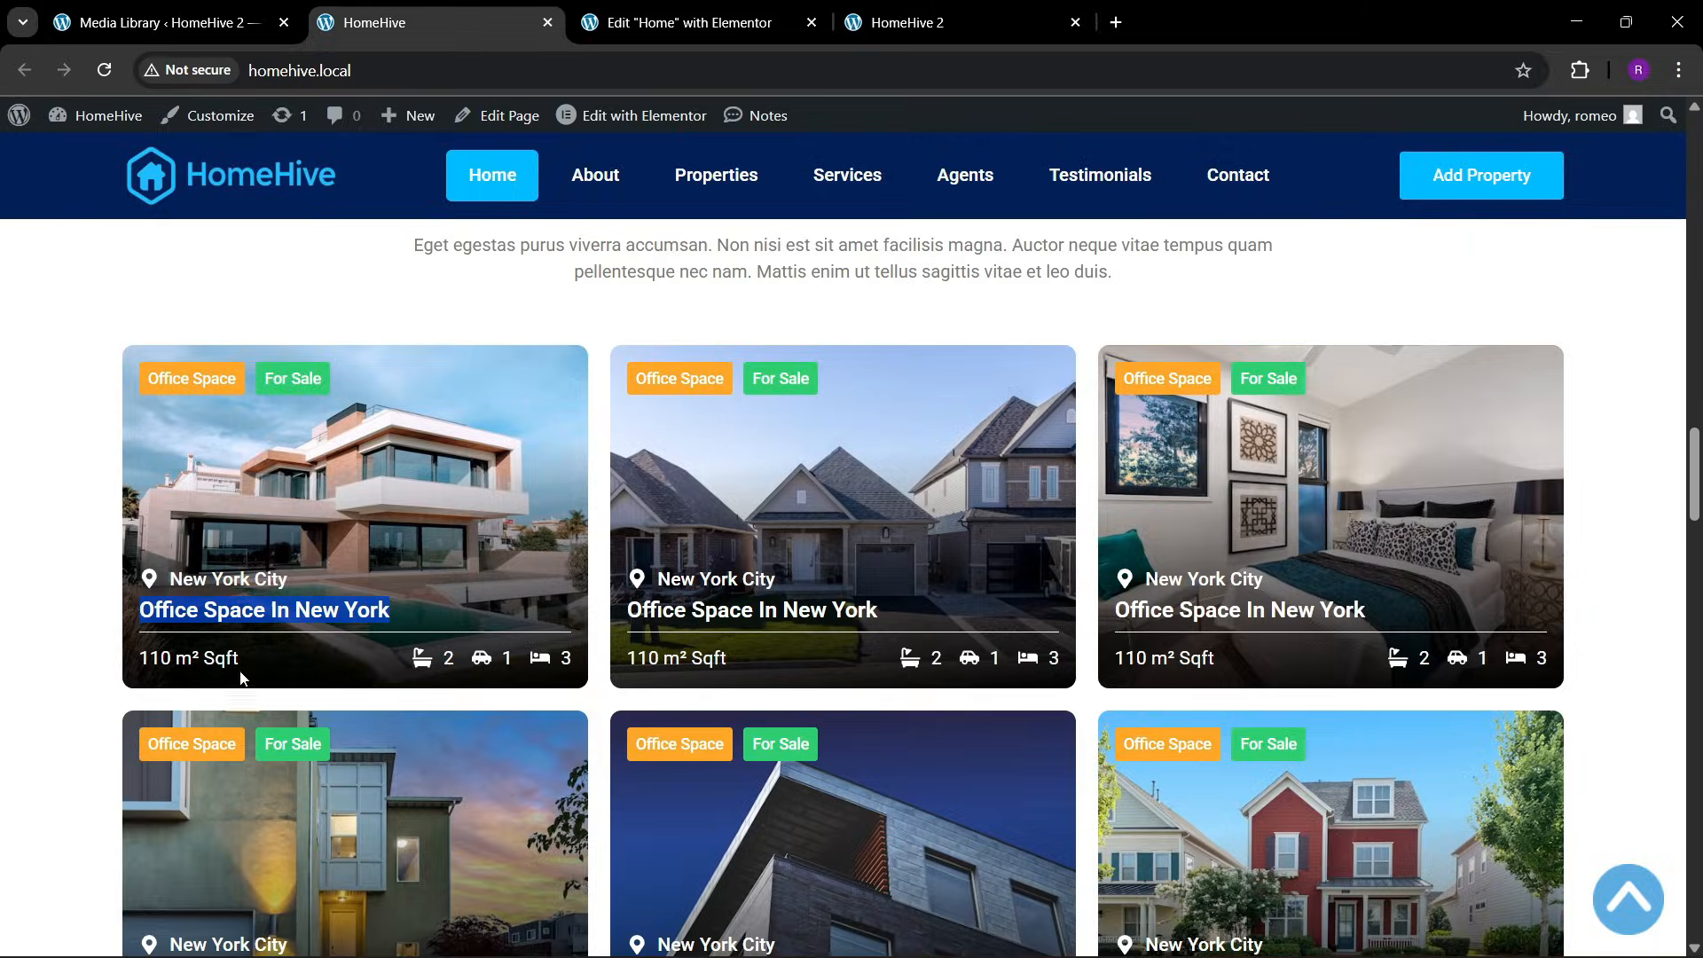
{"action": "left_click", "coordinate": [692, 22]}
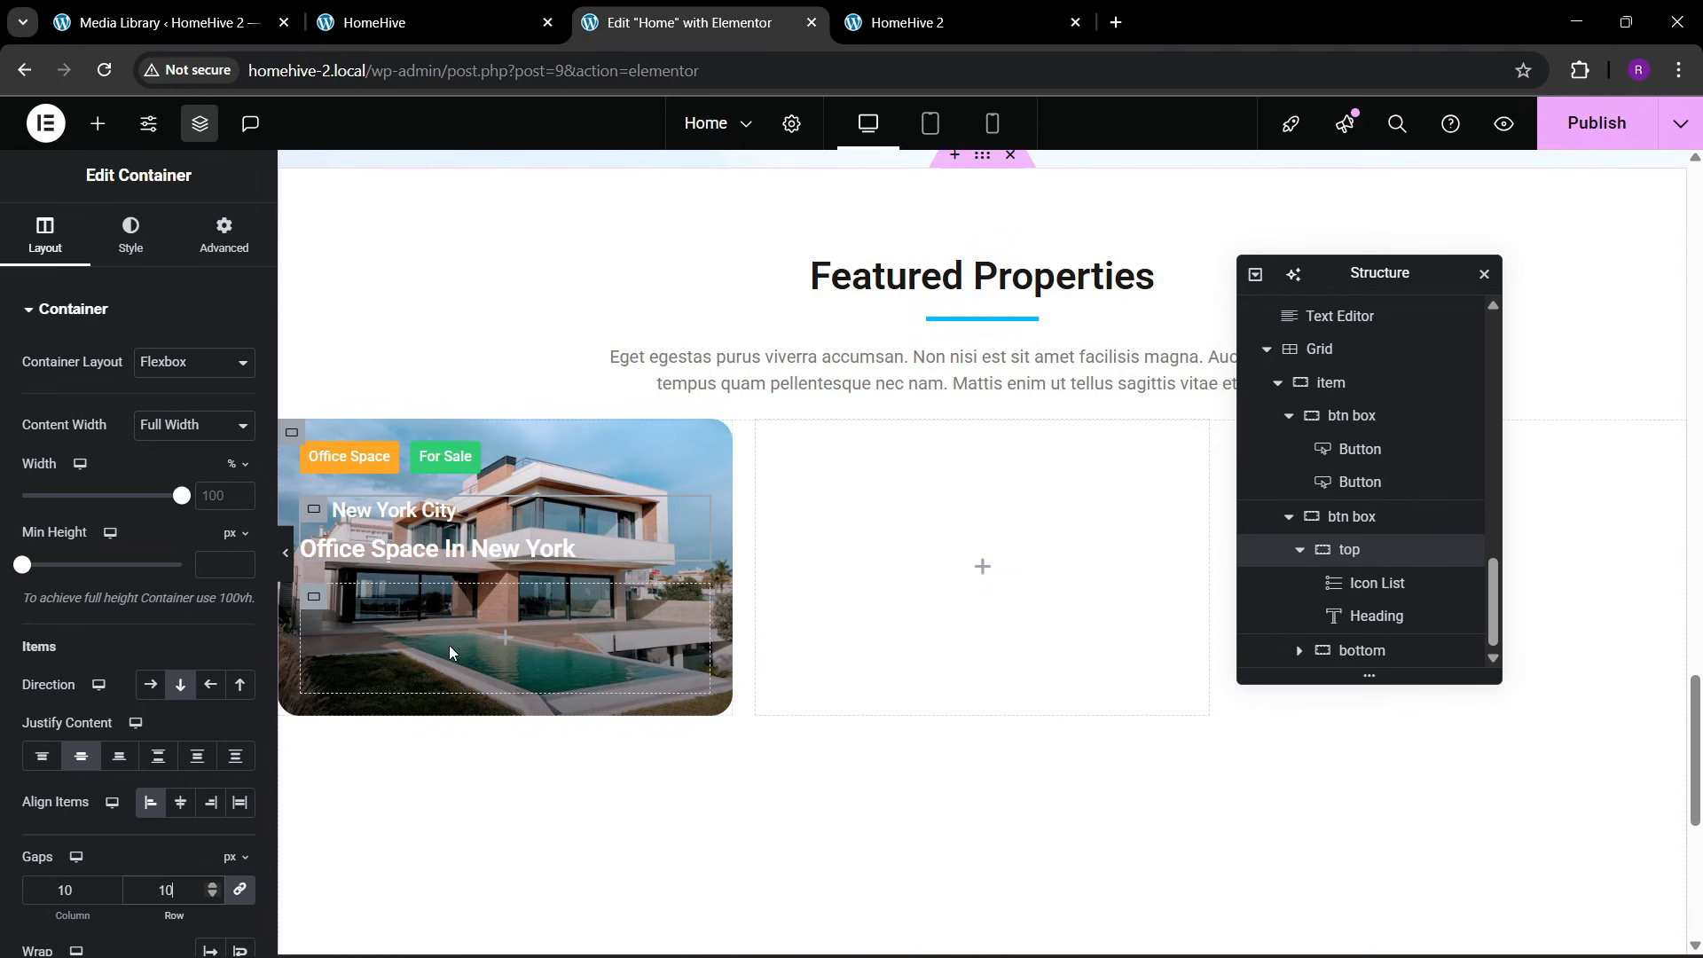
{"action": "right_click", "coordinate": [408, 518]}
{"action": "left_click", "coordinate": [456, 549]}
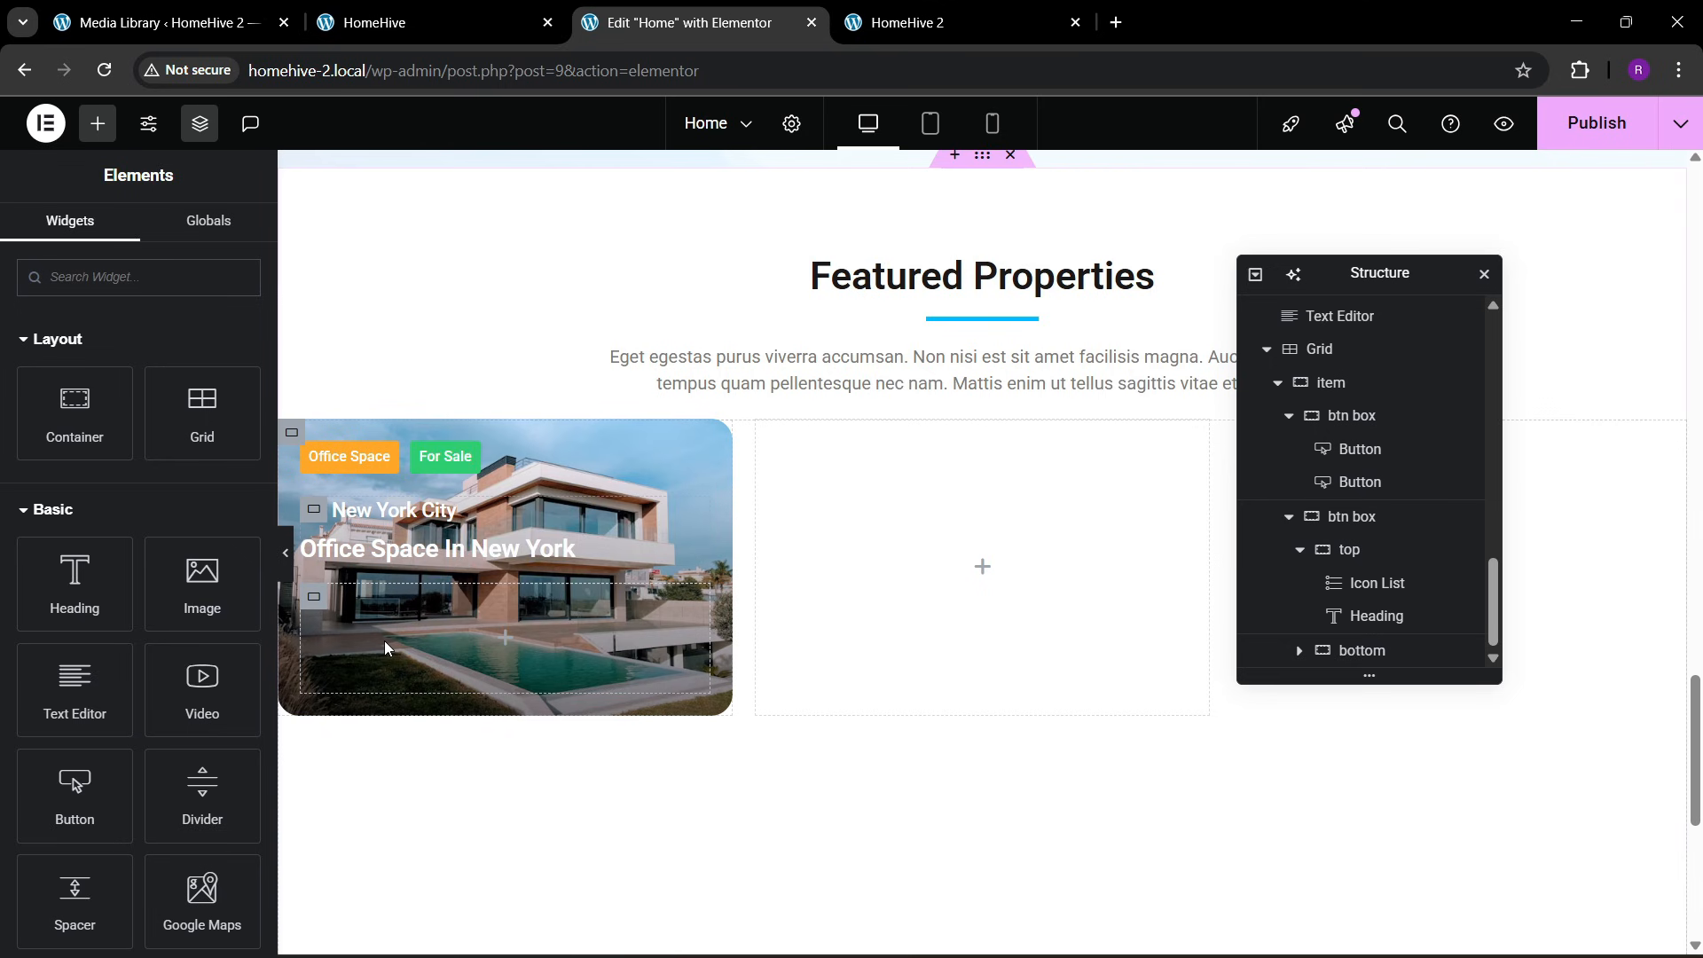
{"action": "right_click", "coordinate": [380, 640]}
{"action": "left_click", "coordinate": [452, 562]}
{"action": "key", "text": "ctrl+shift+Tab"}
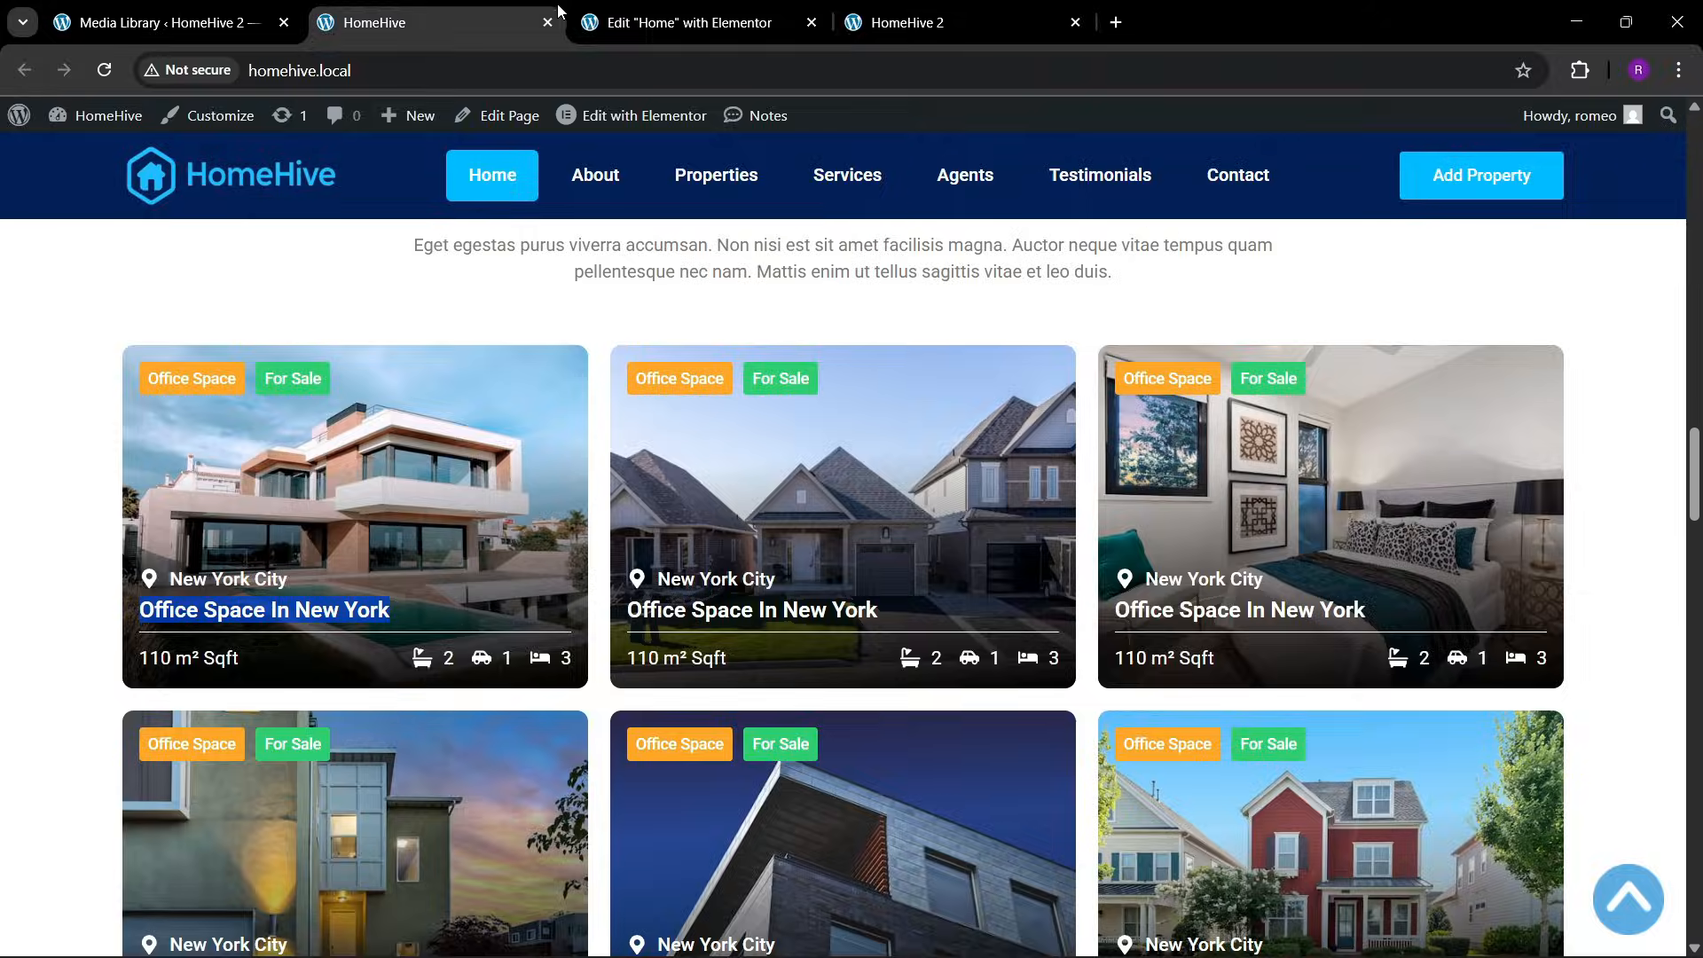
{"action": "key", "text": "ctrl+Tab"}
{"action": "key", "text": "ctrl+shift+Tab"}
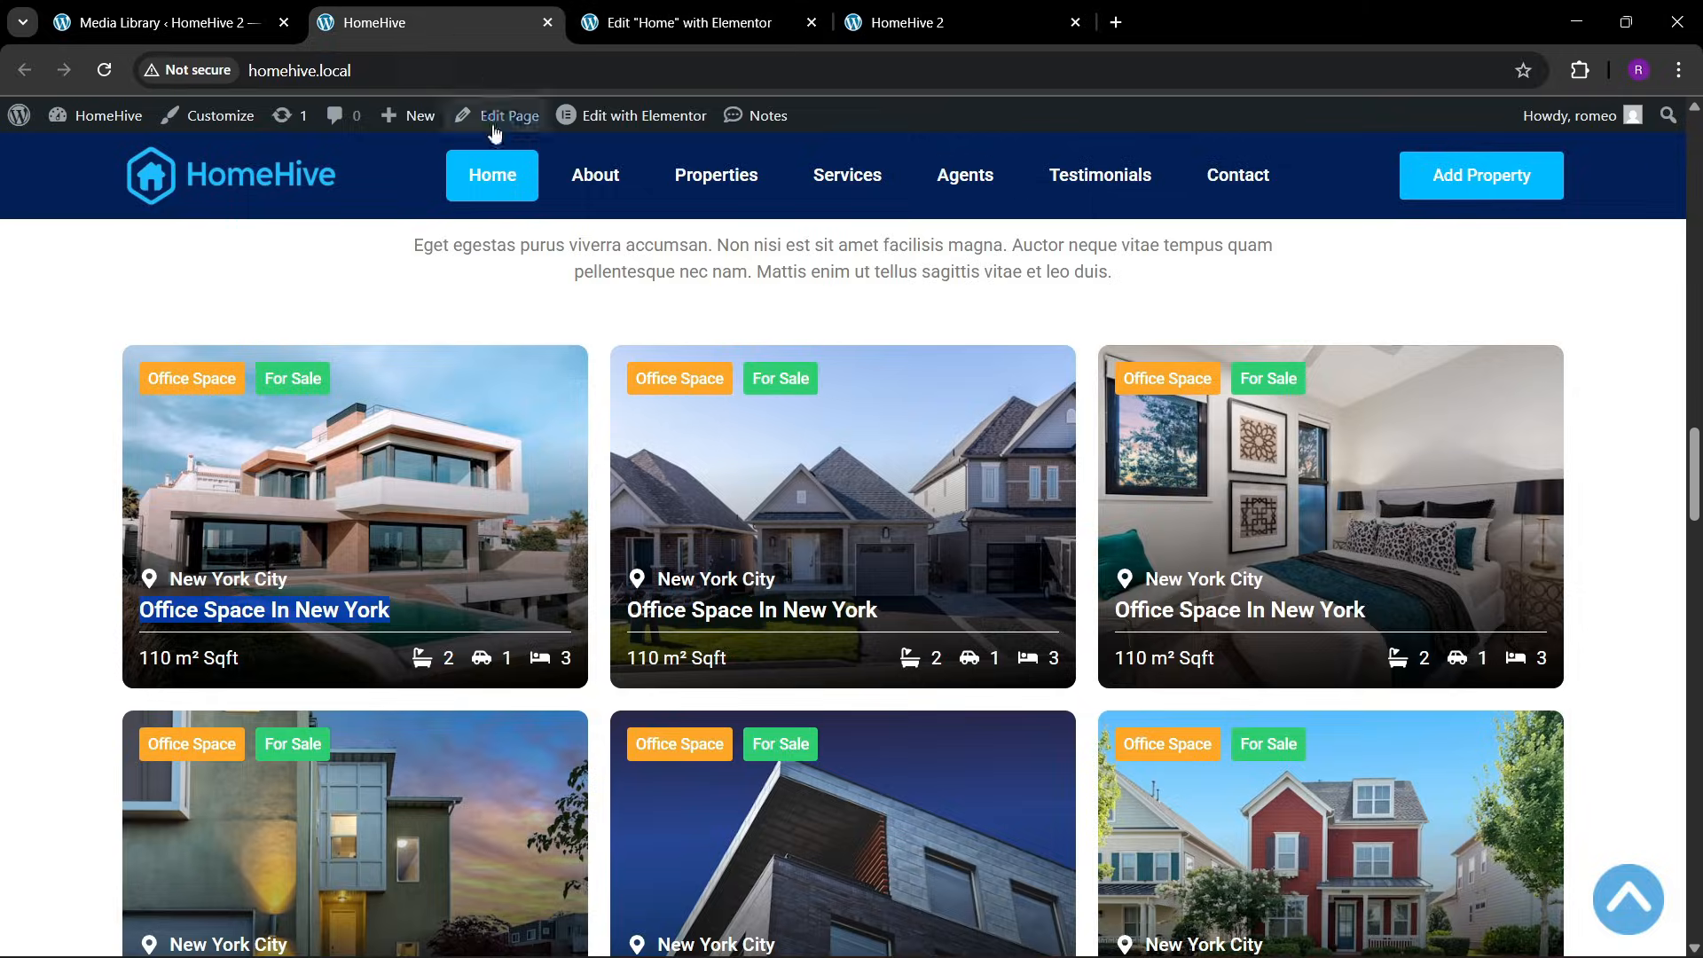
{"action": "left_click", "coordinate": [720, 7]}
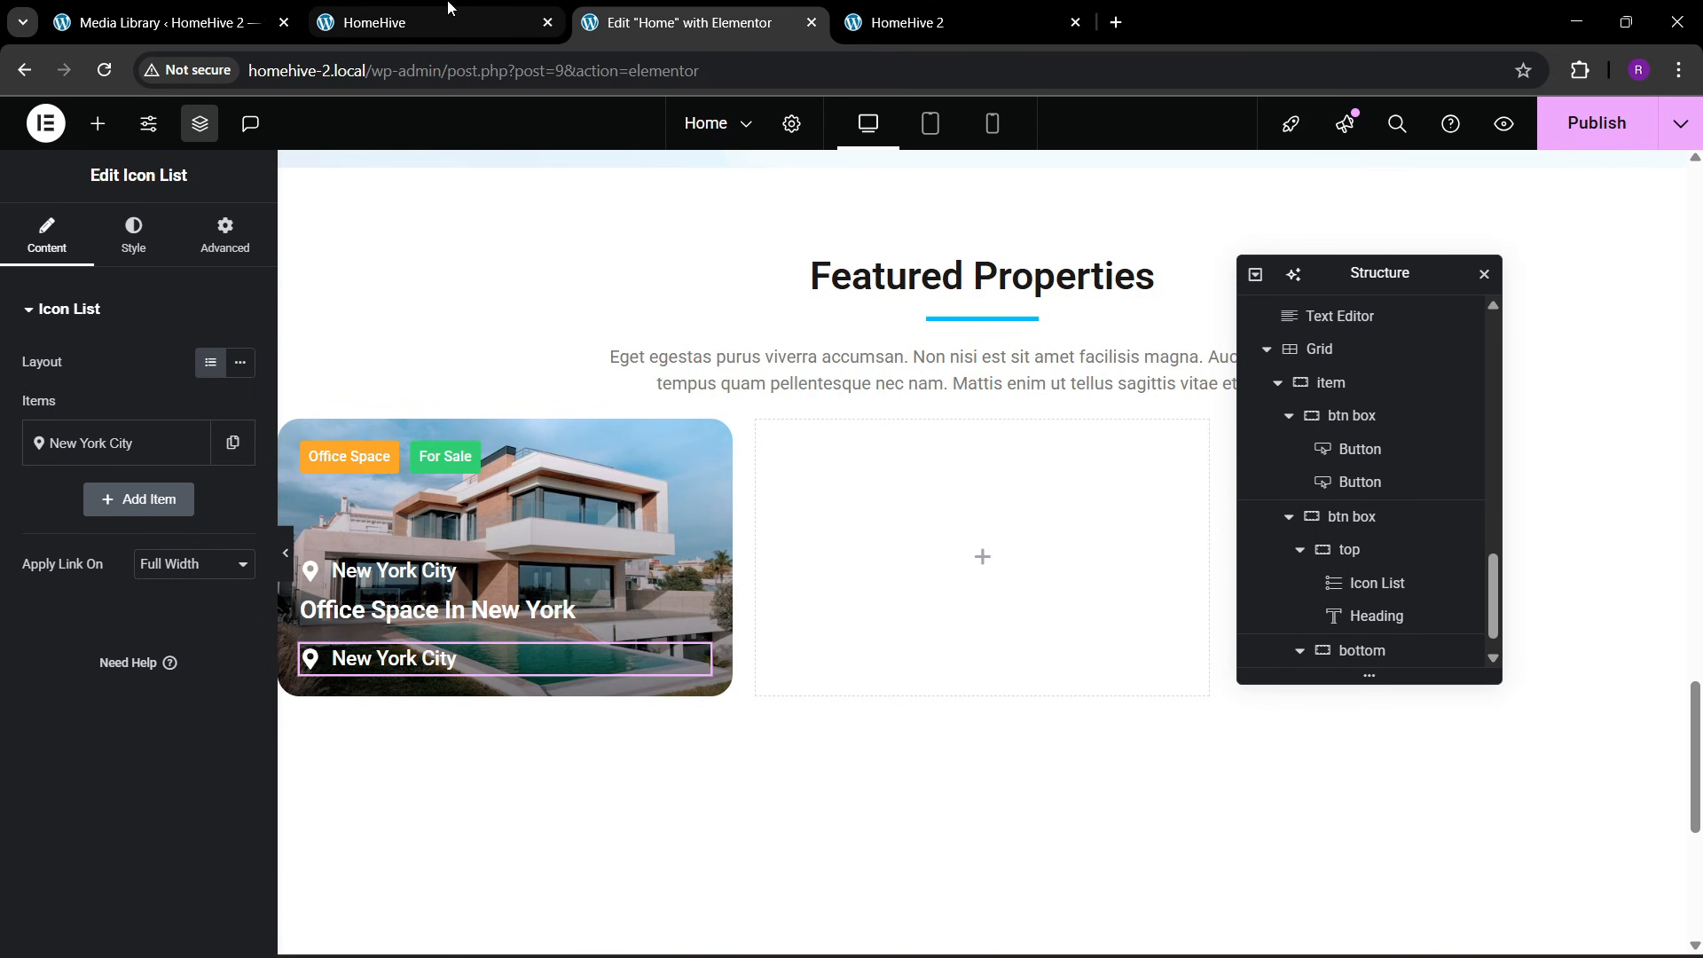
Replace the pasted list item's text with "110 m² Sqft" copied from the reference card and remove its location icon
{"action": "key", "text": "ctrl+shift+Tab"}
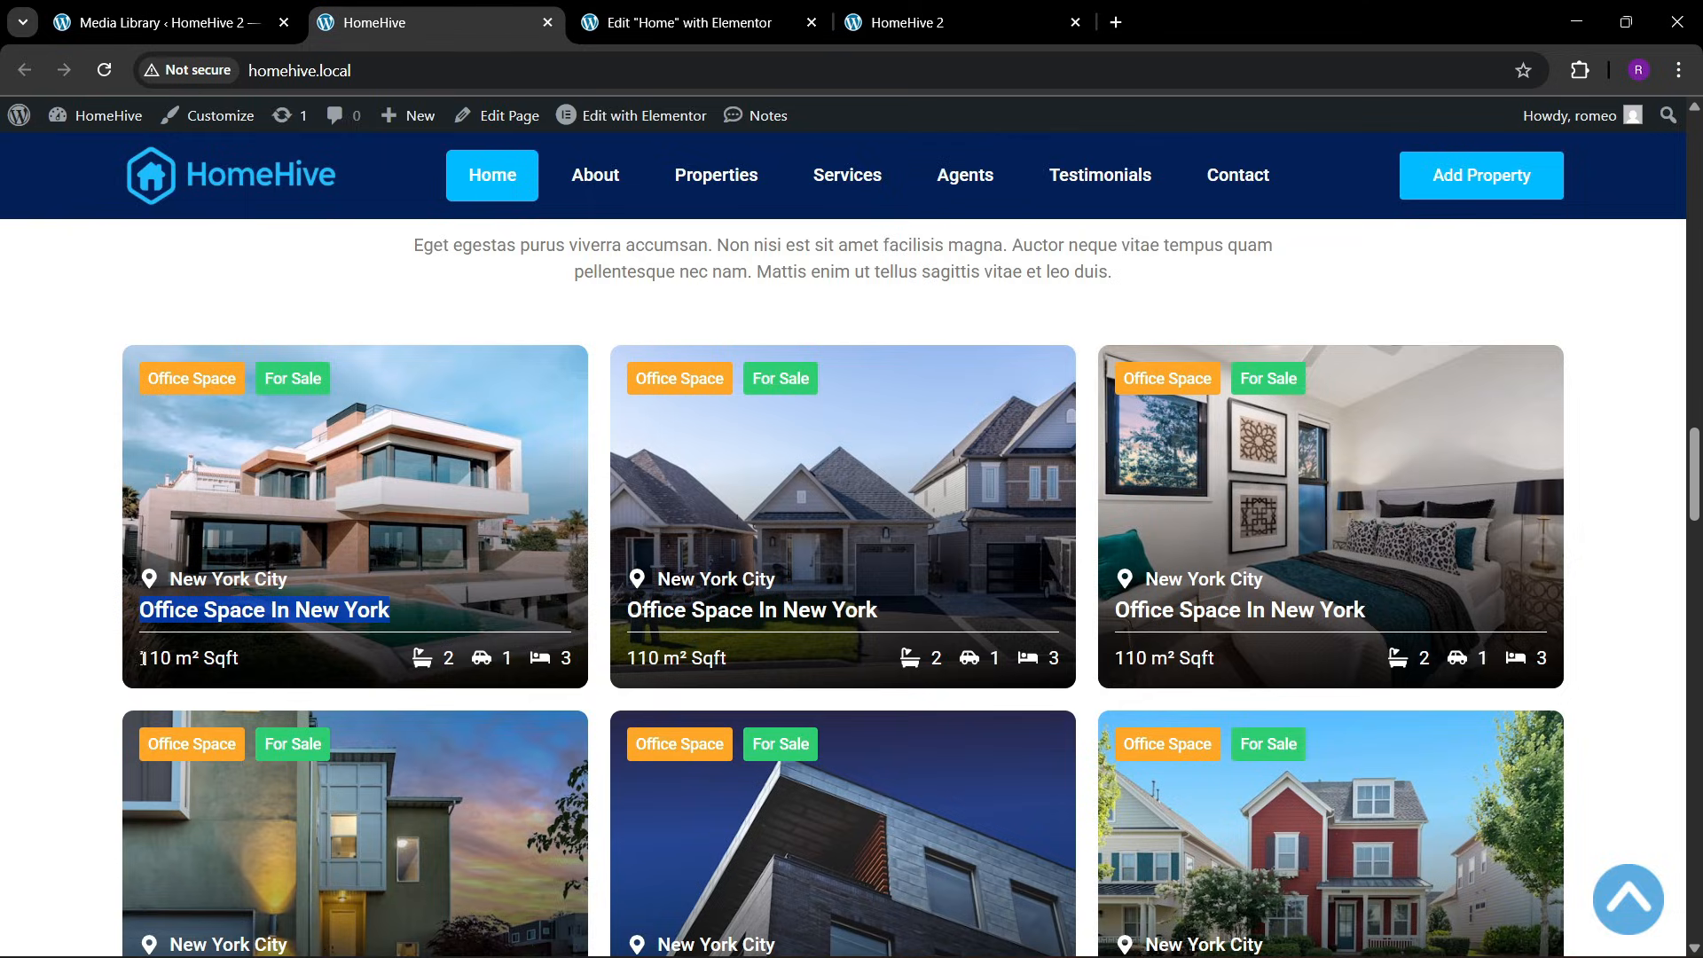
{"action": "left_click_drag", "start_coordinate": [140, 658], "coordinate": [241, 652]}
{"action": "key", "text": "ctrl+c"}
{"action": "key", "text": "ctrl+Tab"}
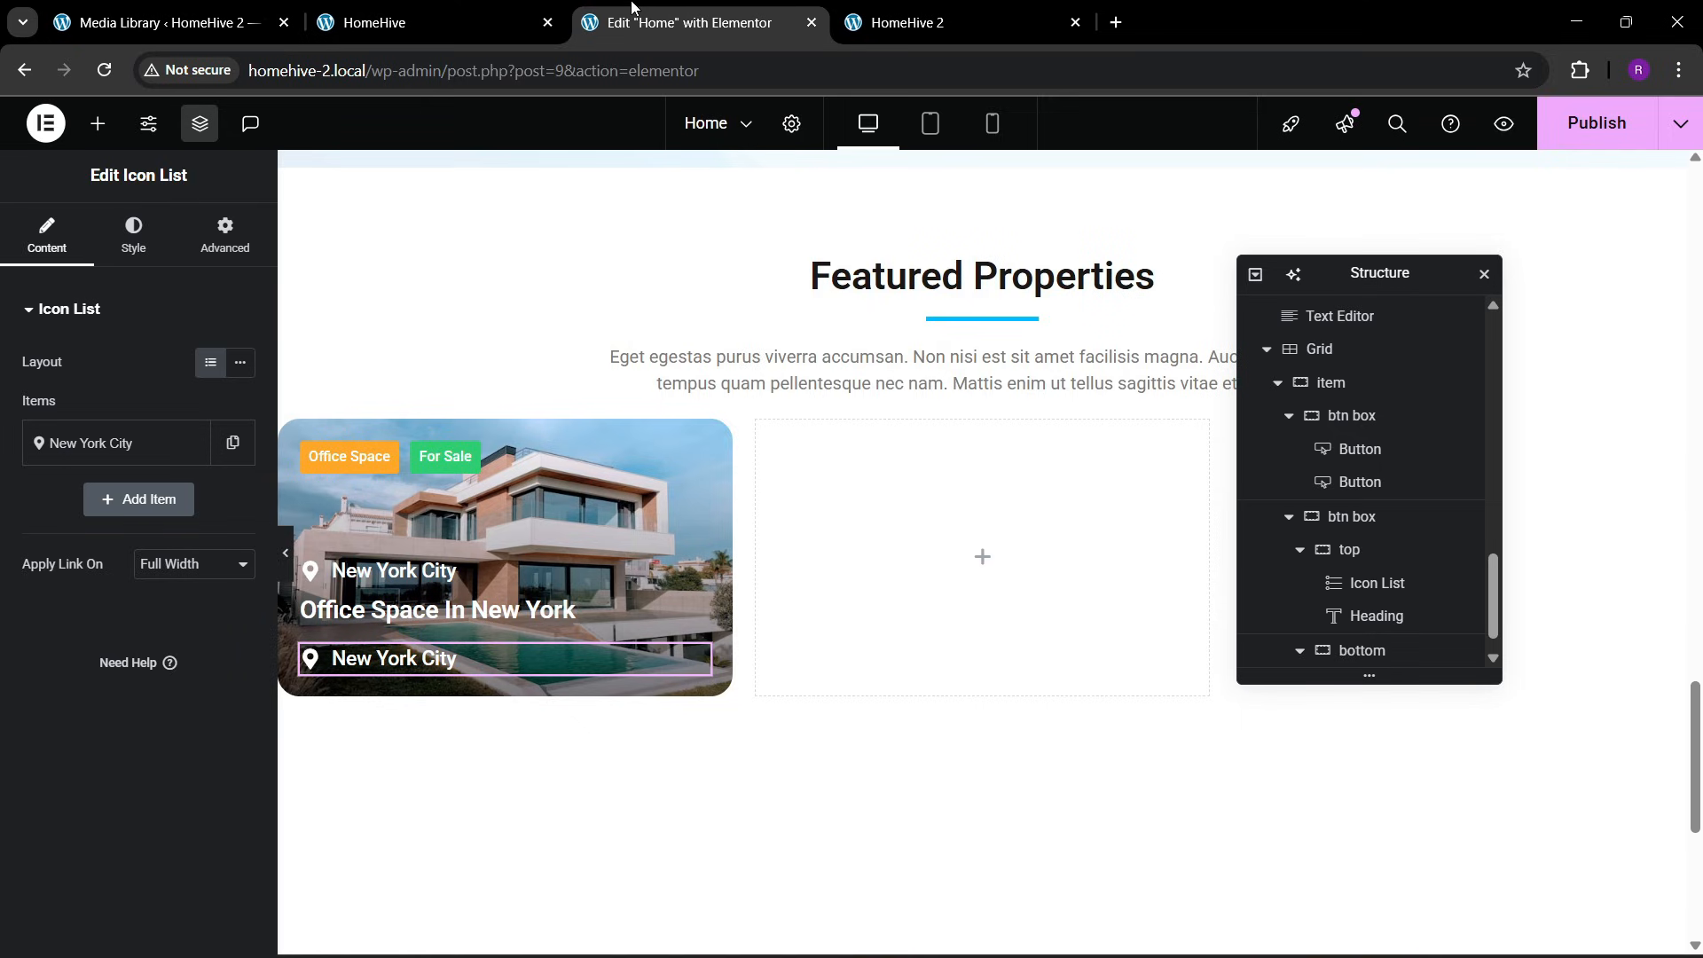
{"action": "left_click", "coordinate": [125, 443]}
{"action": "left_click_drag", "start_coordinate": [137, 530], "coordinate": [2, 541]}
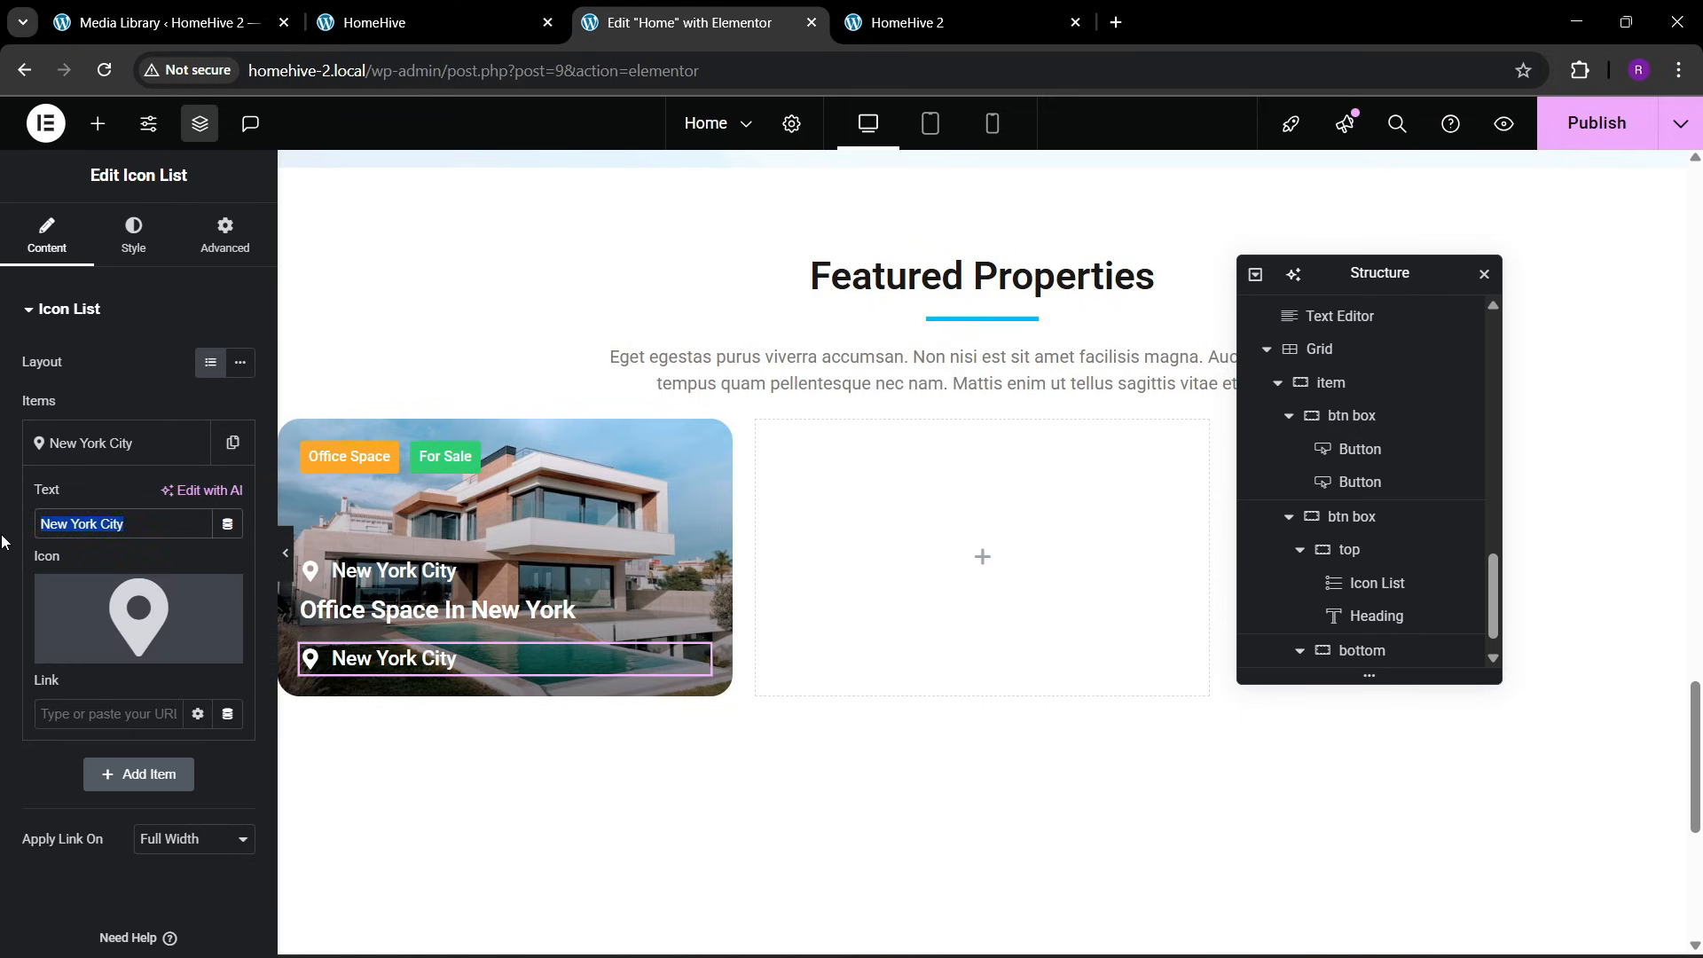
{"action": "key", "text": "ctrl+v"}
{"action": "left_click", "coordinate": [211, 603]}
{"action": "left_click", "coordinate": [141, 446]}
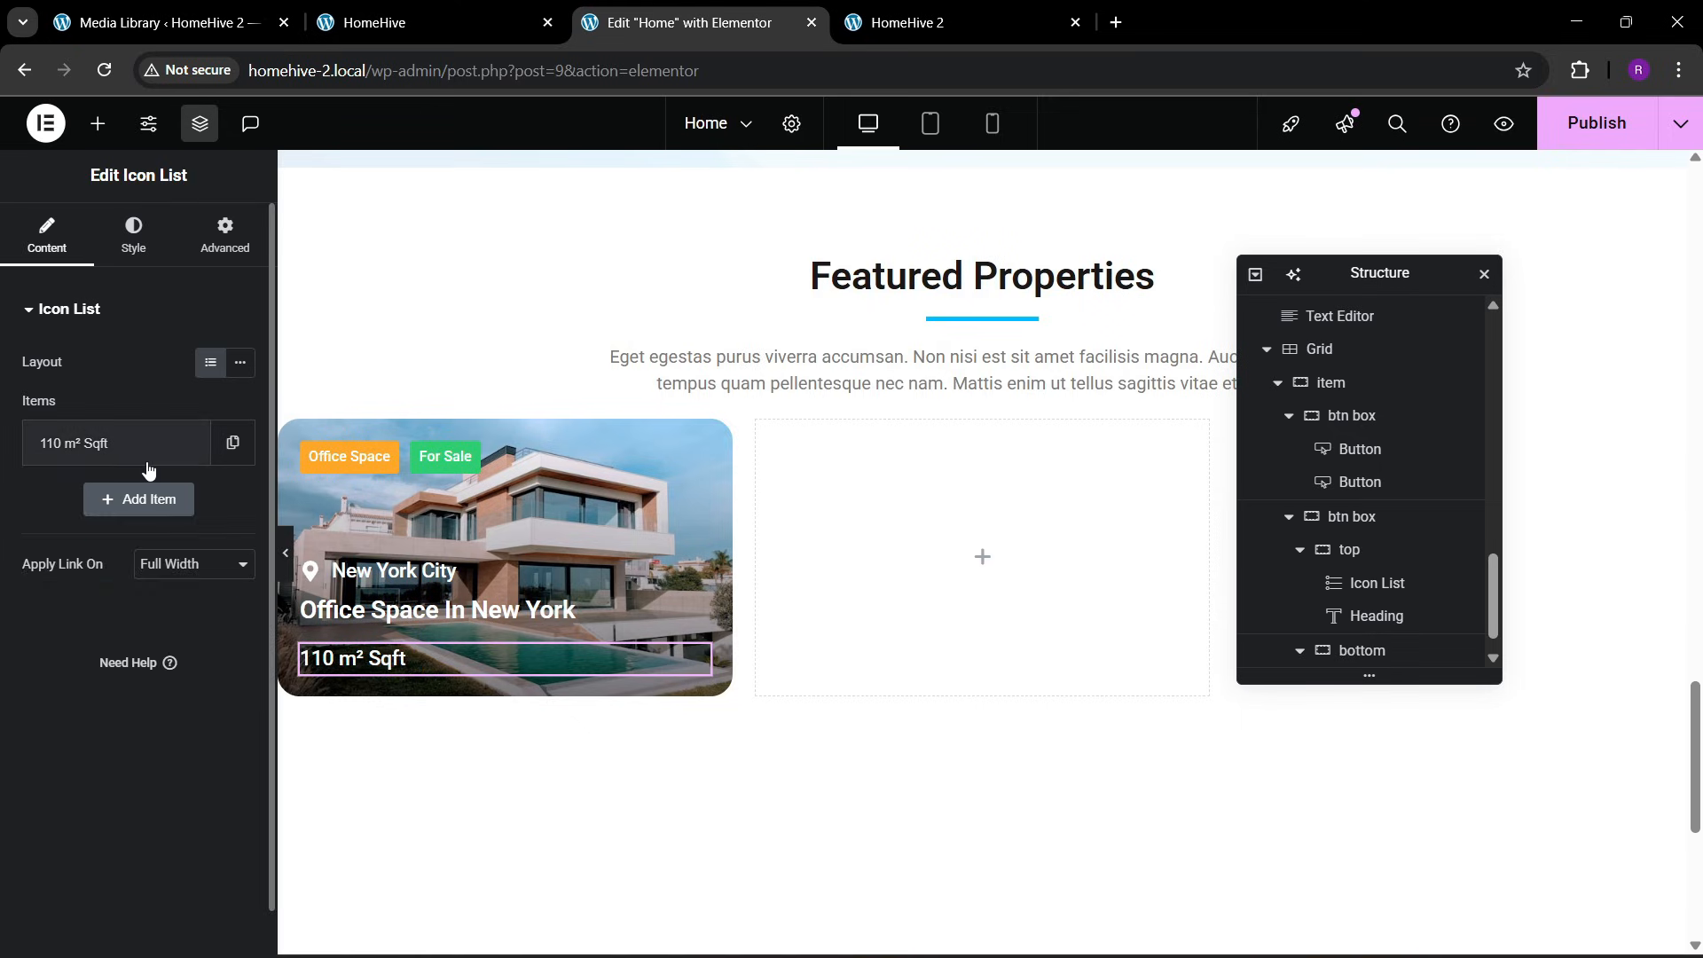
Set the 110 m² Sqft text's typography to 16 px and weight 500 (Medium)
{"action": "left_click", "coordinate": [133, 244]}
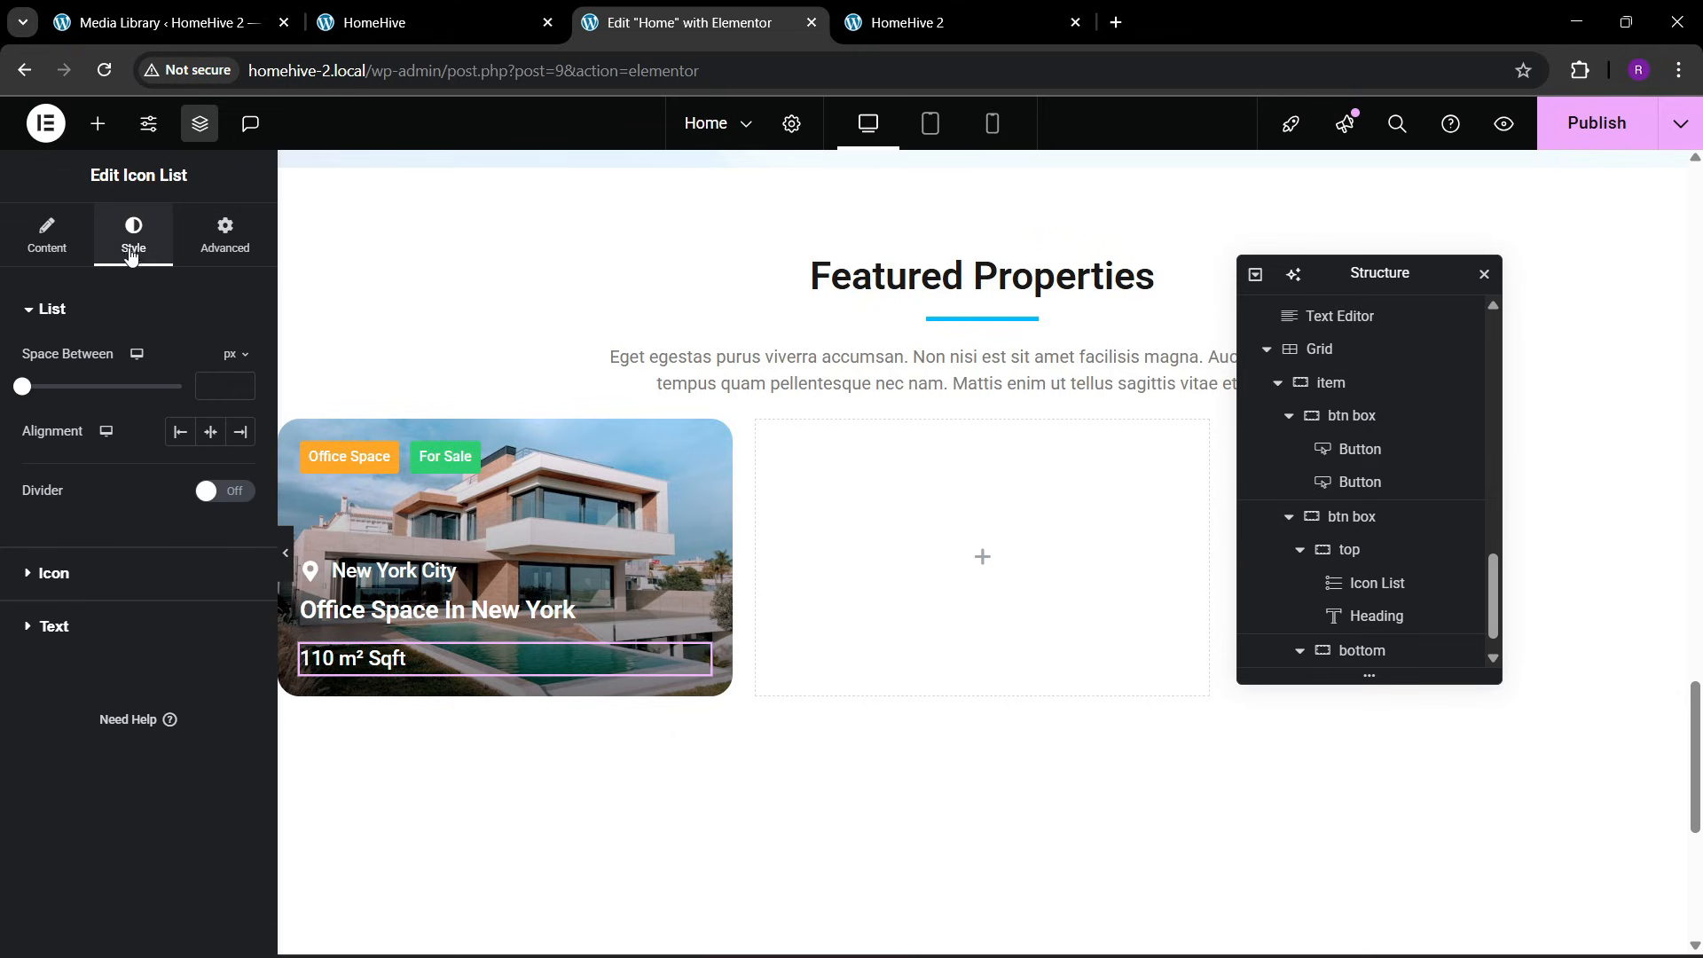
{"action": "left_click", "coordinate": [135, 621]}
{"action": "left_click", "coordinate": [239, 469]}
{"action": "left_click", "coordinate": [182, 685]}
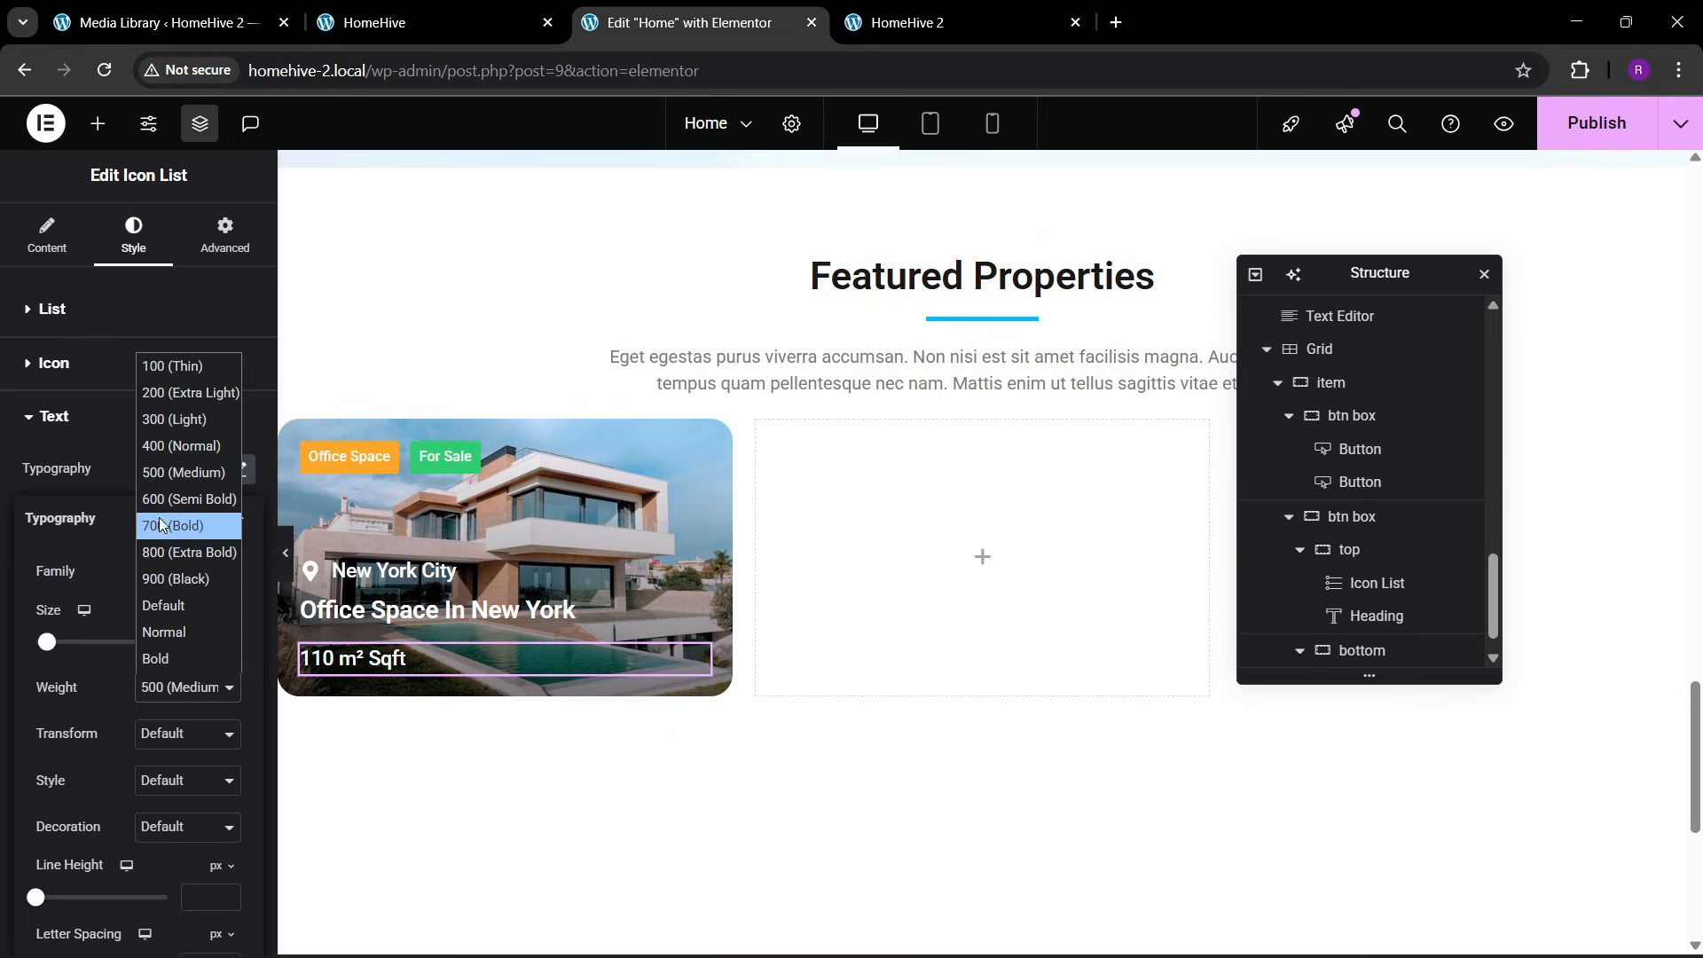
{"action": "left_click", "coordinate": [162, 449]}
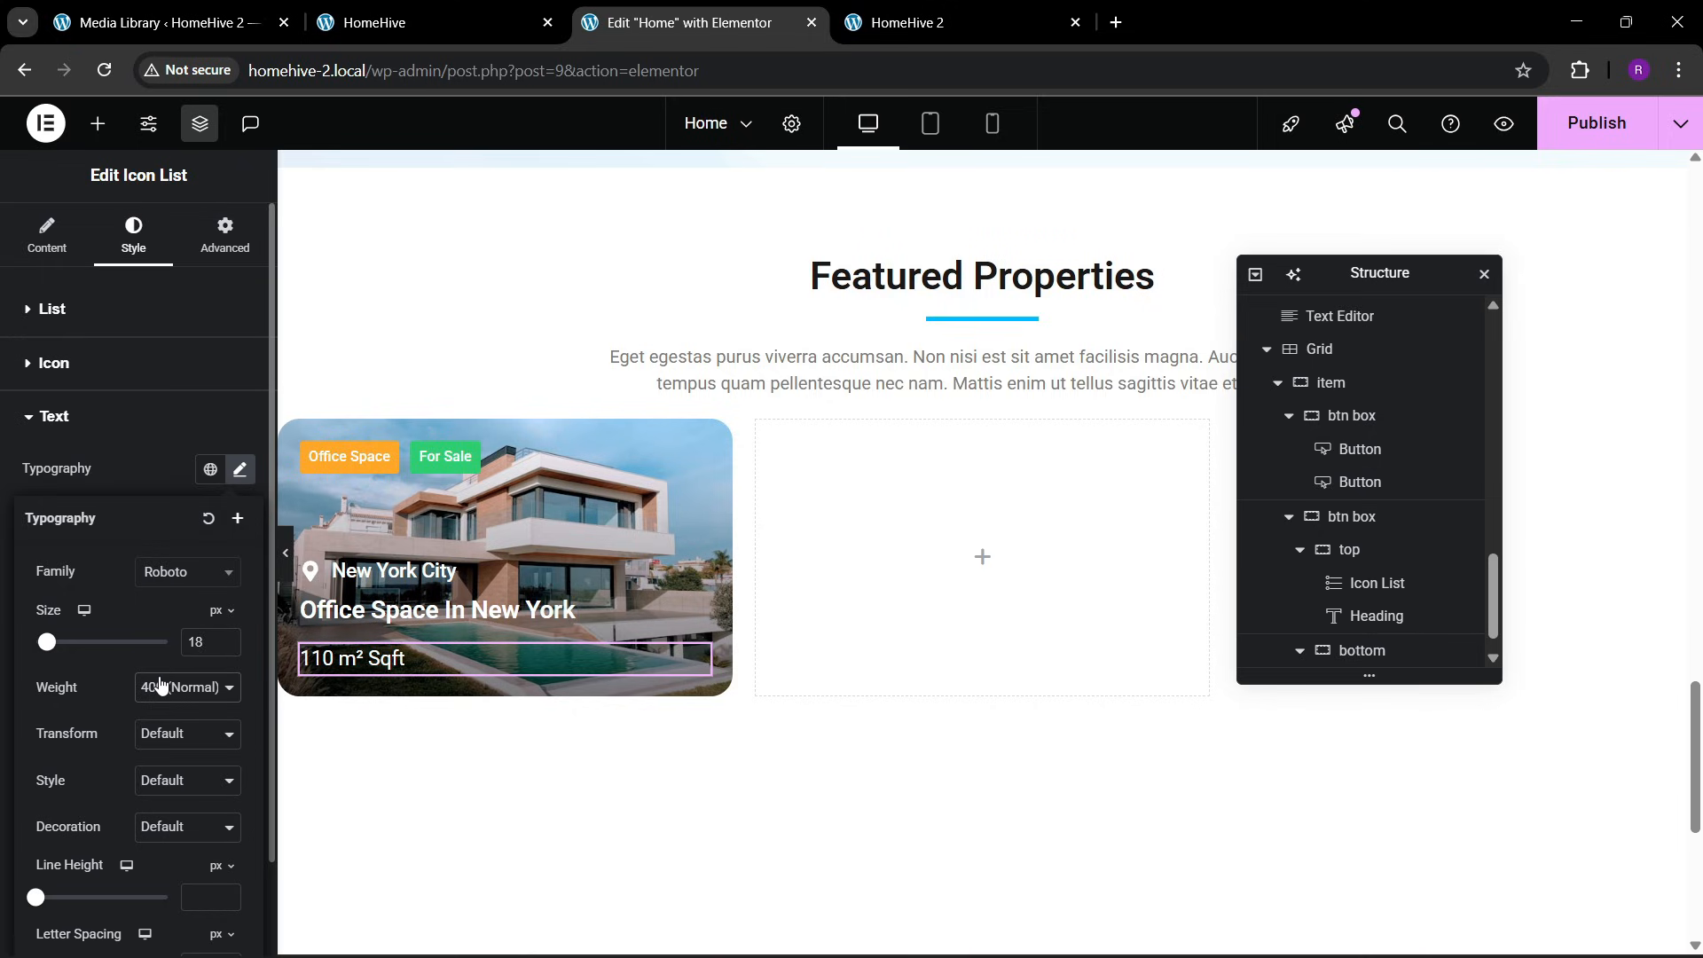
{"action": "left_click", "coordinate": [159, 684]}
{"action": "left_click", "coordinate": [169, 471]}
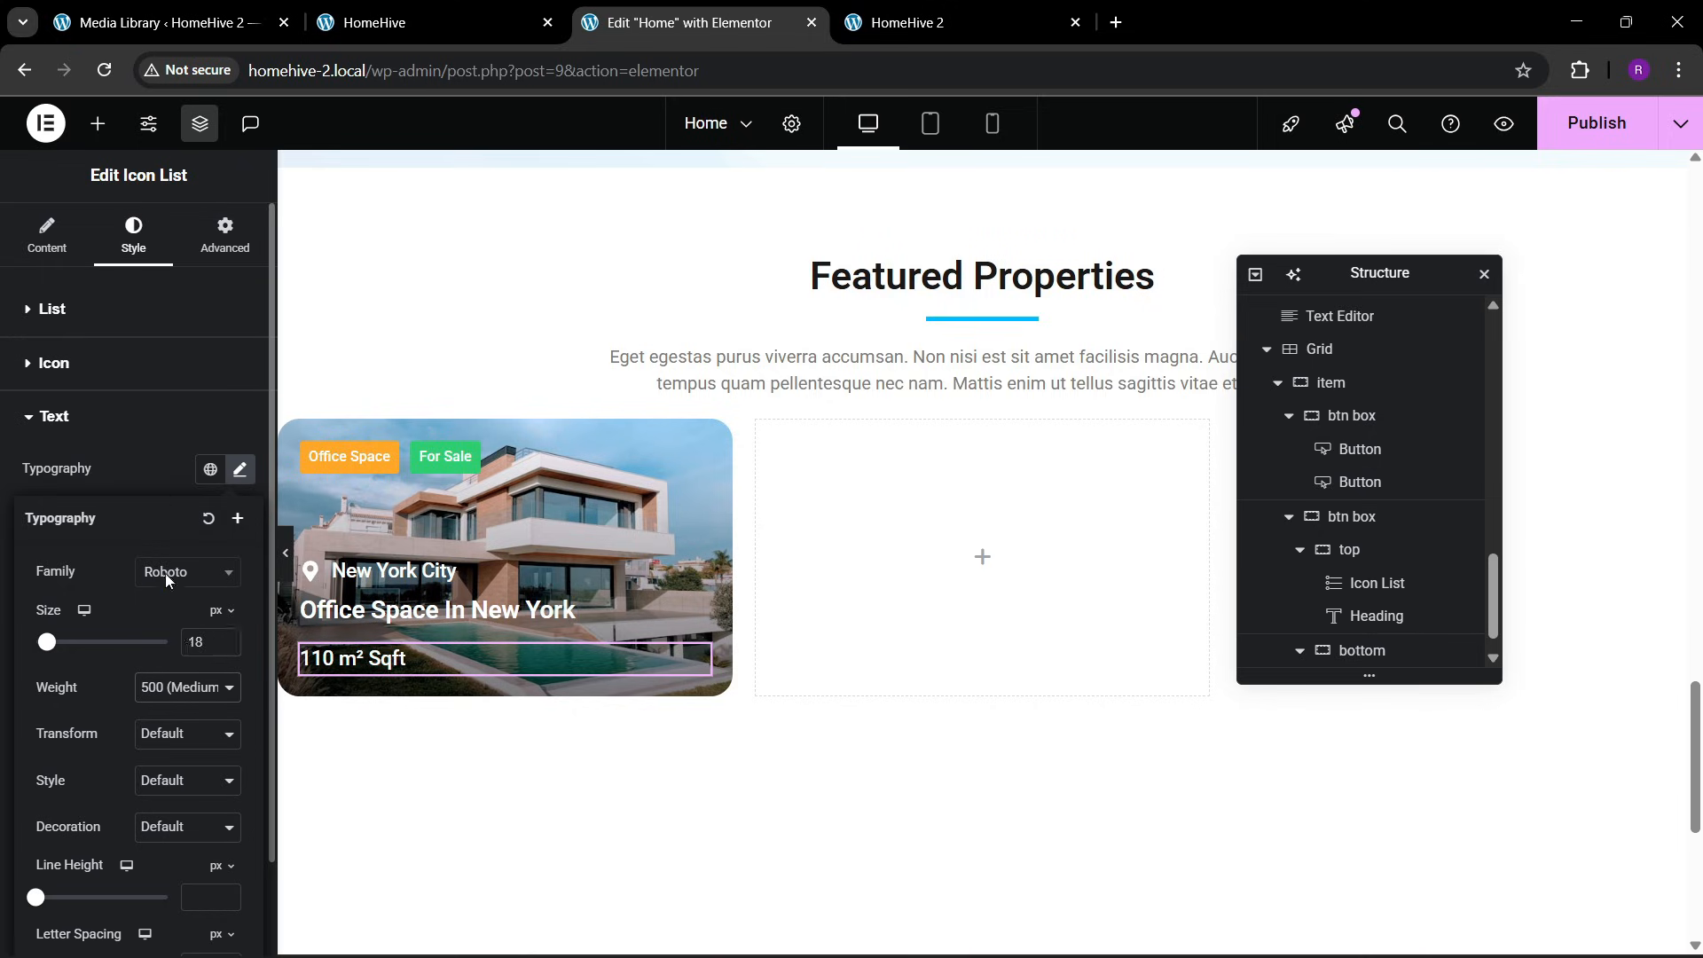
{"action": "left_click", "coordinate": [224, 645]}
{"action": "left_click", "coordinate": [224, 645]}
{"action": "left_click", "coordinate": [224, 645]}
{"action": "left_click", "coordinate": [224, 645]}
{"action": "left_click", "coordinate": [227, 637]}
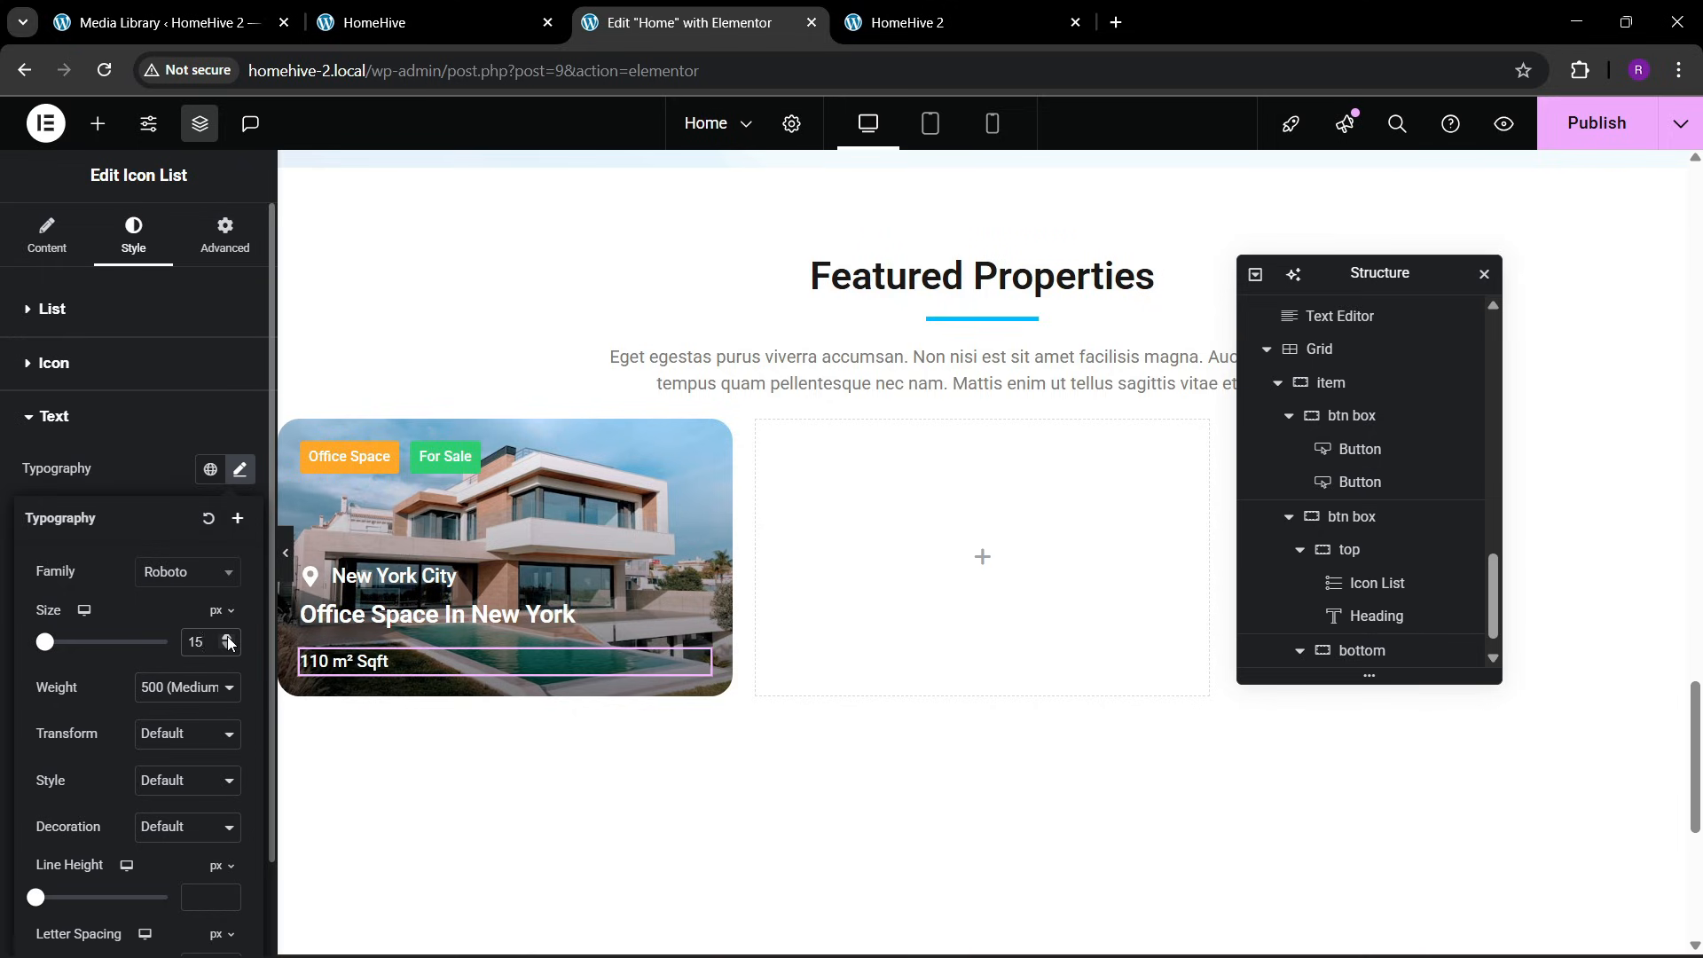
{"action": "left_click", "coordinate": [227, 637]}
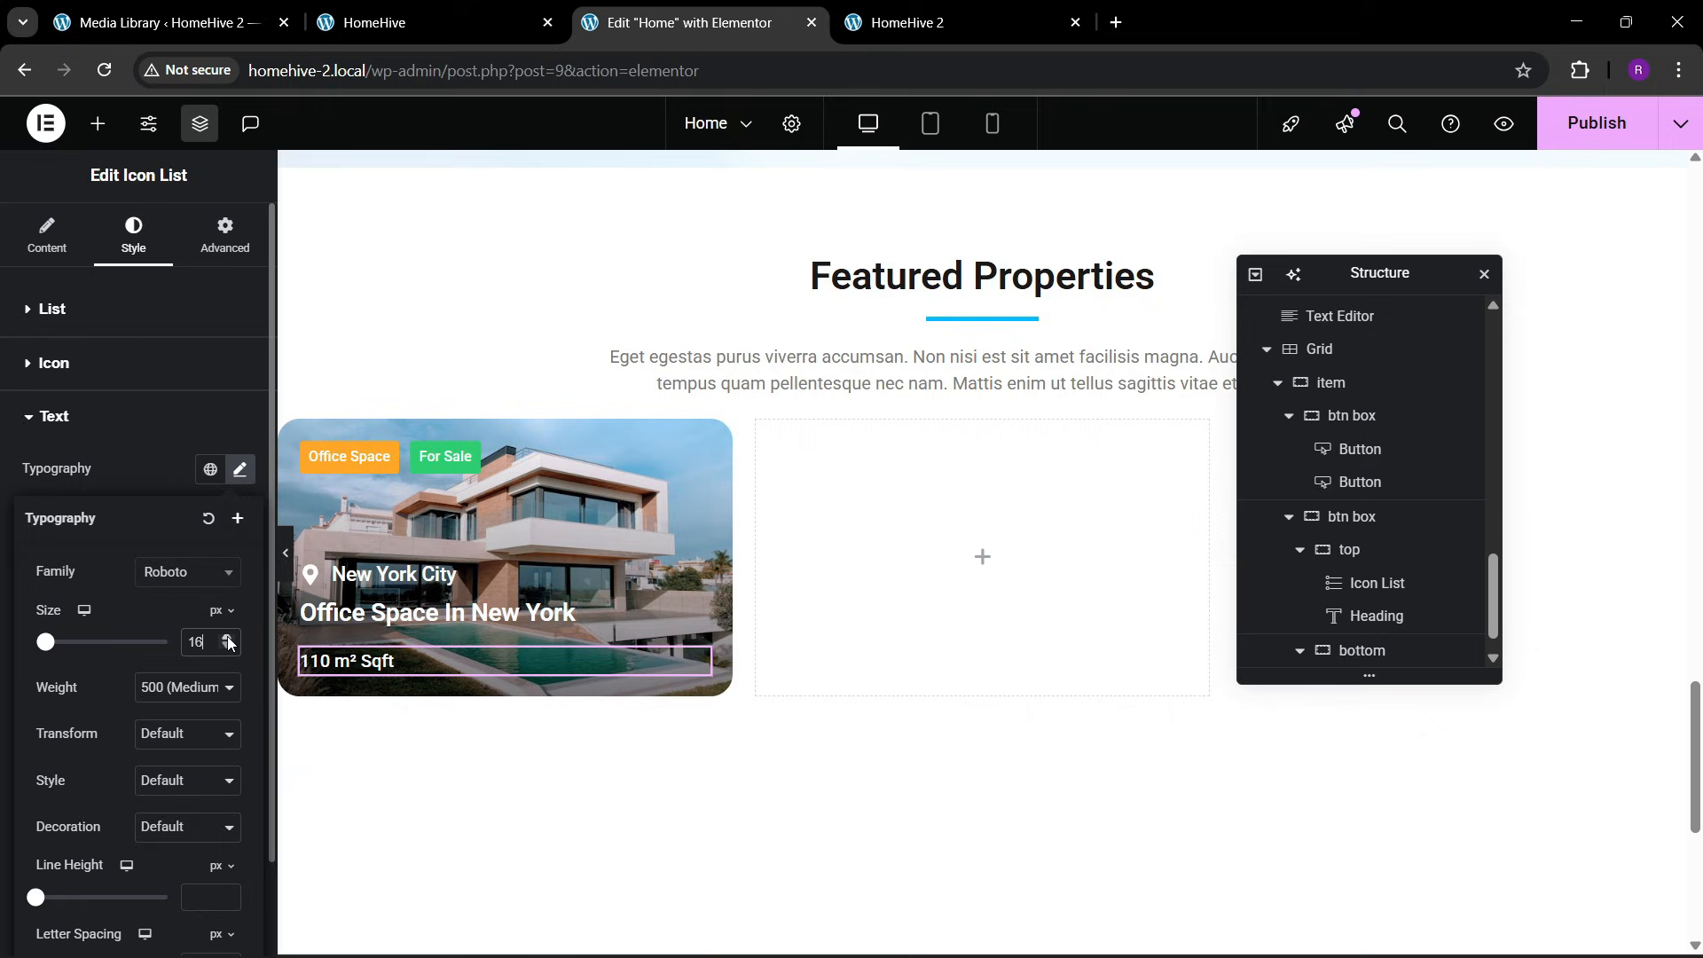
Duplicate the 110 m² Sqft icon list and arrange the bottom container as a row with space-between justification and centered items
{"action": "right_click", "coordinate": [430, 666]}
{"action": "left_click", "coordinate": [487, 529]}
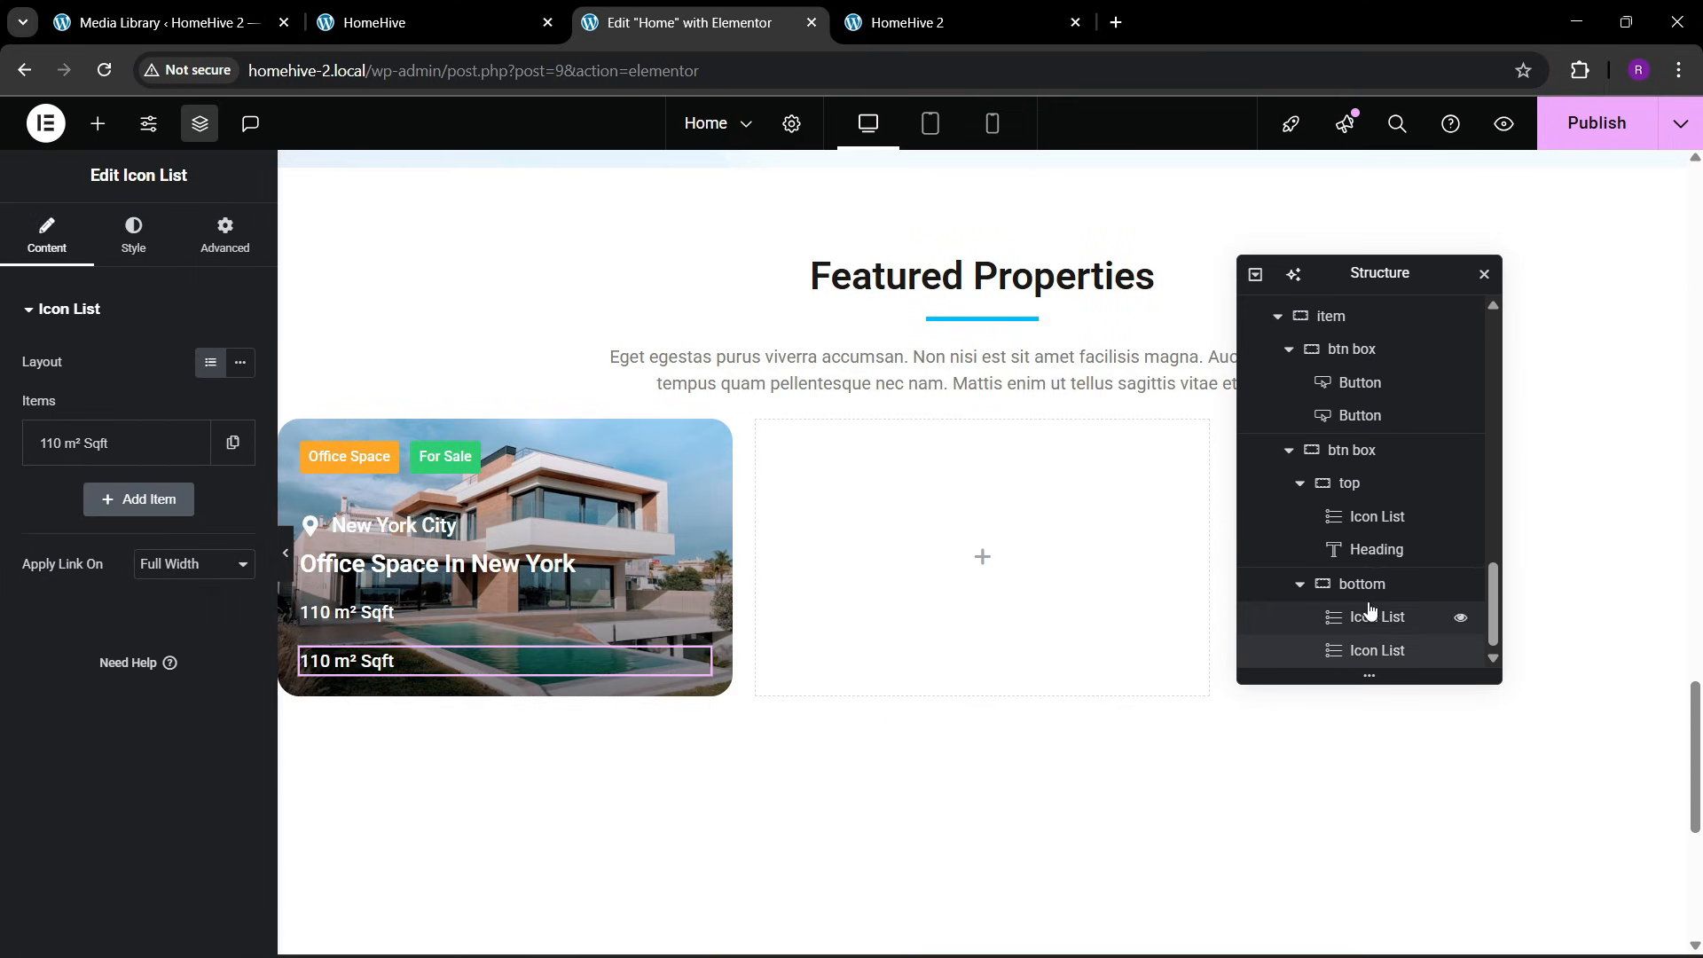
{"action": "left_click", "coordinate": [1366, 585]}
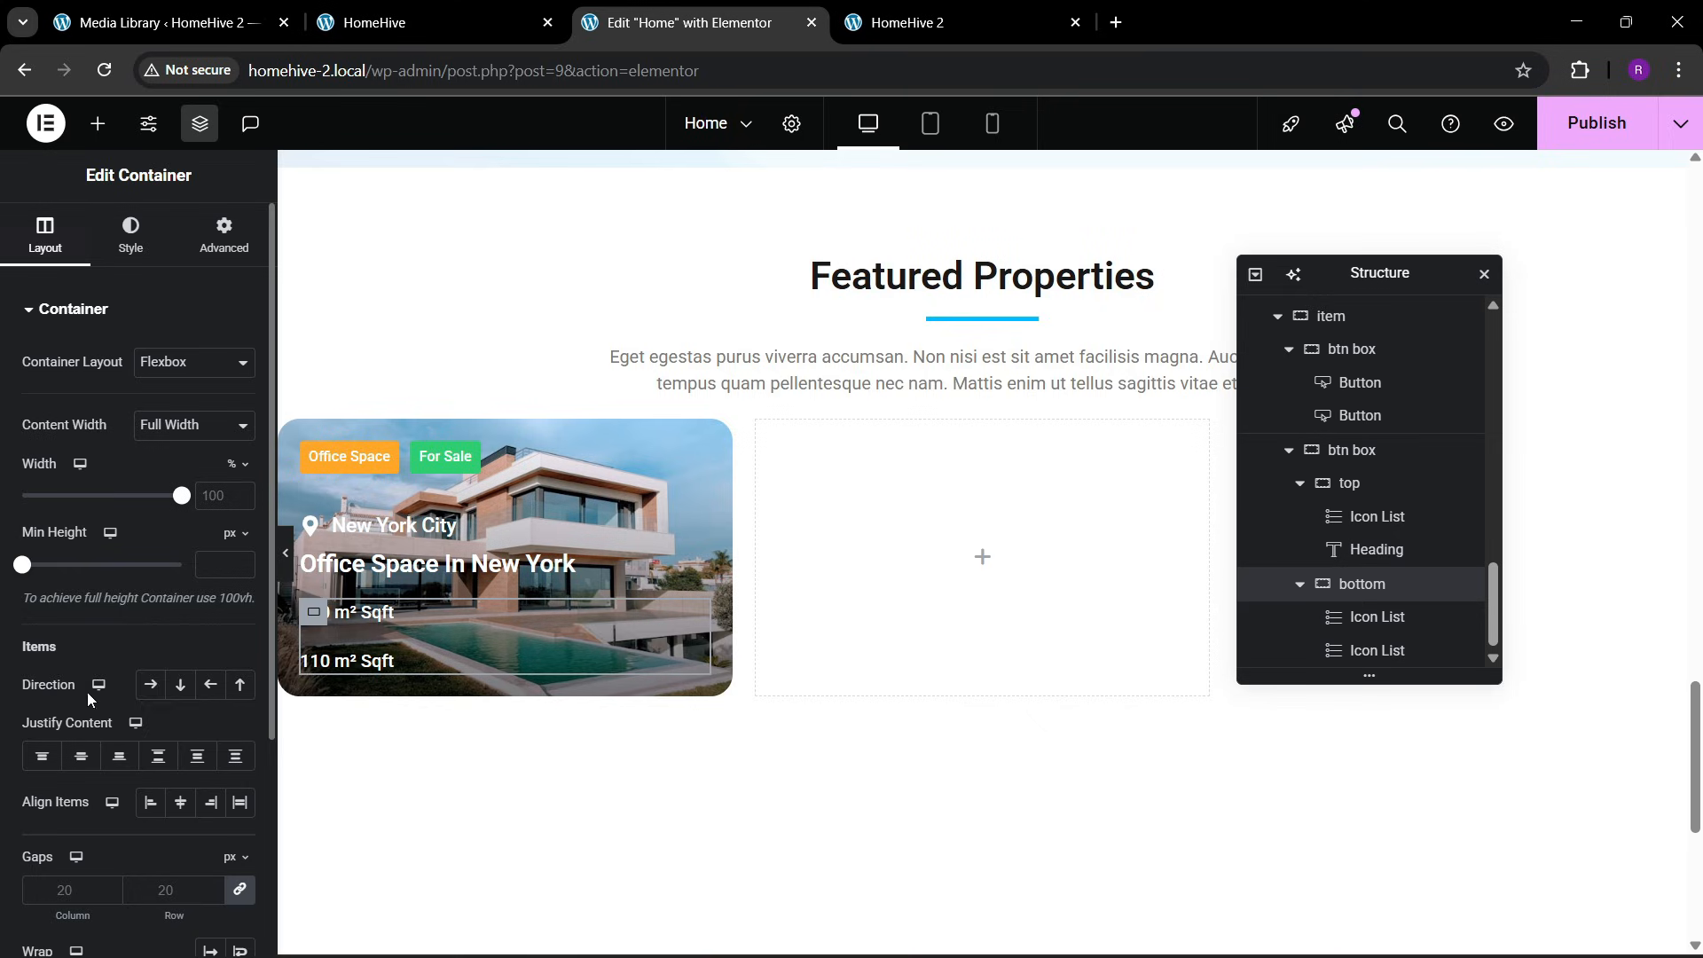
{"action": "left_click", "coordinate": [150, 683]}
{"action": "left_click", "coordinate": [156, 755]}
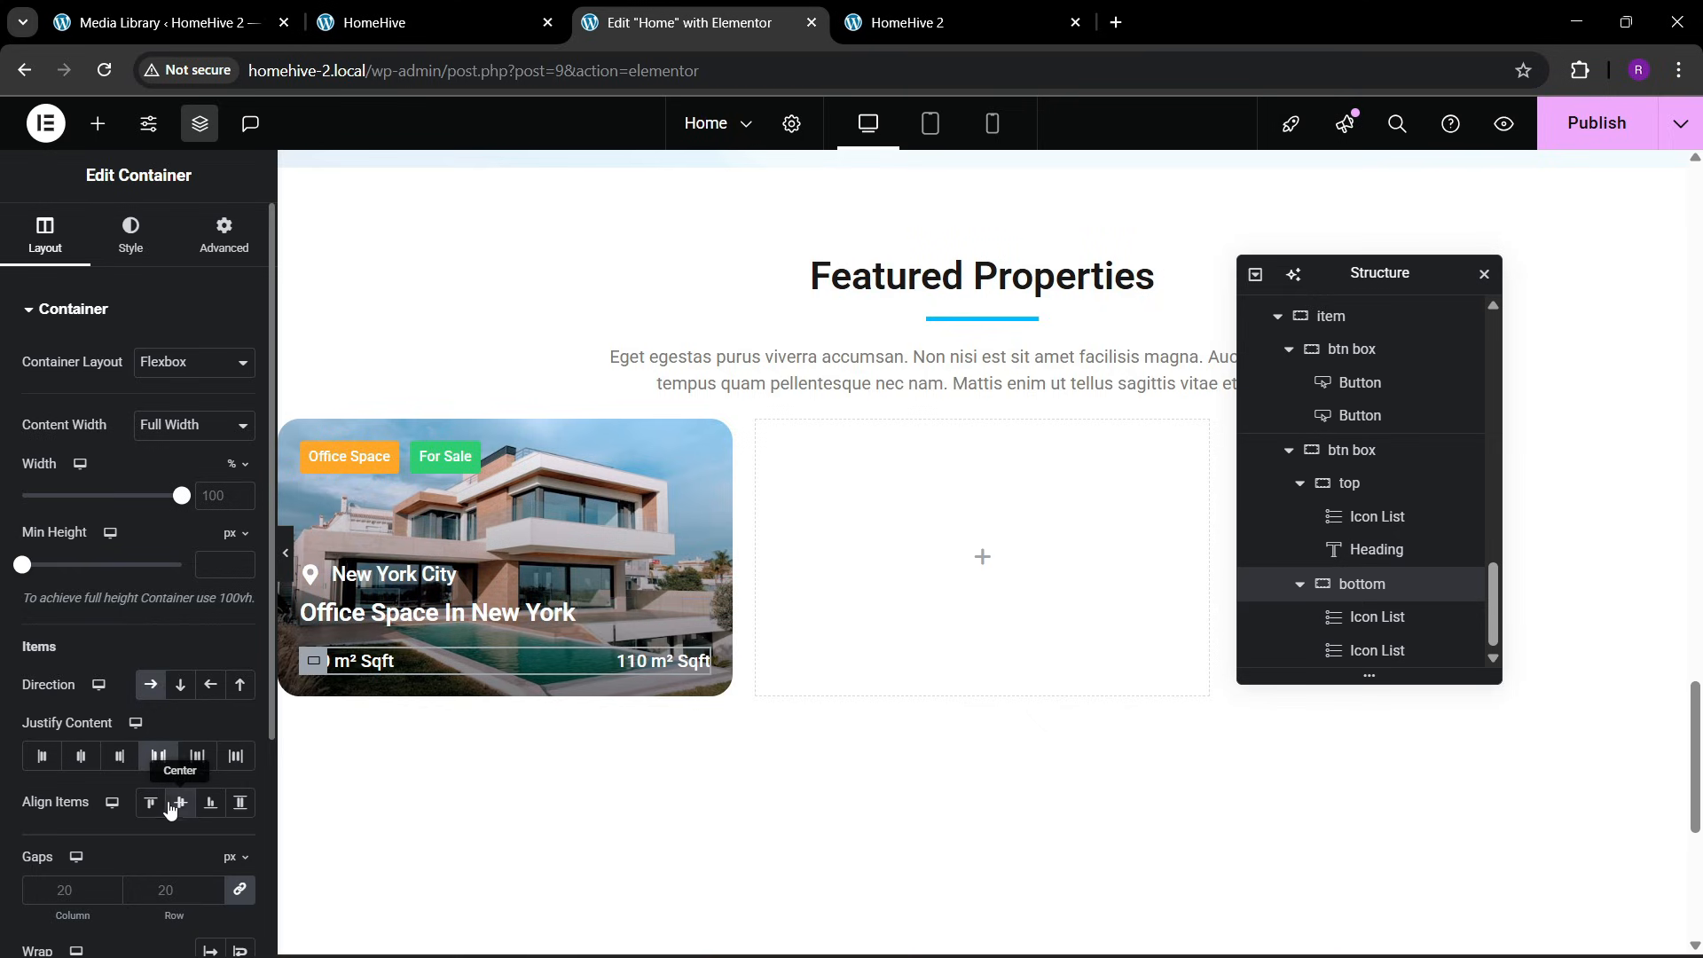
{"action": "left_click", "coordinate": [173, 805]}
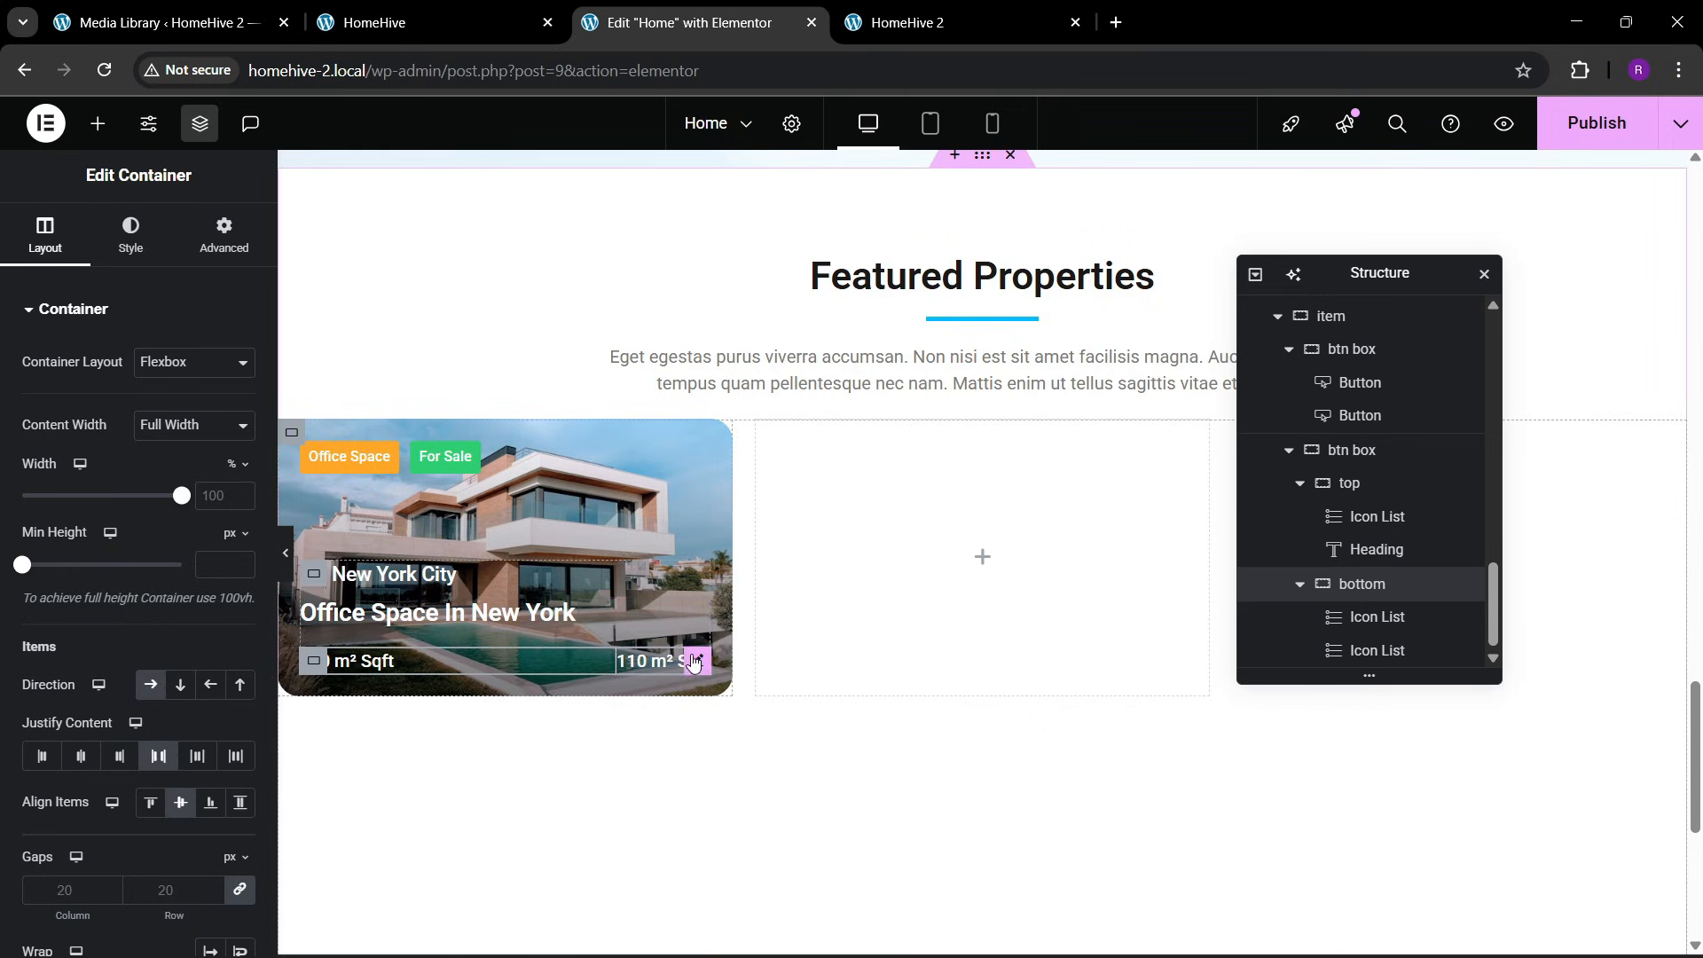
Change the duplicated list's item text to "2" and give it the Bath icon from the icon library
{"action": "left_click", "coordinate": [694, 661]}
{"action": "left_click", "coordinate": [160, 448]}
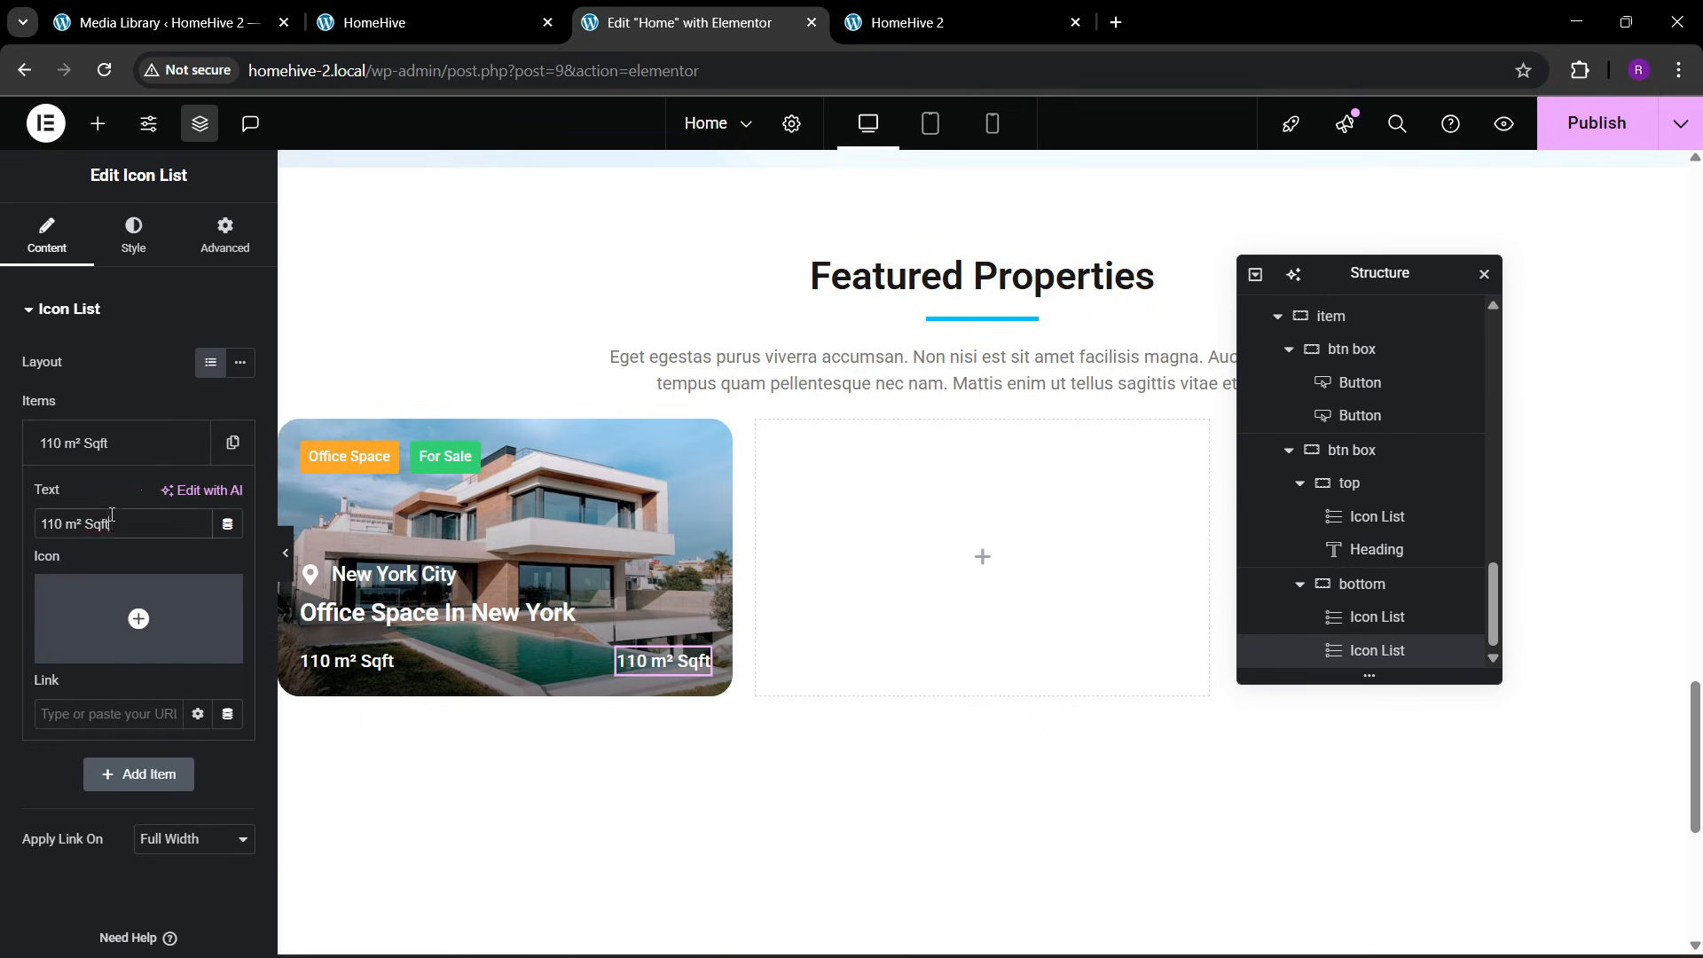
{"action": "type", "text": "2"}
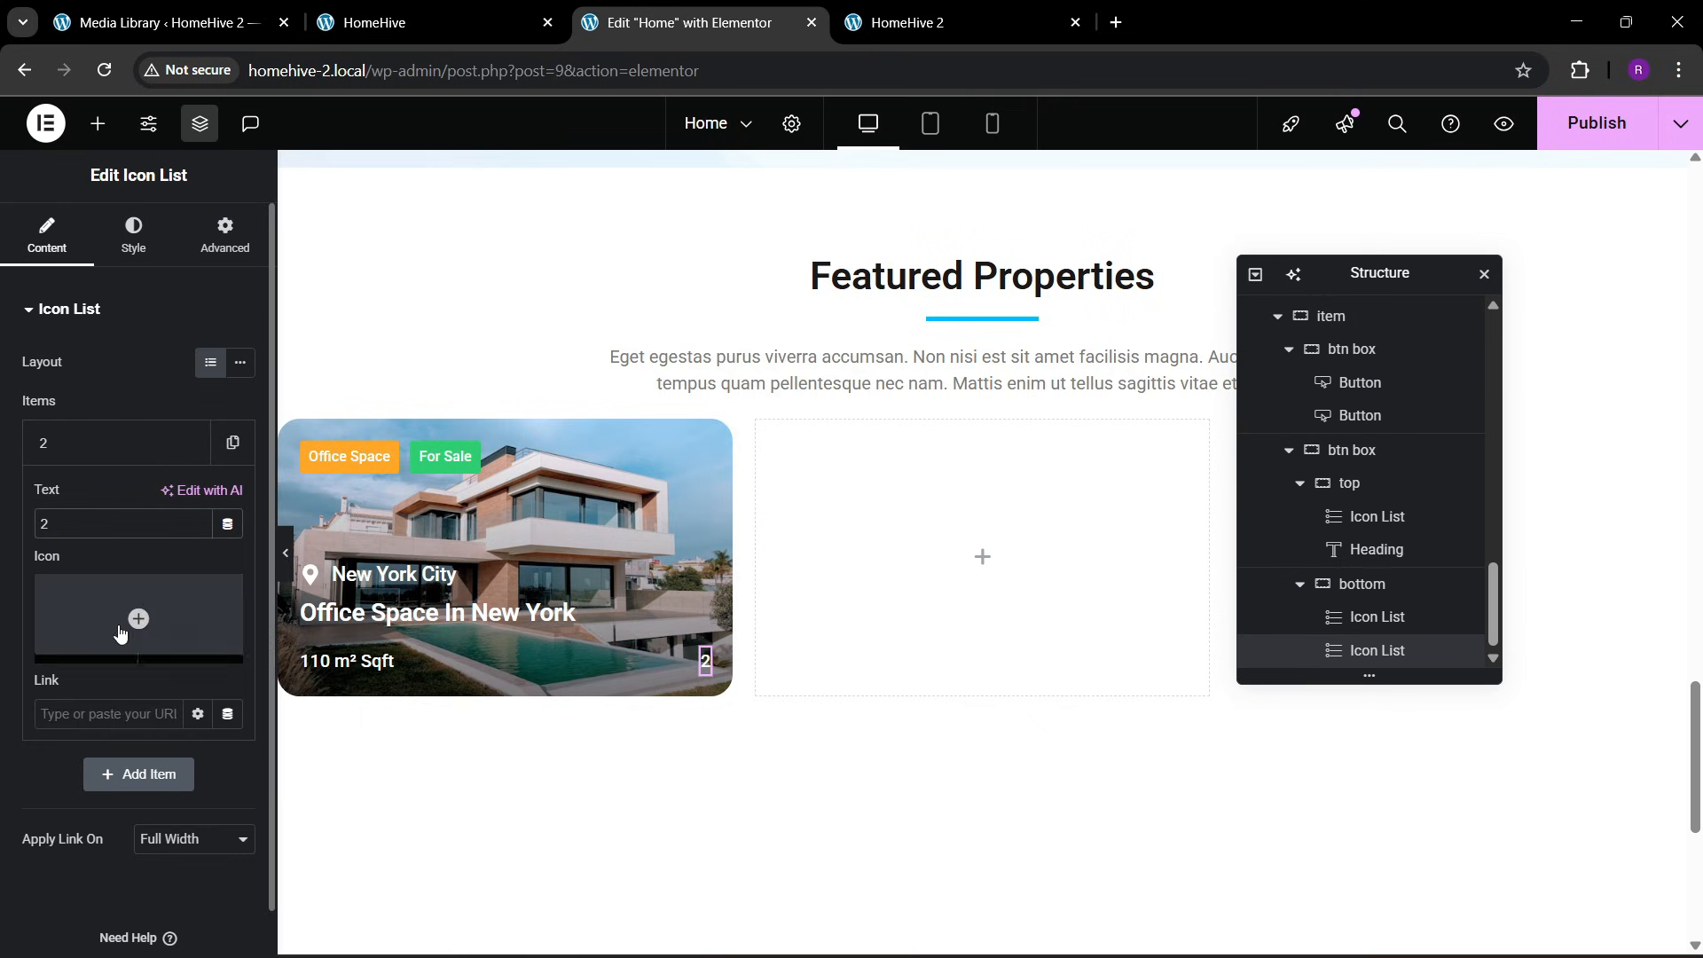
{"action": "left_click", "coordinate": [138, 618]}
{"action": "left_click", "coordinate": [688, 211]}
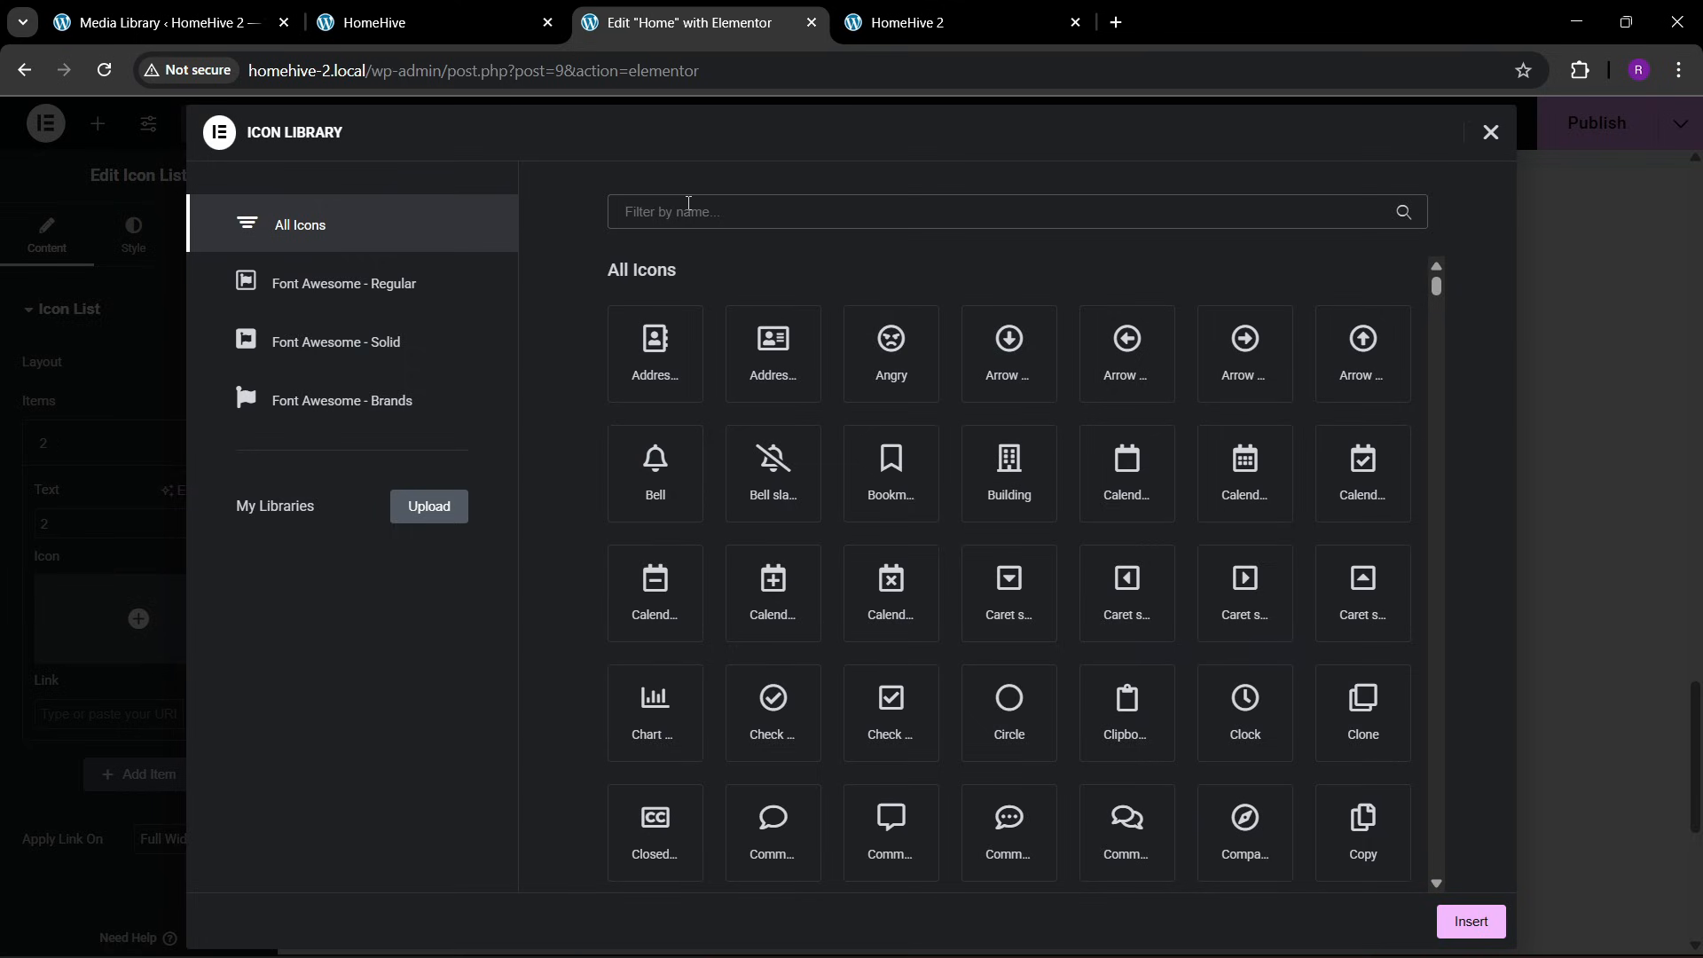
{"action": "type", "text": "bath"}
{"action": "left_click", "coordinate": [688, 350]}
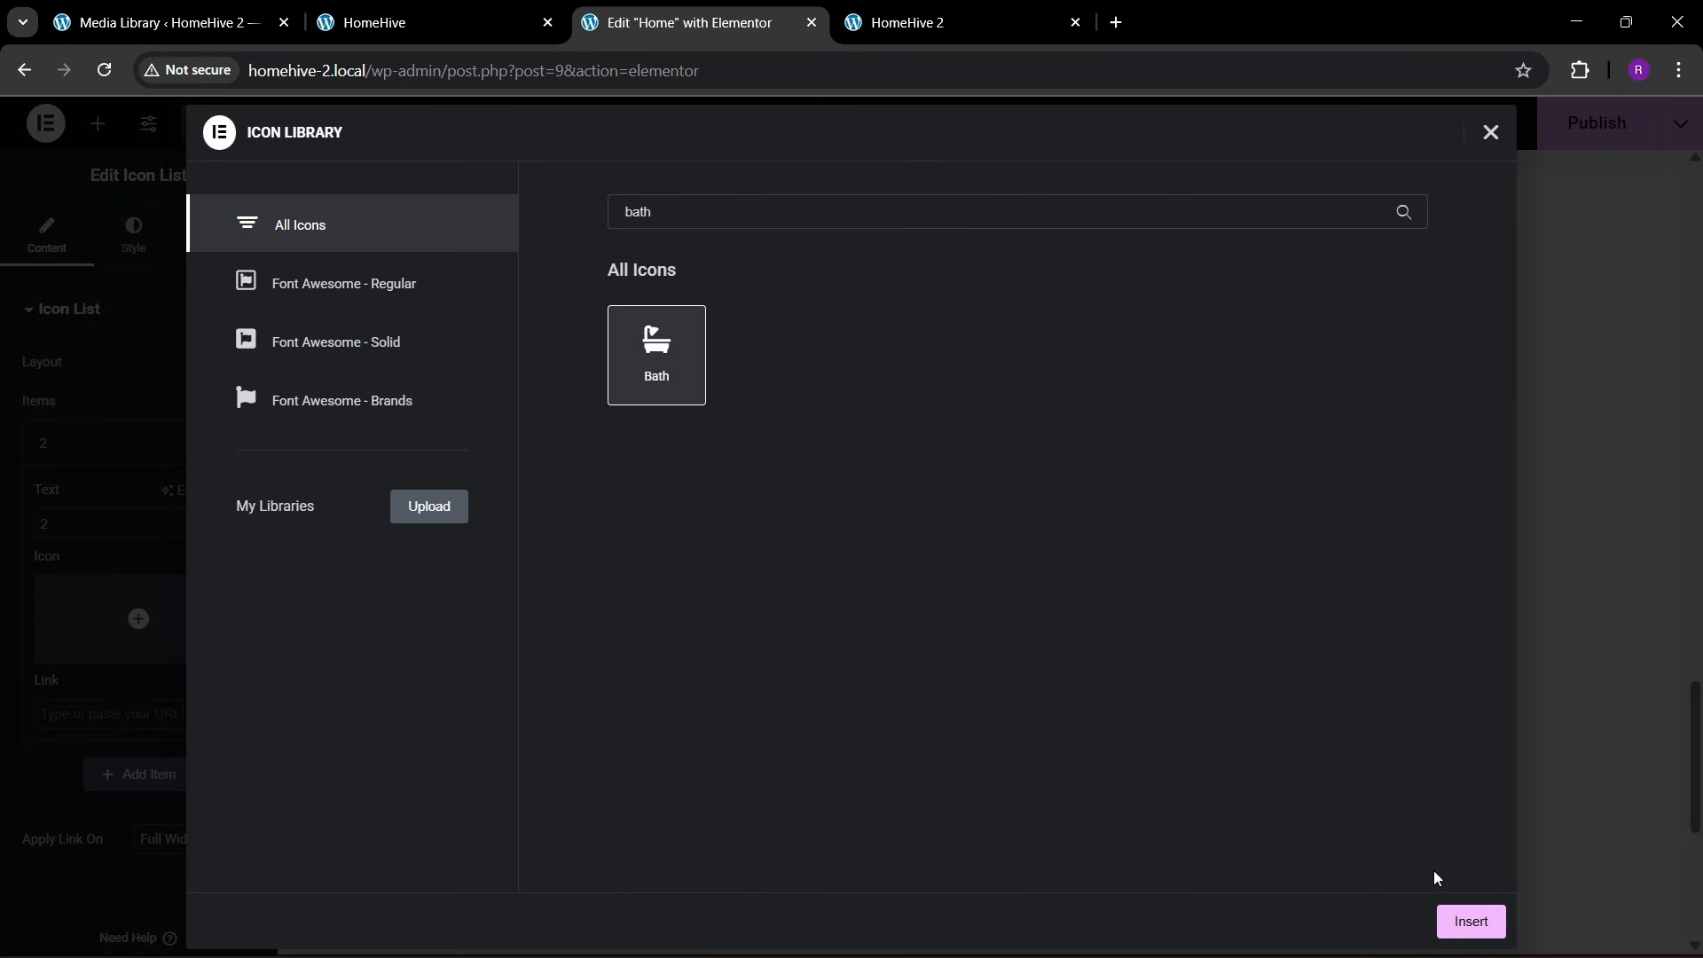
{"action": "left_click", "coordinate": [1445, 922]}
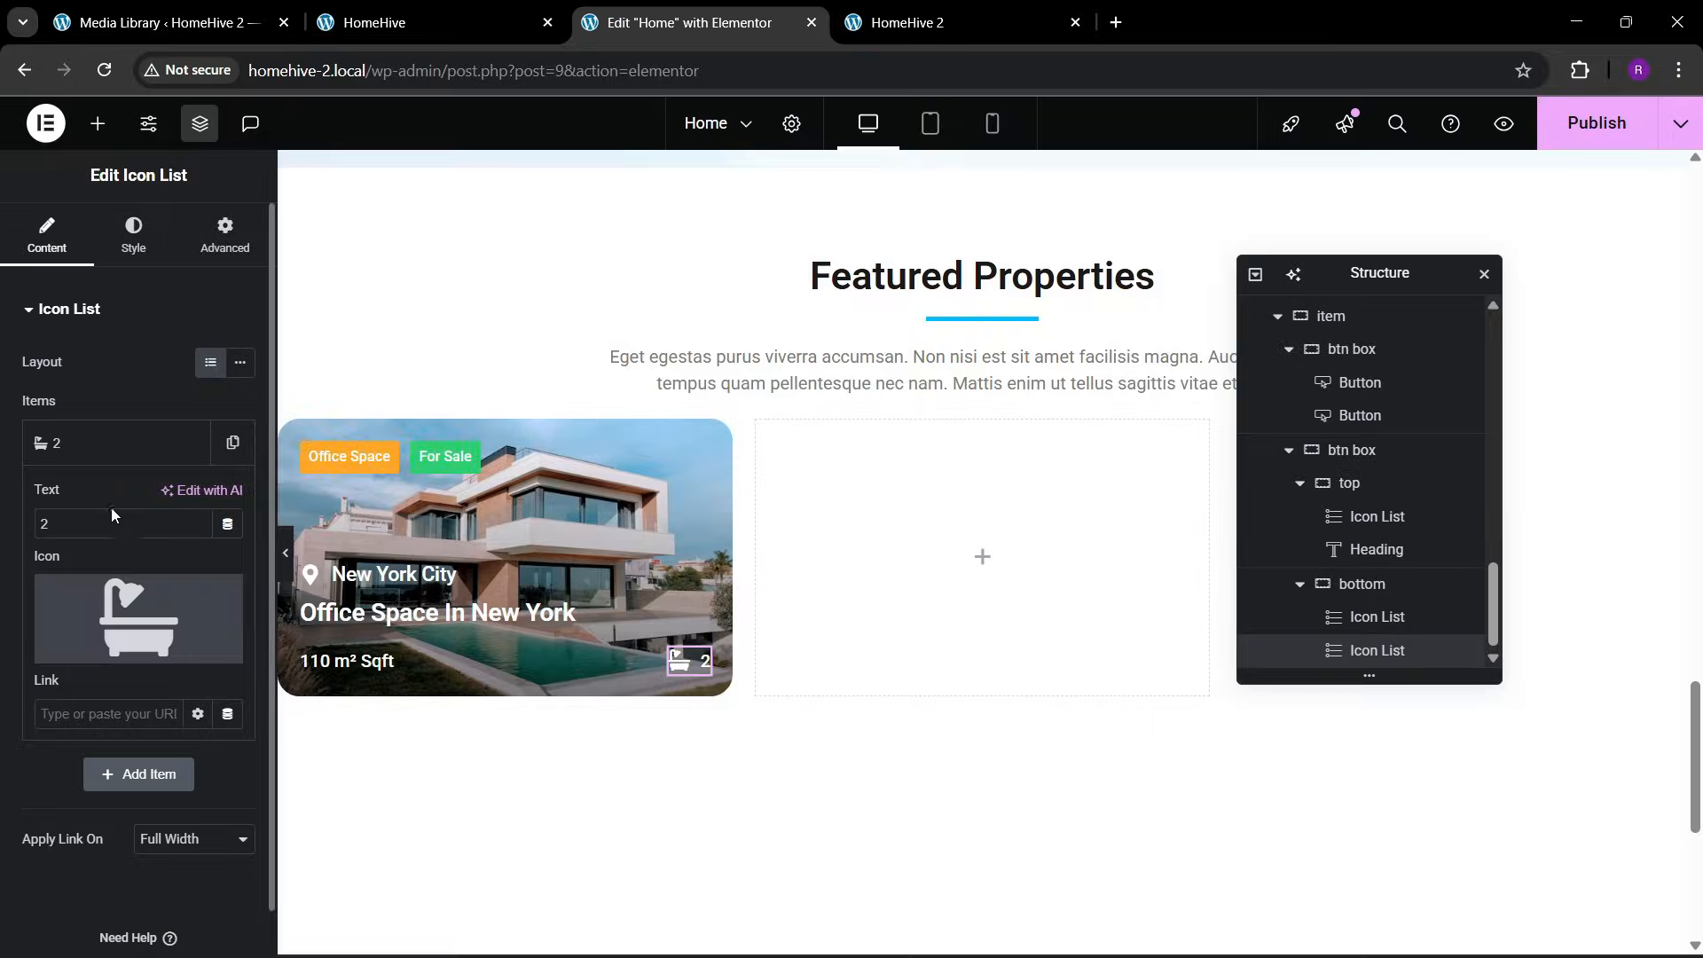
Duplicate the bath item twice within the same icon list
{"action": "left_click", "coordinate": [102, 451]}
{"action": "left_click", "coordinate": [234, 457]}
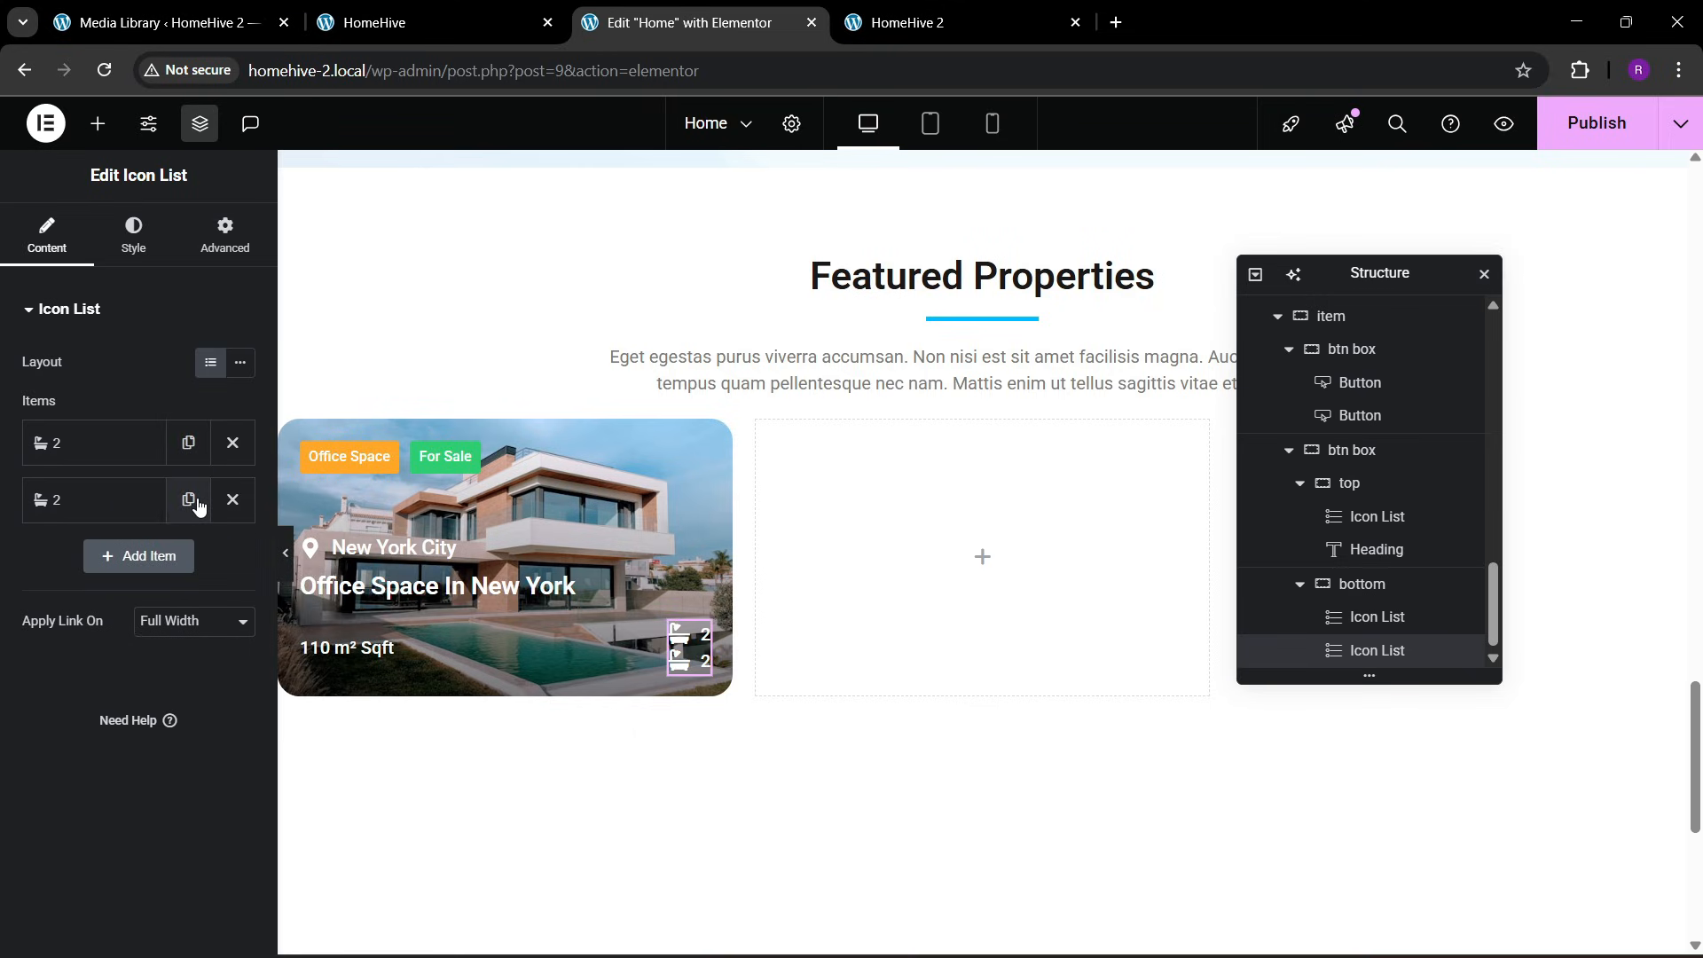
{"action": "left_click", "coordinate": [188, 498]}
Change the second list item's text to "3" and its icon to Bed
{"action": "left_click", "coordinate": [118, 502]}
{"action": "type", "text": "3"}
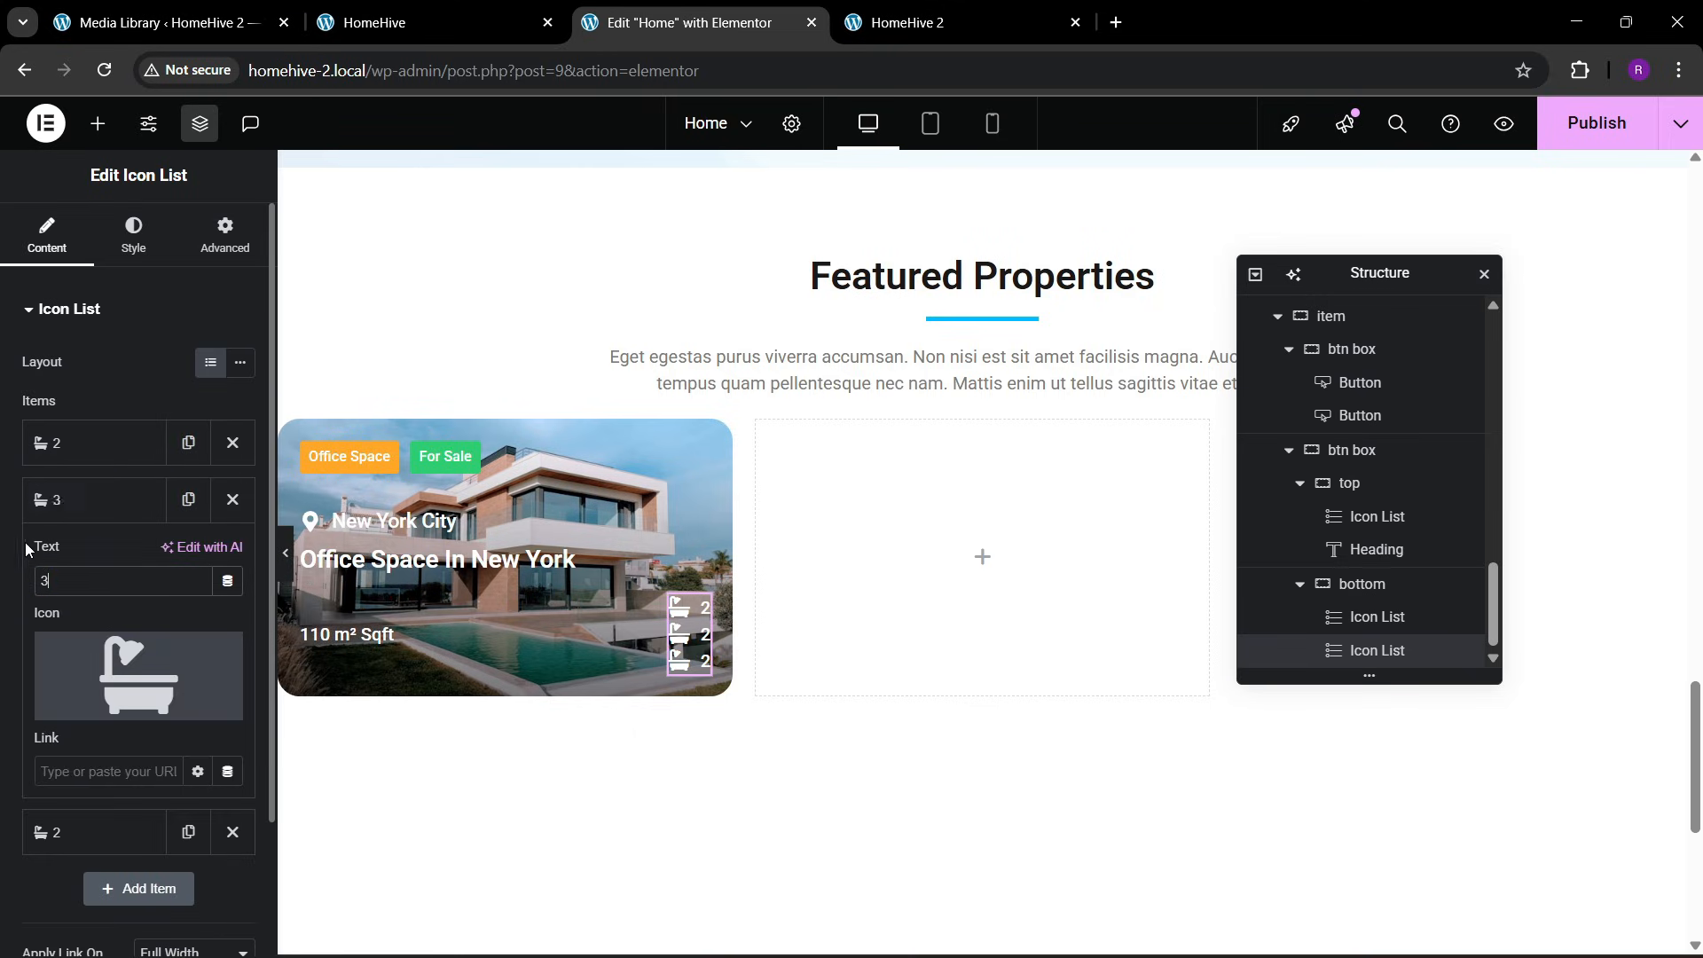
{"action": "left_click", "coordinate": [138, 674]}
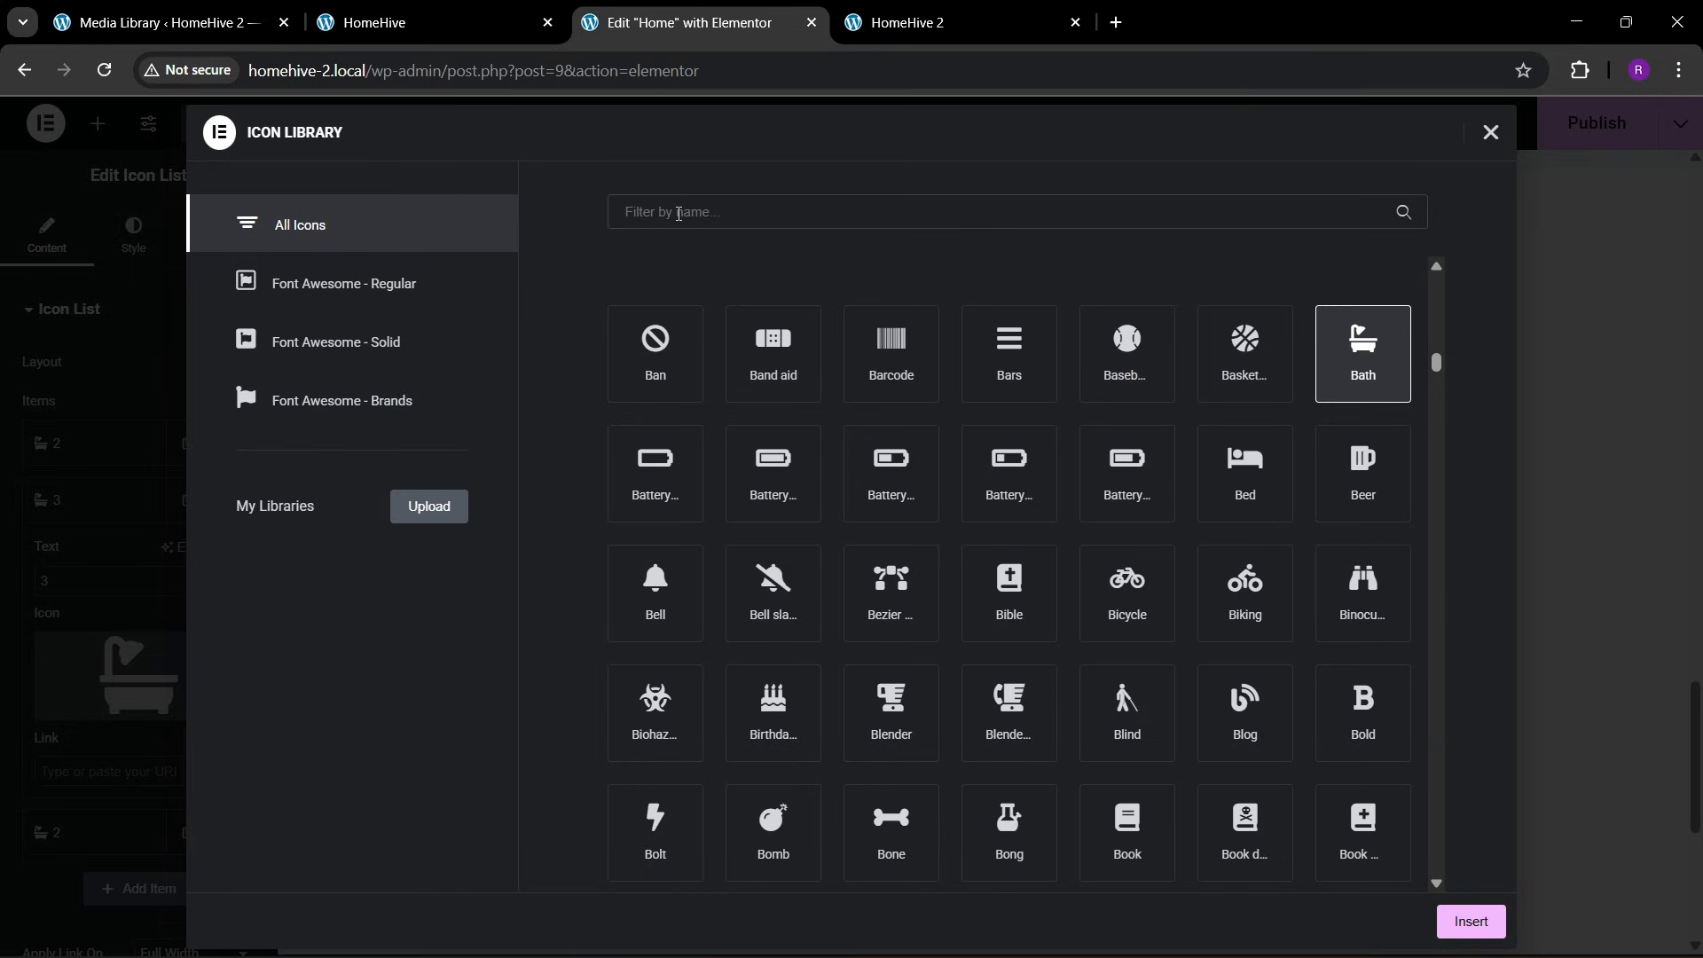
{"action": "type", "text": "bed"}
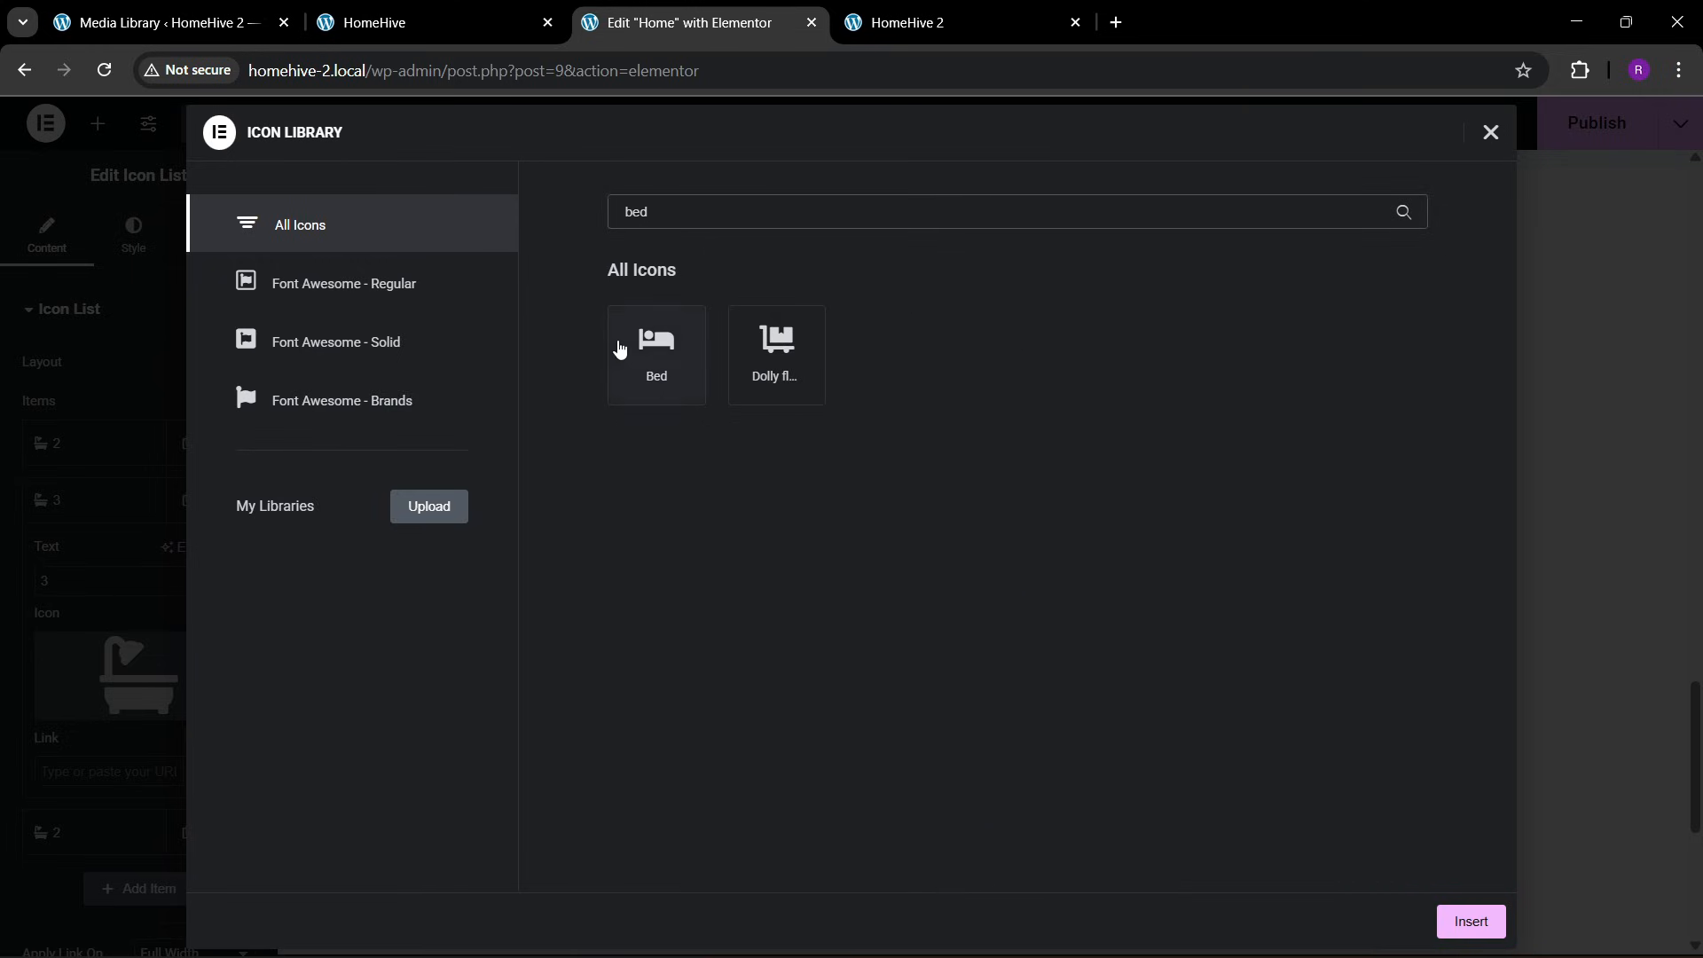
{"action": "left_click", "coordinate": [619, 348]}
{"action": "left_click", "coordinate": [1450, 918]}
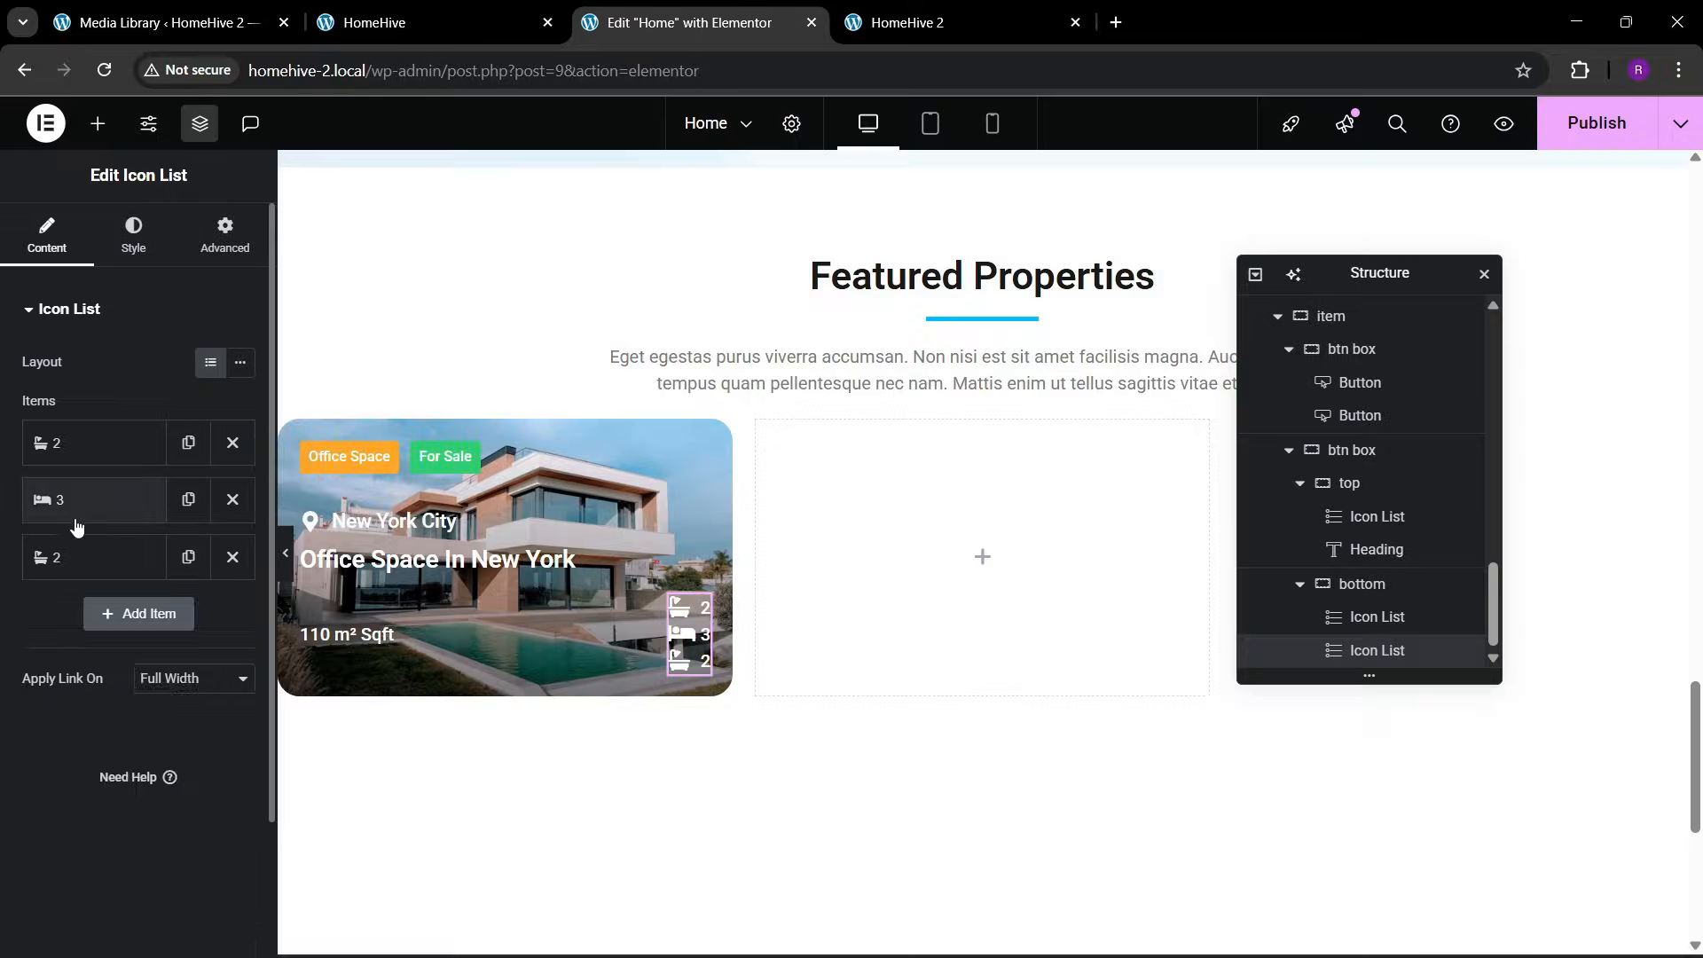
Give the third list item the Car side icon and the text "1", and switch the icon list to inline layout
{"action": "left_click", "coordinate": [93, 557]}
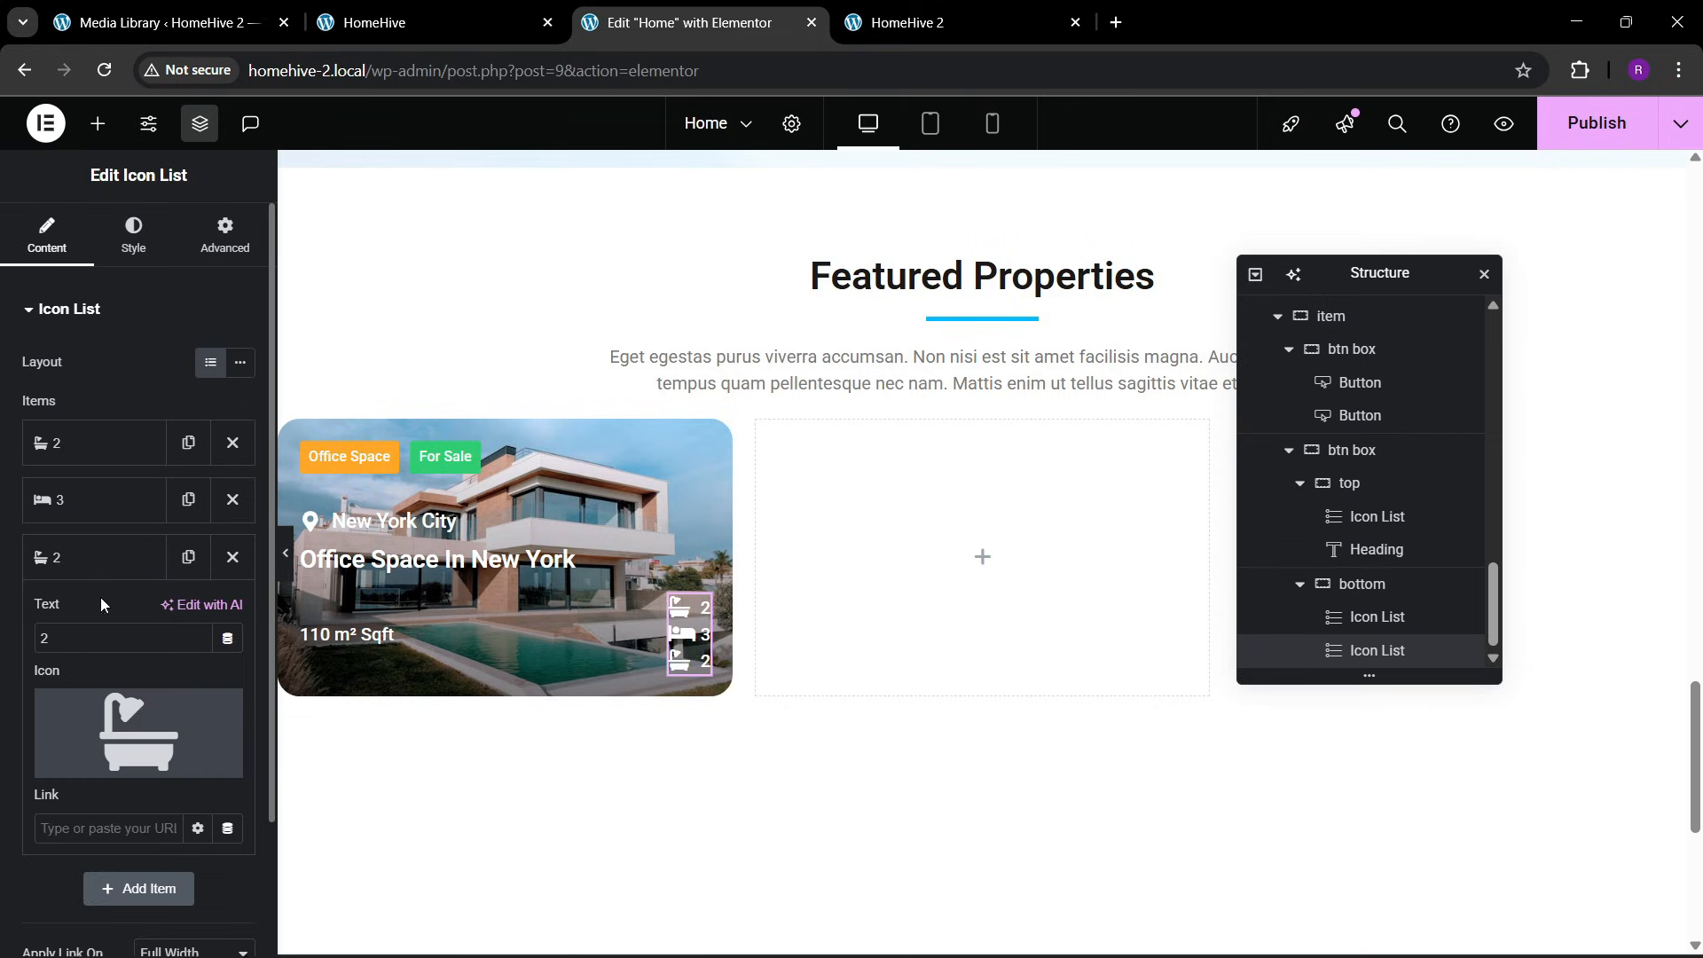
{"action": "left_click", "coordinate": [110, 688]}
{"action": "type", "text": "ca"}
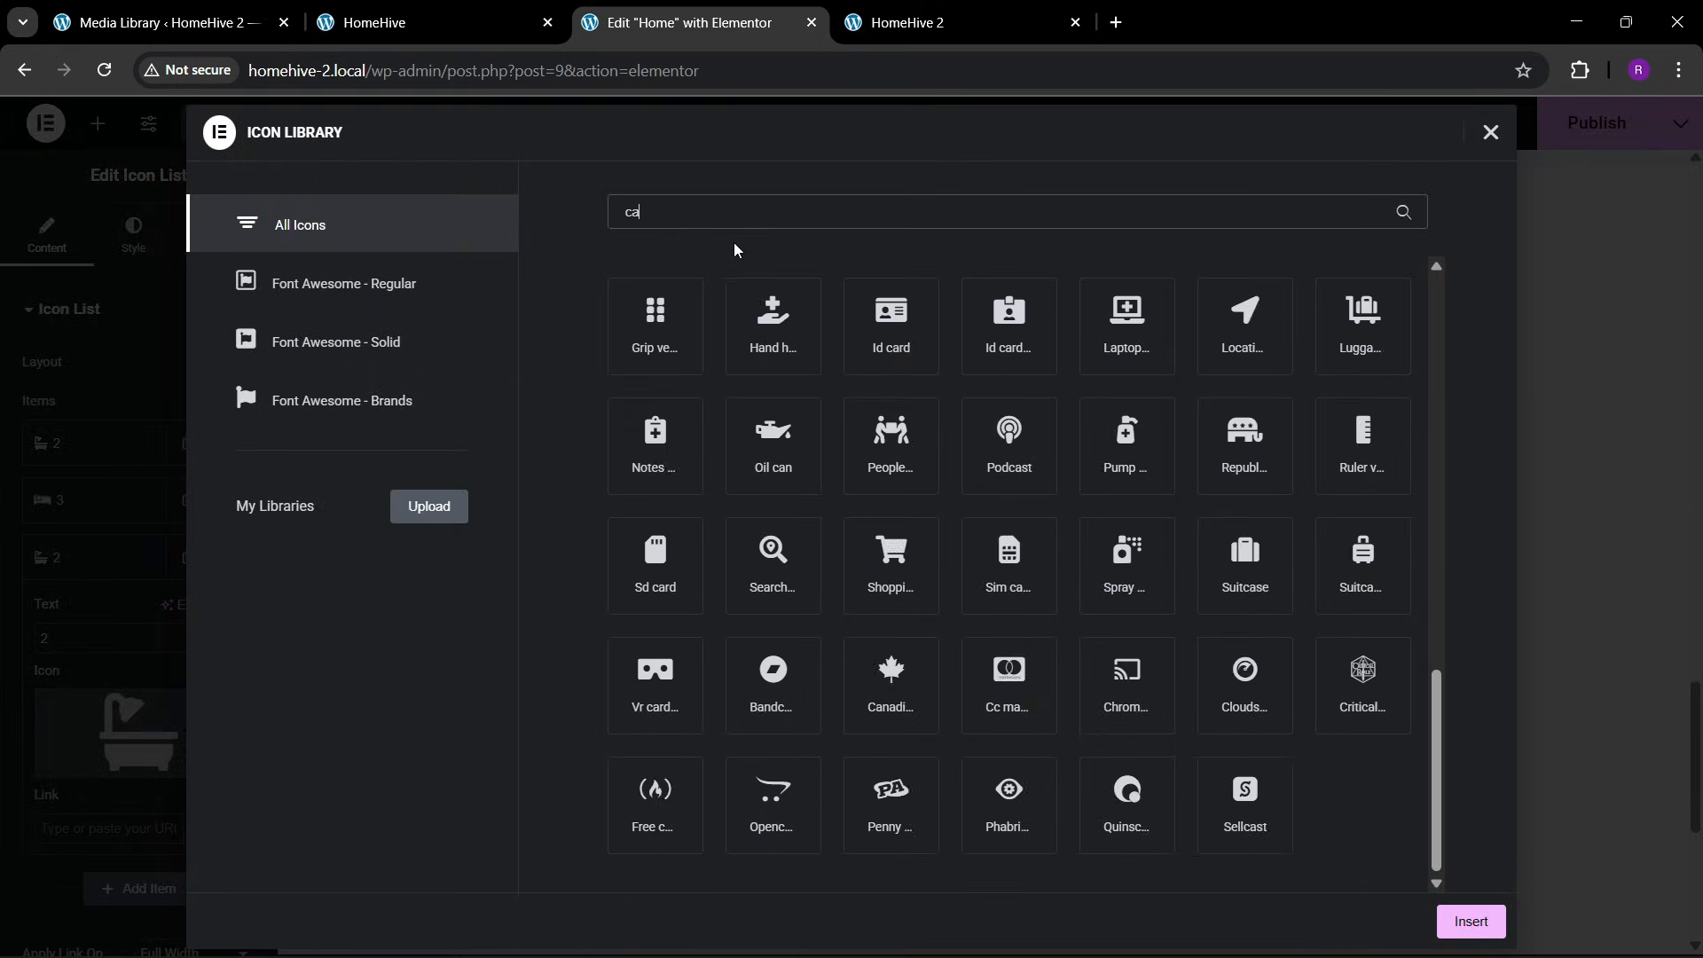
{"action": "type", "text": "r"}
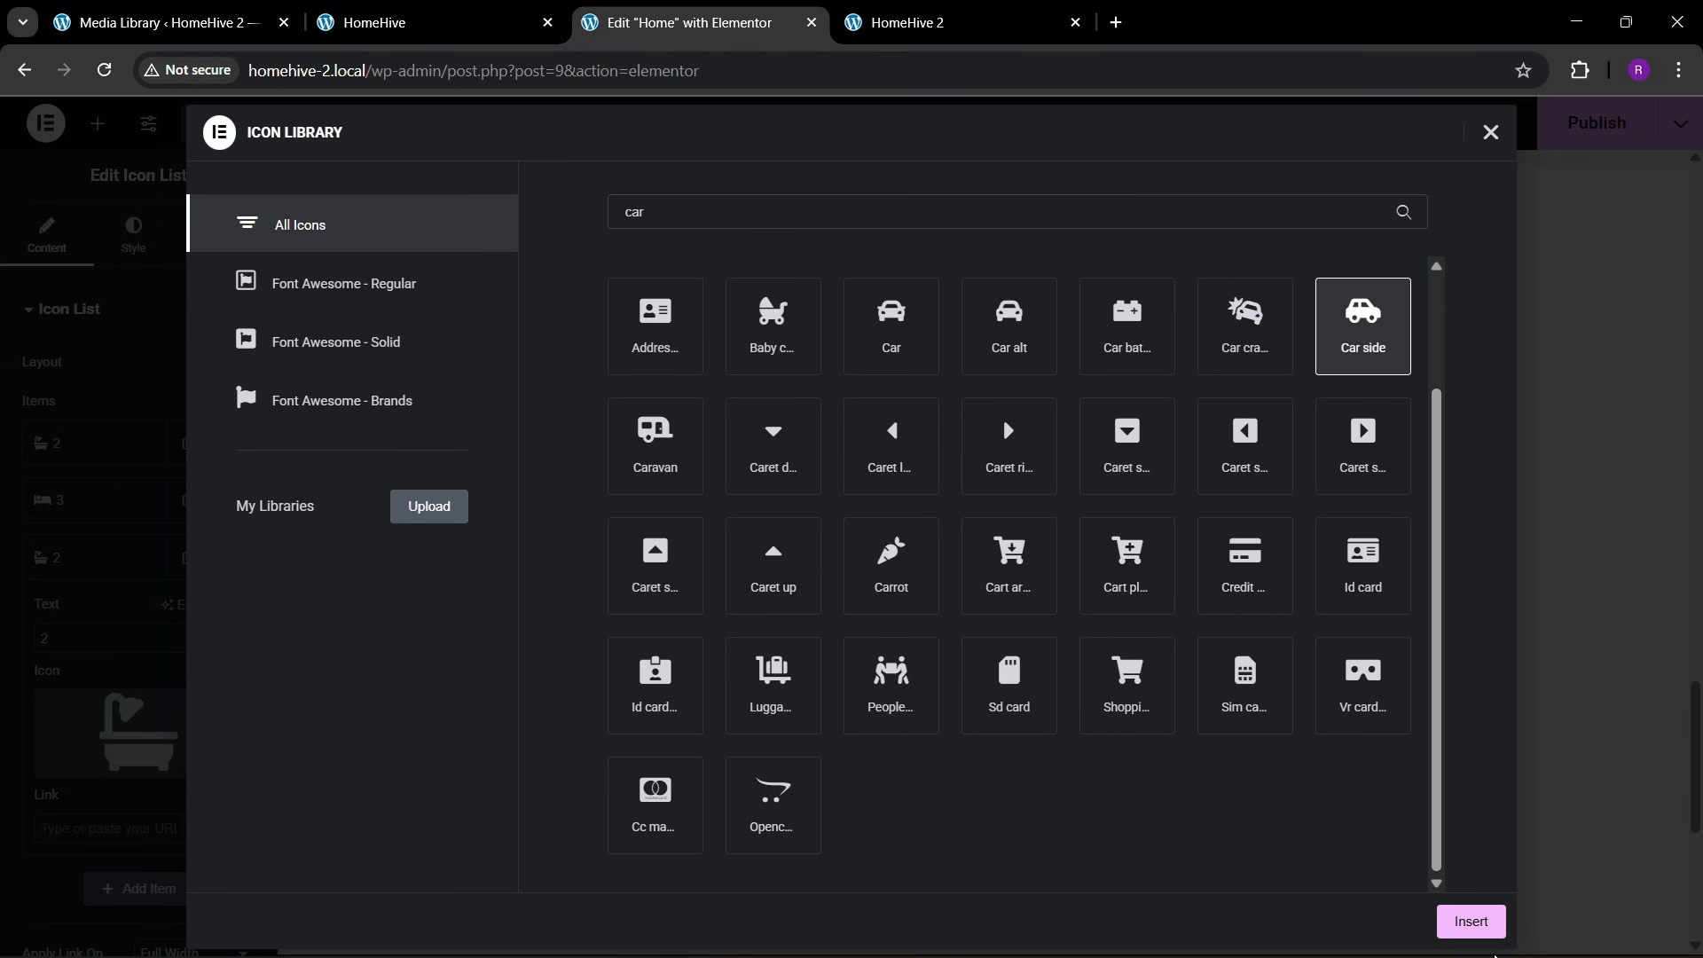
{"action": "left_click", "coordinate": [1470, 921]}
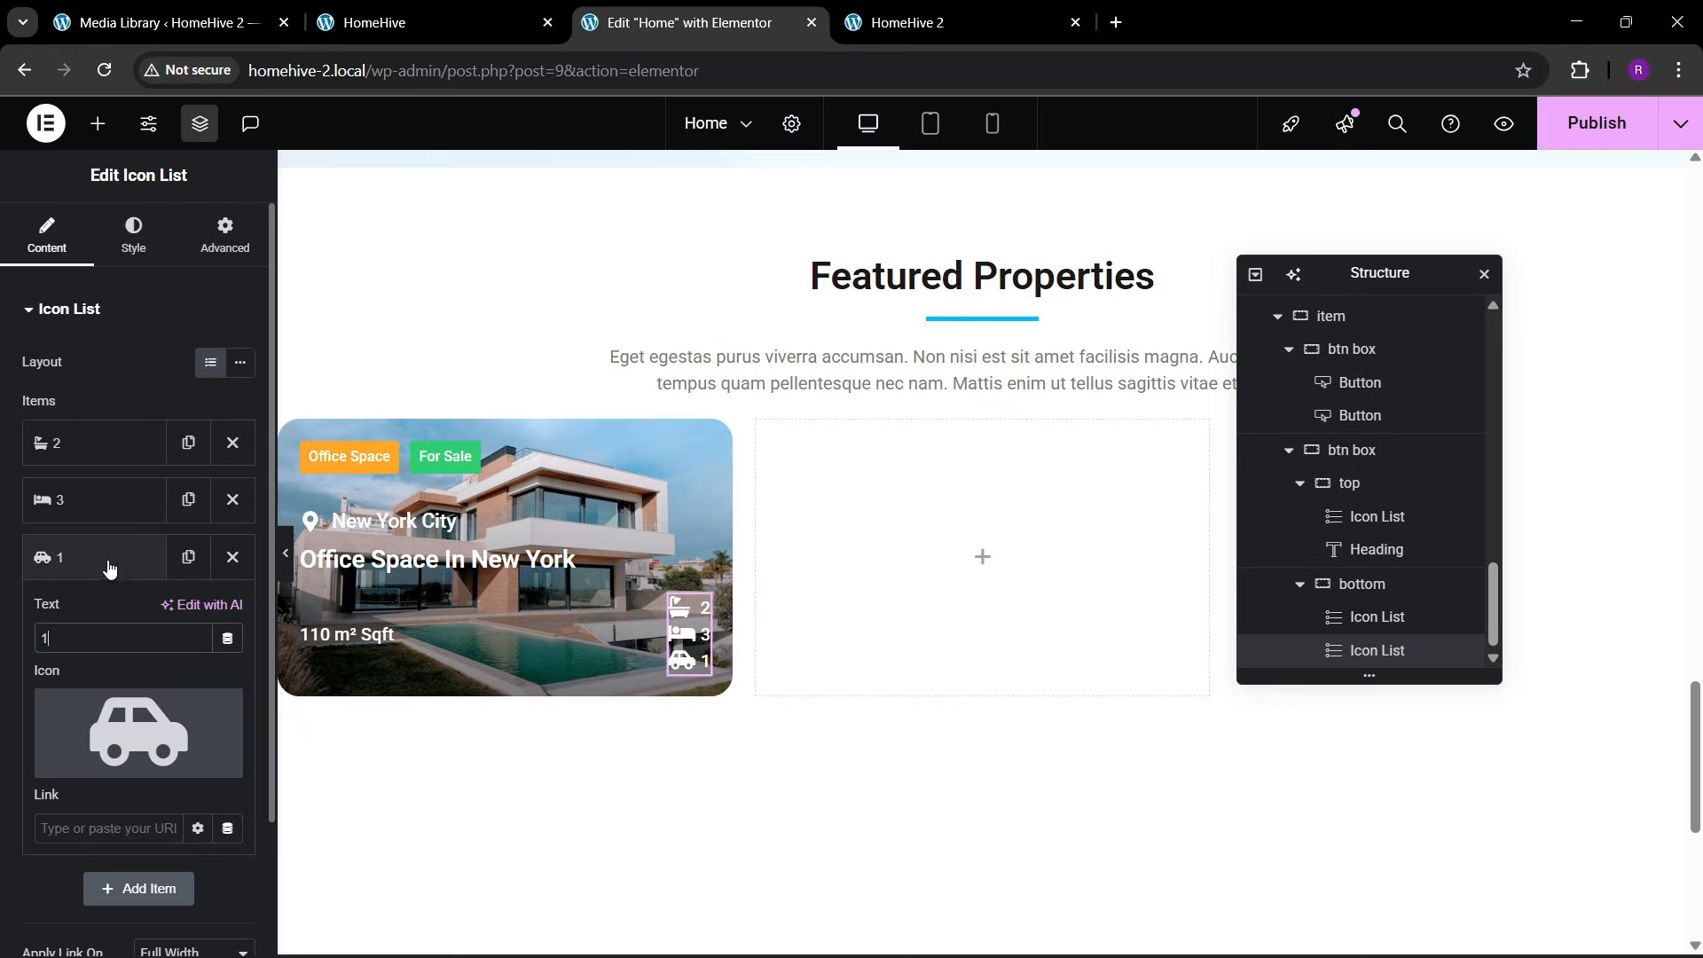
{"action": "left_click", "coordinate": [110, 559]}
{"action": "left_click", "coordinate": [239, 362]}
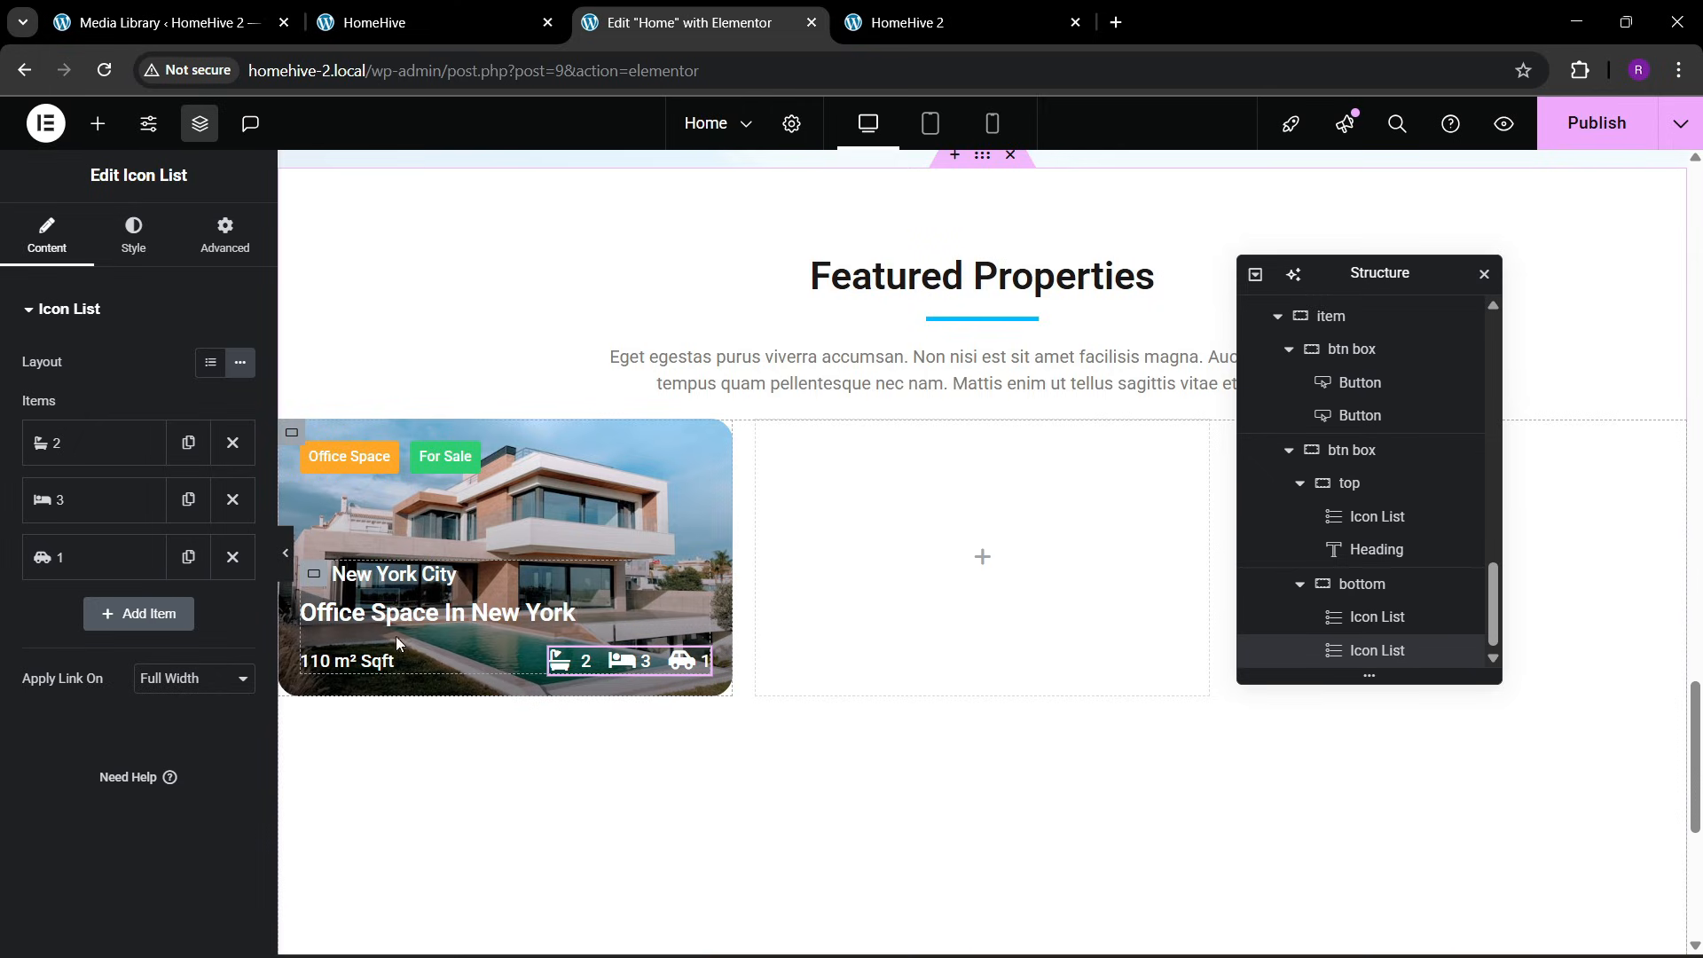
Give the bottom container a solid white border of 2 px on the top edge only
{"action": "left_click", "coordinate": [1349, 585]}
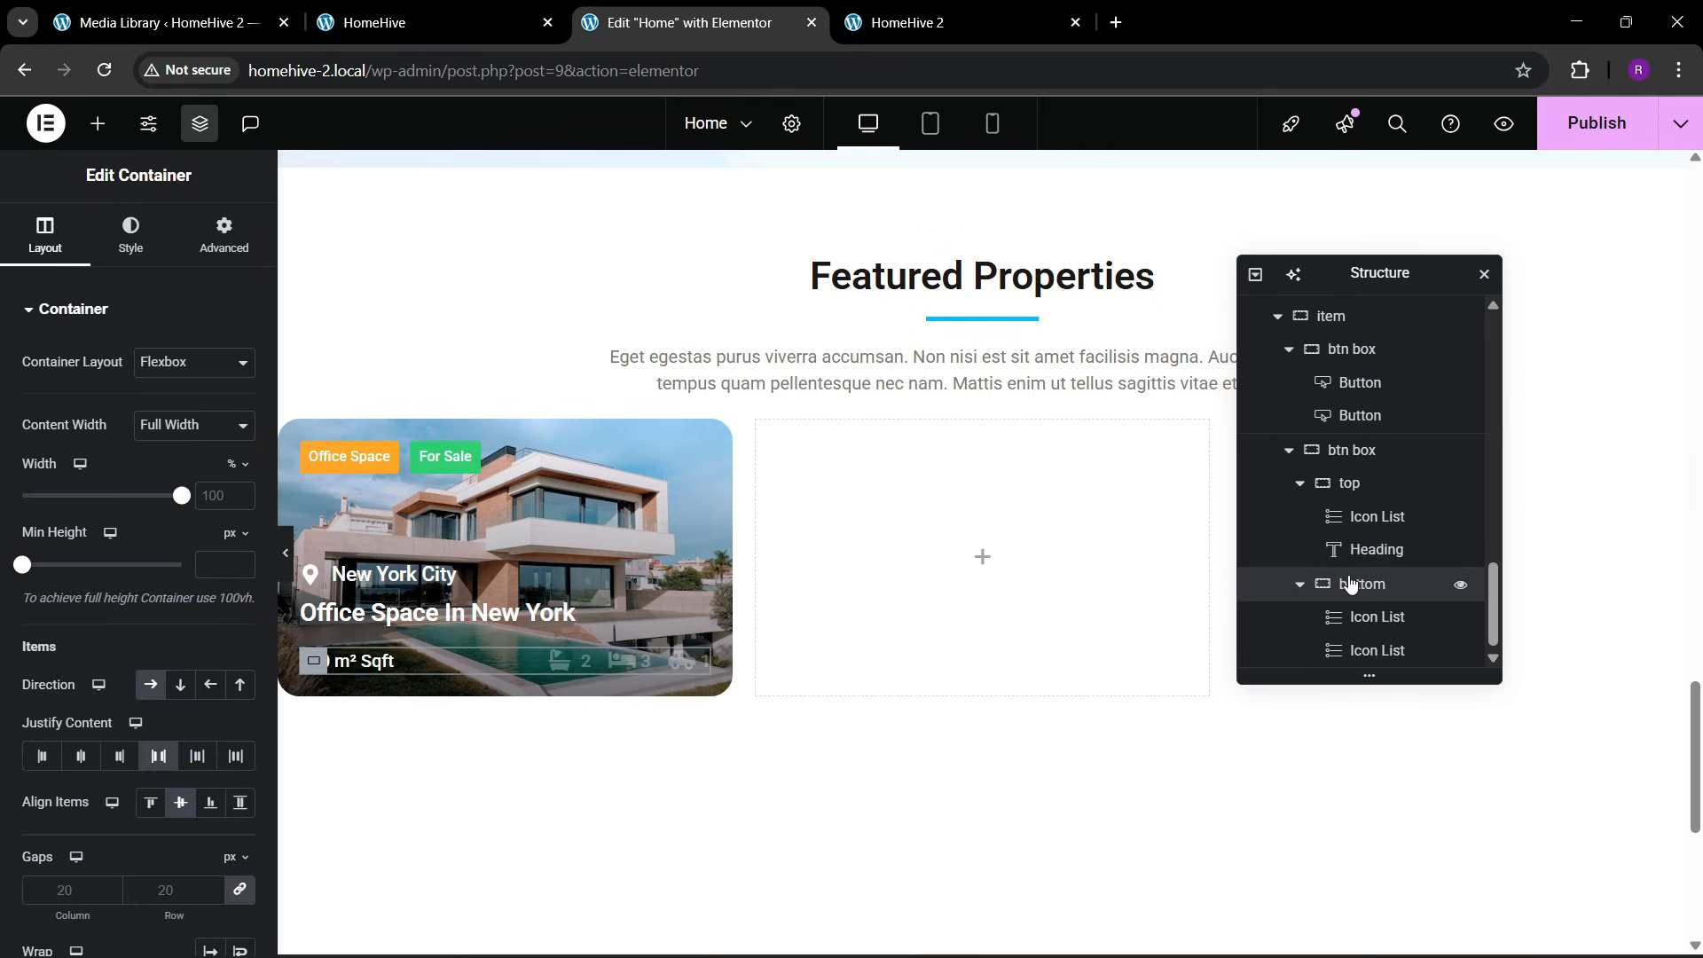
{"action": "left_click", "coordinate": [1370, 482]}
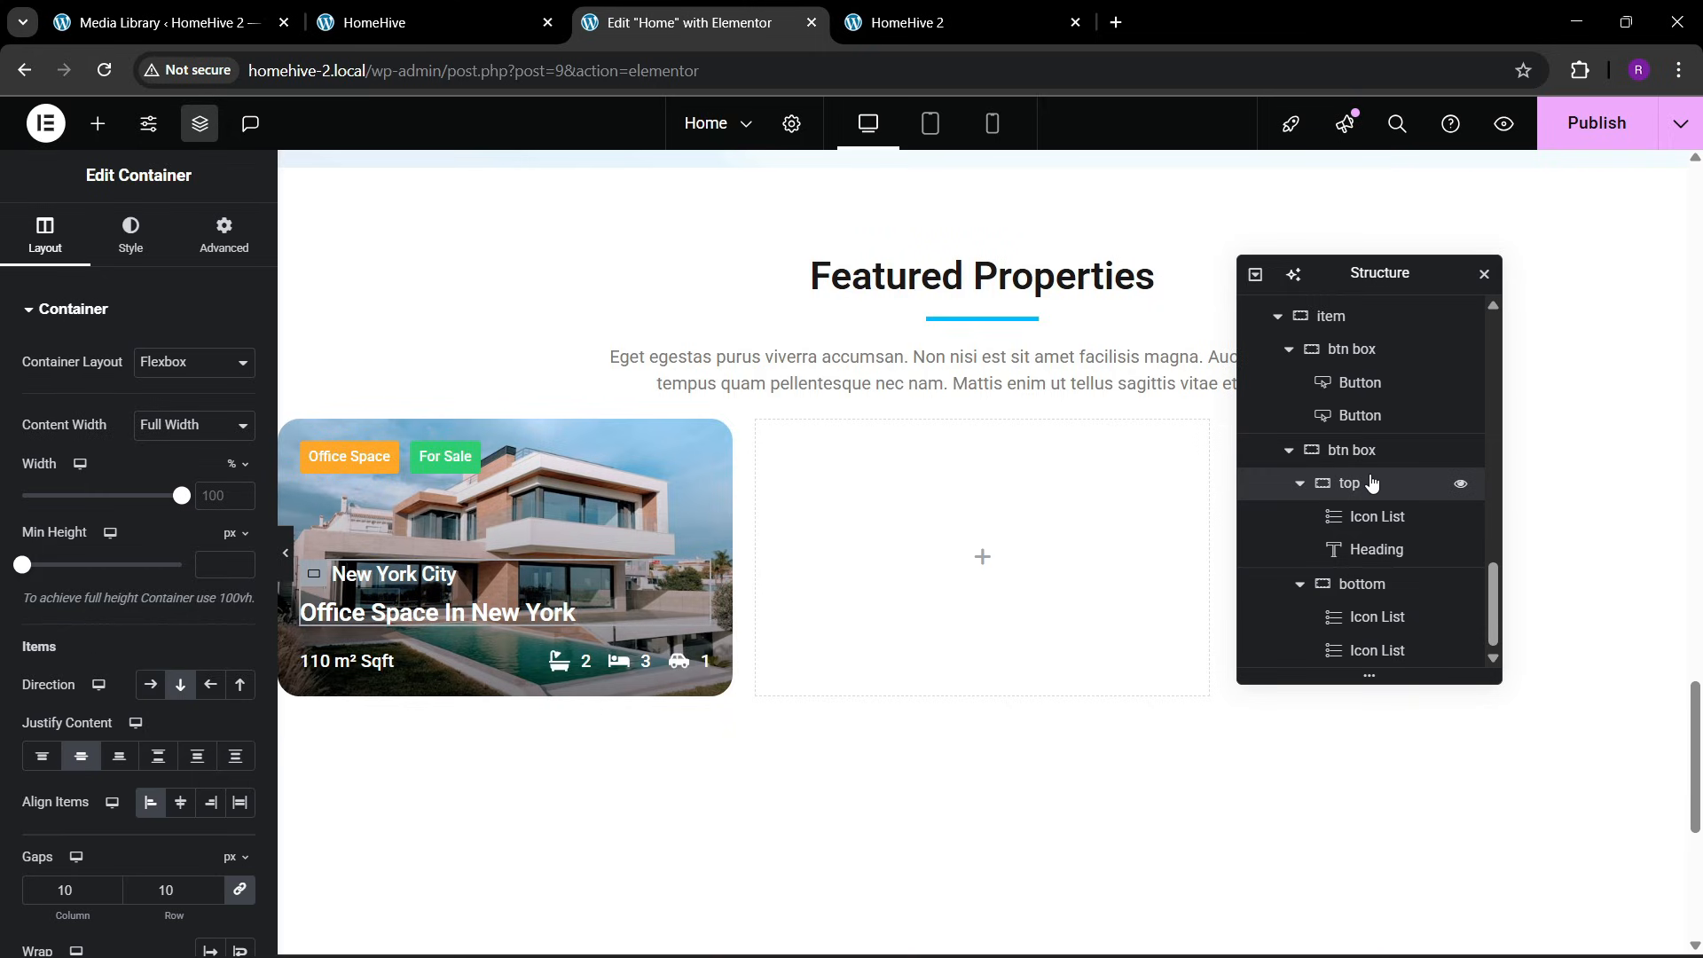
{"action": "left_click", "coordinate": [1357, 585]}
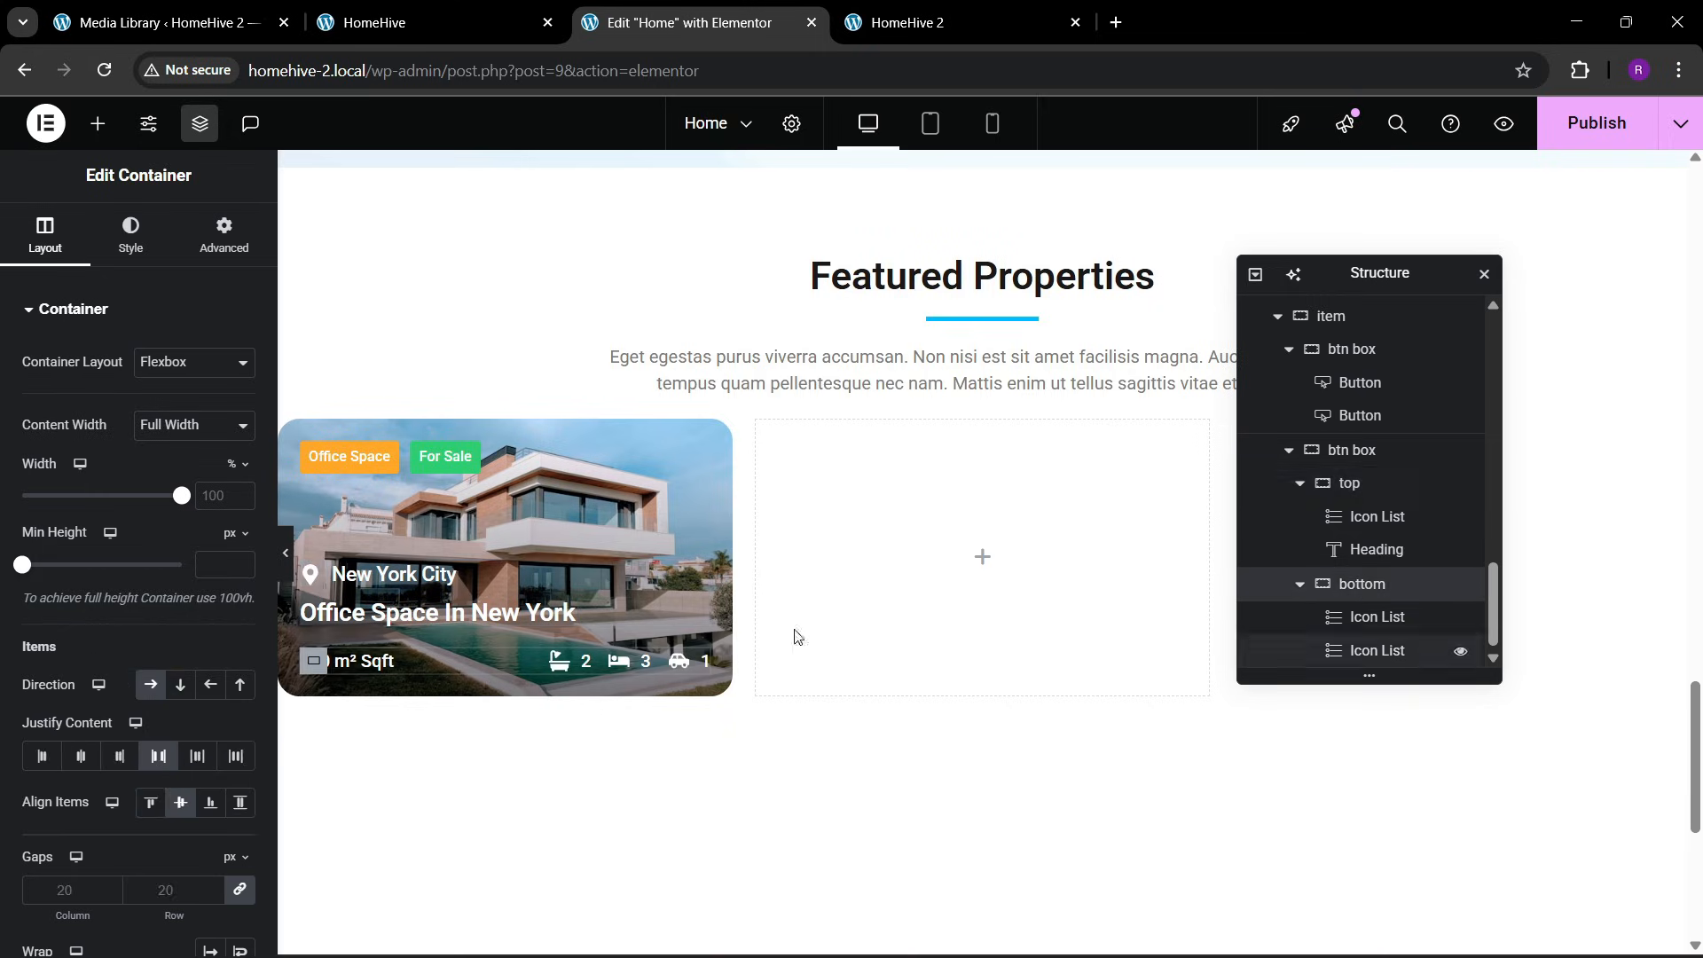
{"action": "left_click", "coordinate": [133, 238]}
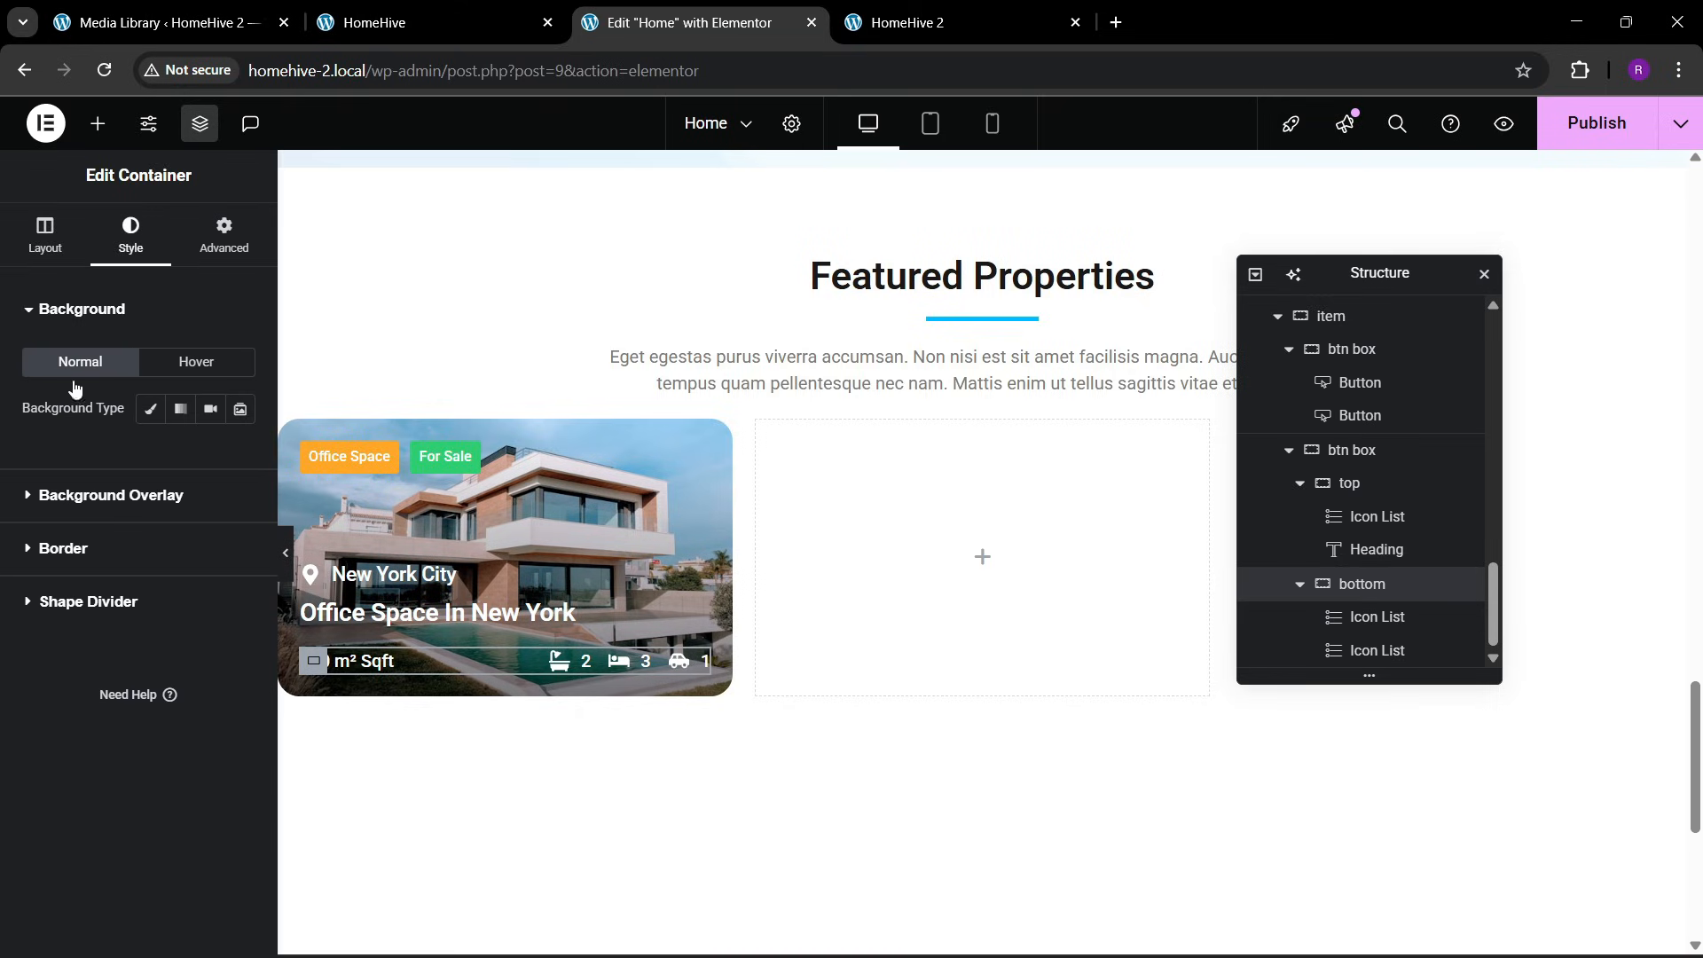
{"action": "left_click", "coordinate": [71, 561]}
{"action": "left_click", "coordinate": [194, 509]}
{"action": "left_click", "coordinate": [159, 591]}
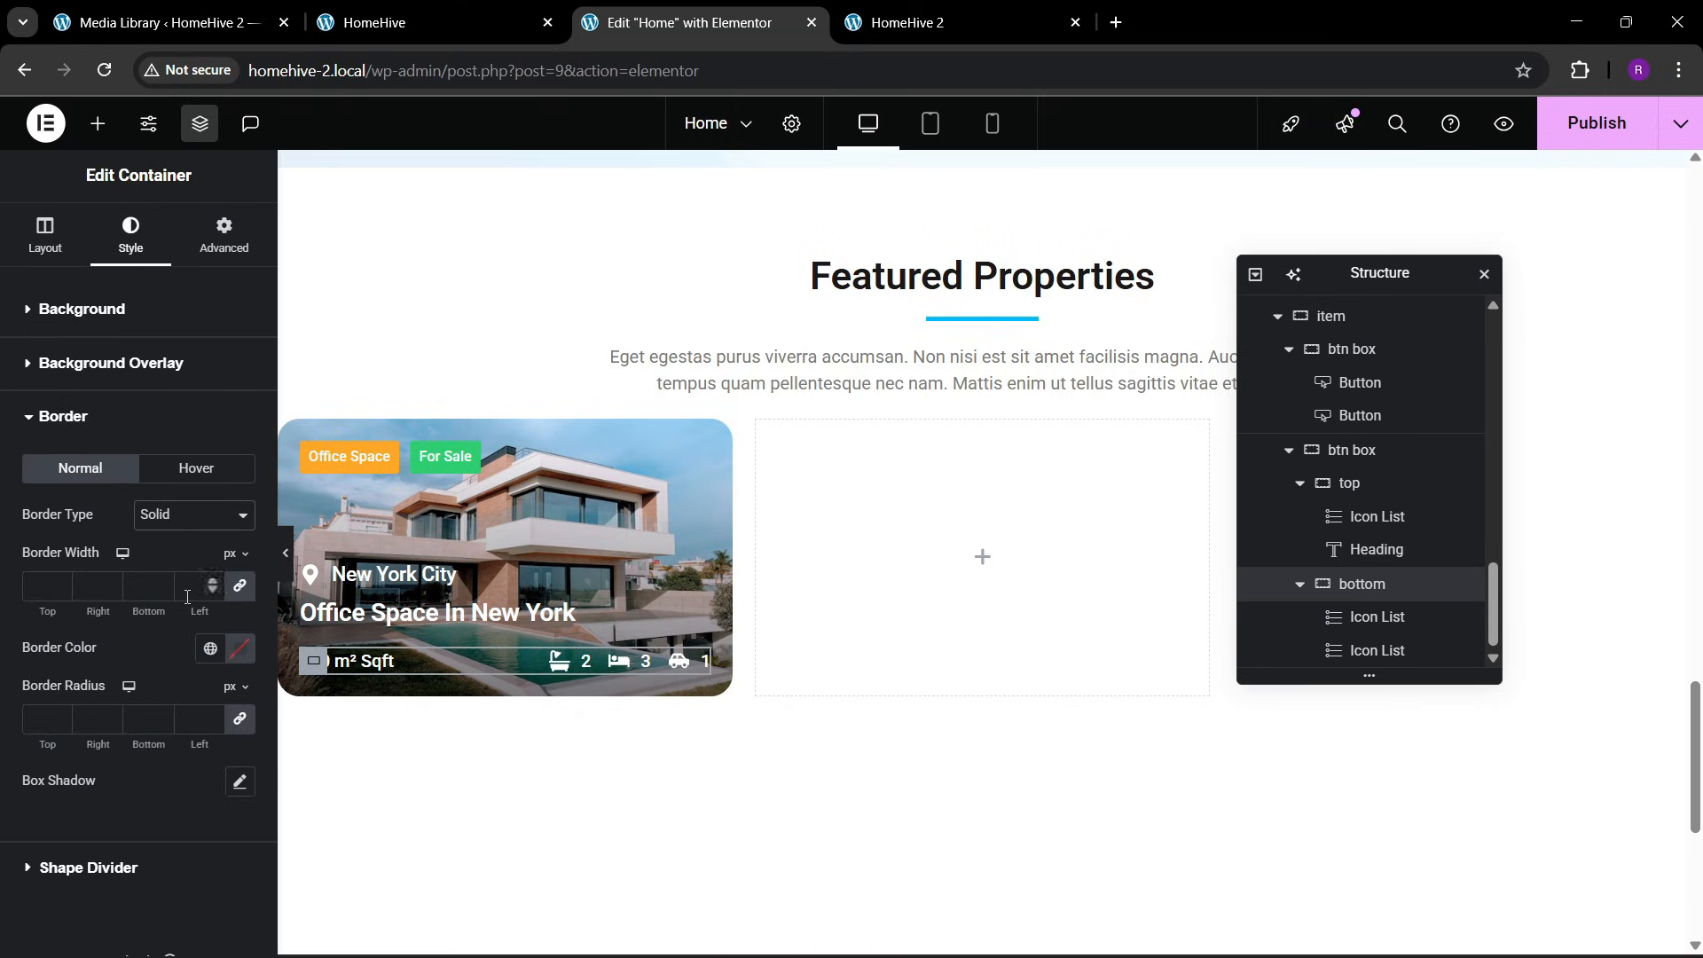
{"action": "left_click", "coordinate": [60, 585]}
{"action": "type", "text": "2"}
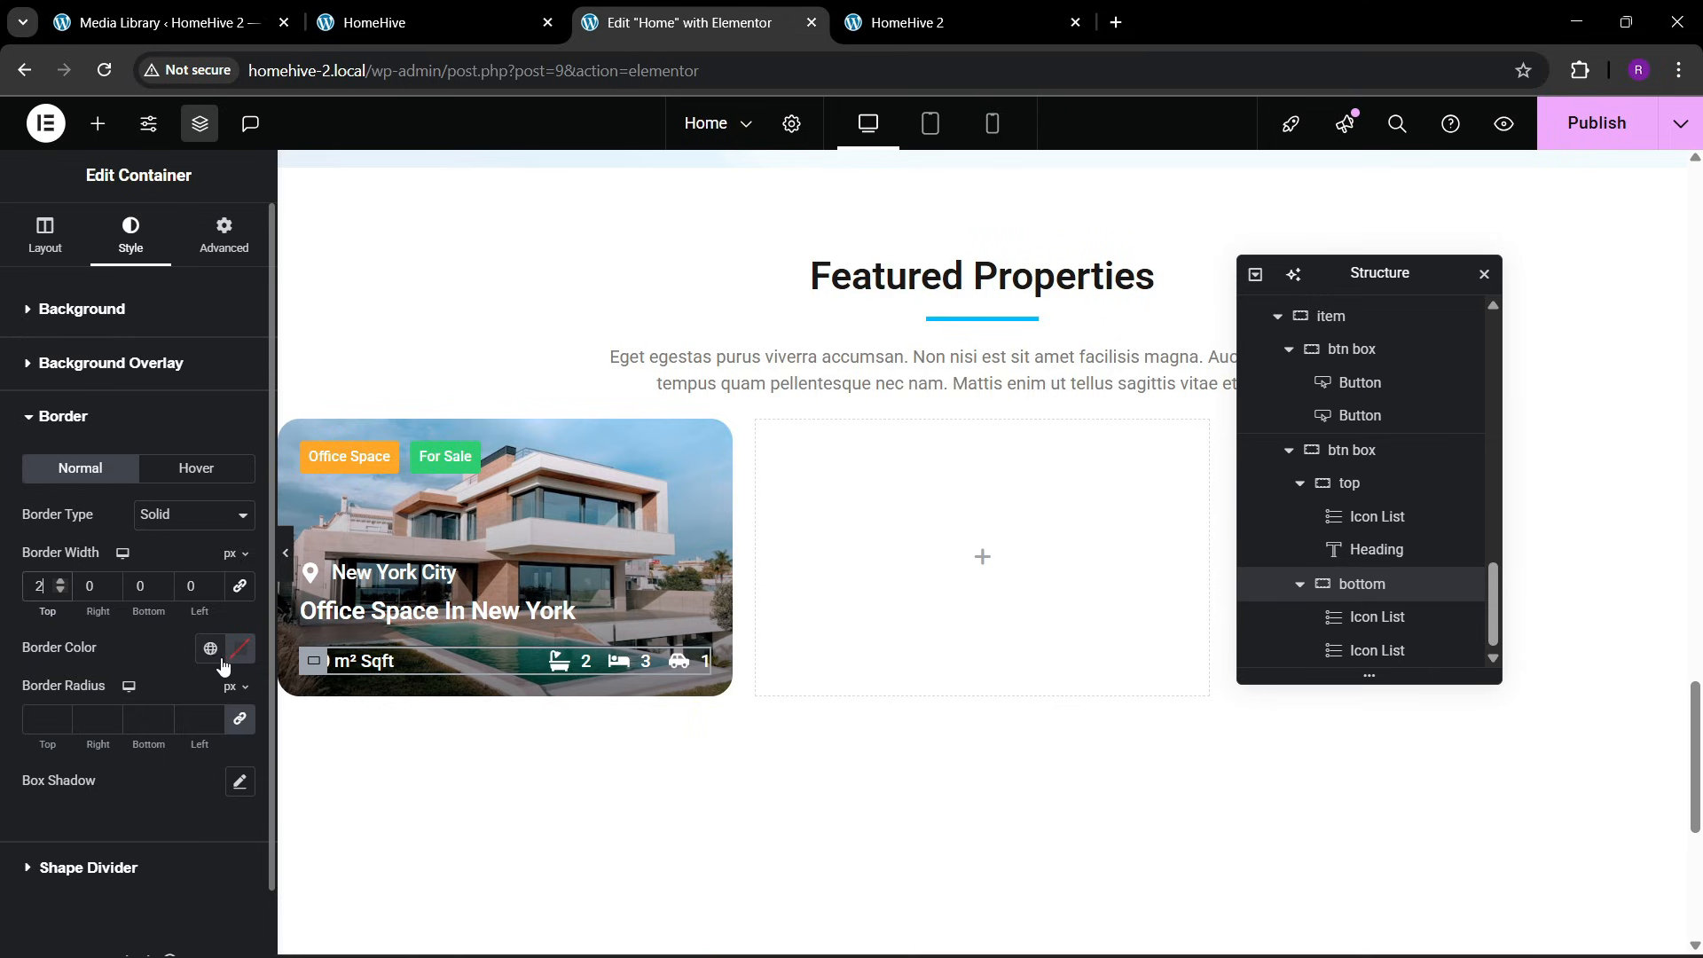
{"action": "left_click", "coordinate": [240, 647]}
{"action": "left_click", "coordinate": [124, 632]}
Set the bottom container's top padding to 12 px and preview the card across the full canvas width
{"action": "left_click", "coordinate": [195, 247]}
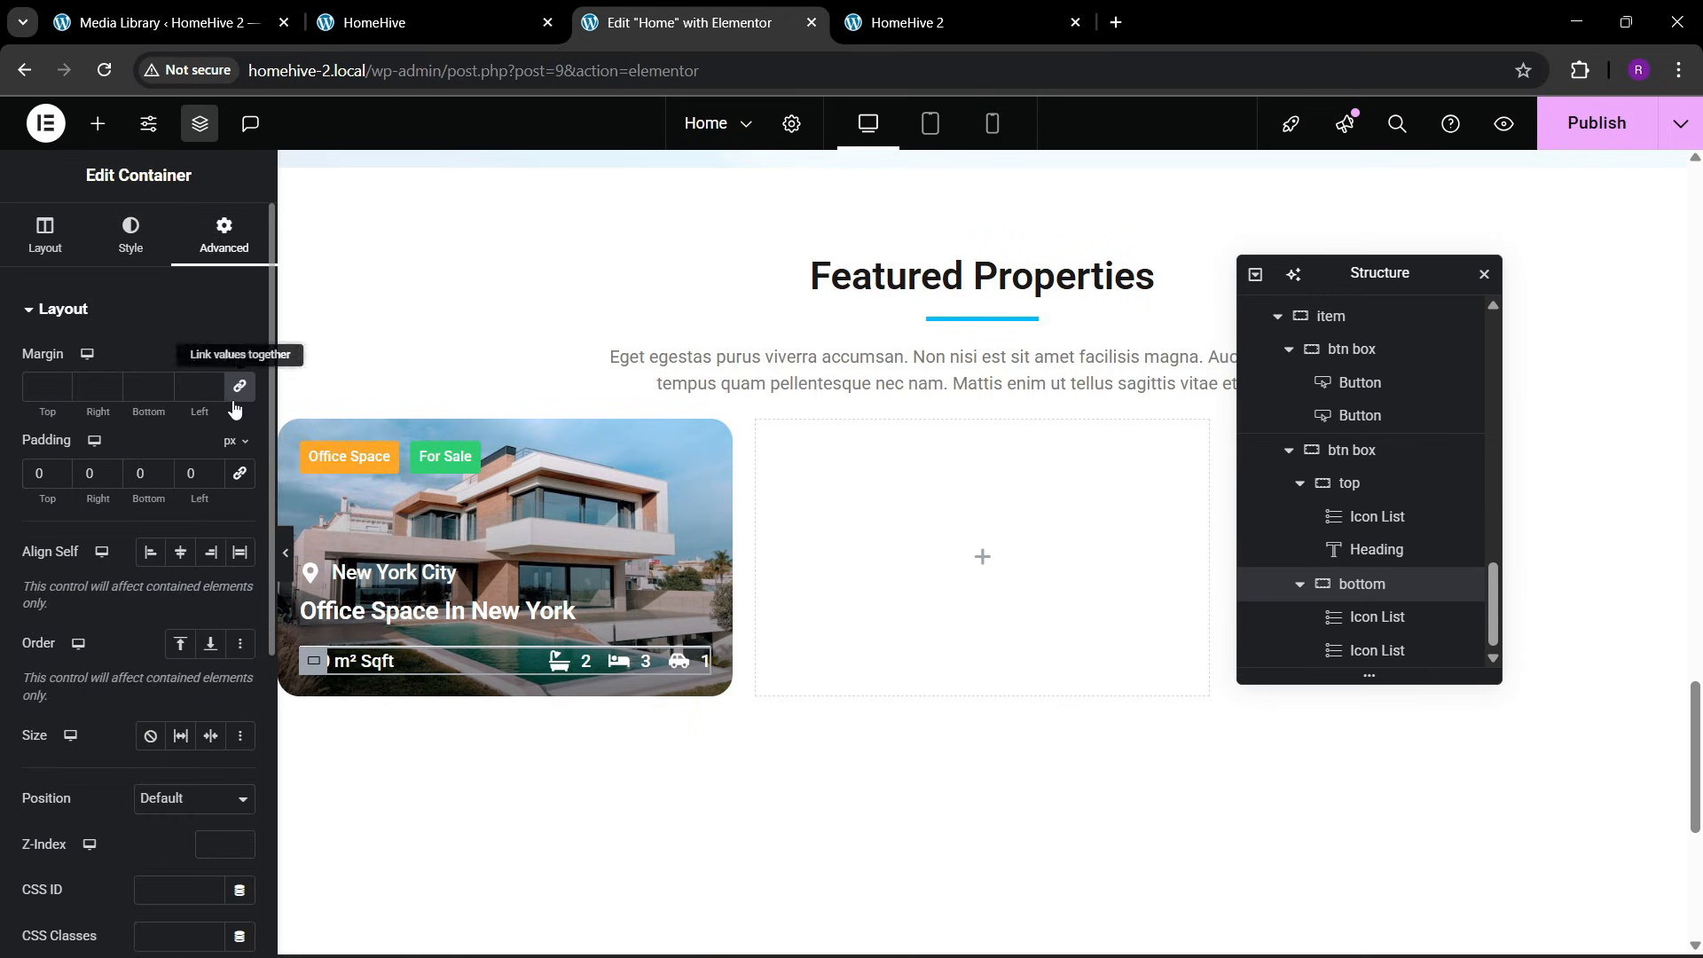
{"action": "triple_click", "coordinate": [59, 468]}
{"action": "triple_click", "coordinate": [59, 468]}
{"action": "triple_click", "coordinate": [58, 467]}
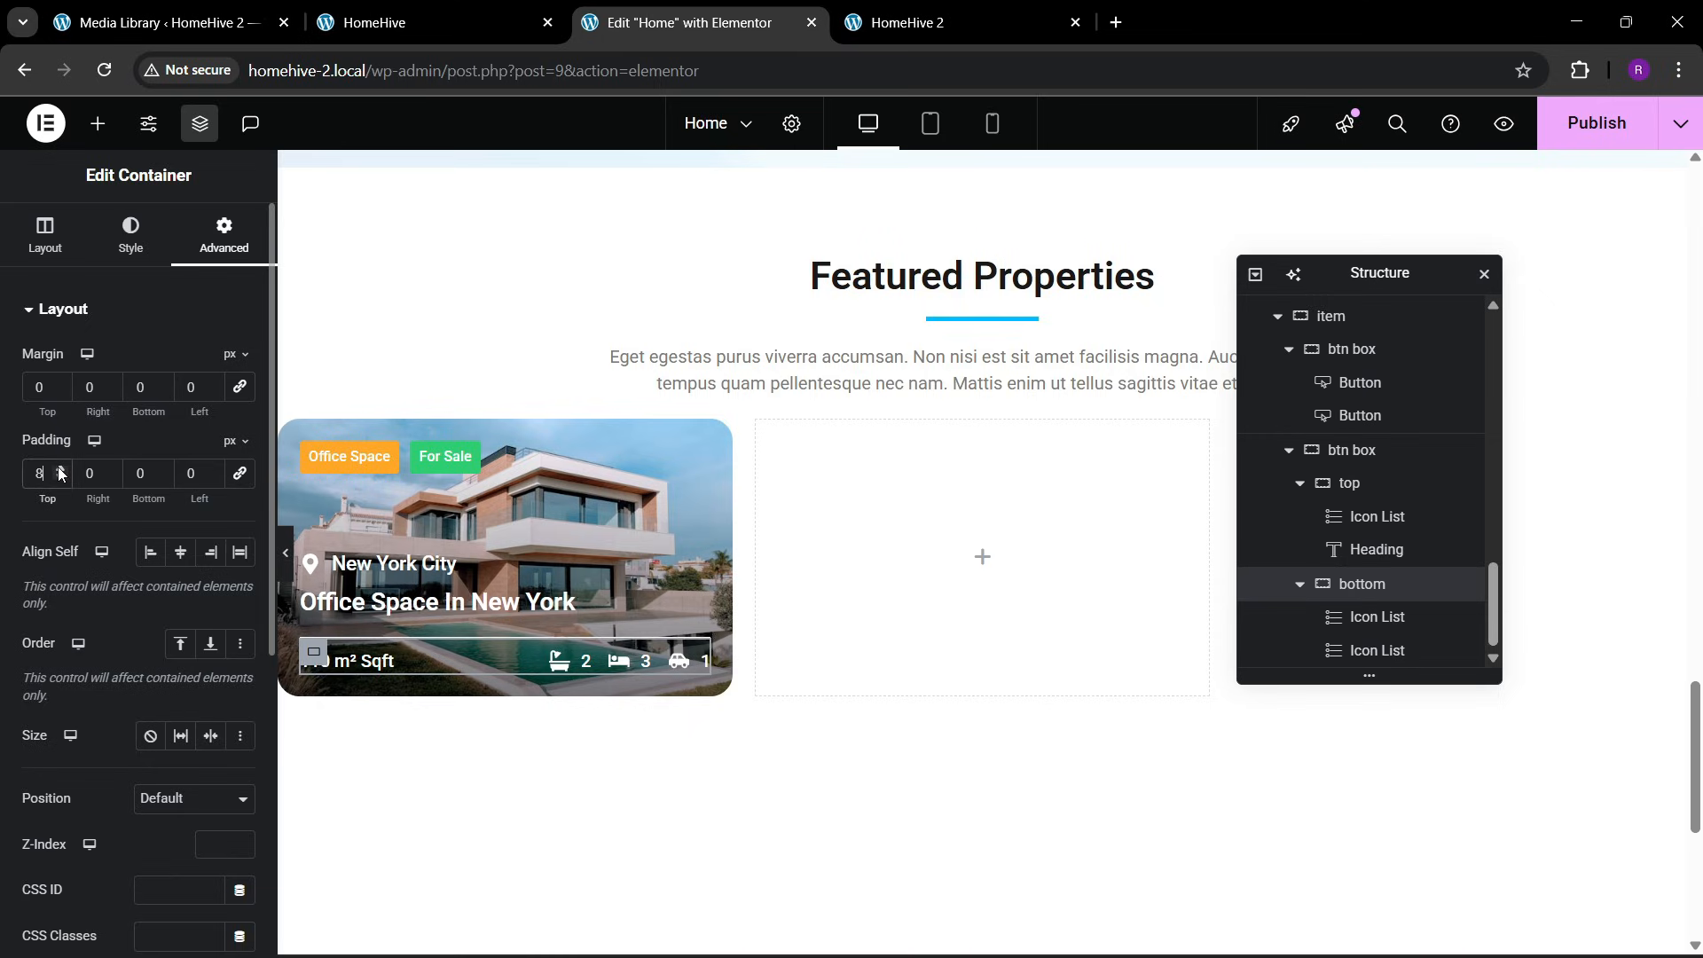
{"action": "triple_click", "coordinate": [58, 468]}
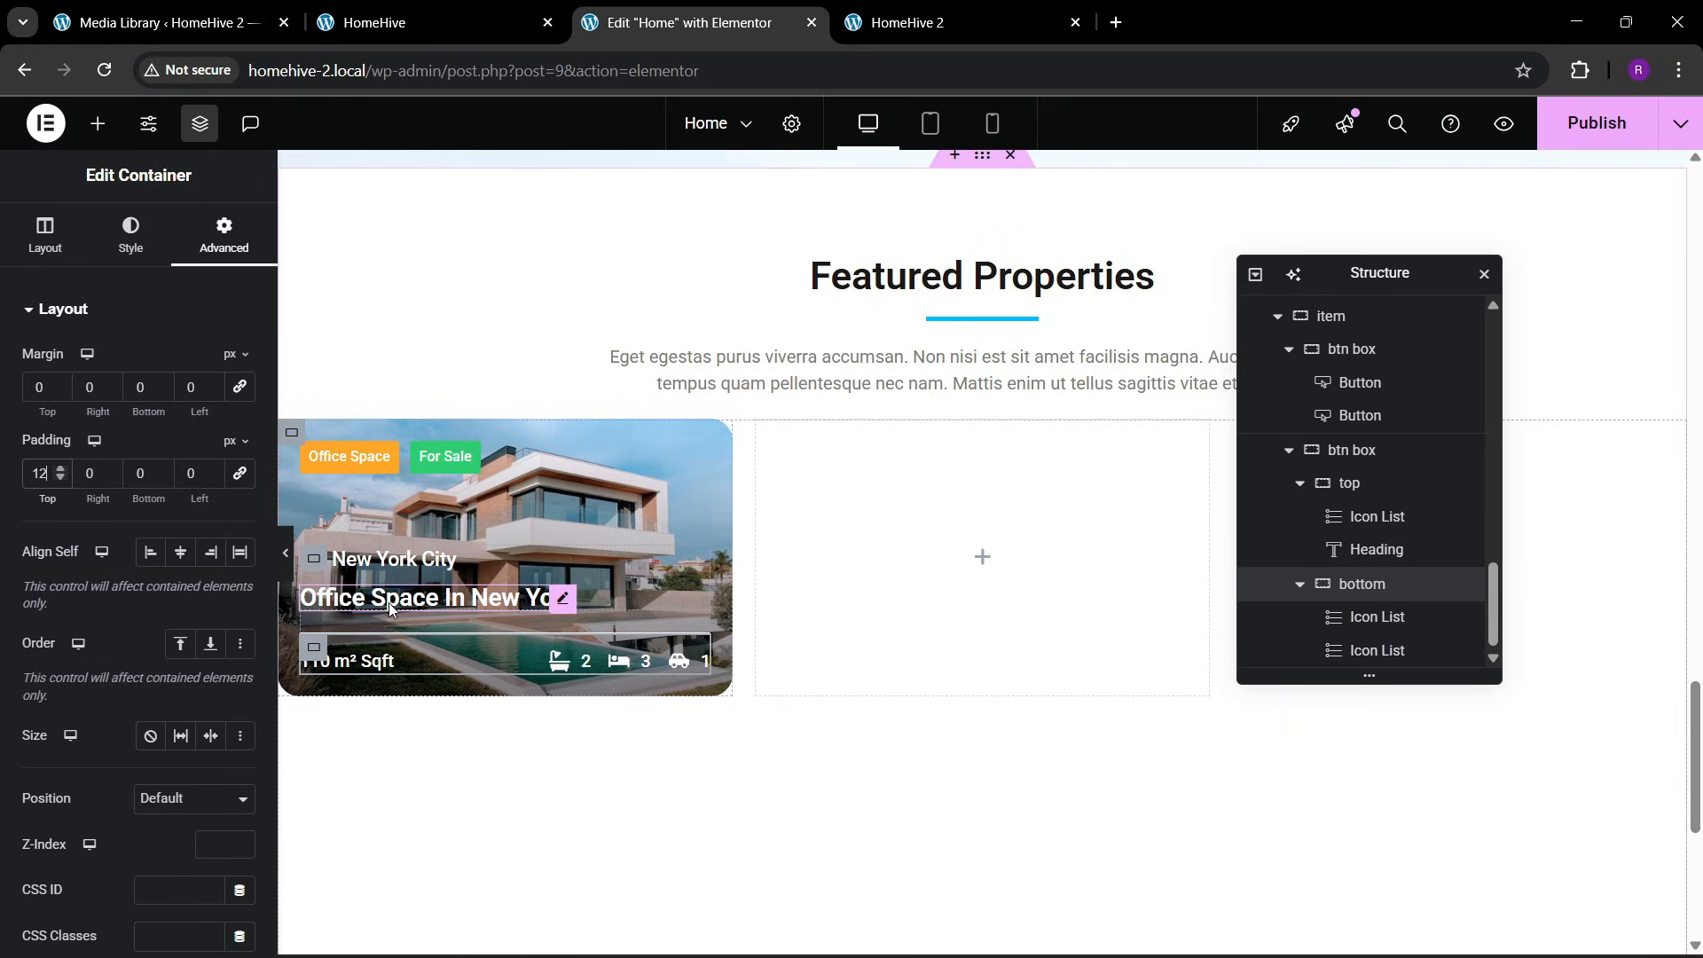
{"action": "left_click", "coordinate": [285, 551]}
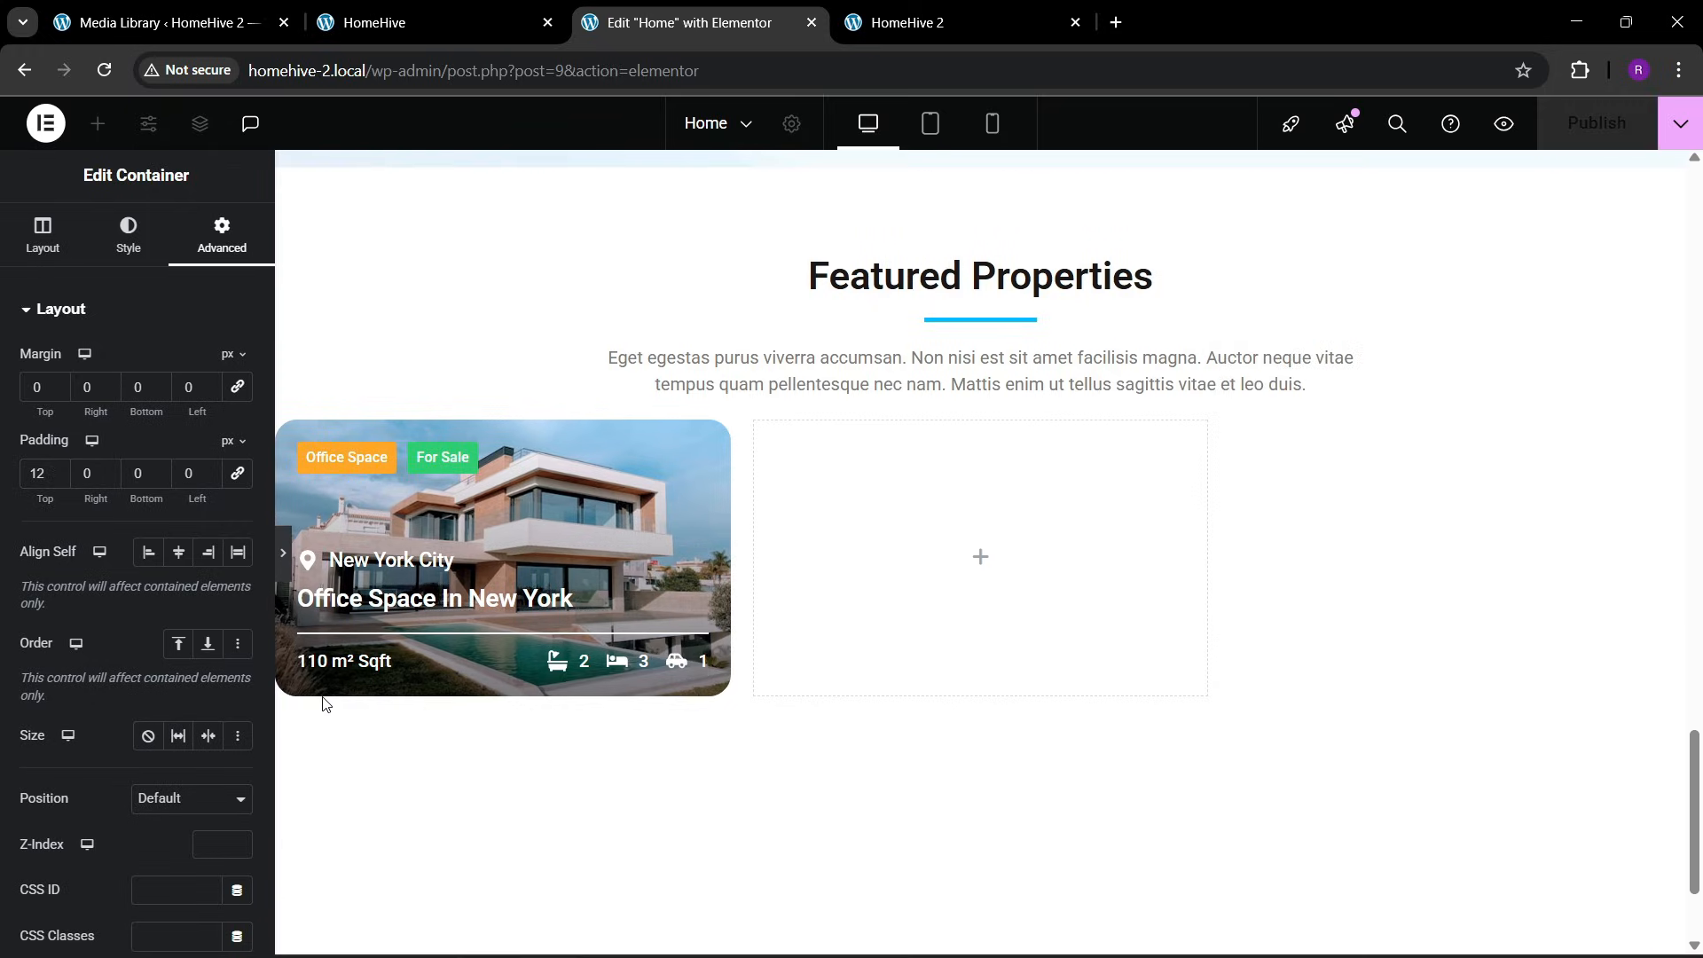
{"action": "left_click", "coordinate": [11, 560]}
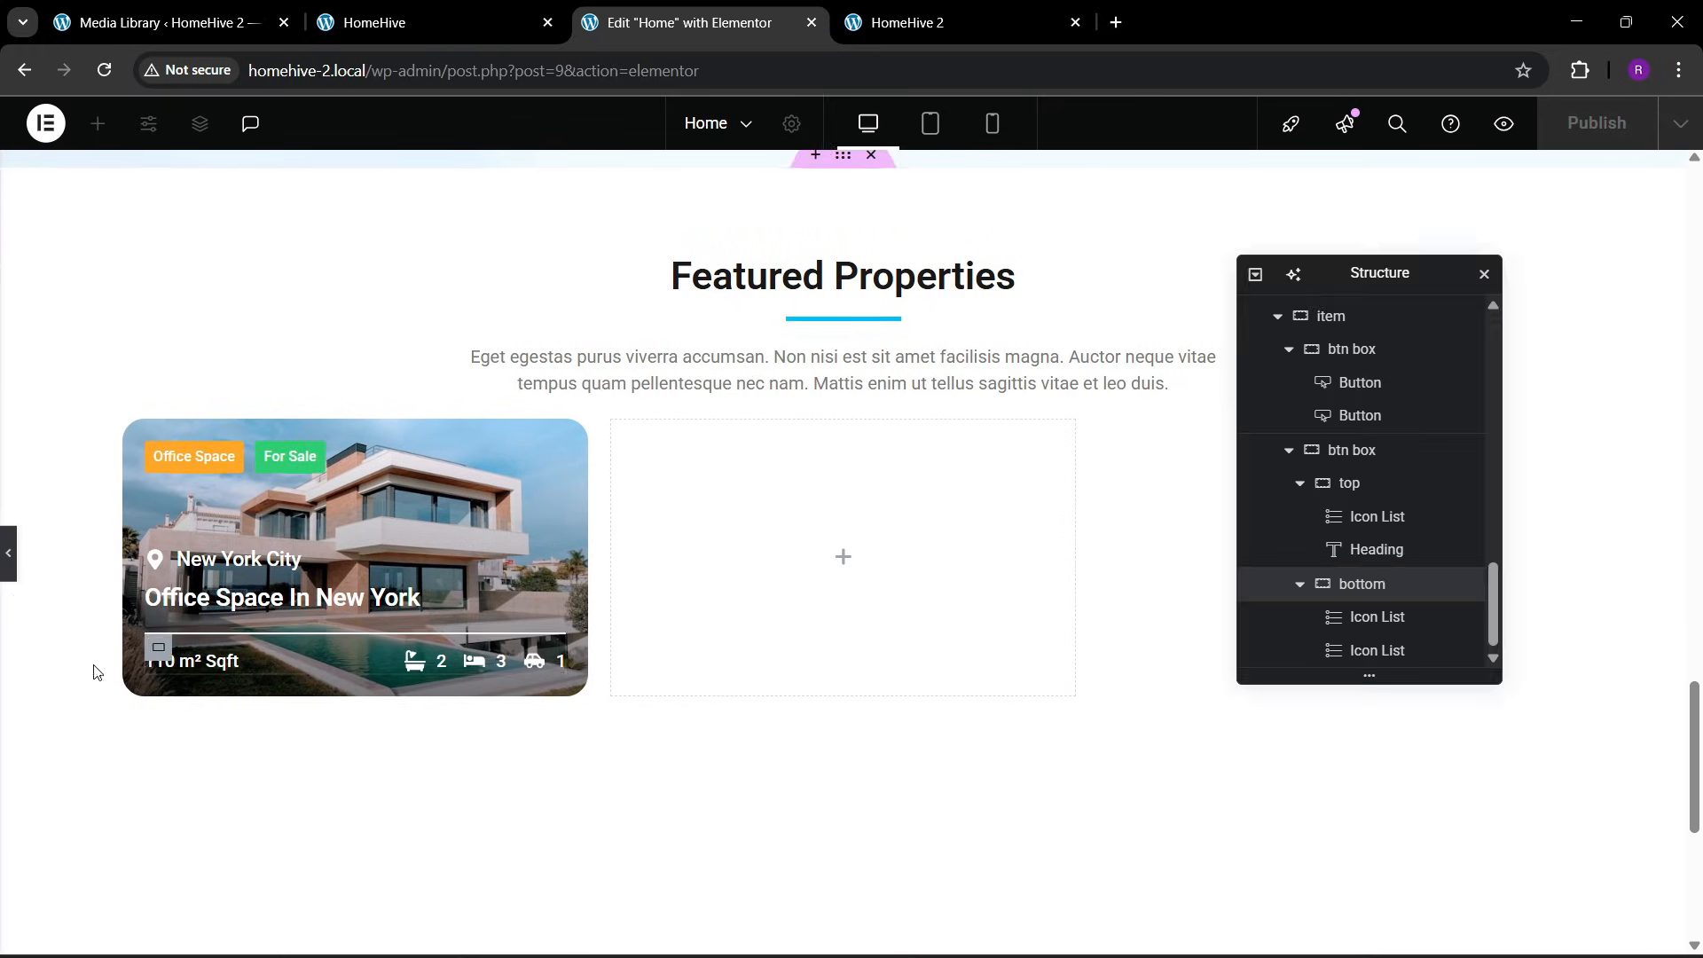
Set the minimum height of the property card's item container to 300 px
{"action": "scroll", "coordinate": [1363, 496], "scroll_direction": "up", "scroll_amount": 3}
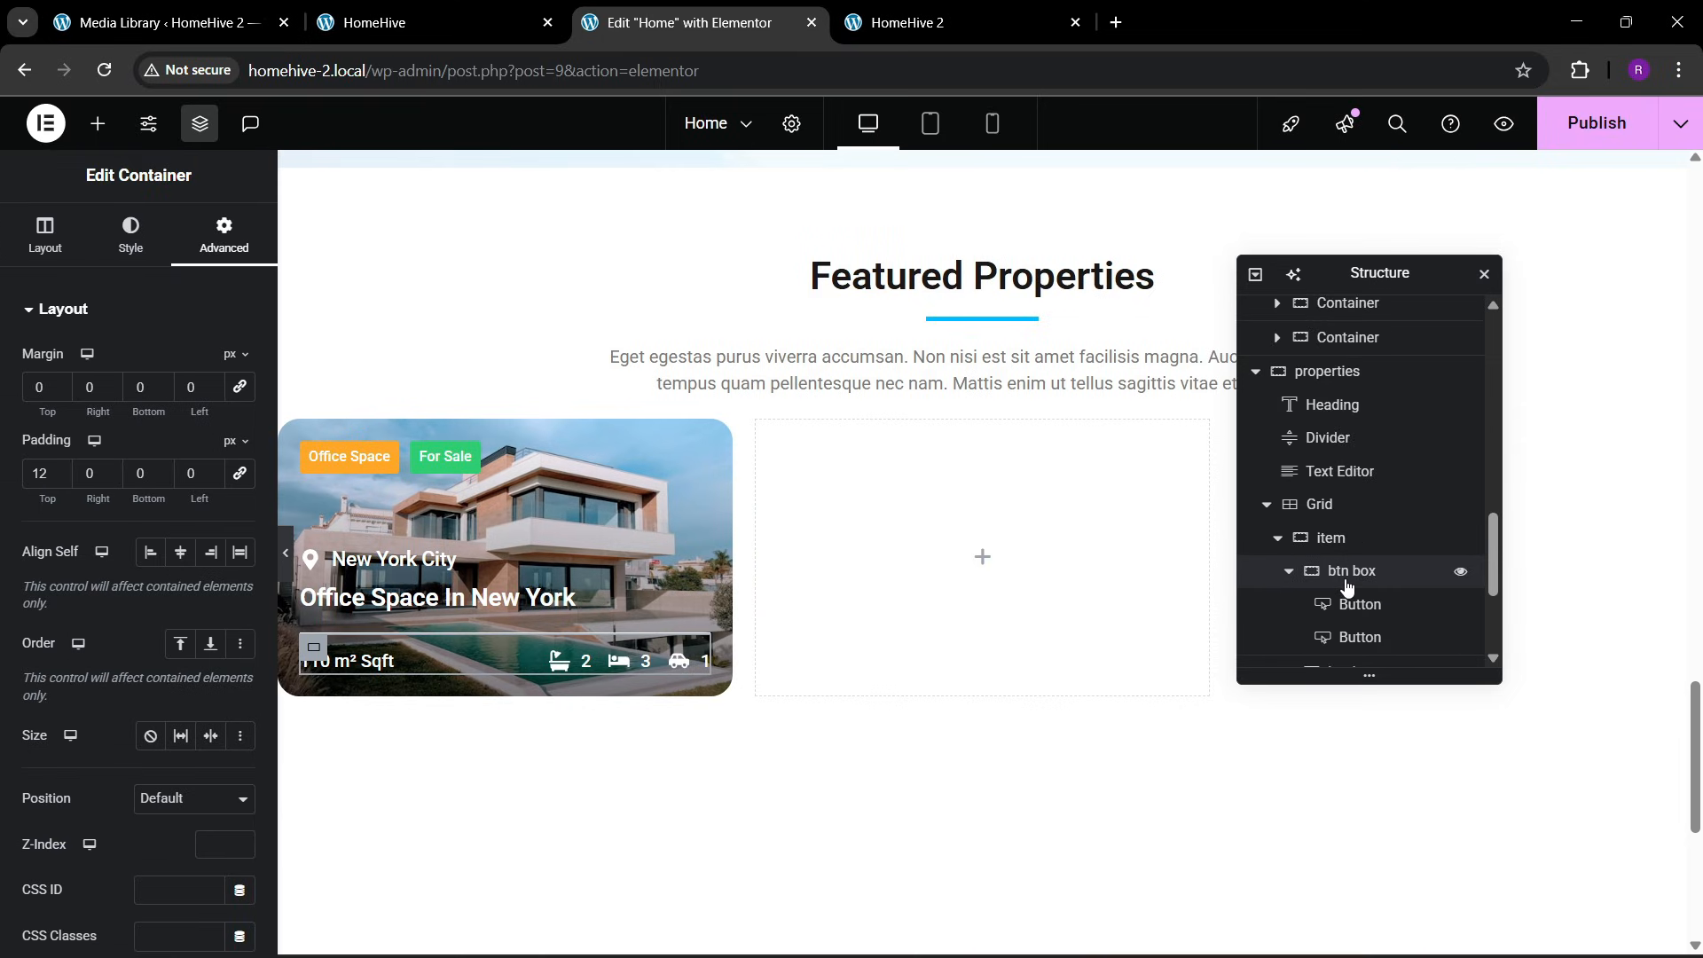
{"action": "left_click", "coordinate": [1344, 538]}
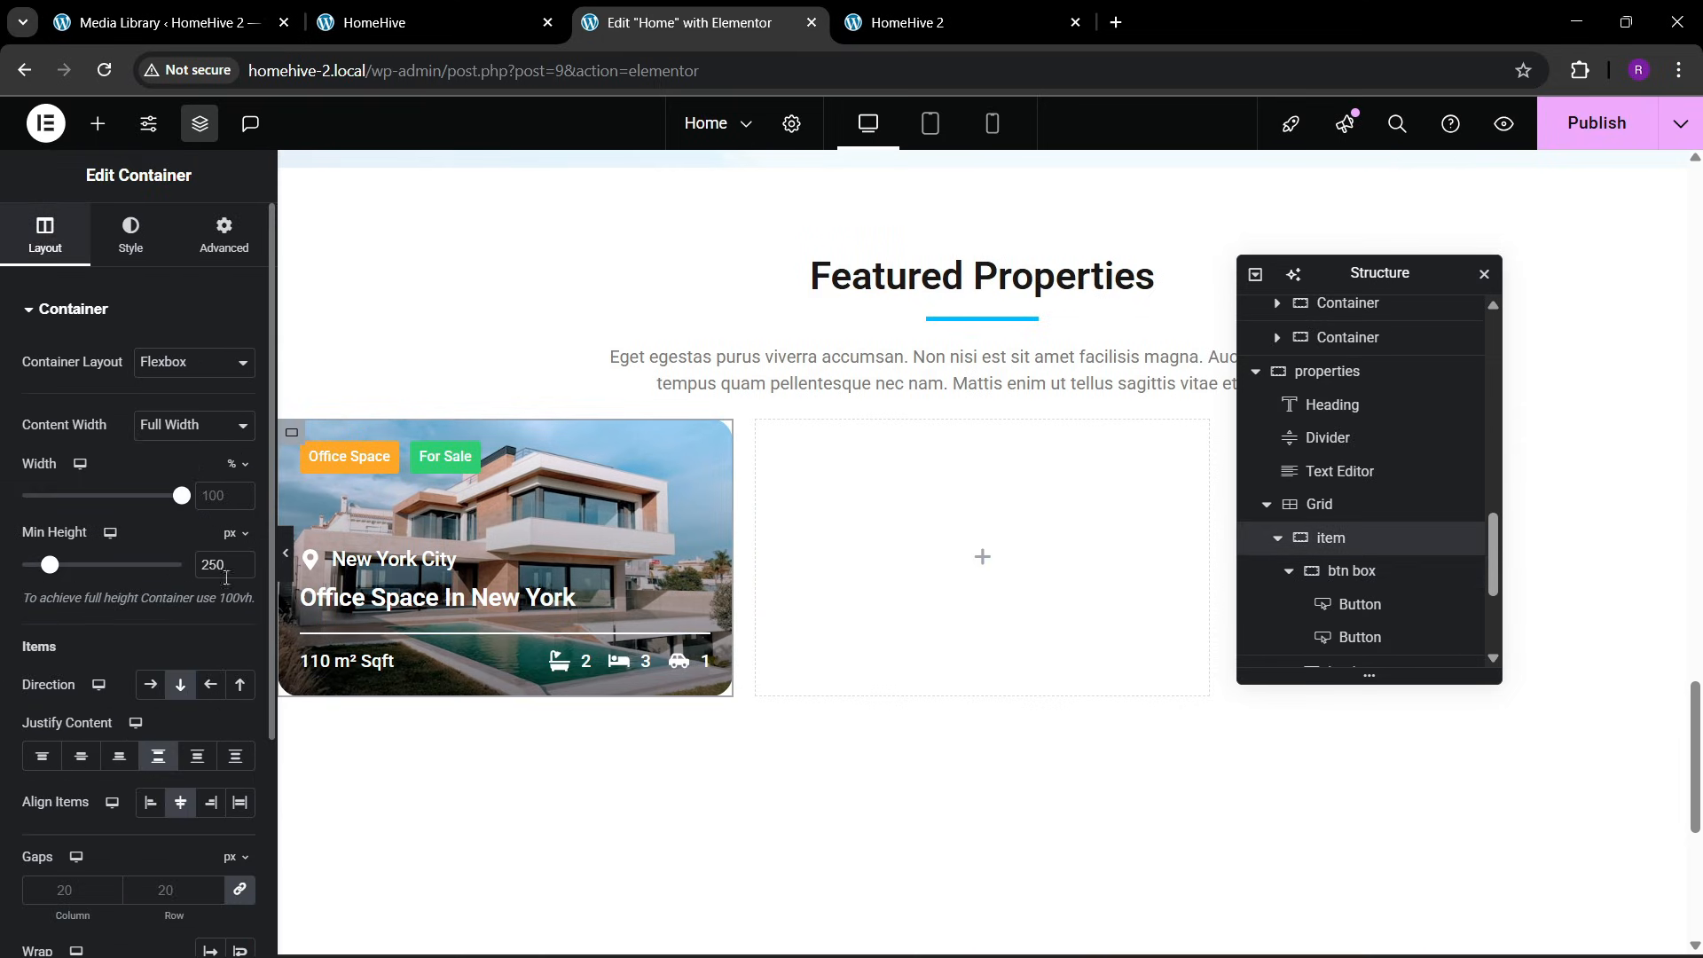
{"action": "key", "text": "BackSpace"}
{"action": "key", "text": "BackSpace"}
{"action": "type", "text": "300"}
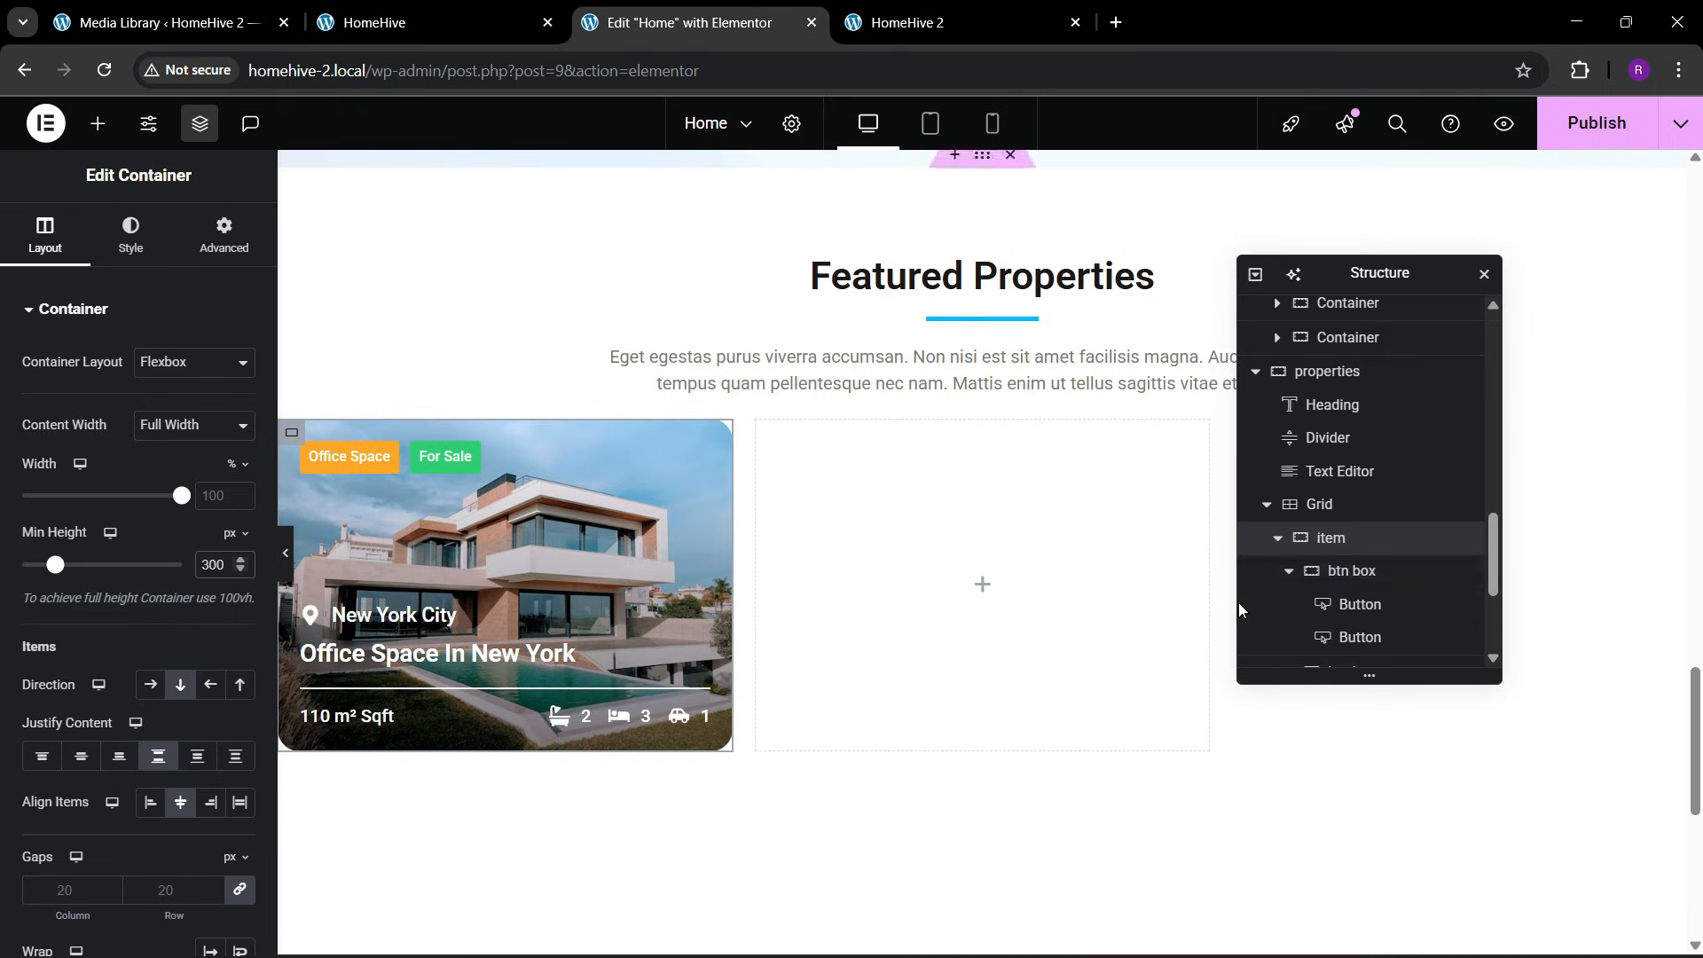
Raise the item container's gradient background overlay opacity to 0.76 and preview the card across the full canvas width
{"action": "left_click", "coordinate": [129, 236]}
{"action": "scroll", "coordinate": [133, 585], "scroll_direction": "down", "scroll_amount": 5}
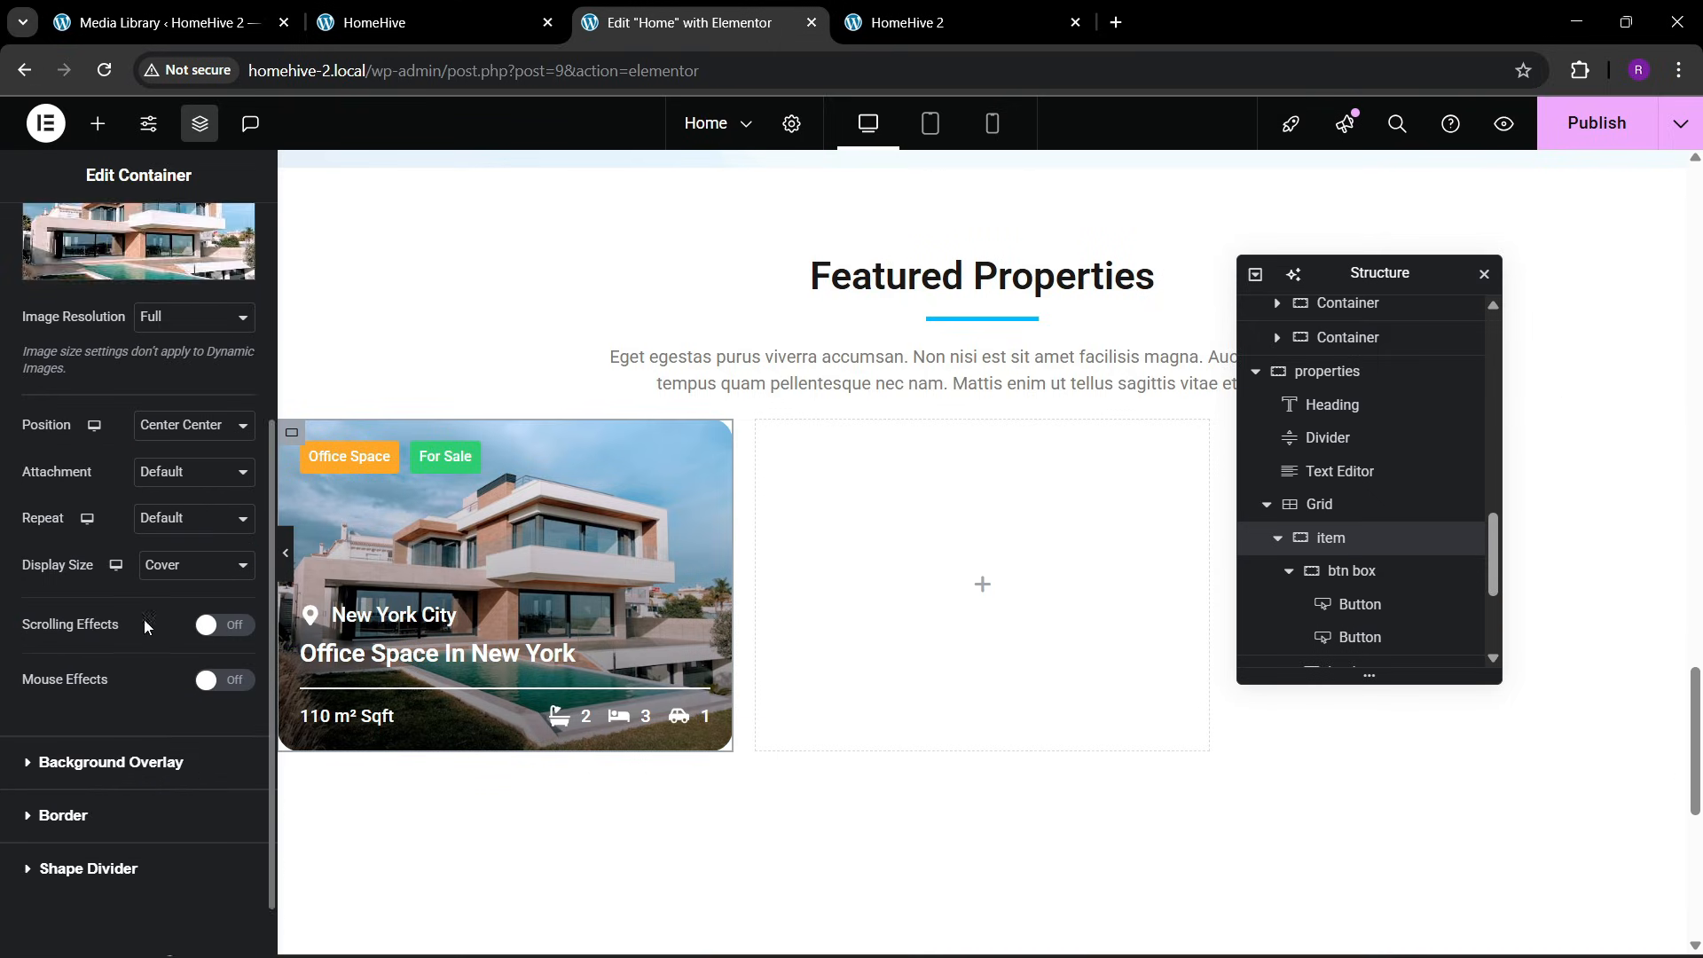
{"action": "left_click", "coordinate": [133, 689]}
{"action": "scroll", "coordinate": [191, 692], "scroll_direction": "down", "scroll_amount": 3}
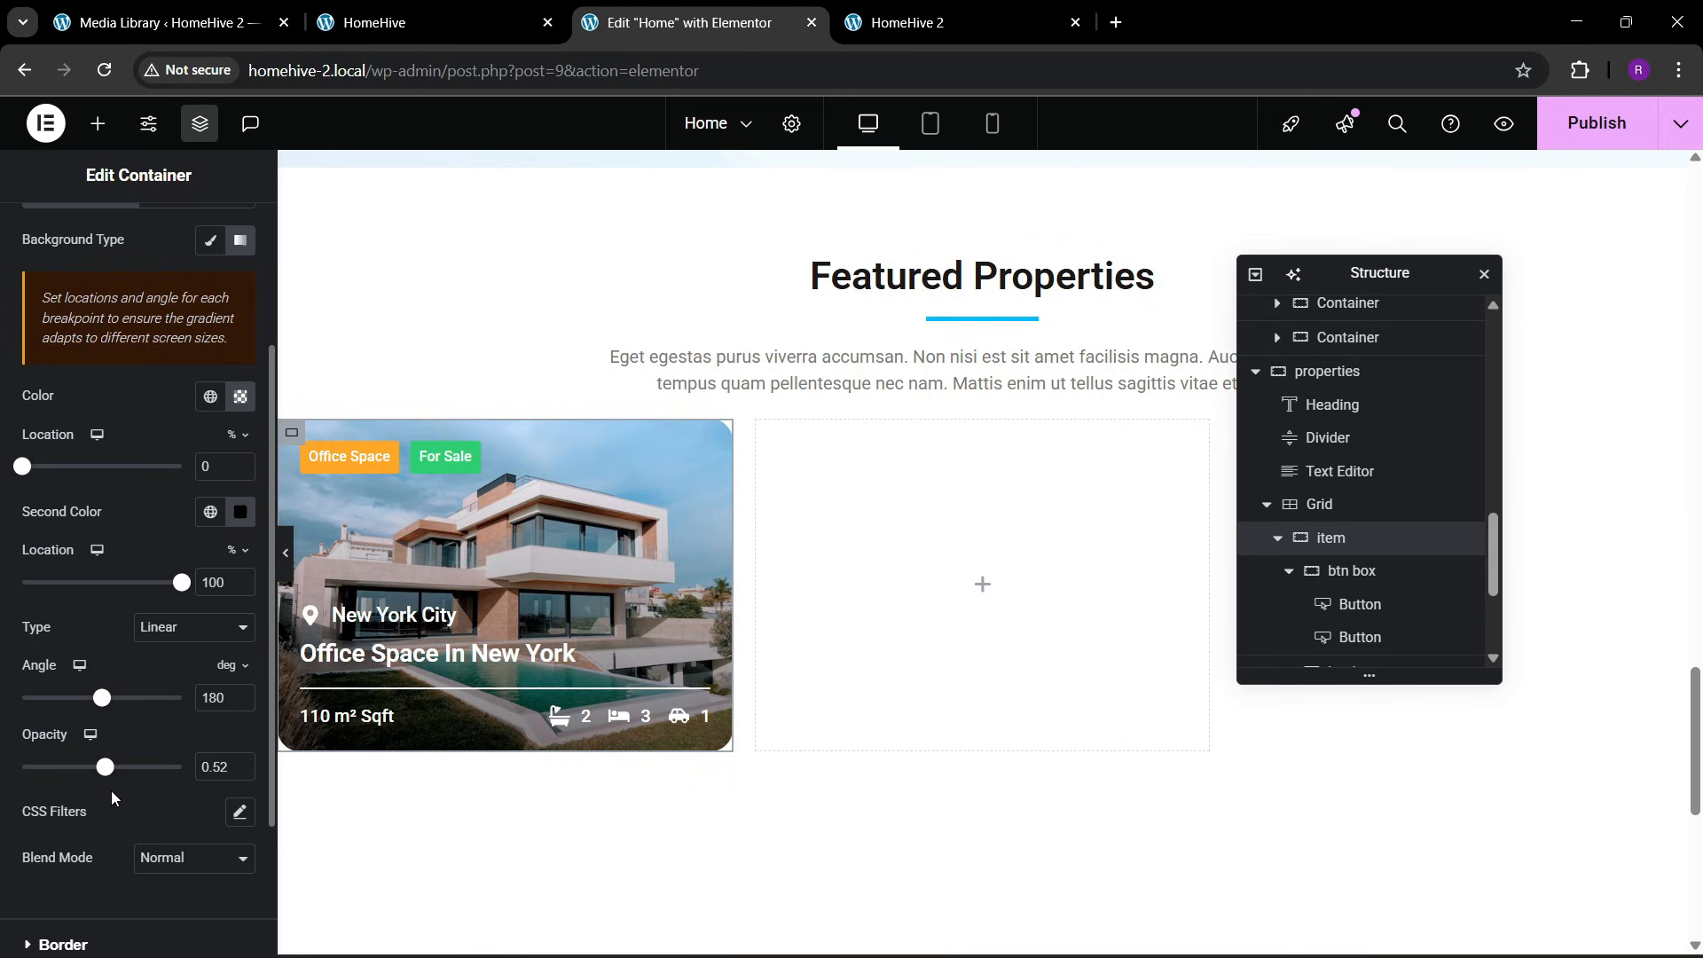
{"action": "left_click_drag", "start_coordinate": [106, 776], "coordinate": [143, 779]}
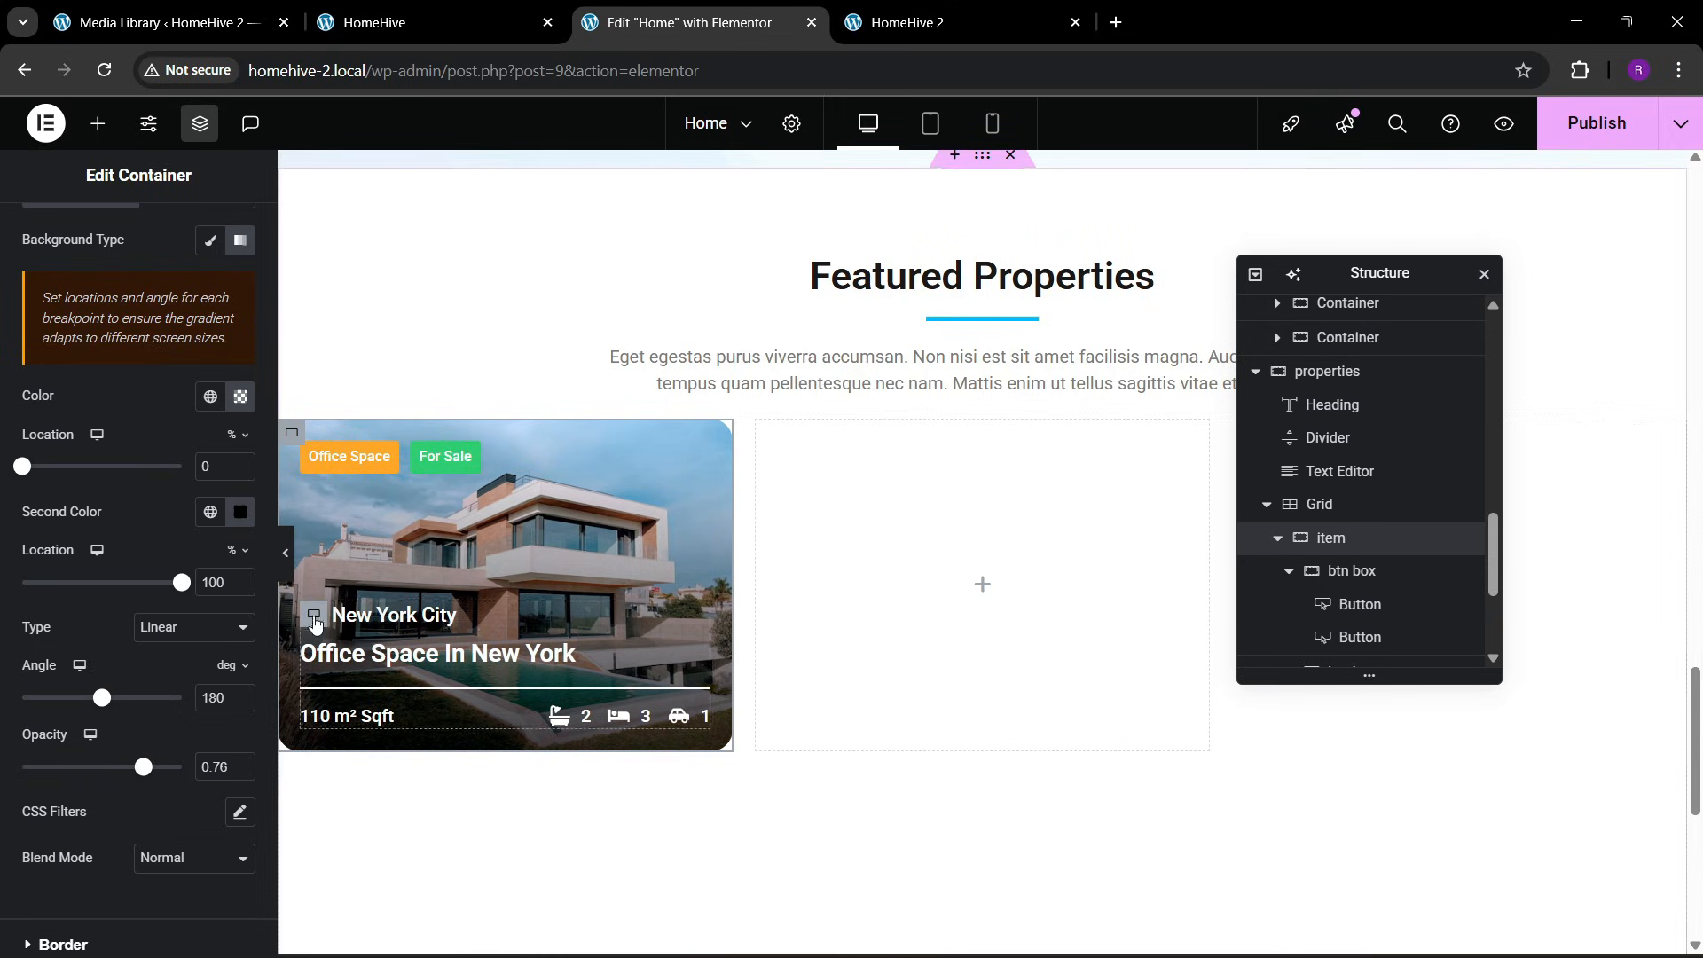
{"action": "left_click", "coordinate": [284, 572]}
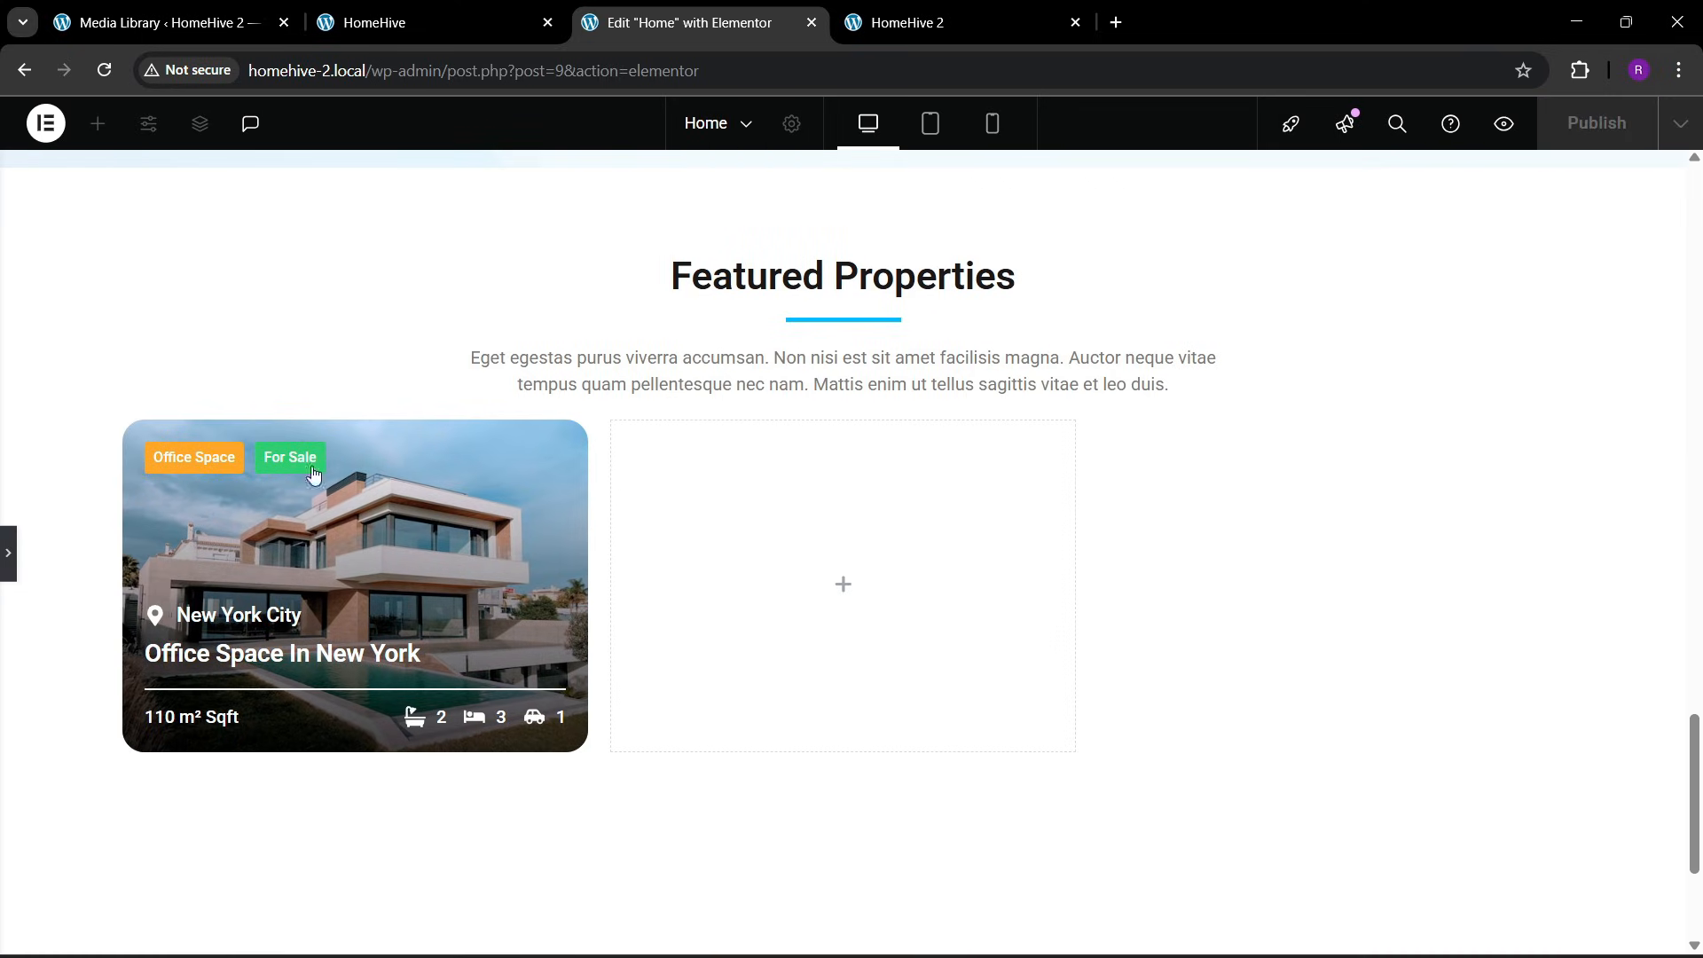
{"action": "left_click", "coordinate": [11, 571]}
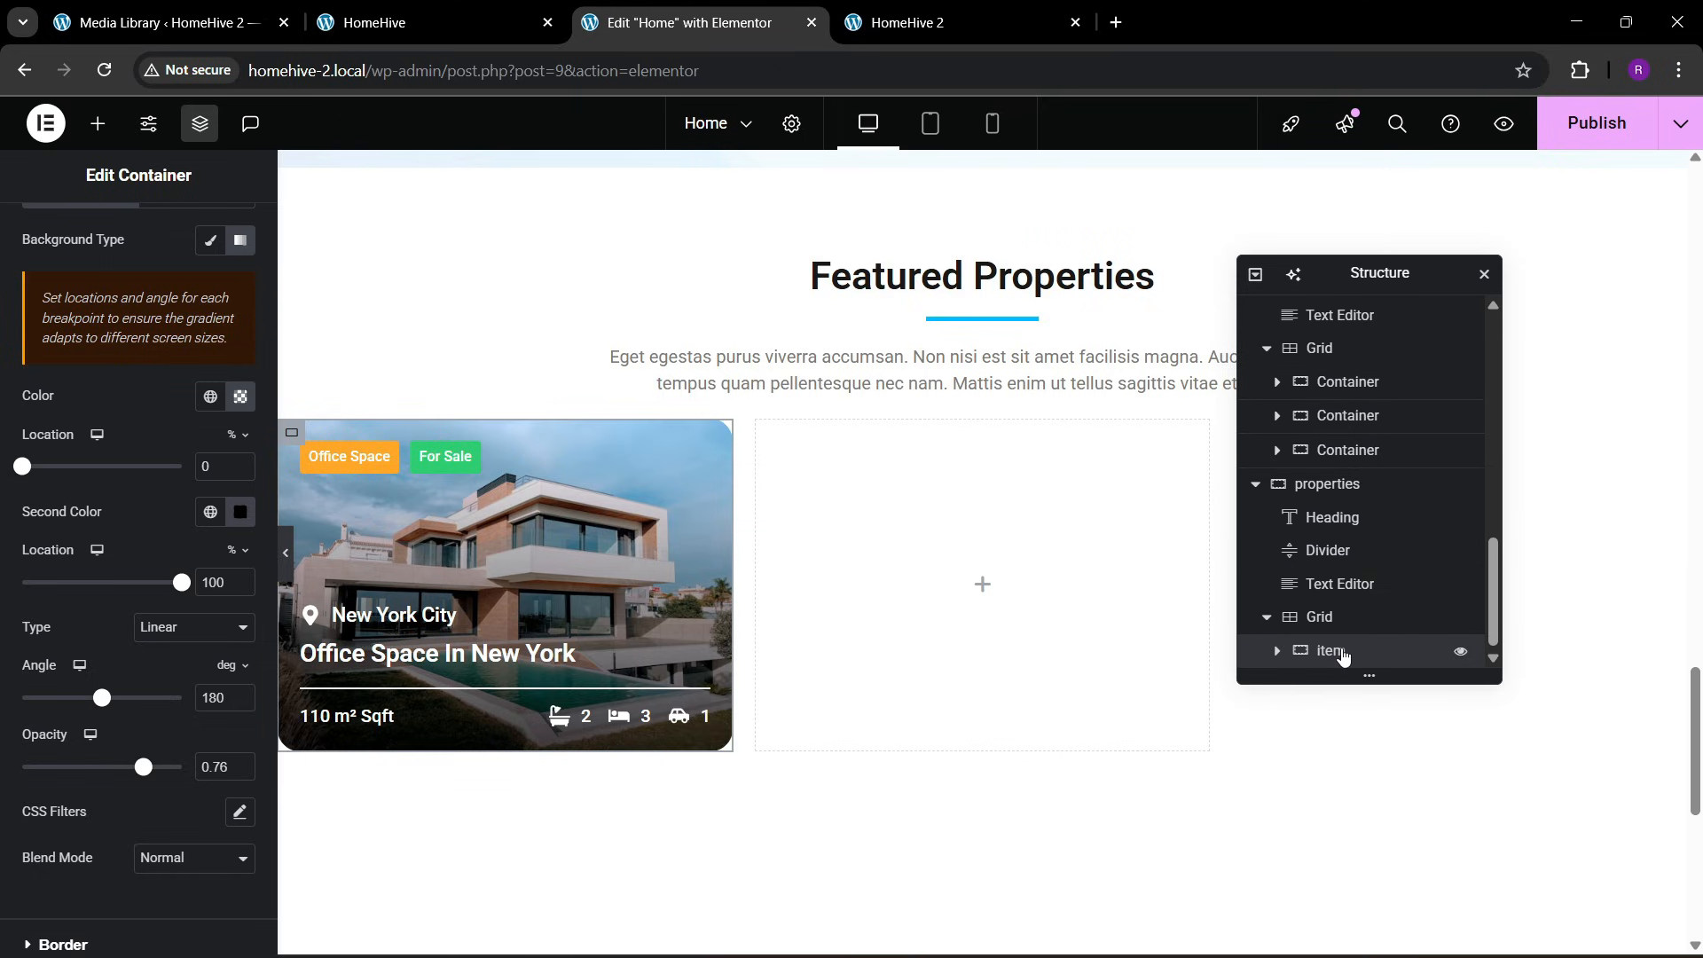
Duplicate the finished item container five times so the properties grid holds two rows of three cards
{"action": "right_click", "coordinate": [1344, 654]}
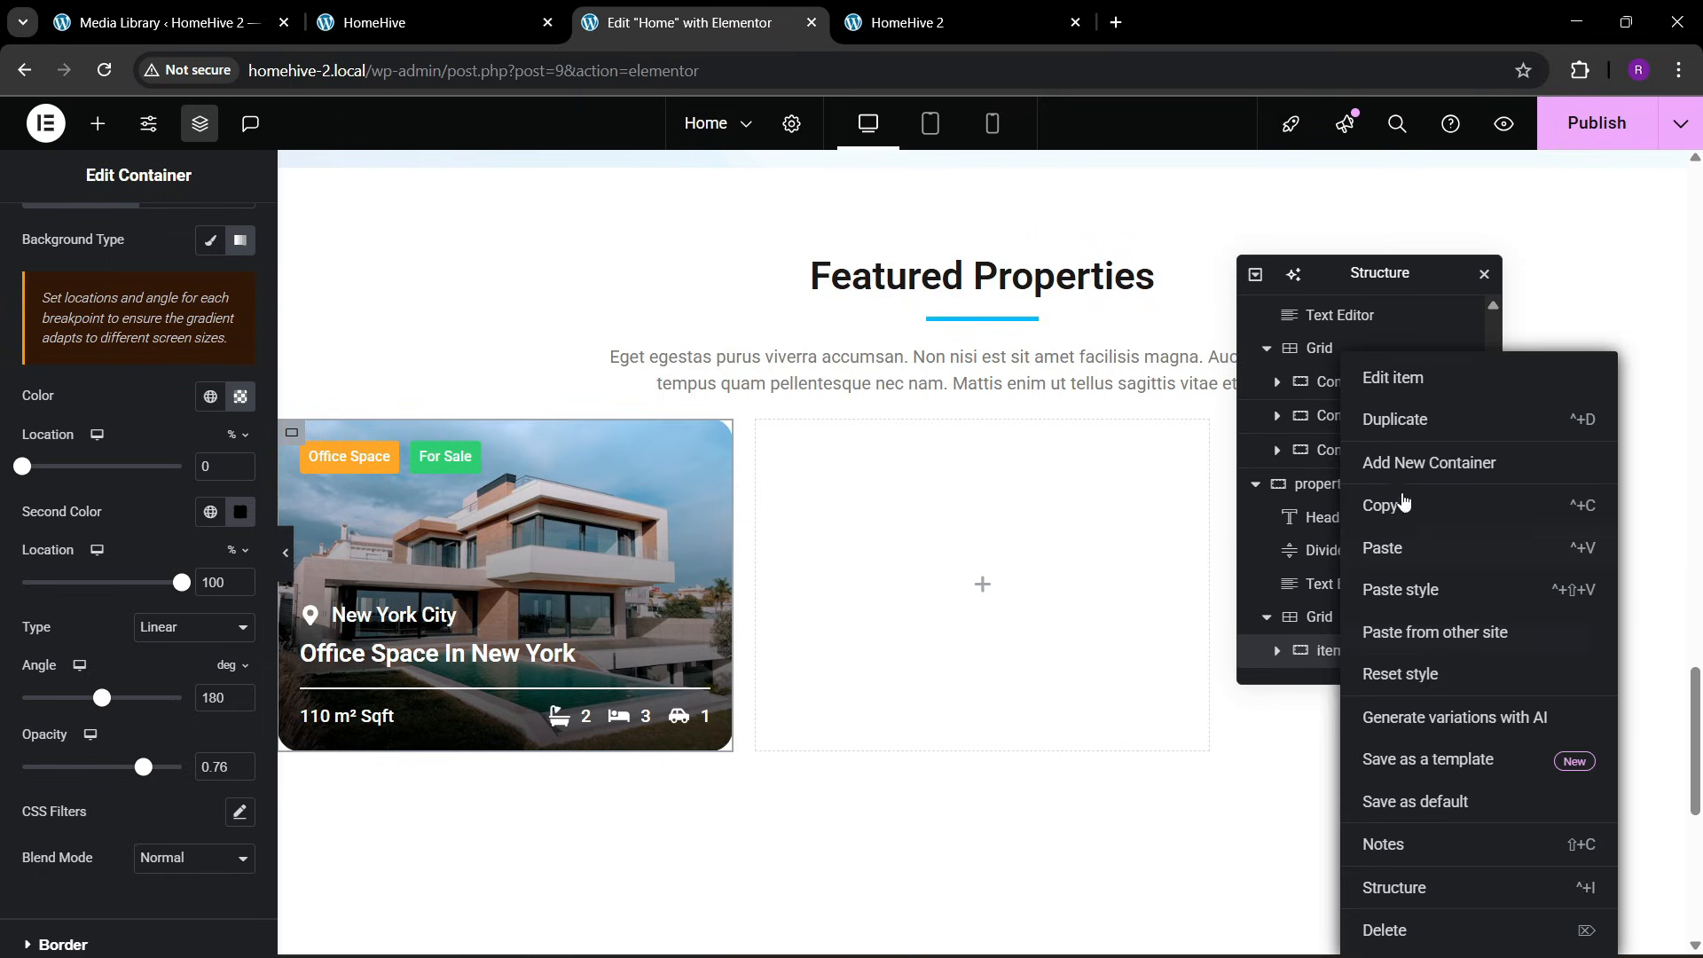
{"action": "left_click", "coordinate": [1407, 438]}
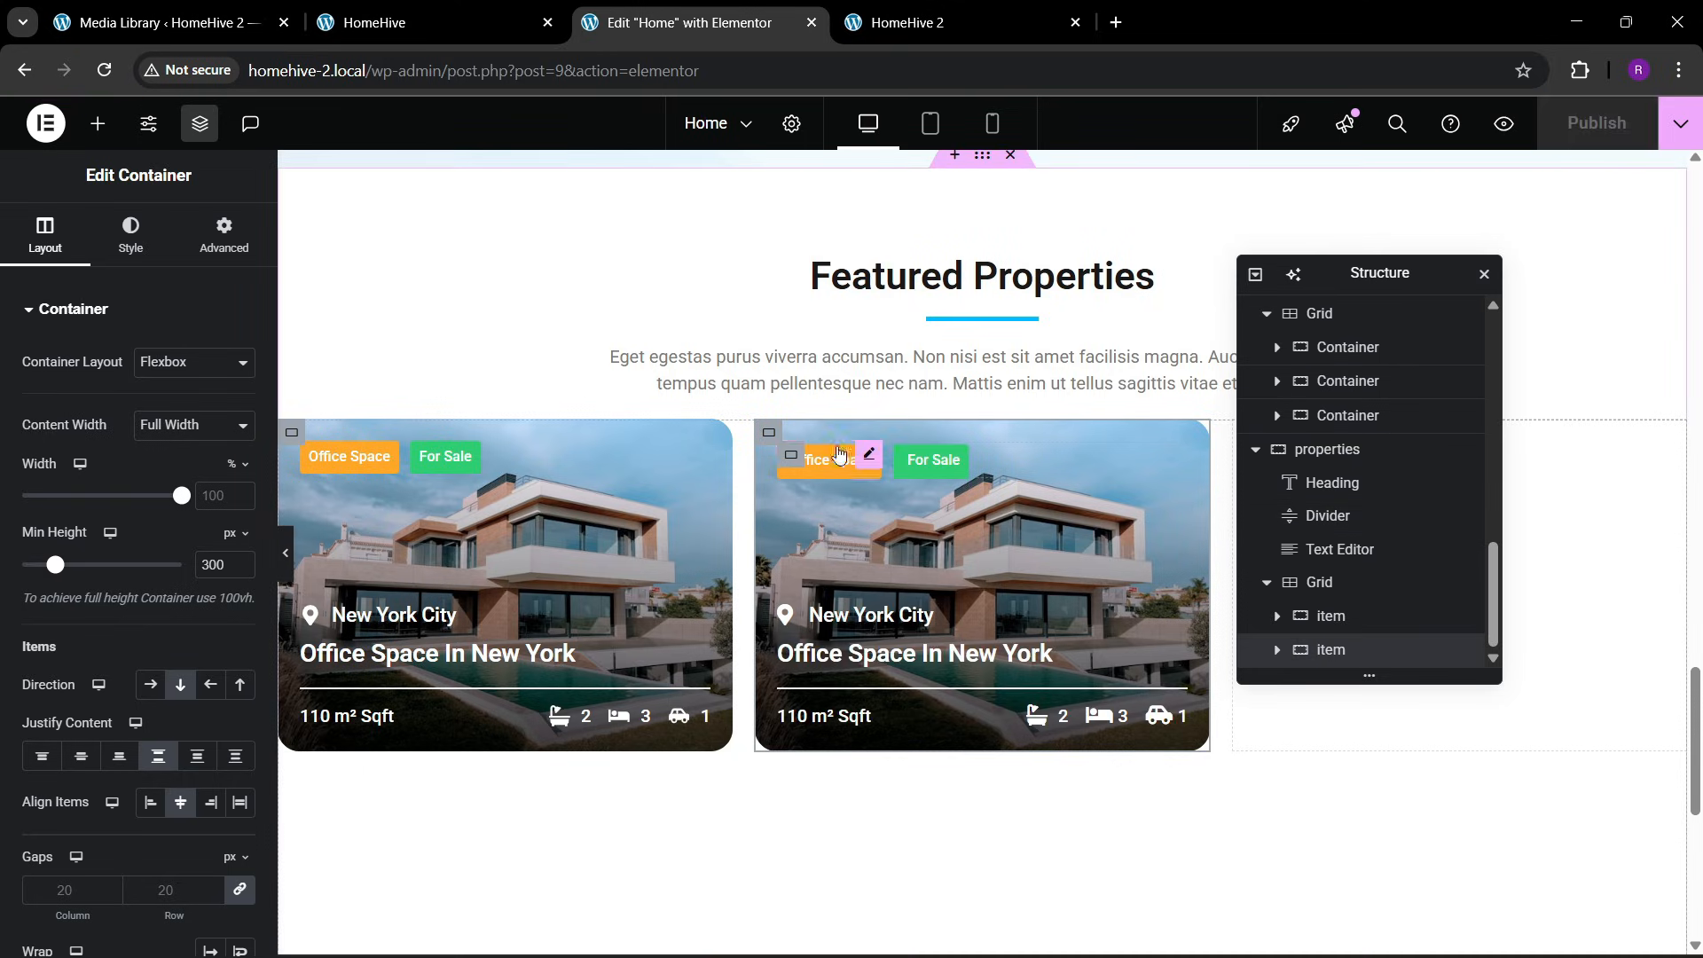
{"action": "right_click", "coordinate": [1340, 652]}
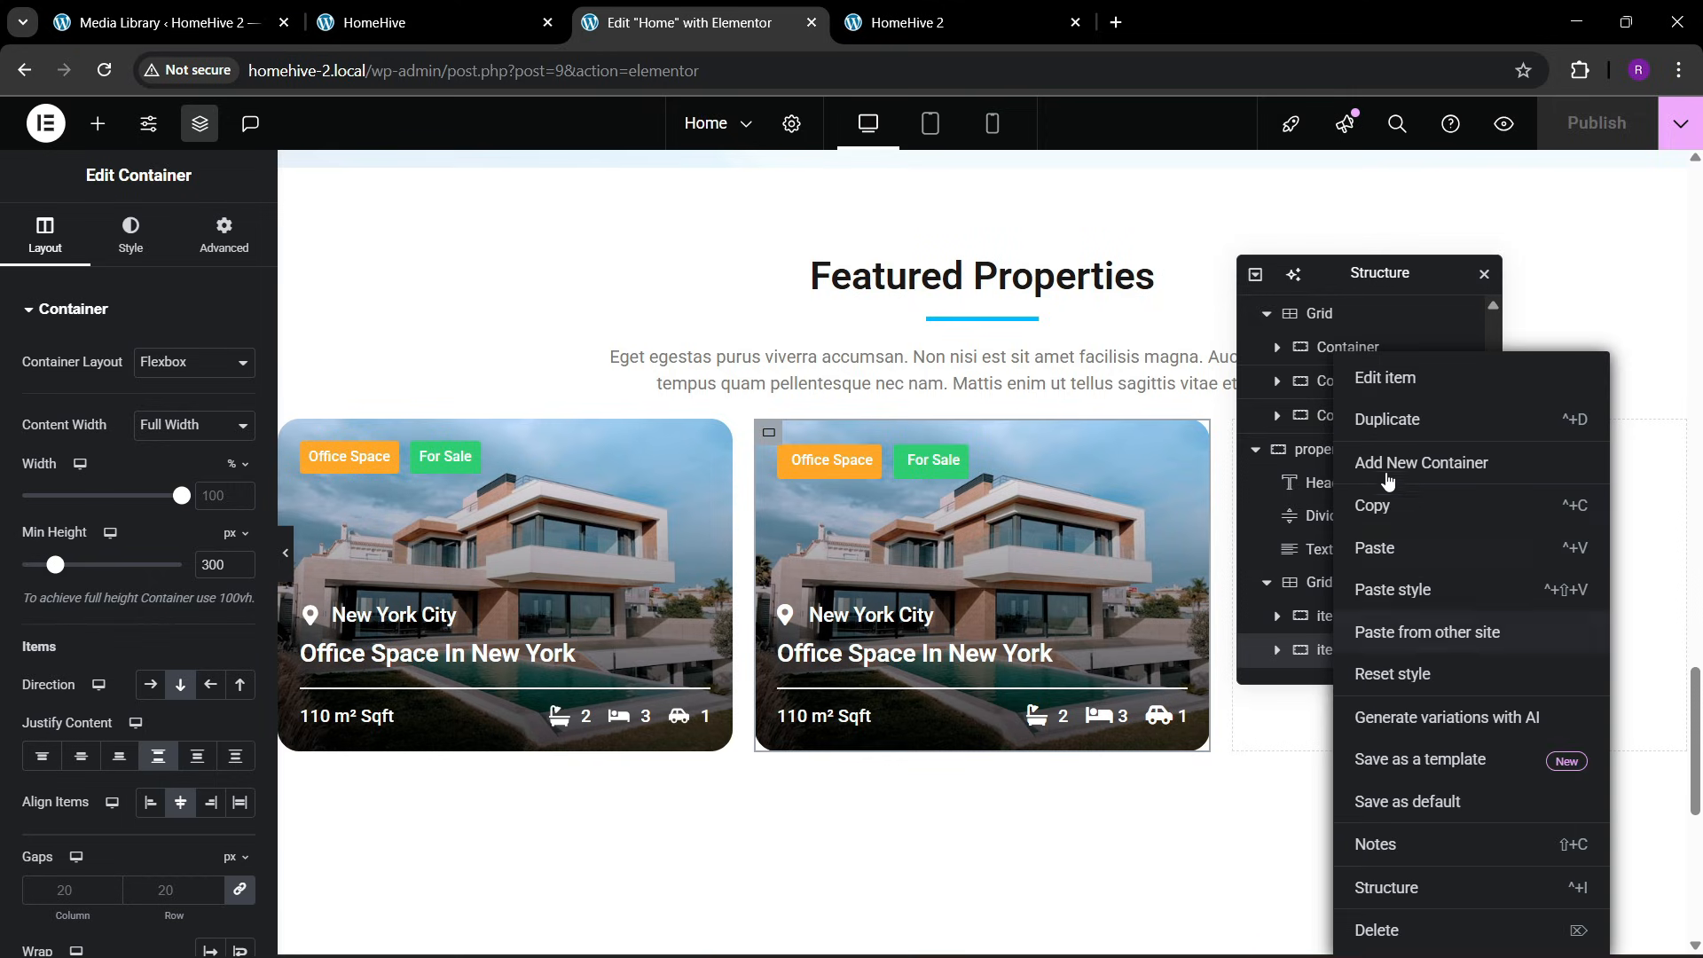
{"action": "left_click", "coordinate": [1382, 461]}
{"action": "scroll", "coordinate": [1370, 588], "scroll_direction": "down", "scroll_amount": 1}
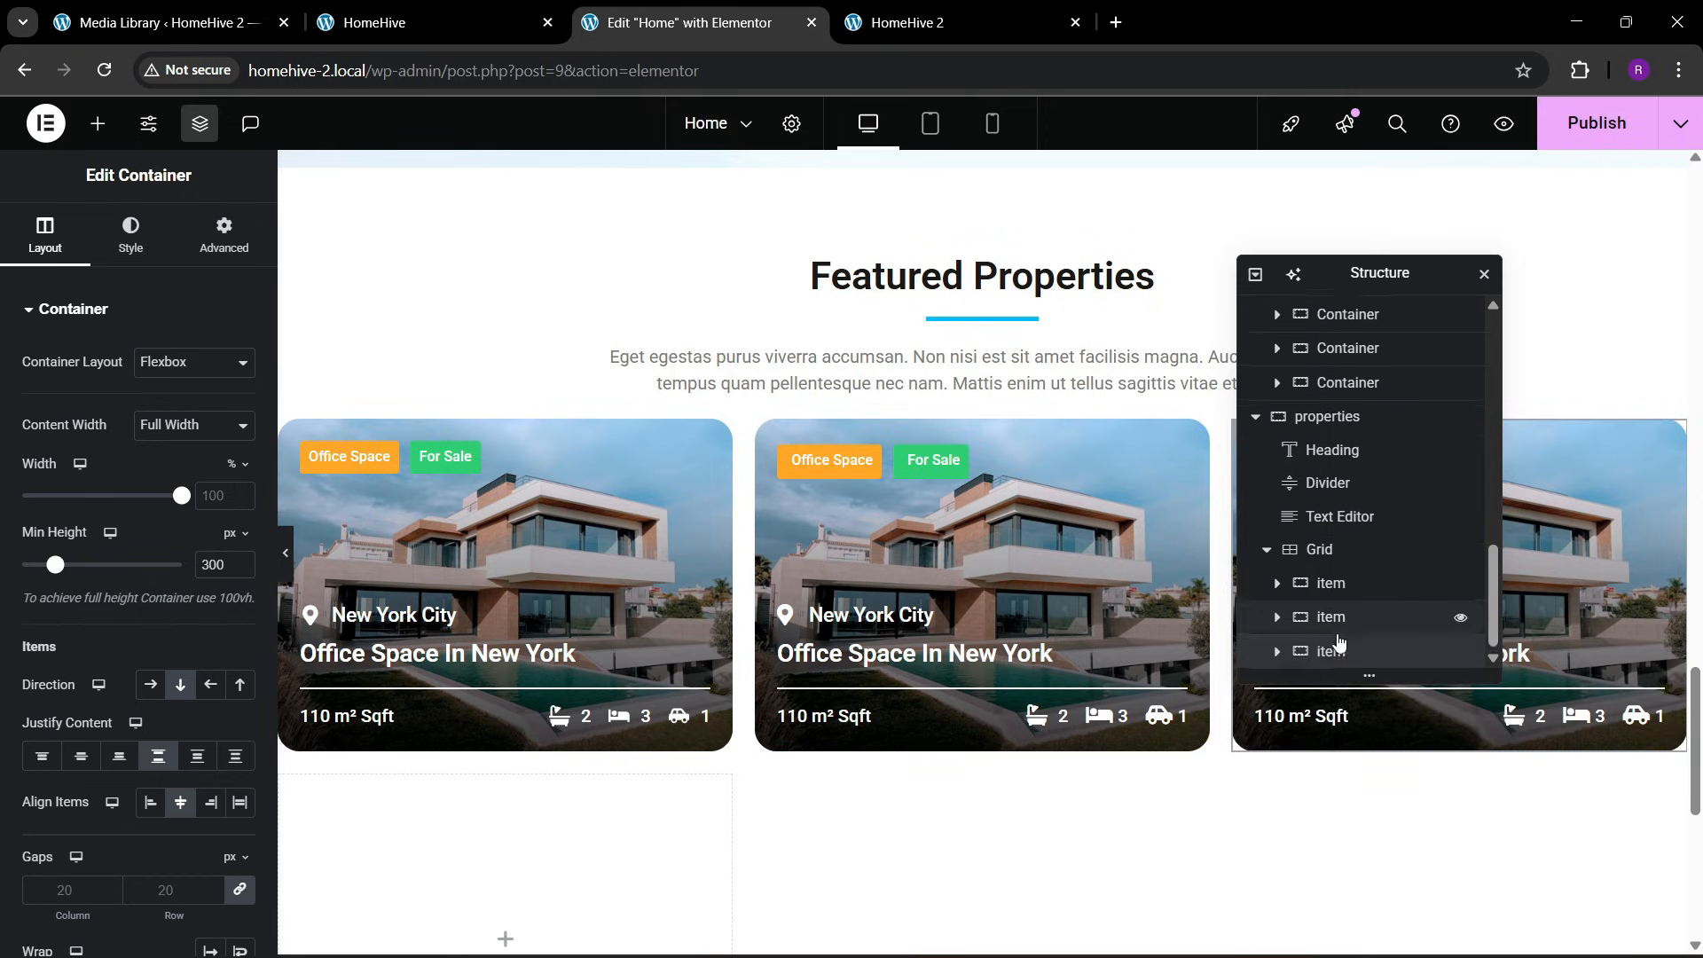
{"action": "right_click", "coordinate": [1330, 650]}
{"action": "left_click", "coordinate": [1372, 593]}
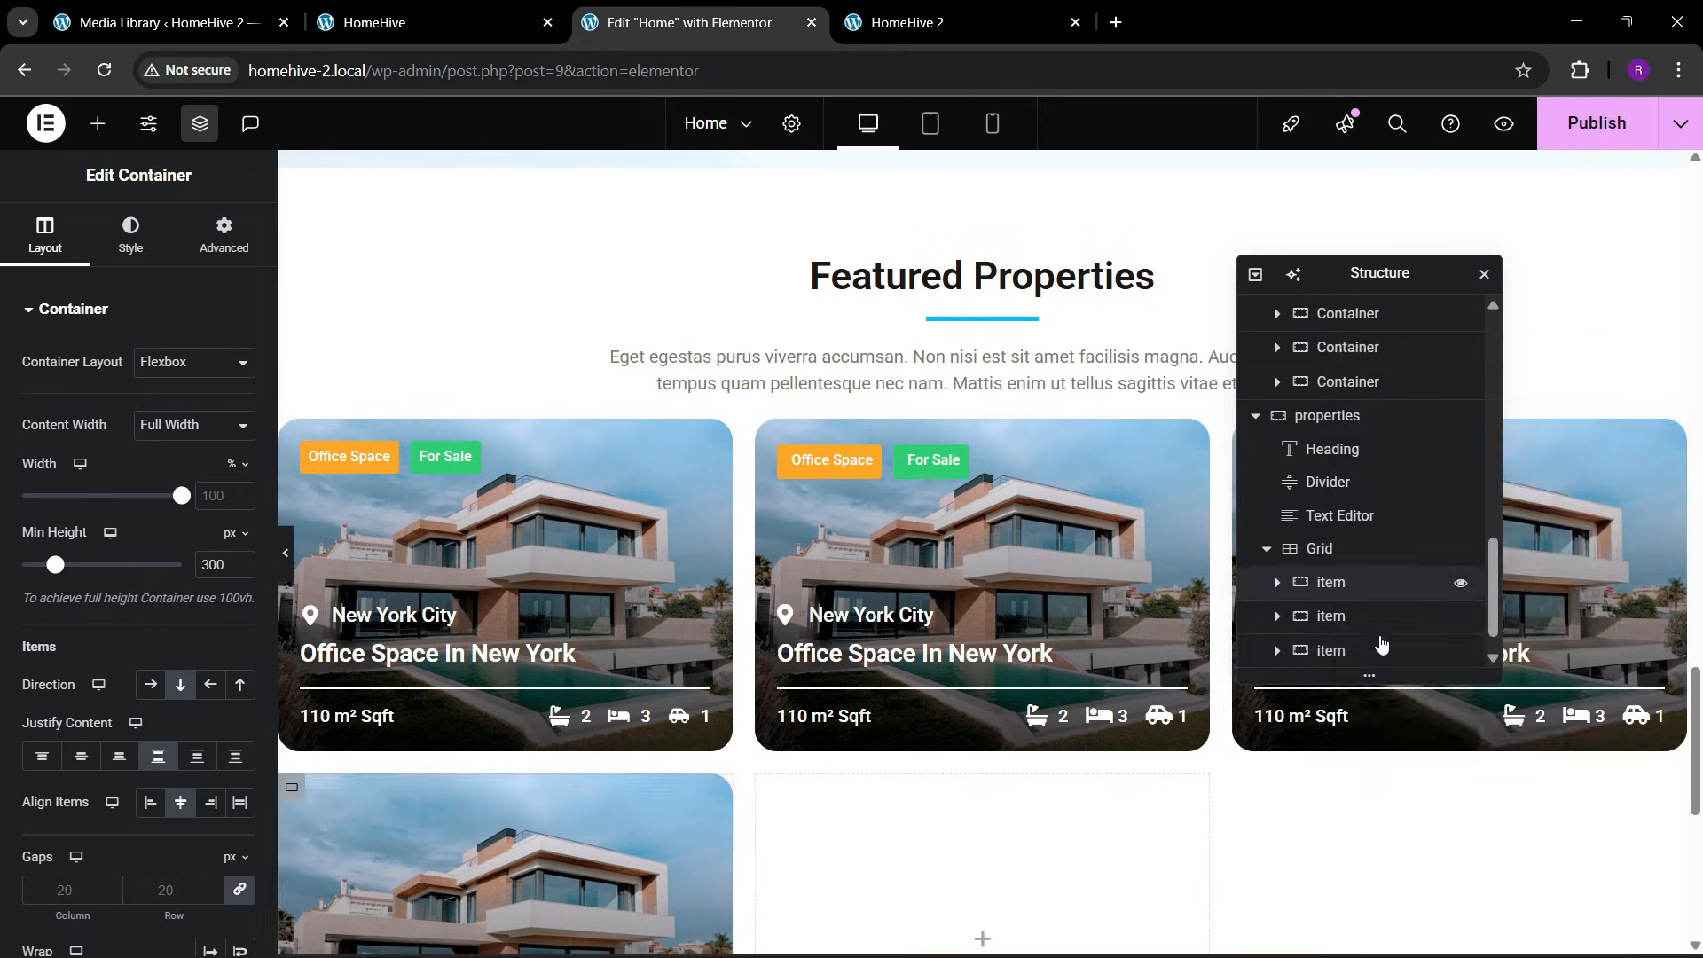
{"action": "scroll", "coordinate": [1339, 656], "scroll_direction": "down", "scroll_amount": 1}
{"action": "right_click", "coordinate": [1341, 661]}
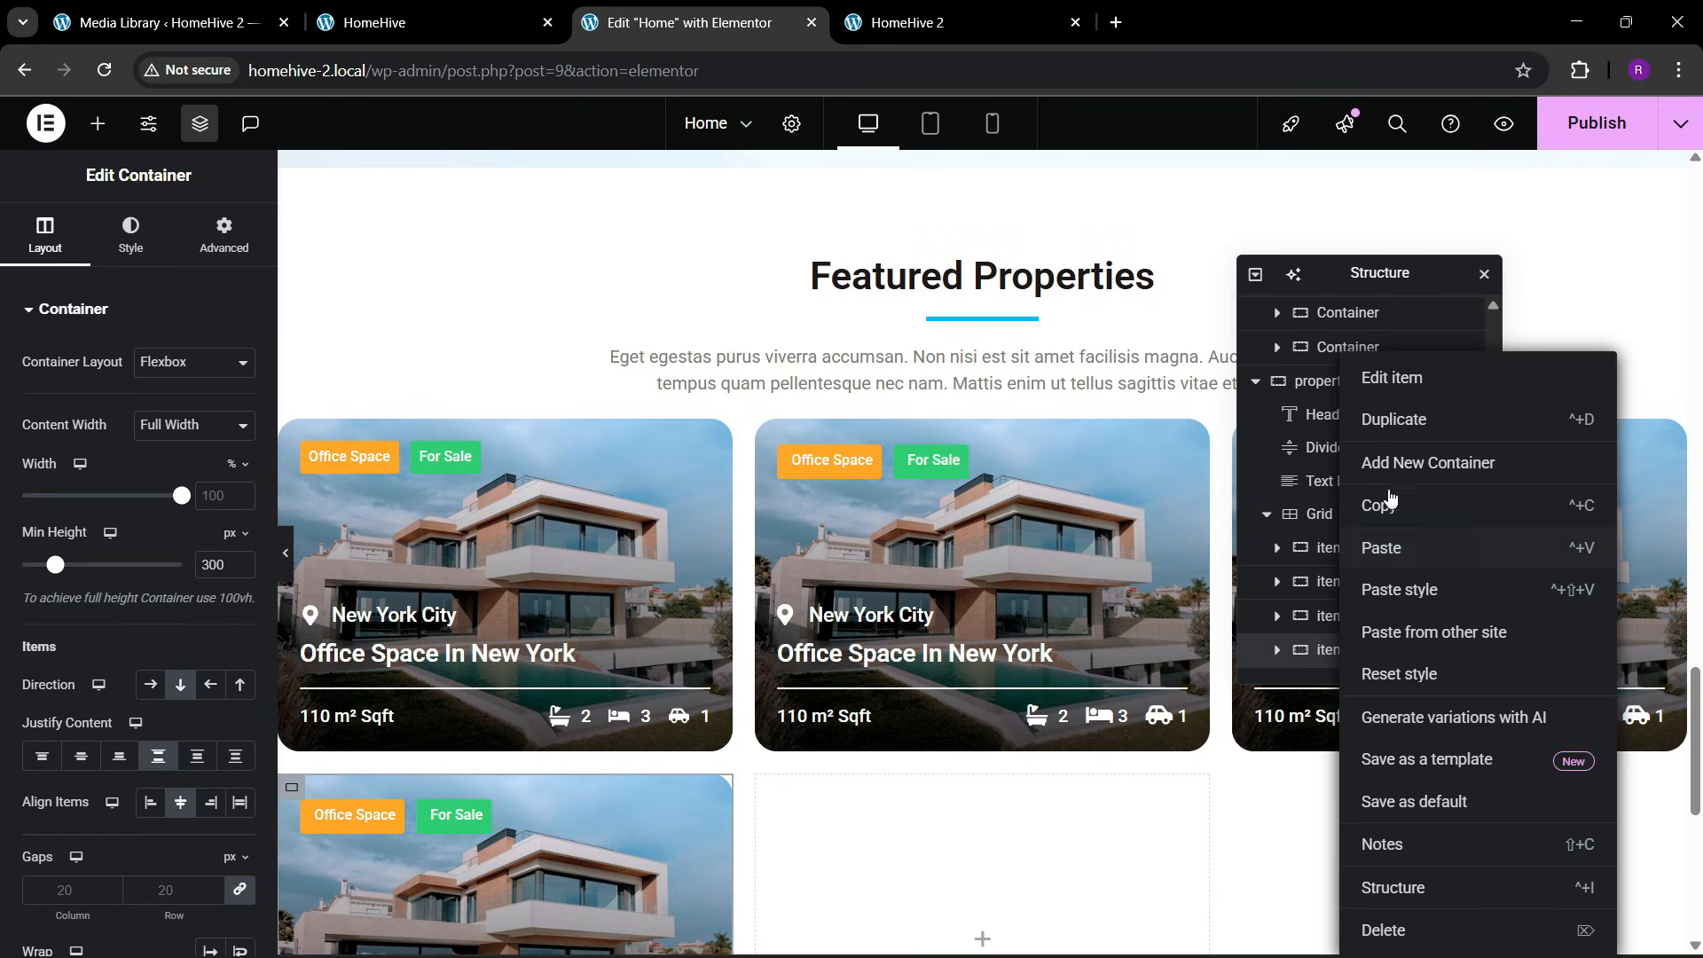
{"action": "left_click", "coordinate": [1393, 421]}
{"action": "scroll", "coordinate": [1339, 634], "scroll_direction": "down", "scroll_amount": 1}
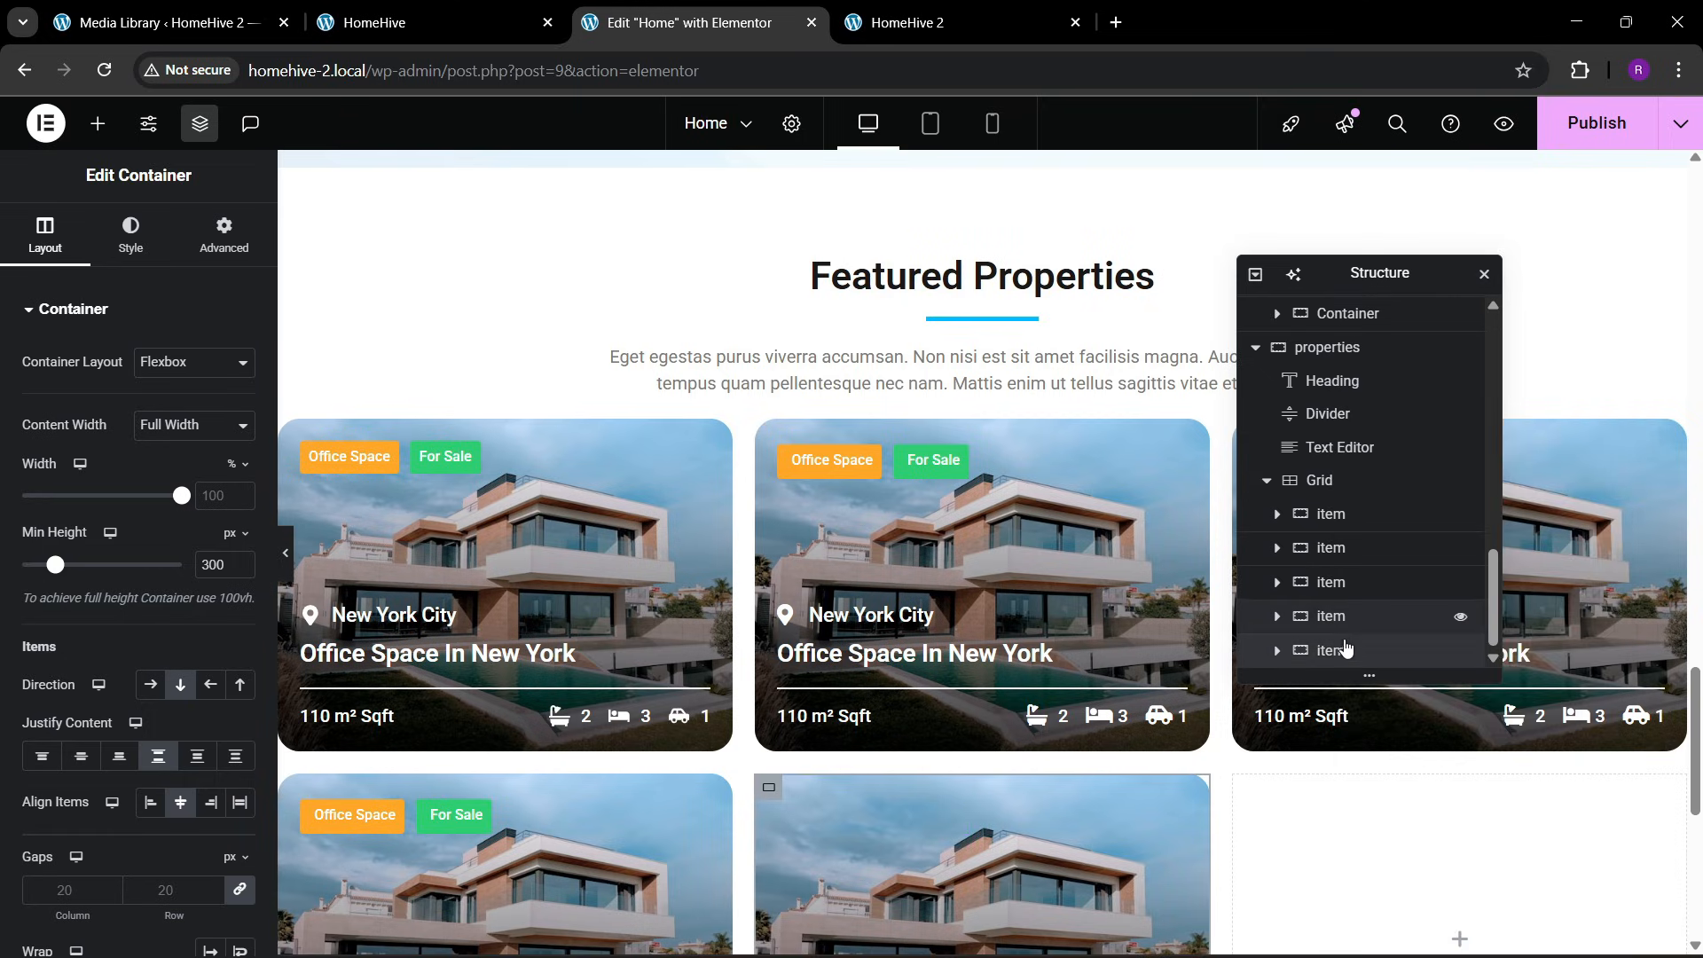
{"action": "right_click", "coordinate": [1350, 650]}
{"action": "left_click", "coordinate": [1410, 421]}
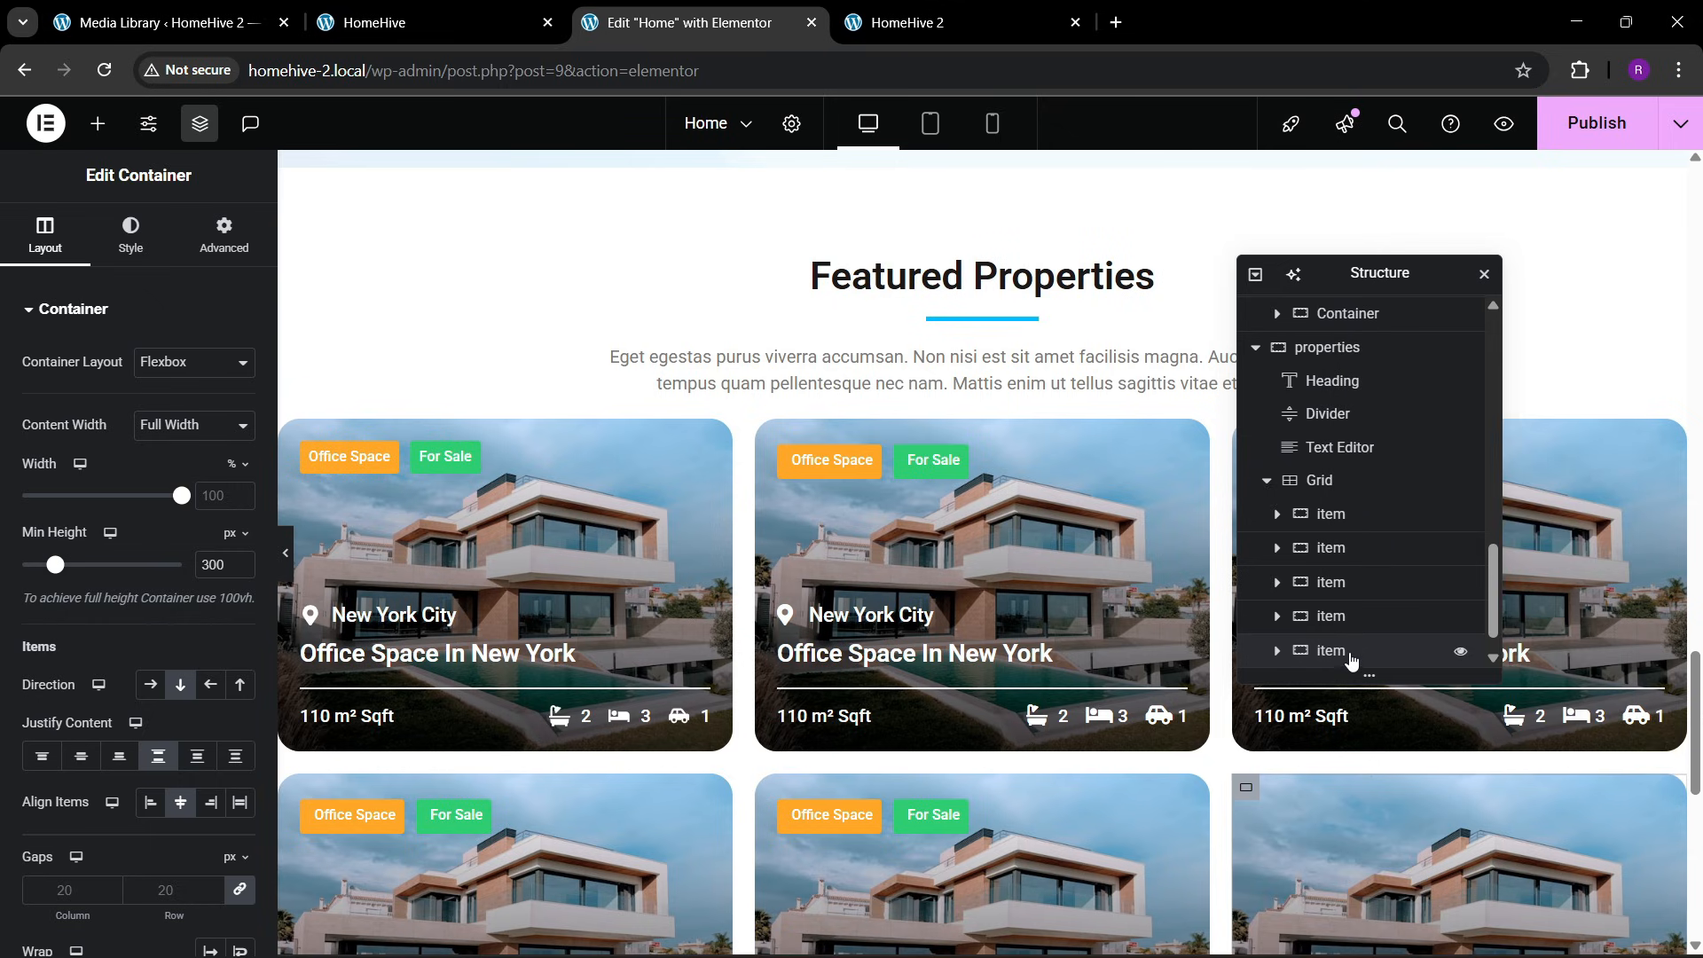
Set the properties grid's top margin to 30 px and publish the page
{"action": "left_click", "coordinate": [1338, 479]}
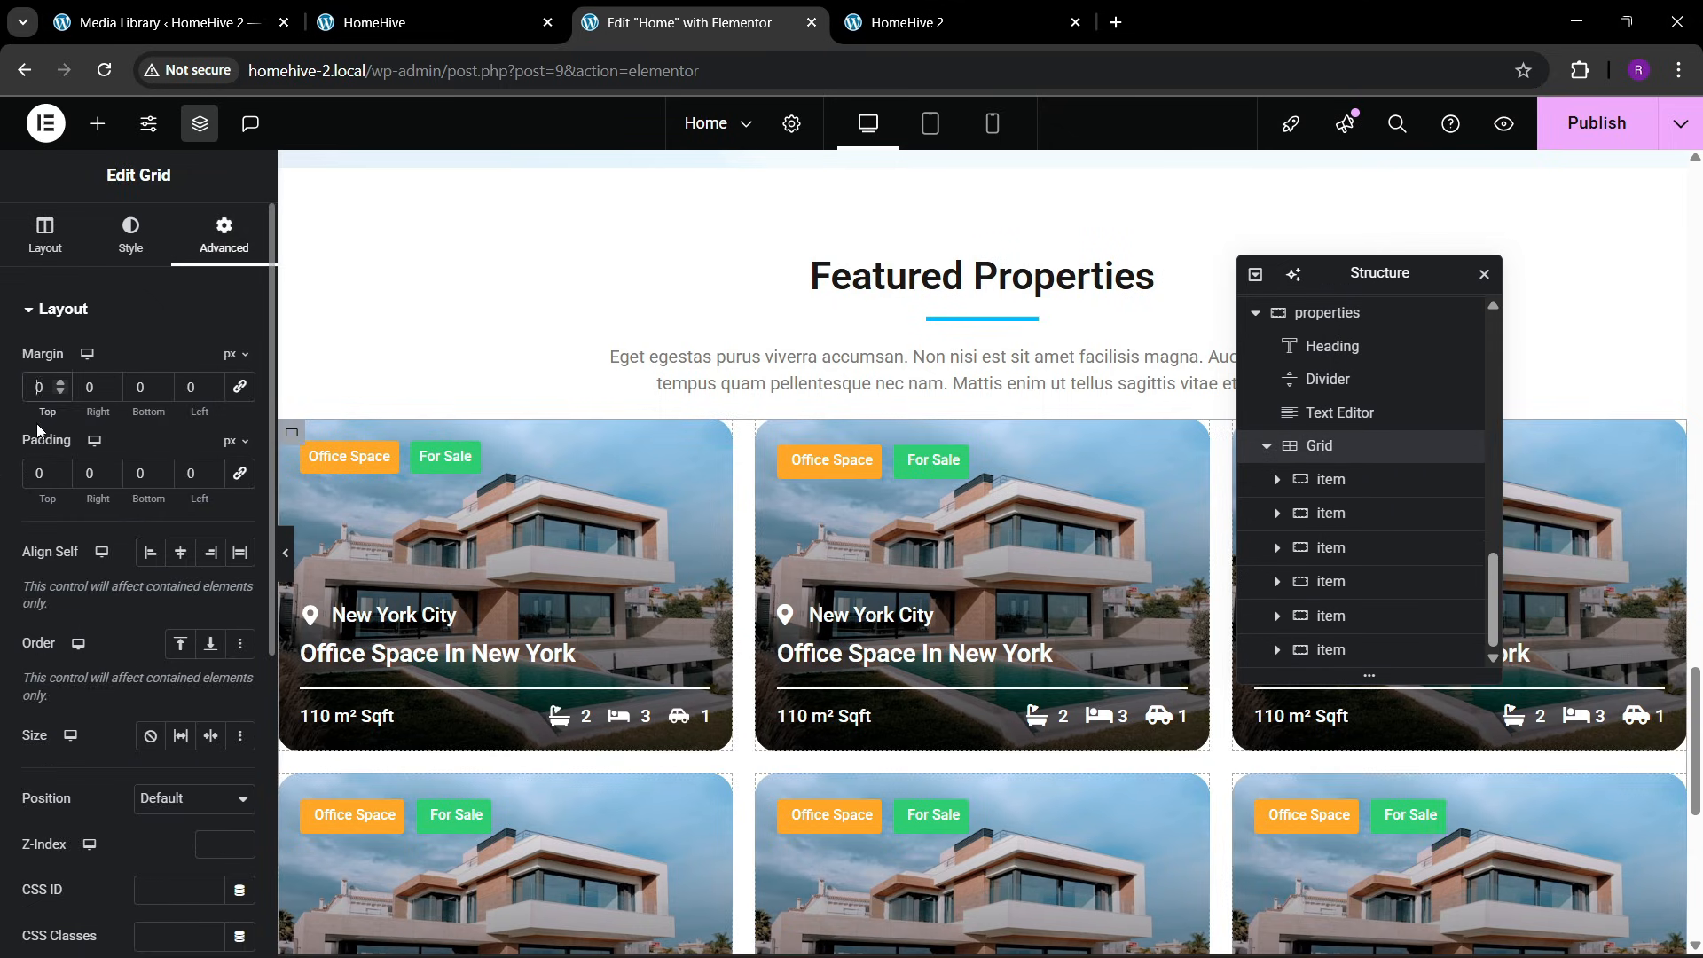
{"action": "type", "text": "3"}
{"action": "left_click", "coordinate": [1561, 133]}
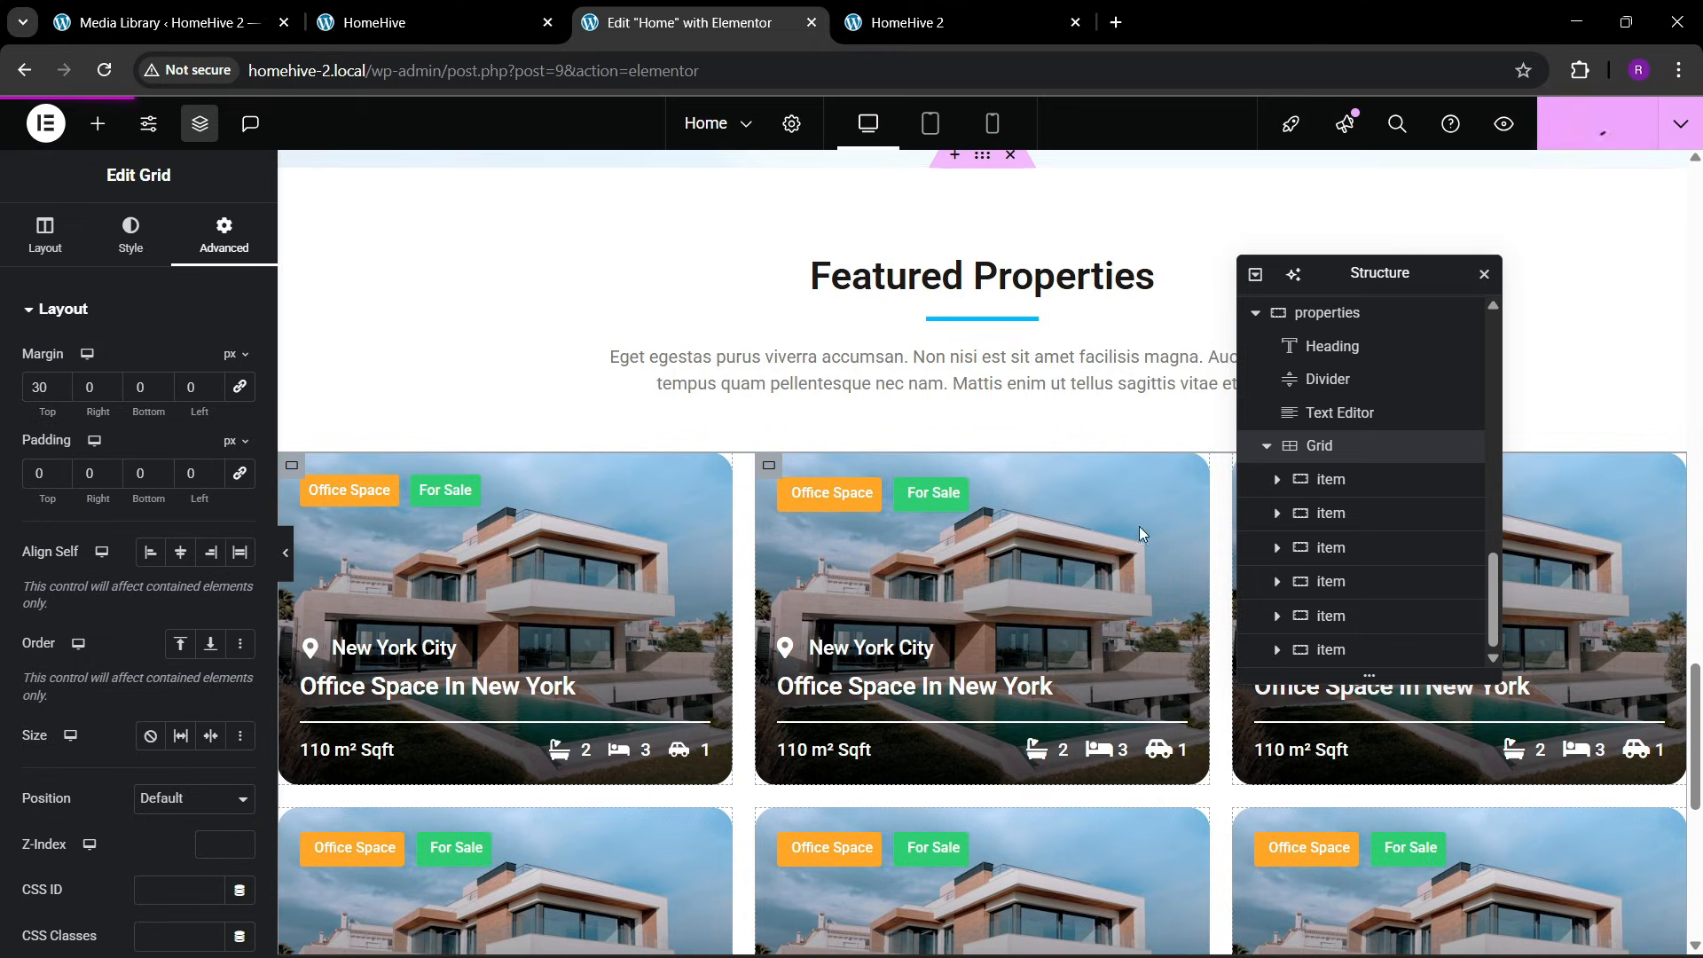
{"action": "scroll", "coordinate": [1139, 525], "scroll_direction": "down", "scroll_amount": 4}
{"action": "scroll", "coordinate": [760, 646], "scroll_direction": "up", "scroll_amount": 1}
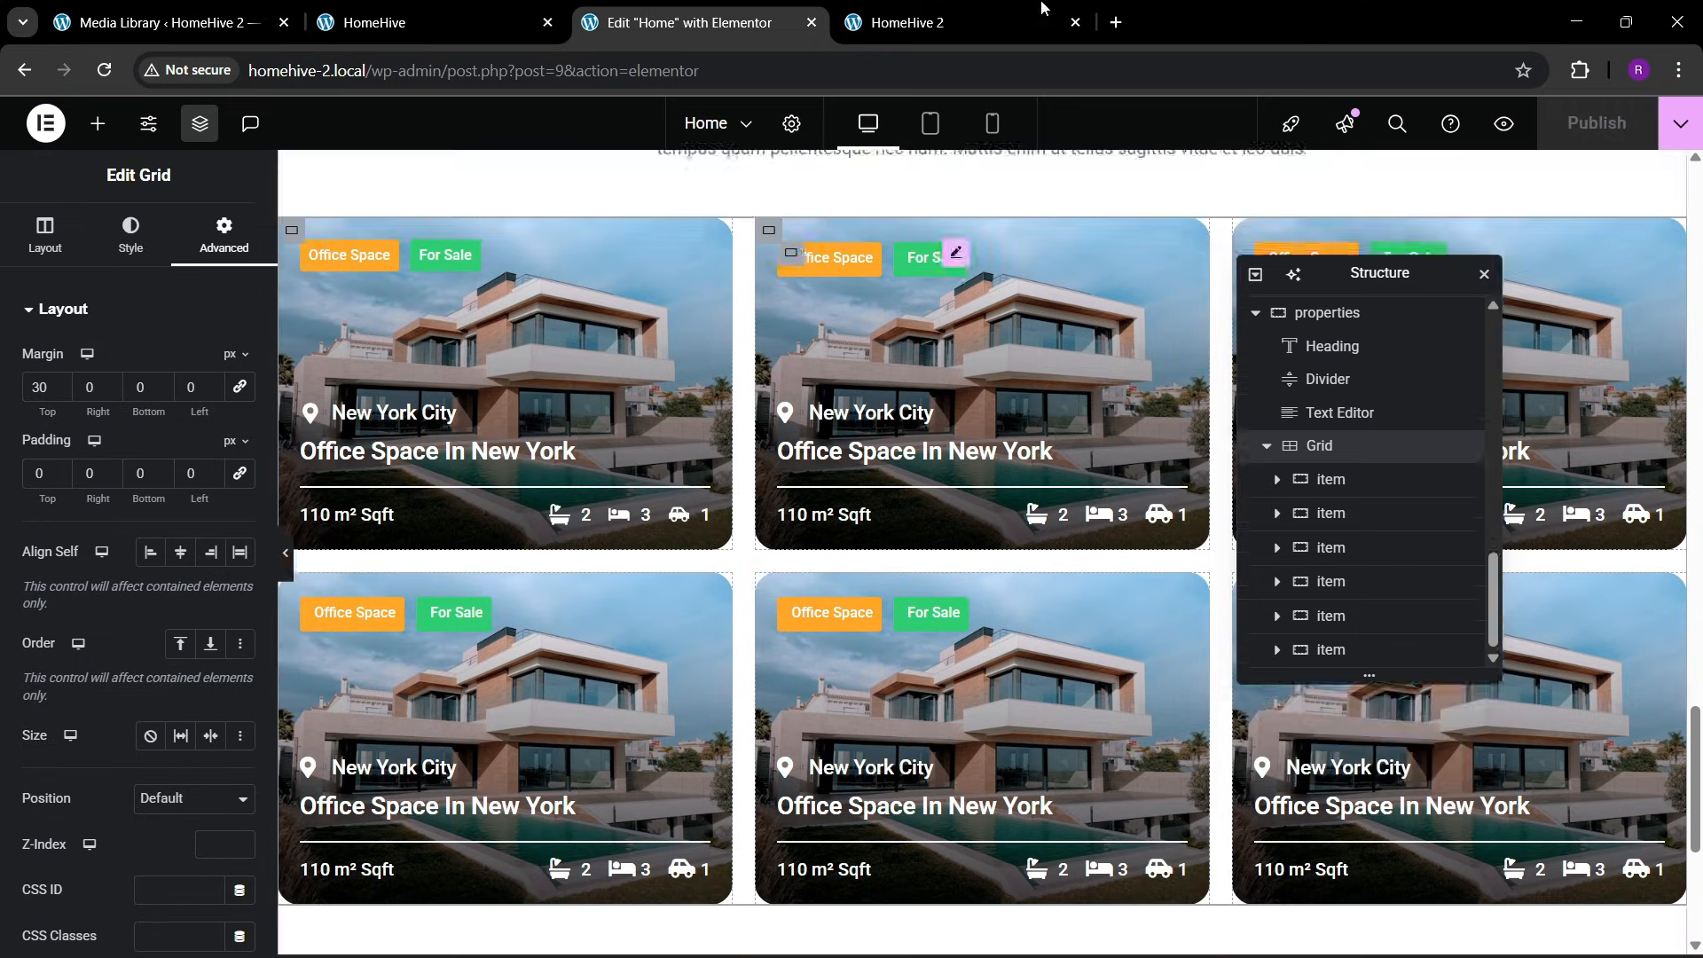
Switch to the live HomeHive 2 page, reload it and review the property cards in the Featured Properties section
{"action": "left_click", "coordinate": [1019, 11]}
{"action": "left_click", "coordinate": [384, 73]}
{"action": "key", "text": "Return"}
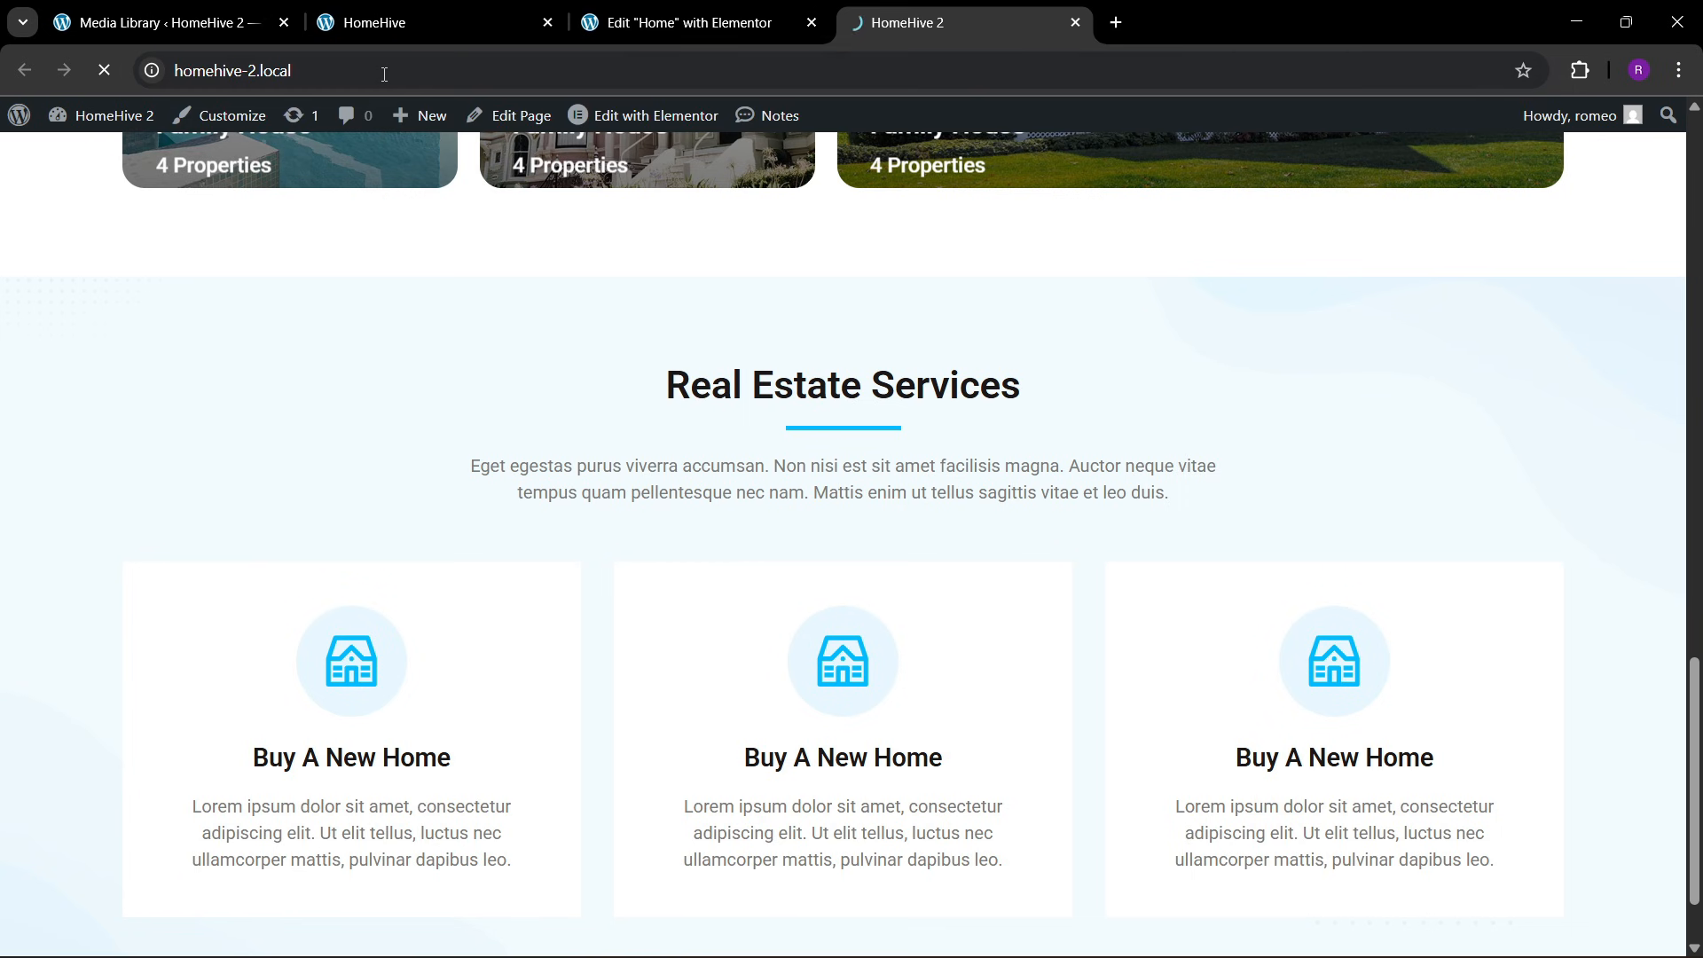
{"action": "scroll", "coordinate": [652, 550], "scroll_direction": "down", "scroll_amount": 10}
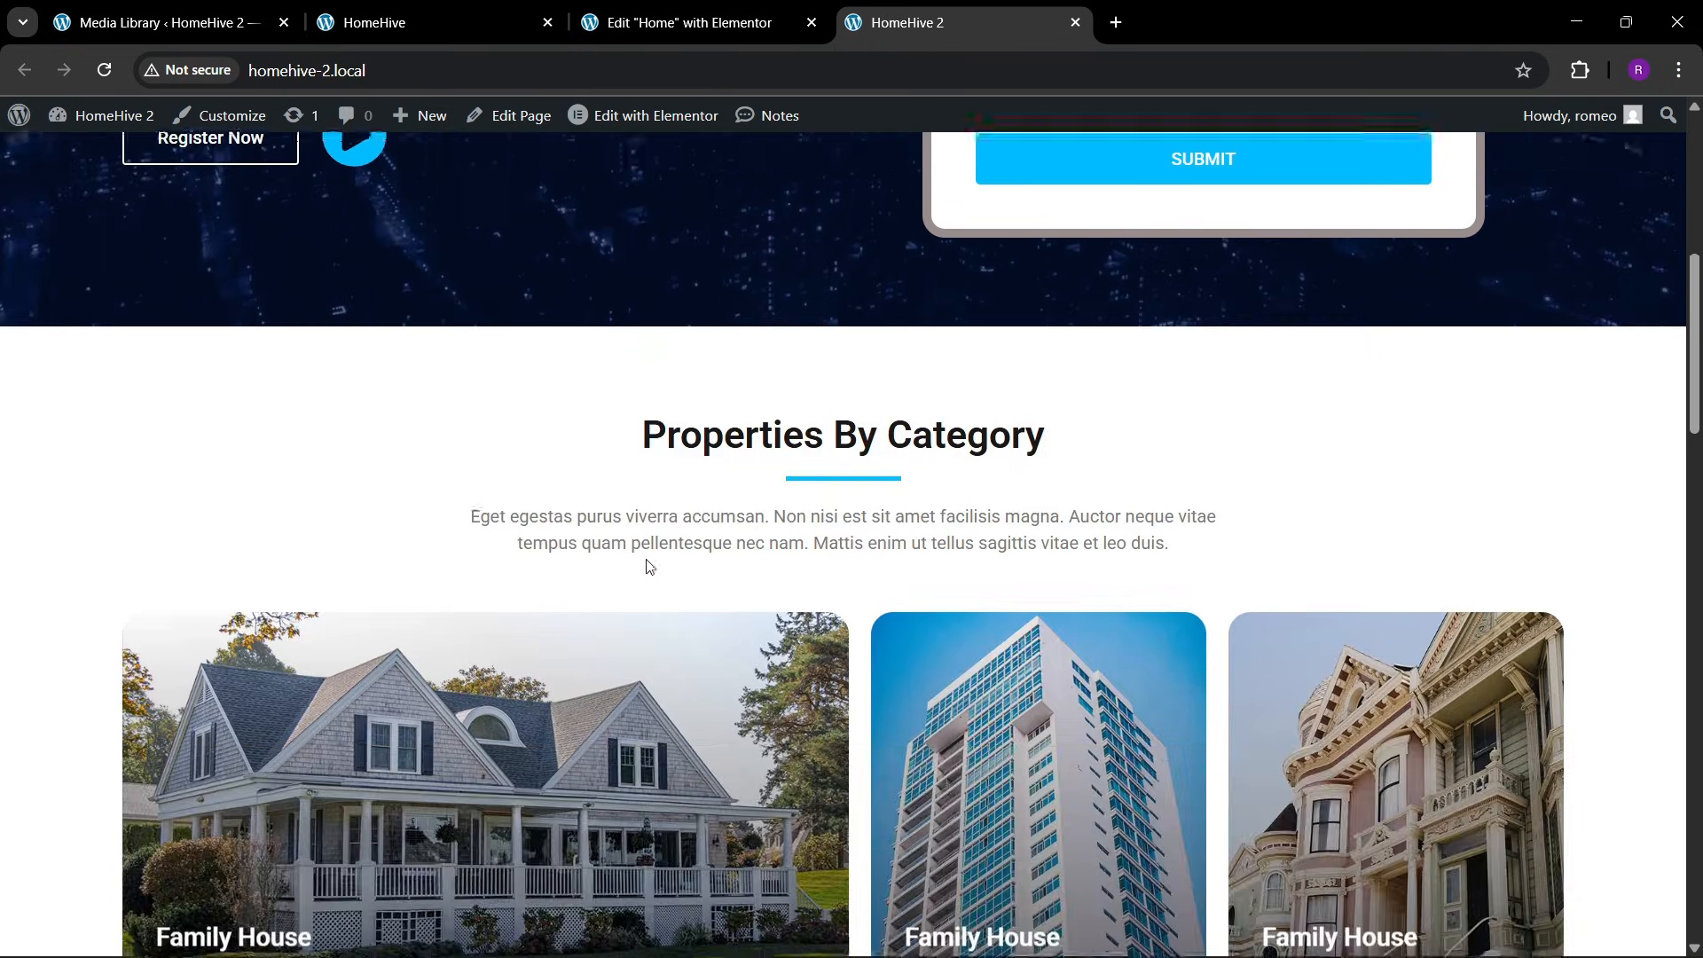
{"action": "scroll", "coordinate": [663, 553], "scroll_direction": "down", "scroll_amount": 20}
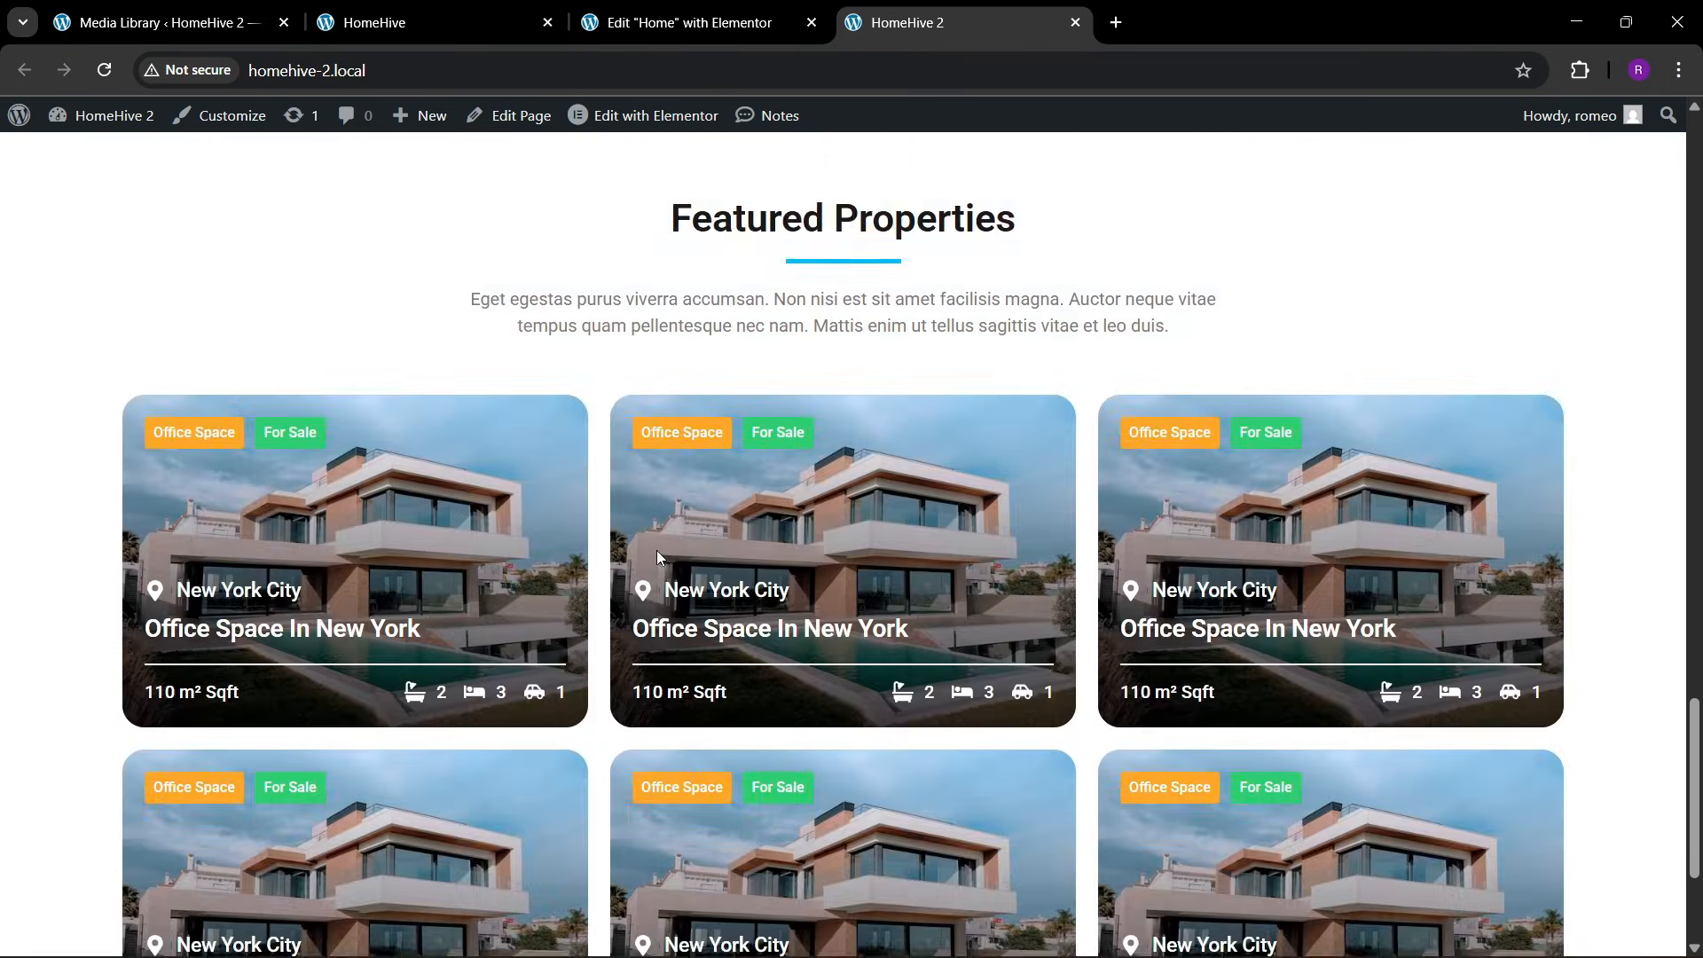
{"action": "scroll", "coordinate": [708, 563], "scroll_direction": "up", "scroll_amount": 3}
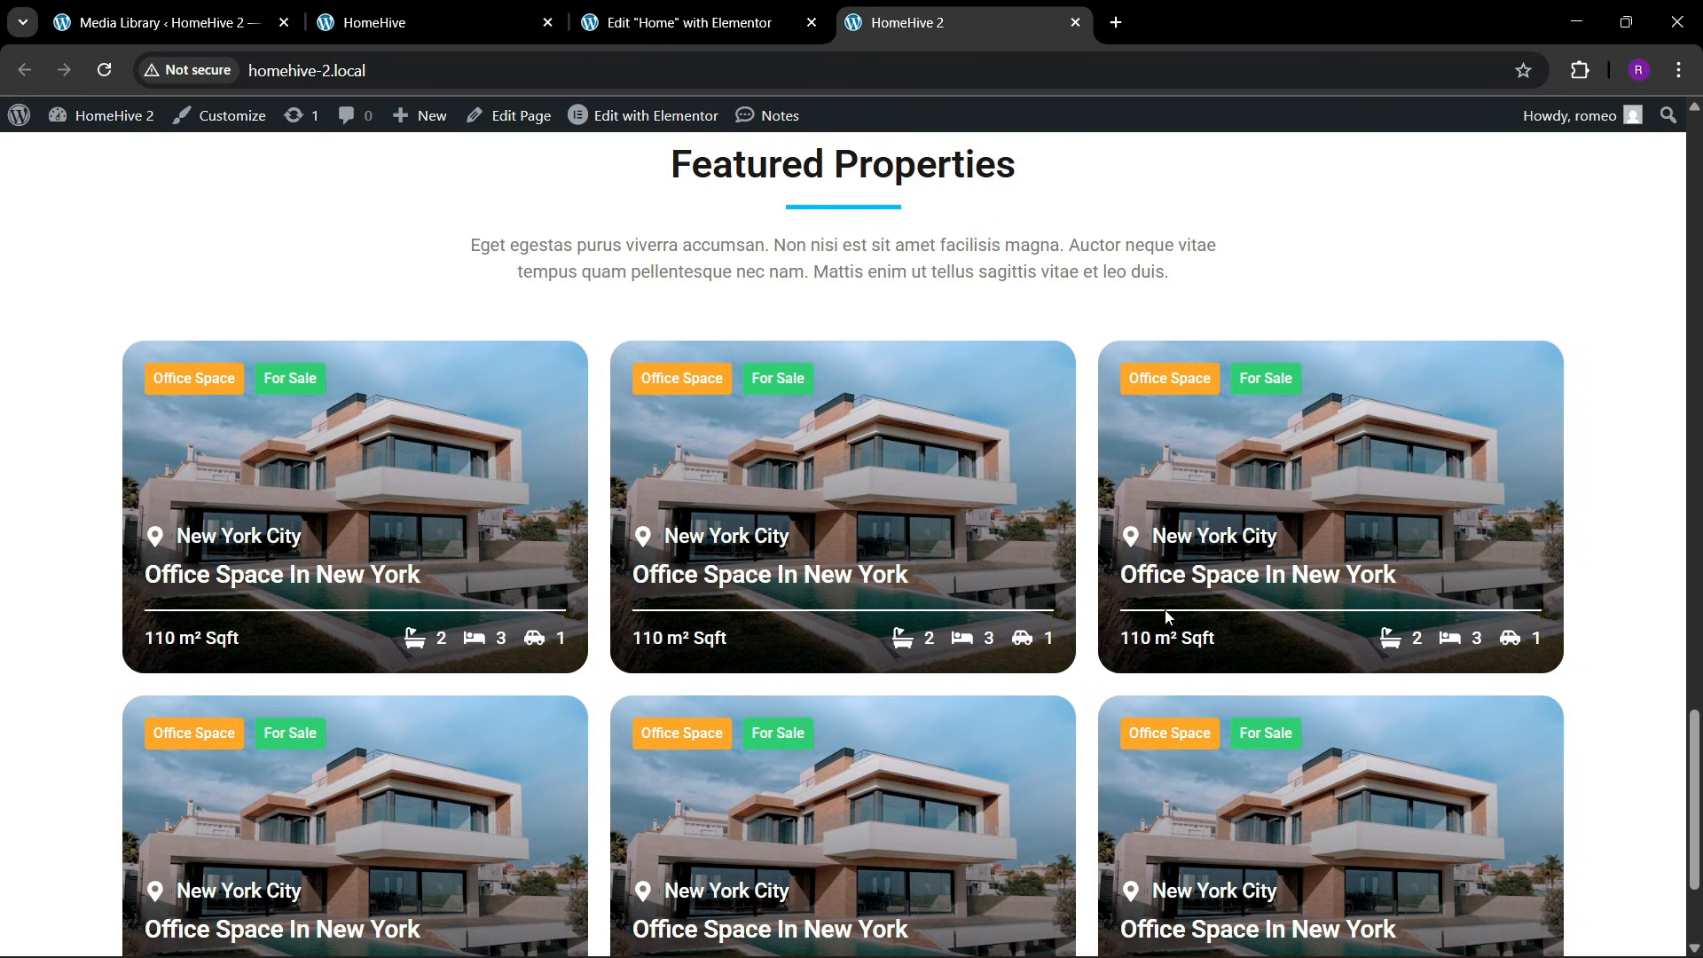
{"action": "scroll", "coordinate": [555, 521], "scroll_direction": "down", "scroll_amount": 3}
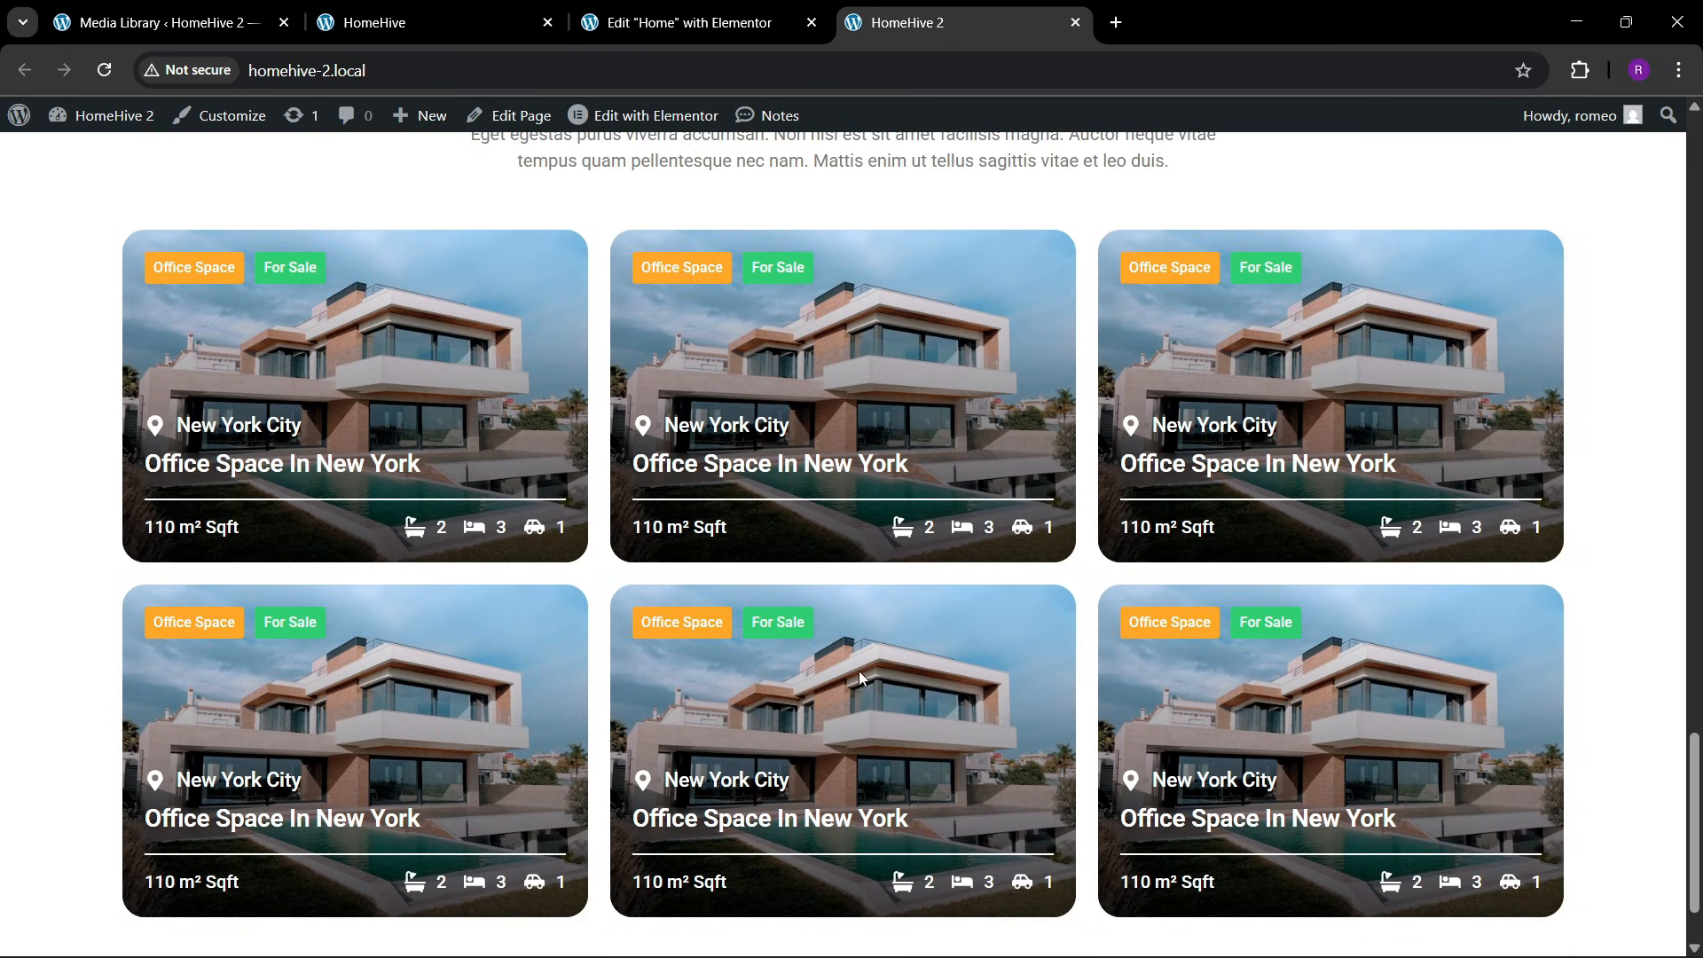